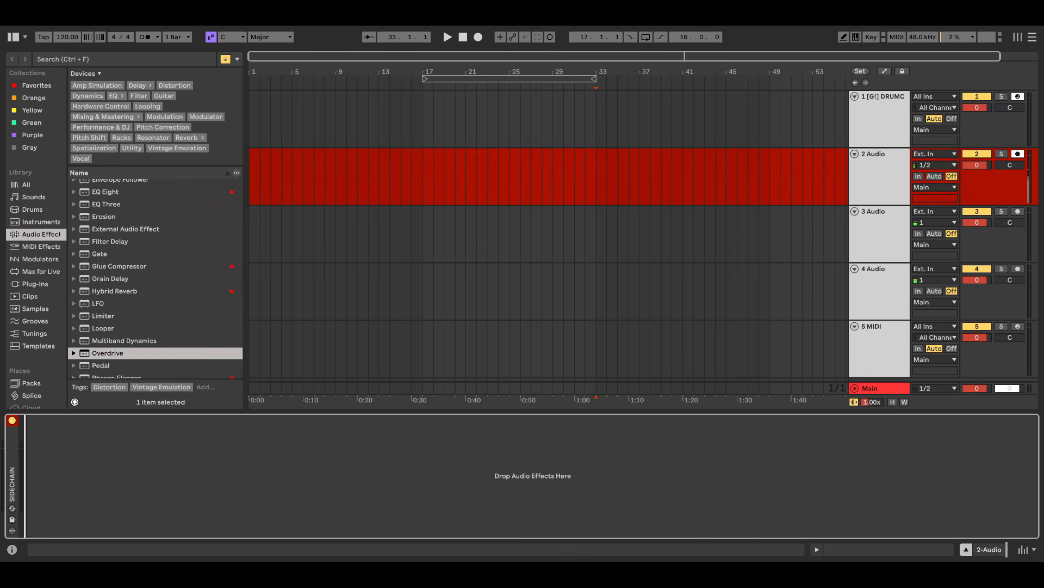
# - Load Operator onto the C3 pad of the KIT 1 Drum Rack on the first track
pyautogui.click(108, 353)
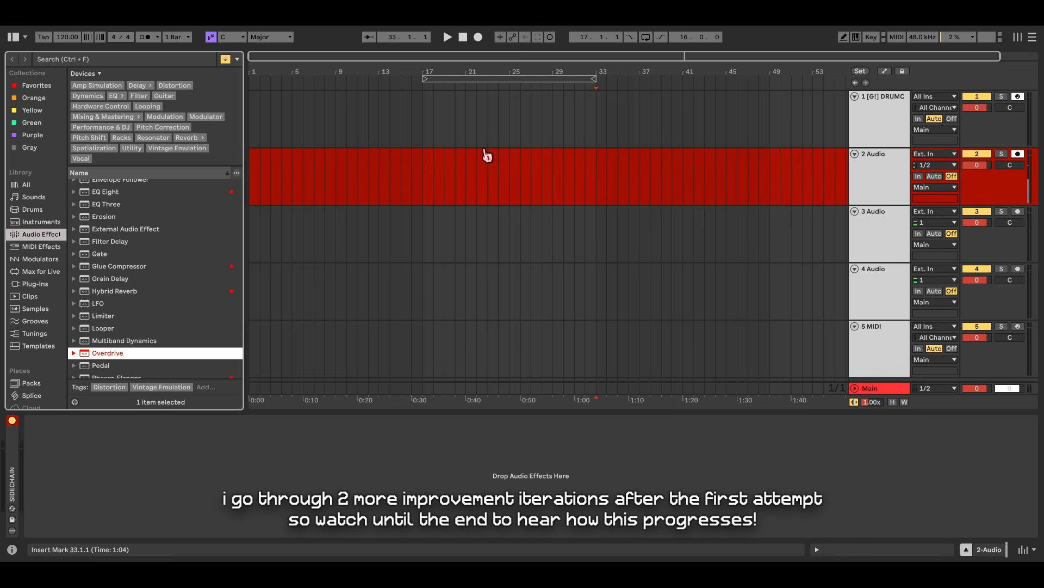
pyautogui.click(879, 117)
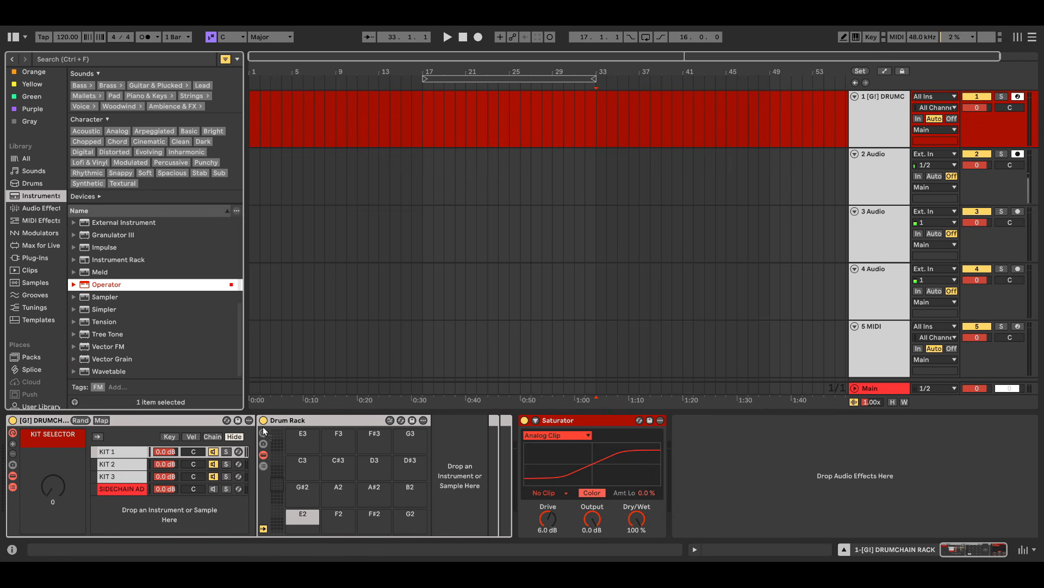
pyautogui.moveTo(108, 288); pyautogui.dragTo(303, 468)
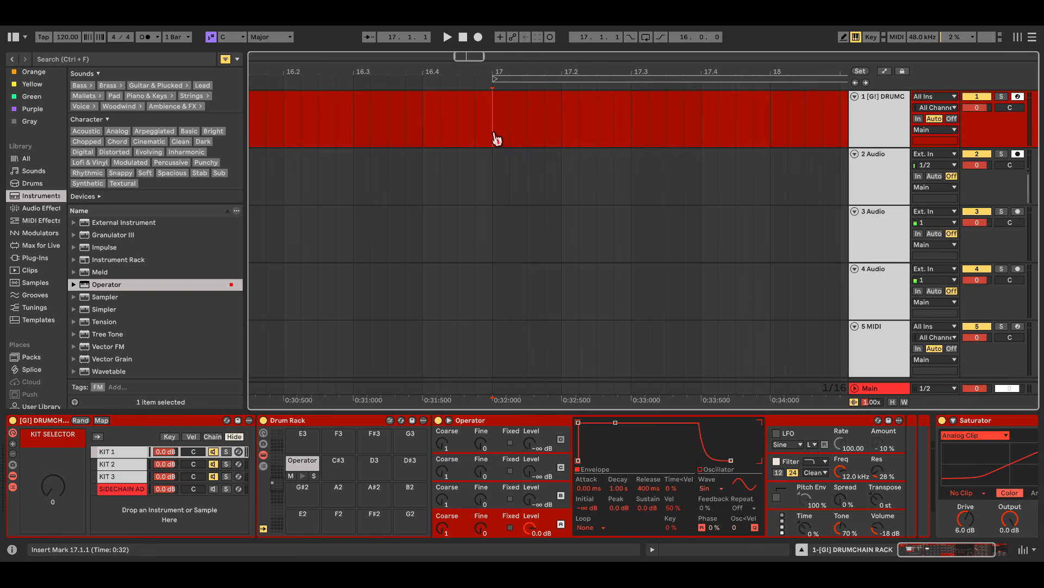
pyautogui.scroll(5, 479, 187)
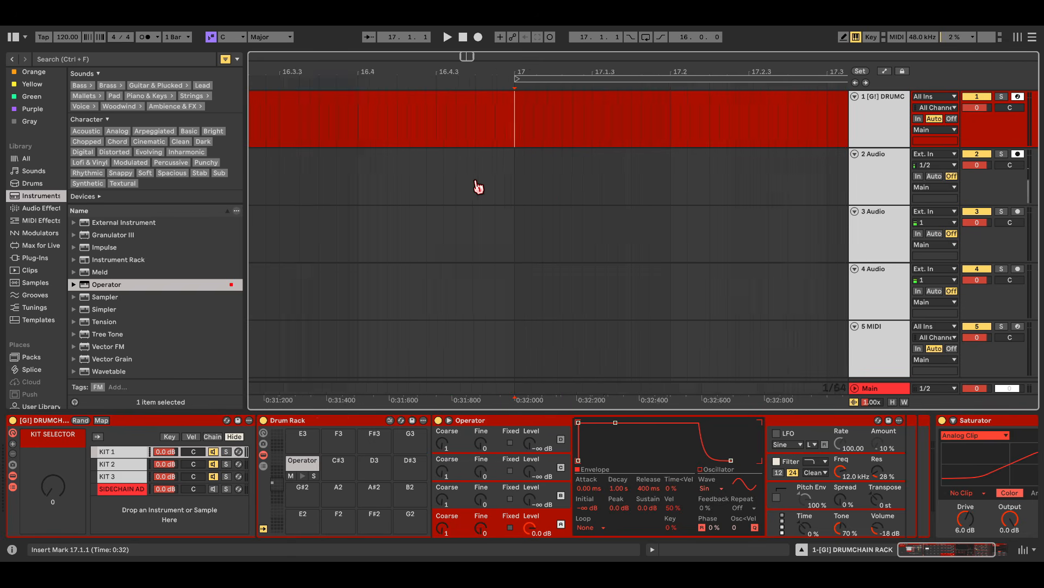
pyautogui.click(555, 177)
pyautogui.moveTo(555, 177); pyautogui.dragTo(288, 177)
pyautogui.click(571, 126)
pyautogui.moveTo(346, 129); pyautogui.dragTo(571, 148)
pyautogui.click(568, 143)
pyautogui.scroll(-5, 503, 191)
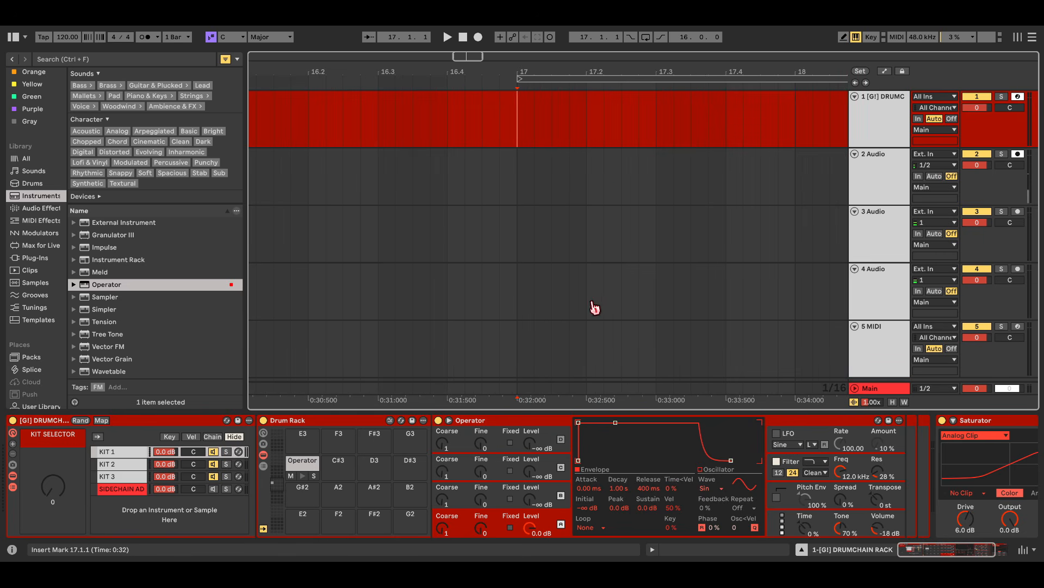
# - Audition Operator and shape its oscillator A volume envelope with a 51.1 ms attack and the sustain at minus infinity dB
pyautogui.press('a')
pyautogui.hscroll(1, 783, 348)
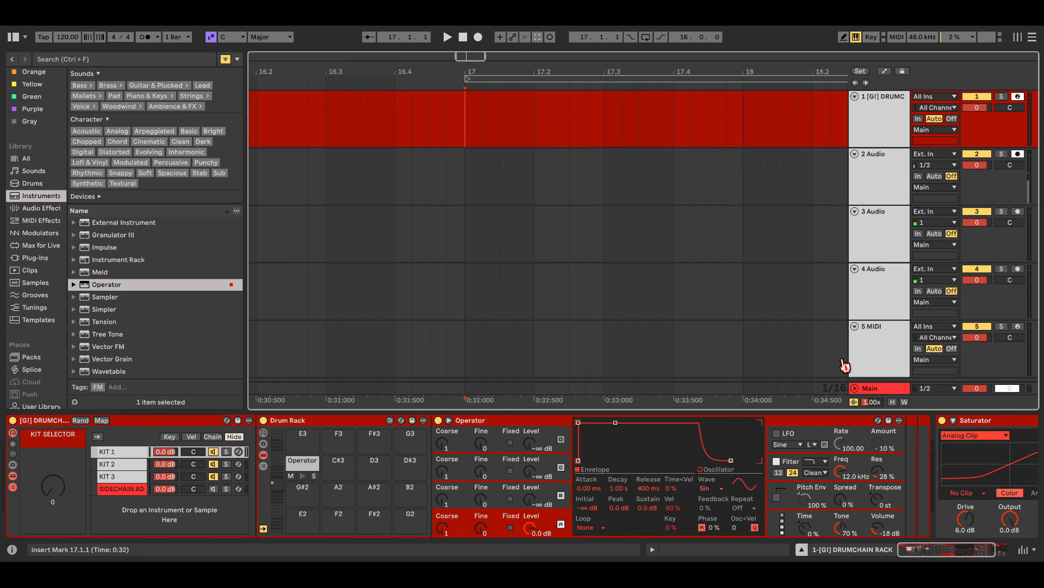
pyautogui.press('a')
pyautogui.moveTo(940, 550); pyautogui.dragTo(945, 550)
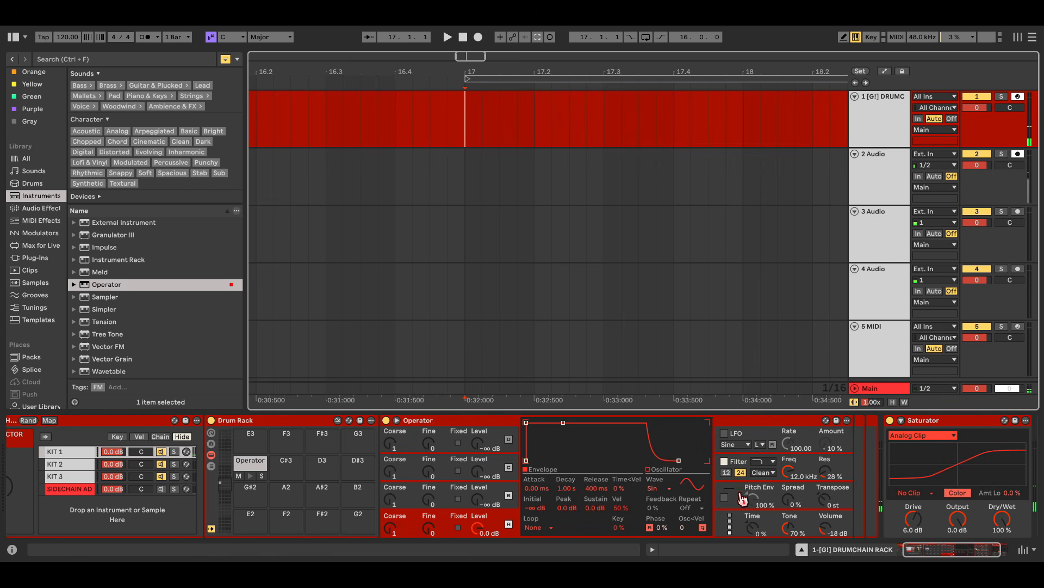
pyautogui.moveTo(532, 434); pyautogui.dragTo(580, 464)
pyautogui.press('a')
pyautogui.moveTo(574, 424); pyautogui.dragTo(557, 422)
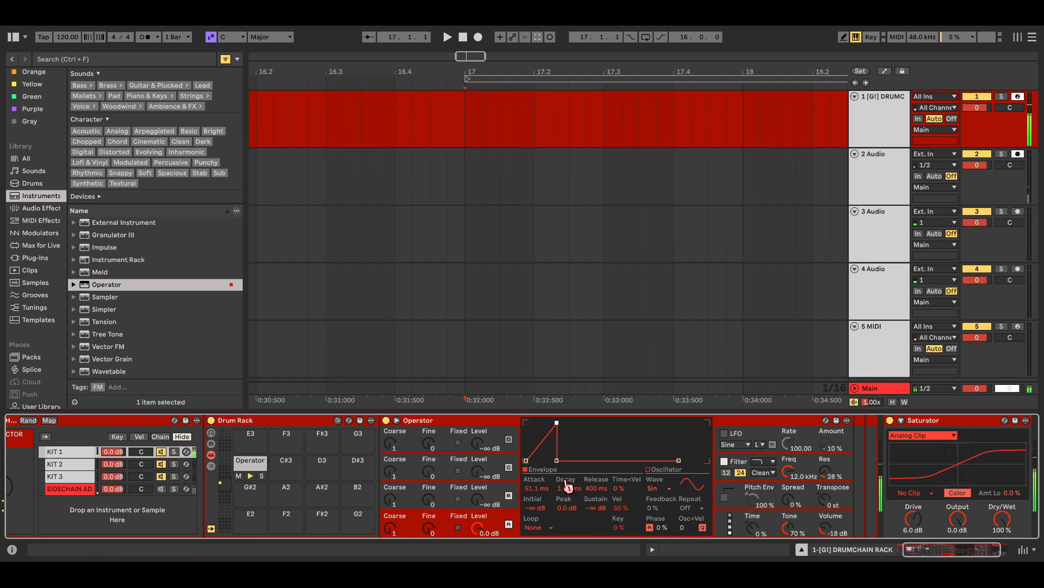
# - Fix oscillator A at 29.2 Hz and enable a pitch envelope with 0 st initial, +48 st peak and 51.1 ms attack
pyautogui.click(734, 495)
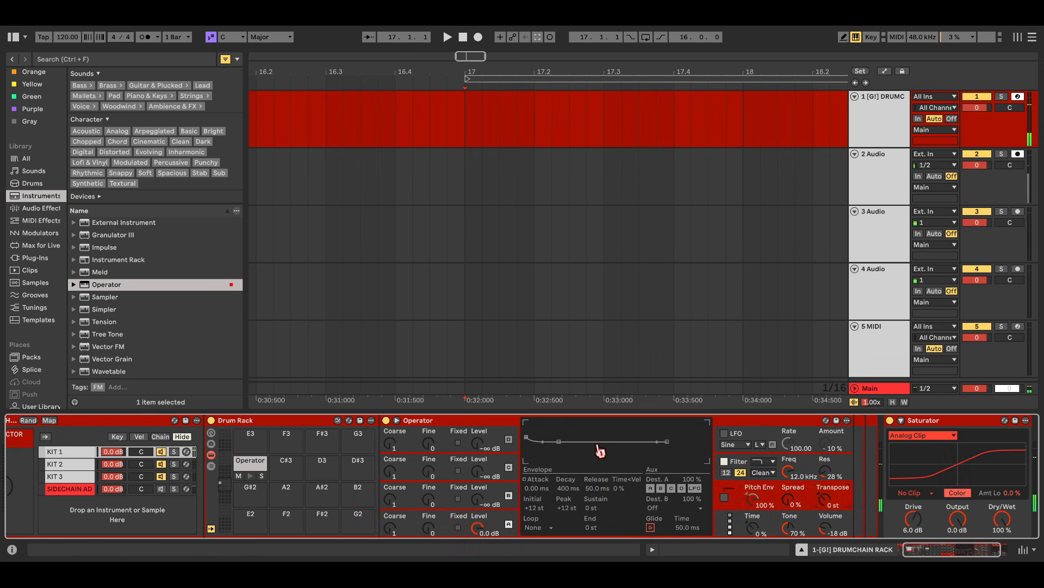
pyautogui.click(458, 528)
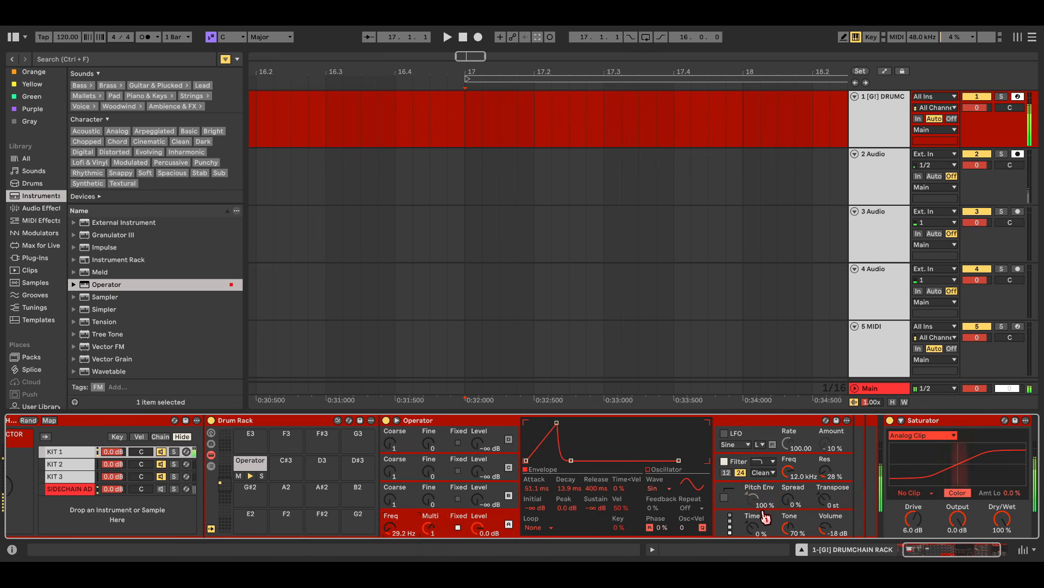
pyautogui.click(724, 496)
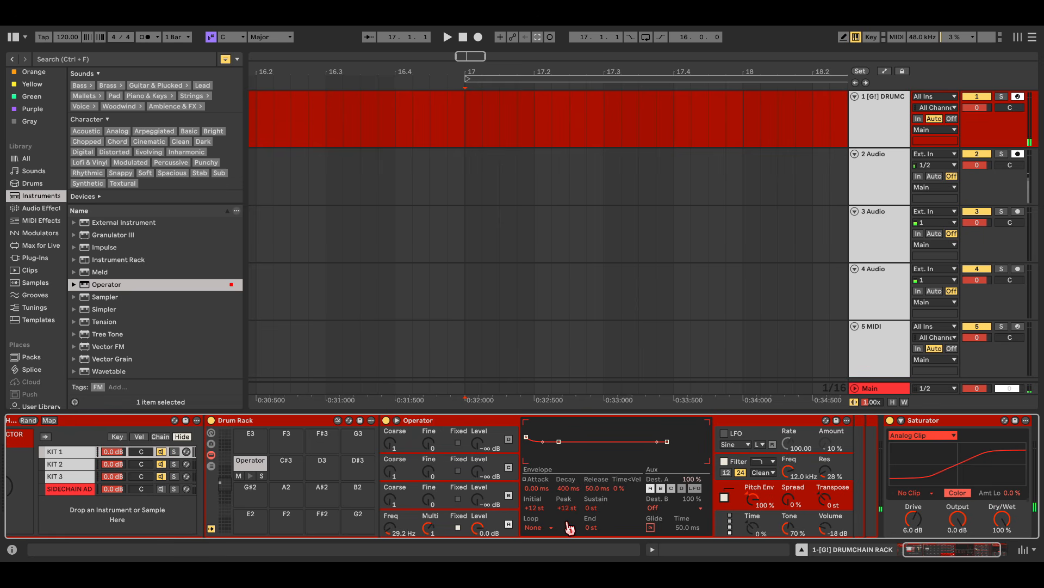
pyautogui.moveTo(526, 436); pyautogui.dragTo(527, 442)
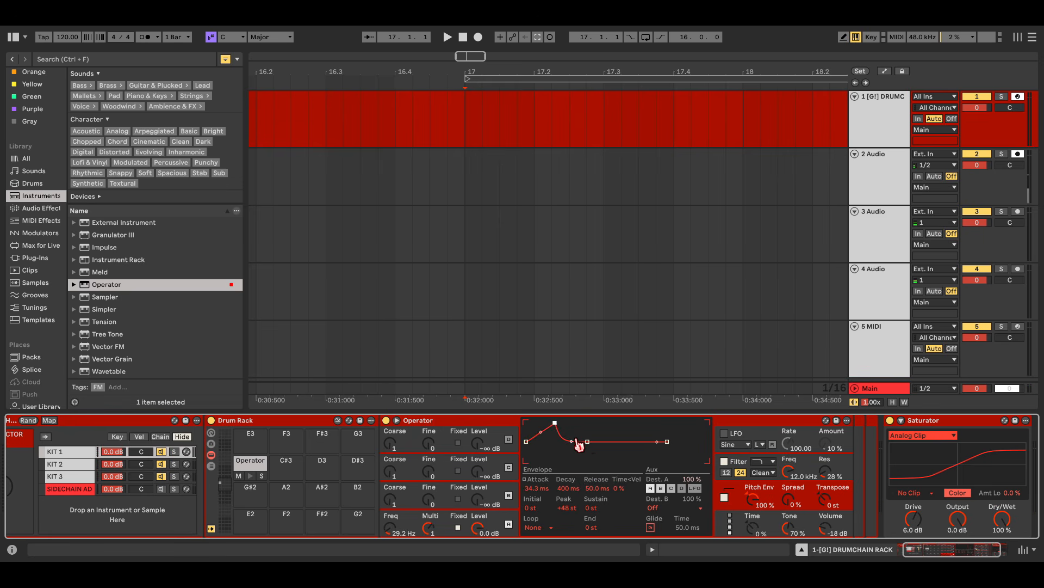
pyautogui.moveTo(542, 432)
pyautogui.mouseDown()
pyautogui.moveTo(545, 442)
pyautogui.moveTo(557, 422)
pyautogui.mouseUp()
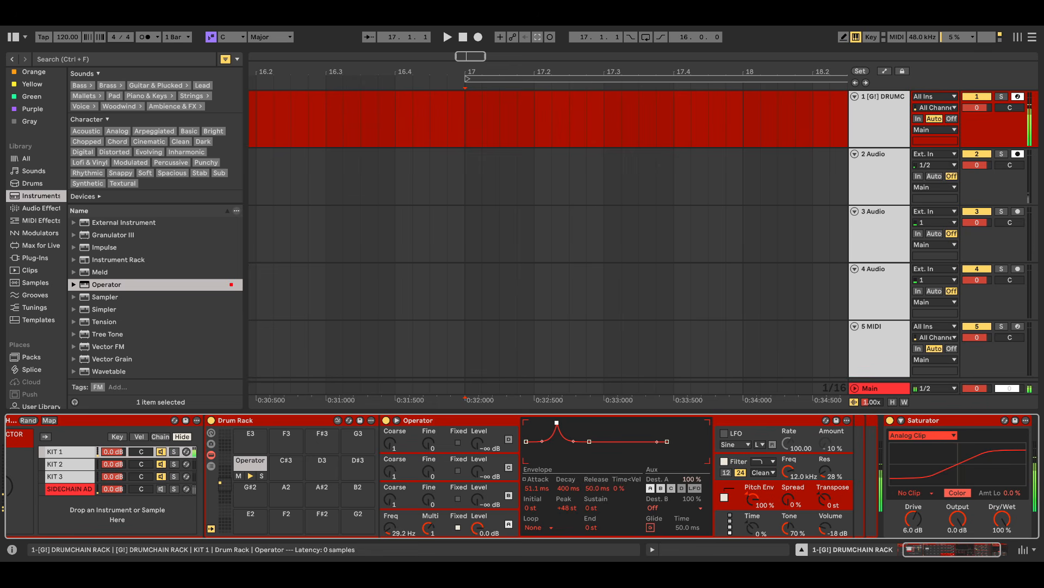
# - Insert EQ Eight after Operator with band 1 at 34.4 Hz and Q 3.52, and fine-tune the pitch envelope's curve
pyautogui.click(41, 208)
pyautogui.scroll(2, 140, 318)
pyautogui.moveTo(104, 230); pyautogui.dragTo(887, 479)
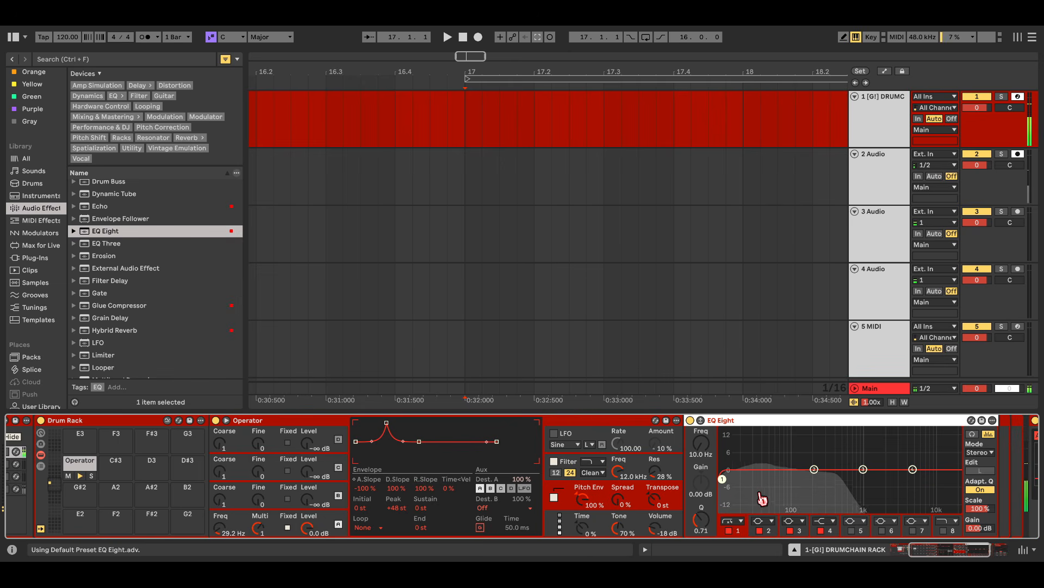
pyautogui.moveTo(731, 483); pyautogui.dragTo(760, 454)
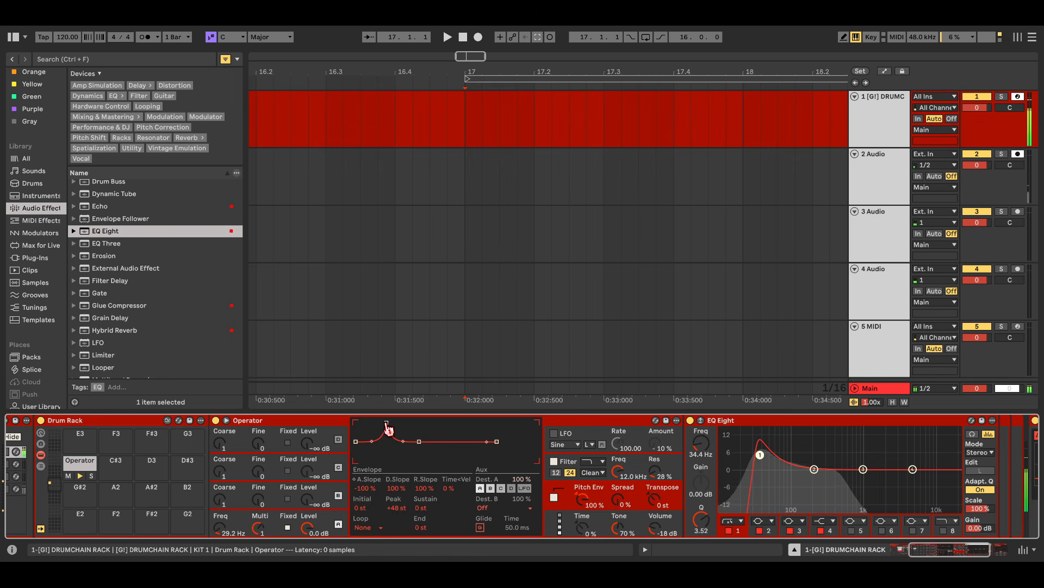
pyautogui.moveTo(387, 423); pyautogui.dragTo(390, 423)
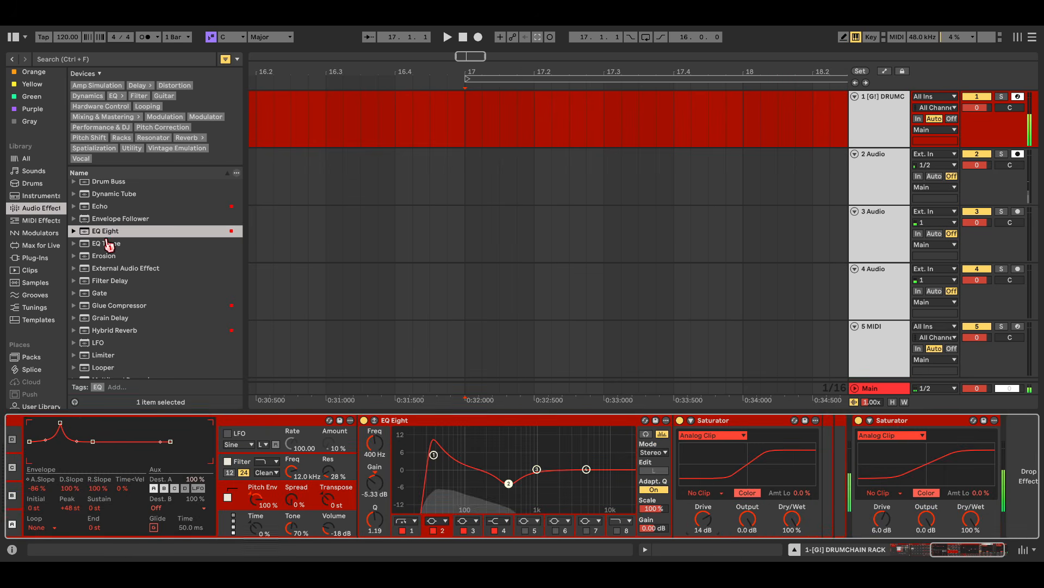
# - Add a second EQ Eight after the 14 dB Saturator, boosting the band 4 highs, cutting band 2 by 4.83 dB at 310 Hz and disabling band 1
pyautogui.moveTo(105, 233); pyautogui.dragTo(780, 531)
pyautogui.hscroll(2, 849, 500)
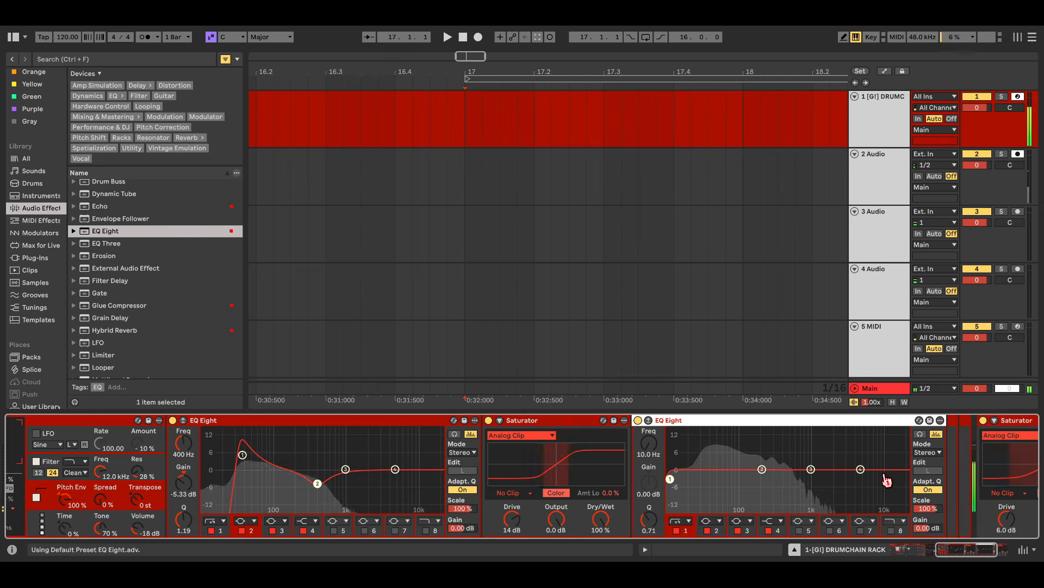
pyautogui.moveTo(861, 469); pyautogui.dragTo(802, 429)
pyautogui.moveTo(762, 469)
pyautogui.mouseDown()
pyautogui.moveTo(771, 450)
pyautogui.moveTo(775, 482)
pyautogui.mouseUp()
pyautogui.click(687, 530)
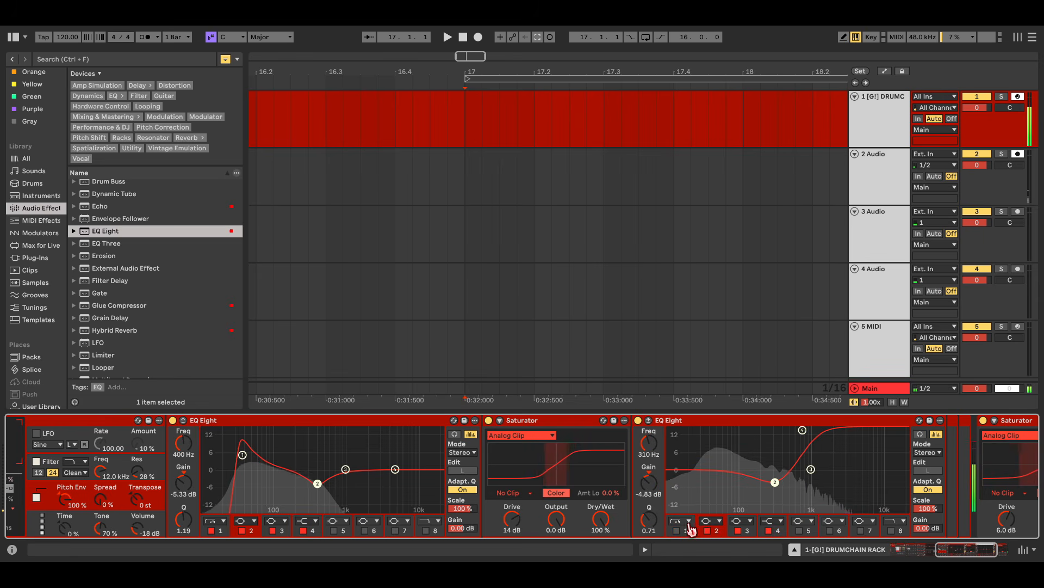
# - Create a one-bar MIDI clip with one short note at bar 17 on track 1 and set track 2's input to Resampling
pyautogui.click(506, 202)
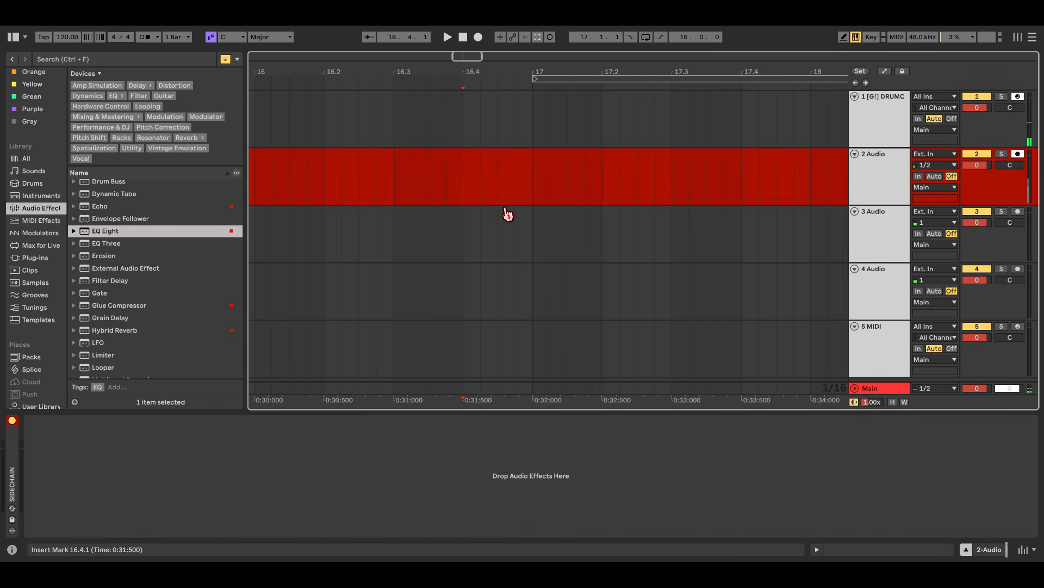
pyautogui.click(542, 121)
pyautogui.click(543, 191)
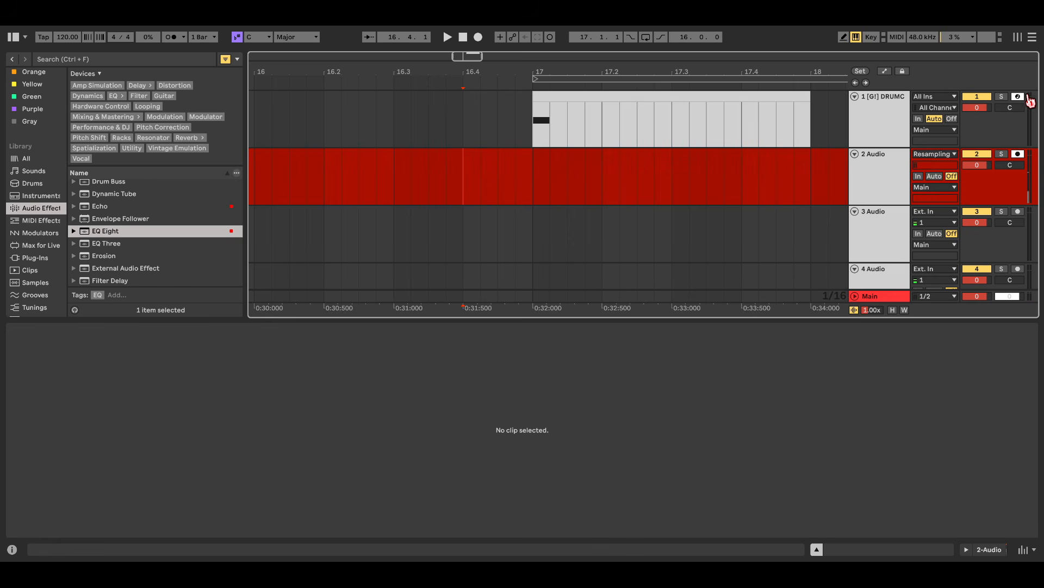
# - Disarm track 1 and record the resampled sound onto track 2, starting from 16.4.2
pyautogui.click(1028, 98)
pyautogui.click(483, 179)
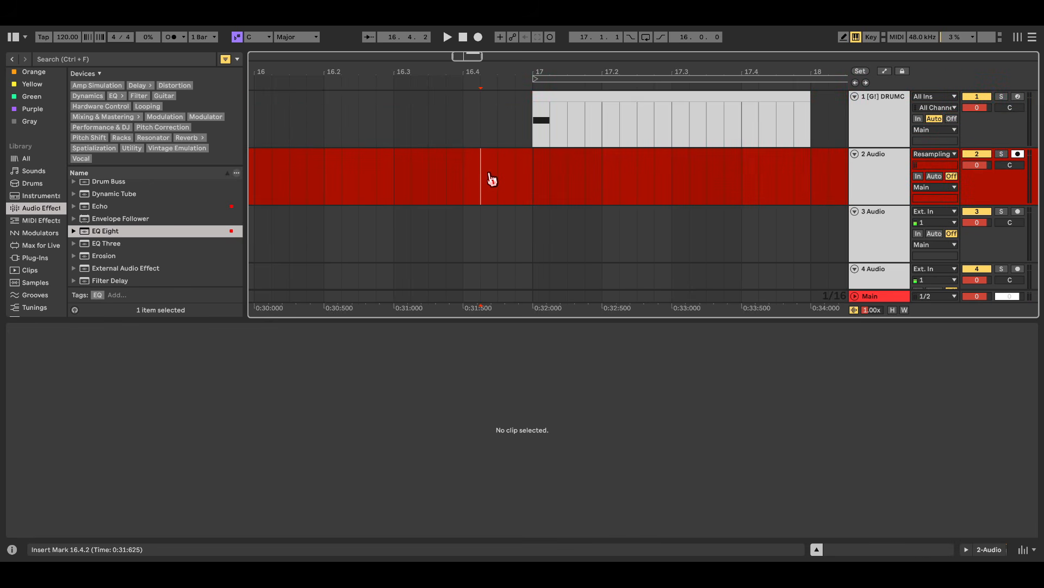
pyautogui.press('F9')
pyautogui.press('space')
# - Trim the recorded audio on track 2 to the roughly 54 ms sweep starting at 17.1.1, removing the leading silence and tail
pyautogui.scroll(10, 477, 198)
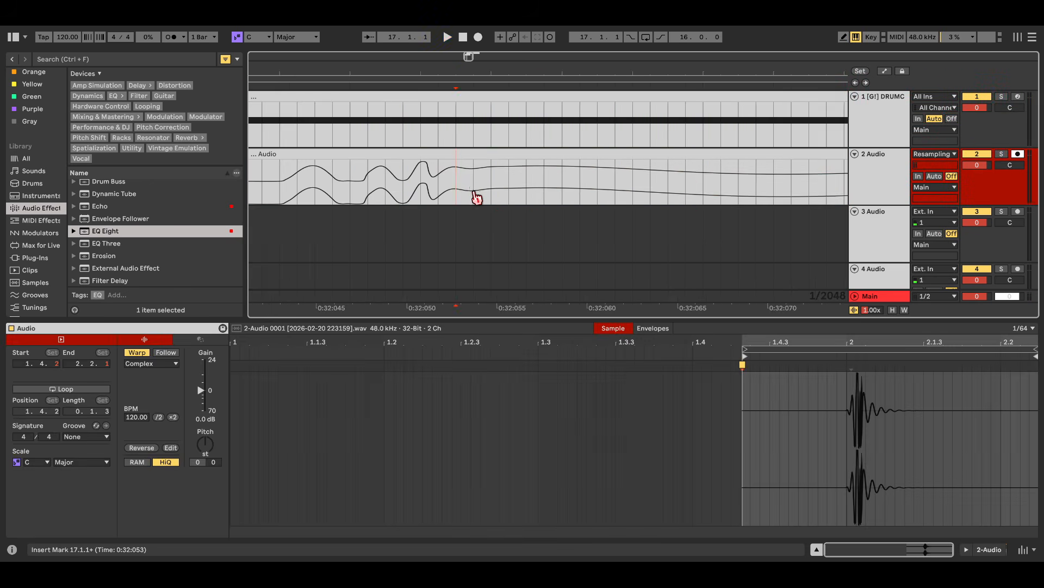
pyautogui.scroll(-8, 477, 191)
pyautogui.click(459, 194)
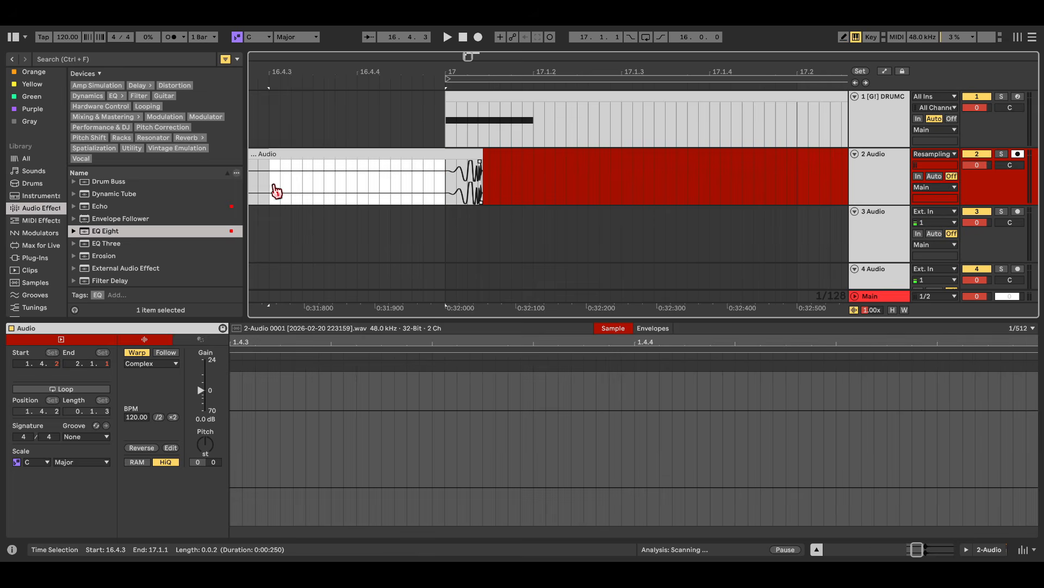
pyautogui.scroll(1, 580, 190)
pyautogui.hscroll(5, 588, 190)
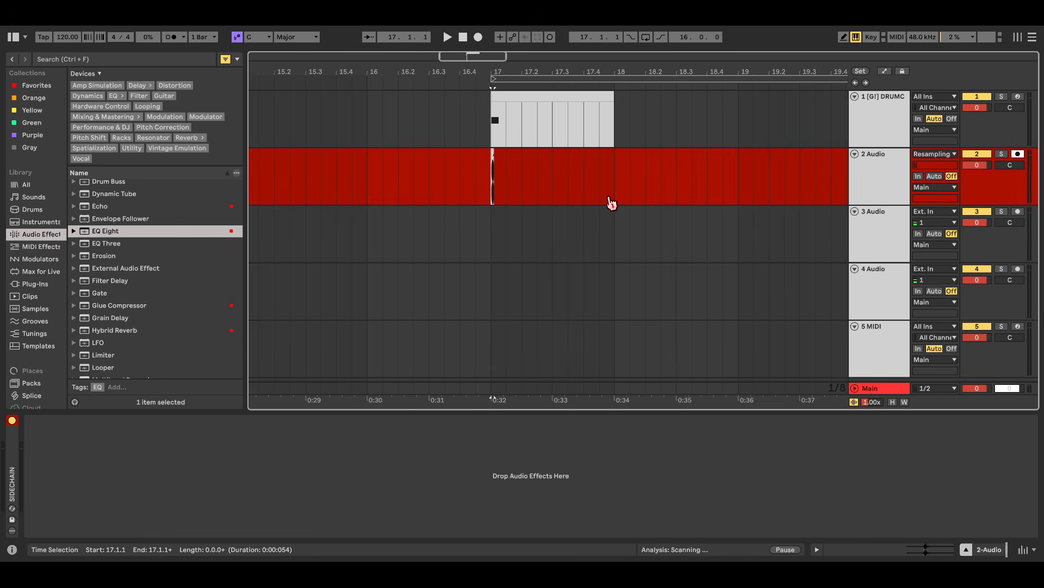
# - Add a fade-in of about 20 ms and a fade-out of about 4 ms to the trimmed audio clip
pyautogui.hscroll(-1, 652, 185)
pyautogui.scroll(5, 390, 181)
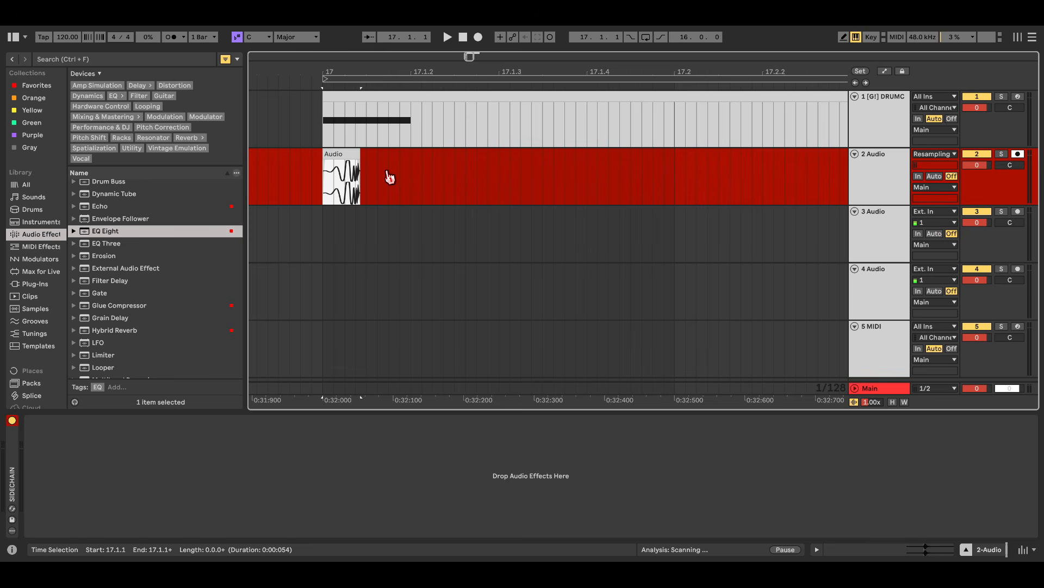
pyautogui.scroll(-2, 386, 168)
pyautogui.hscroll(1, 380, 164)
pyautogui.scroll(4, 330, 171)
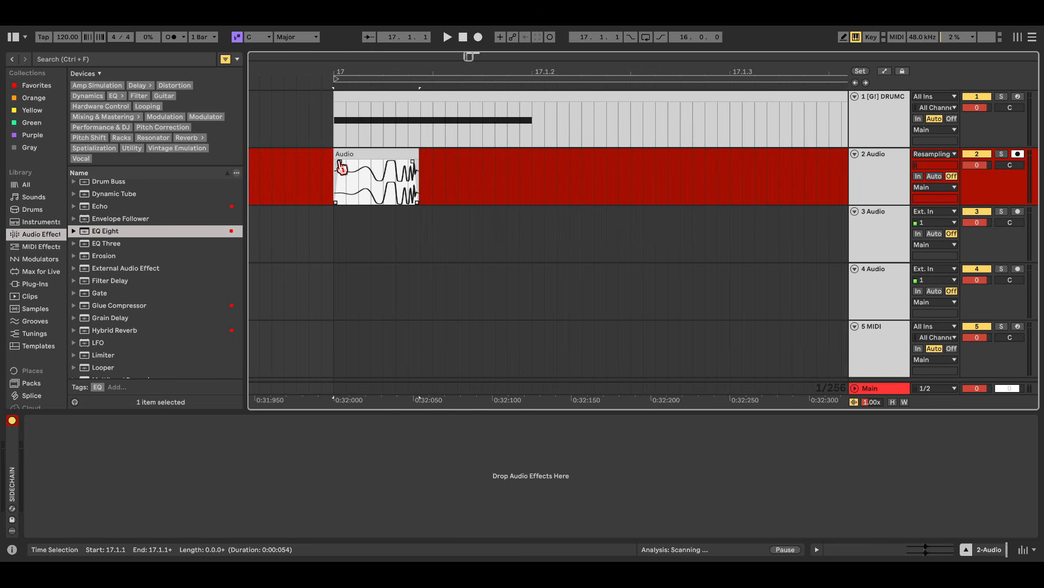
pyautogui.moveTo(342, 164); pyautogui.dragTo(367, 164)
pyautogui.scroll(4, 372, 173)
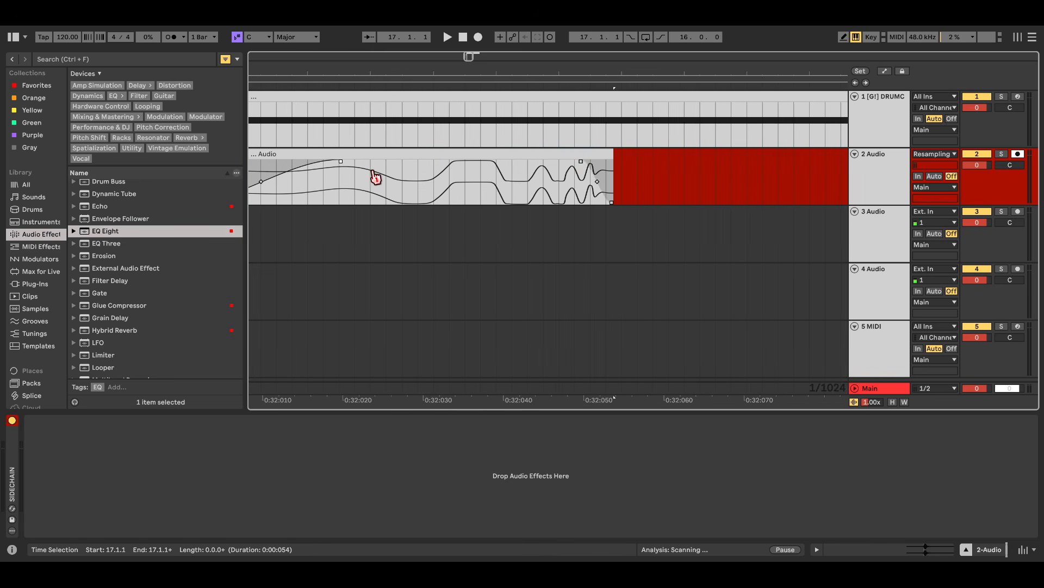
pyautogui.scroll(-4, 508, 150)
pyautogui.scroll(2, 521, 119)
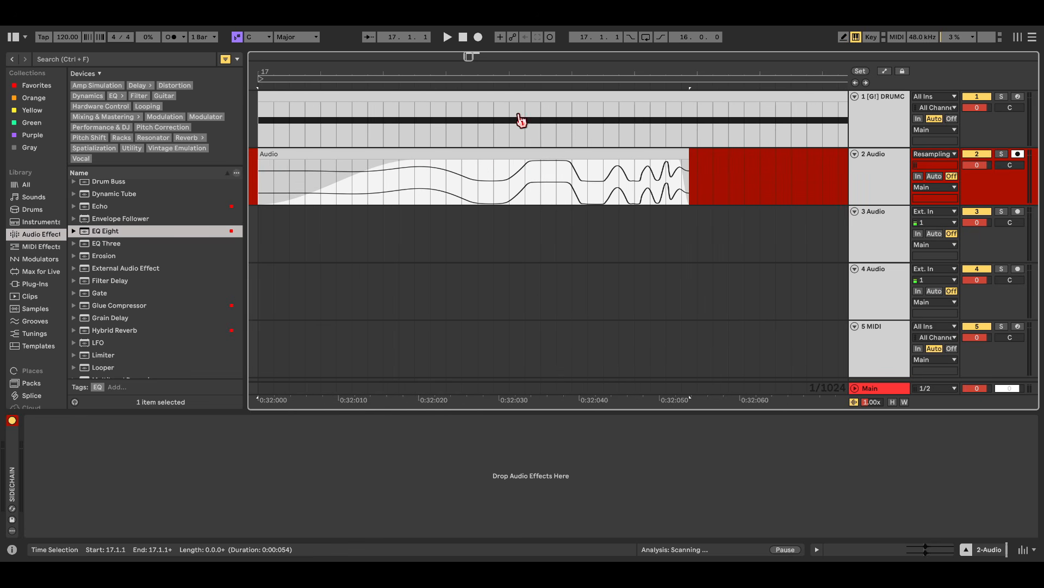
# - Move the trimmed audio clip on track 2 to the end of bar 17
pyautogui.scroll(-3, 506, 148)
pyautogui.scroll(-2, 506, 150)
pyautogui.click(620, 164)
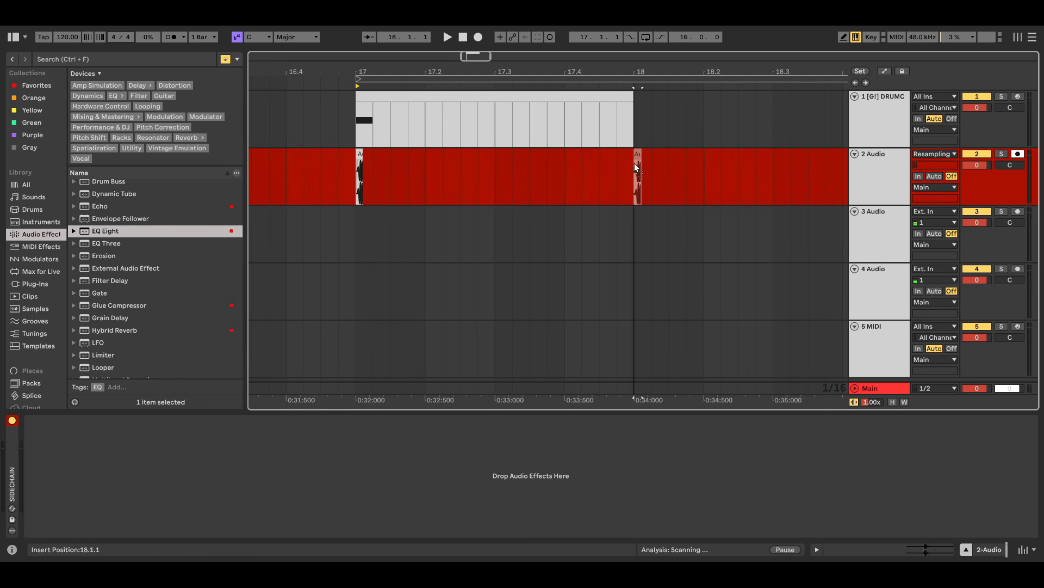
# - Loop the four-bar range from 17.1.1 to 21.1.1
pyautogui.scroll(-4, 566, 178)
pyautogui.scroll(2, 600, 163)
pyautogui.moveTo(627, 179); pyautogui.dragTo(419, 182)
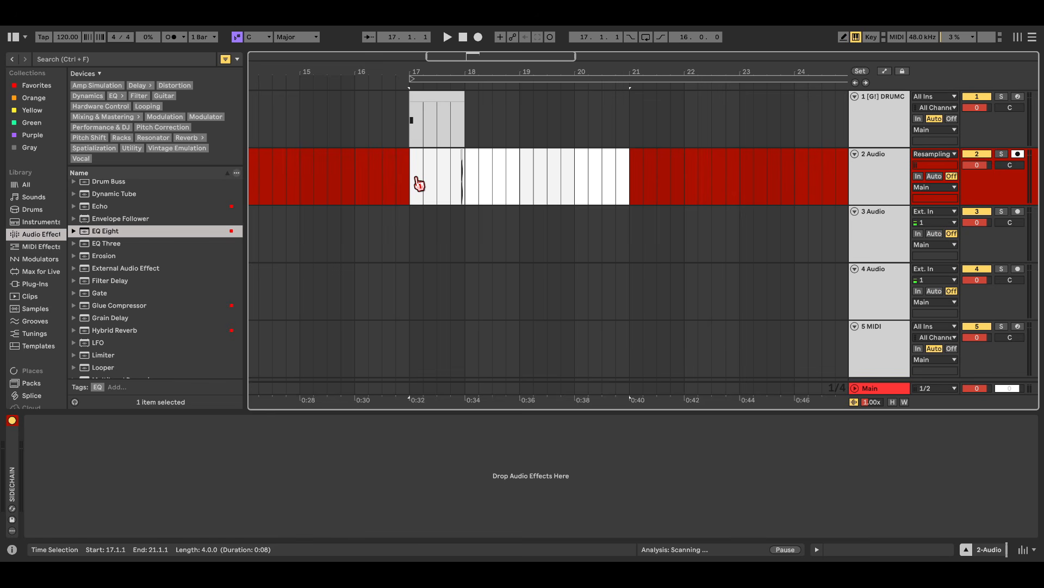
pyautogui.hotkey('ctrl', 'l')
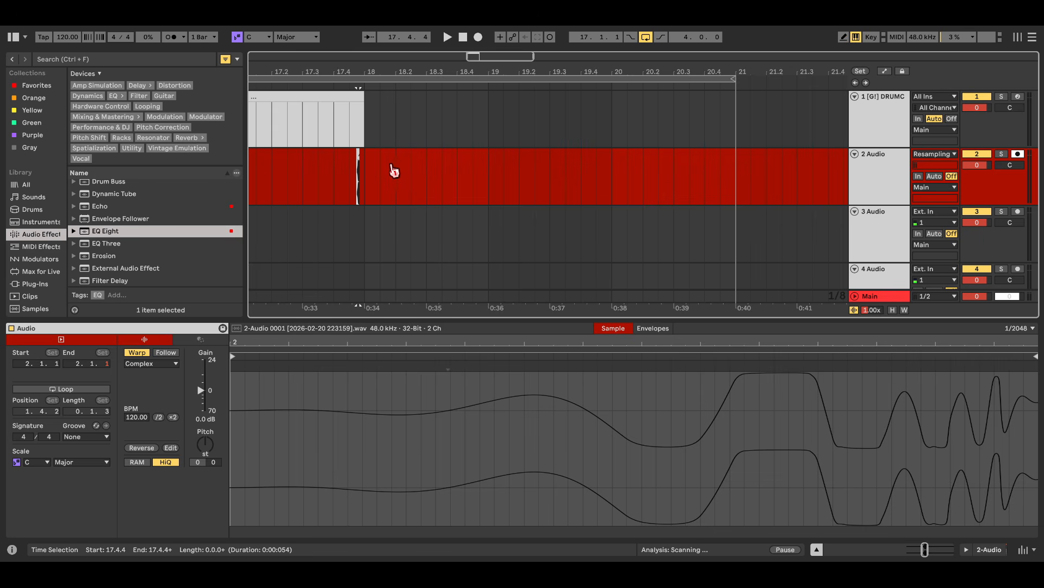
# - Move the audio clip to the end of the four-bar loop and trim its end exactly at bar 21
pyautogui.moveTo(358, 155); pyautogui.dragTo(798, 158)
pyautogui.scroll(7, 732, 175)
pyautogui.scroll(5, 730, 153)
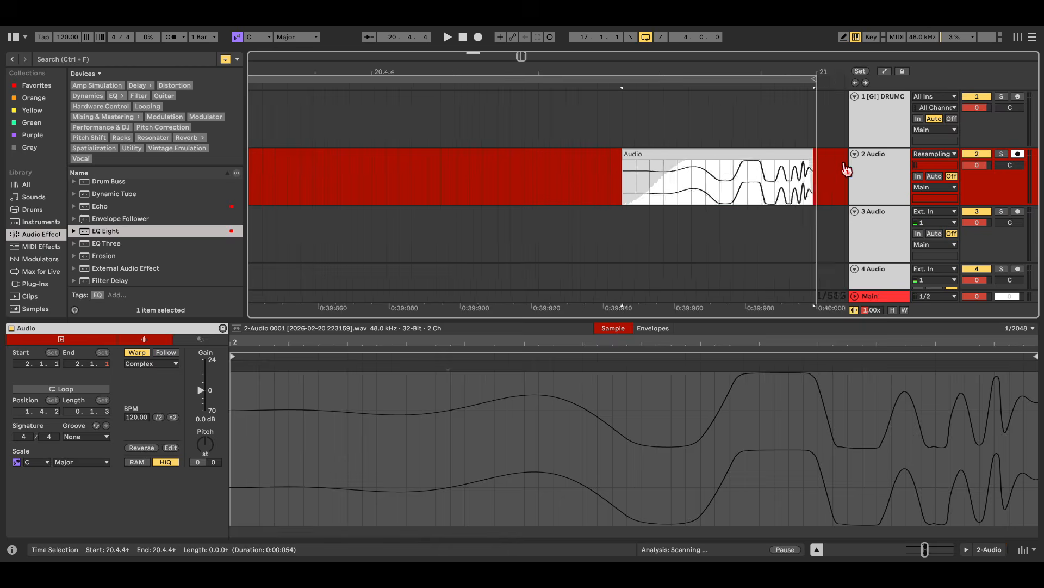
pyautogui.moveTo(730, 151); pyautogui.dragTo(761, 152)
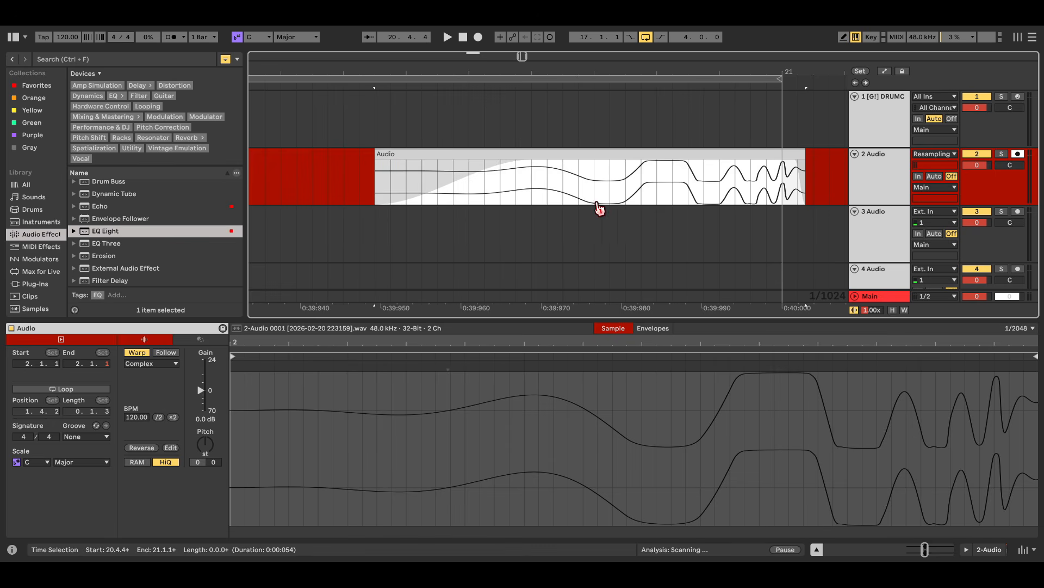
pyautogui.moveTo(627, 204); pyautogui.dragTo(617, 201)
pyautogui.moveTo(804, 155); pyautogui.dragTo(781, 155)
# - Repeat the trimmed clip every two beats throughout the loop on track 2, and place the insert marker at 17.1.1
pyautogui.scroll(-3, 470, 184)
pyautogui.hotkey('shift', 'x')
pyautogui.click(318, 182)
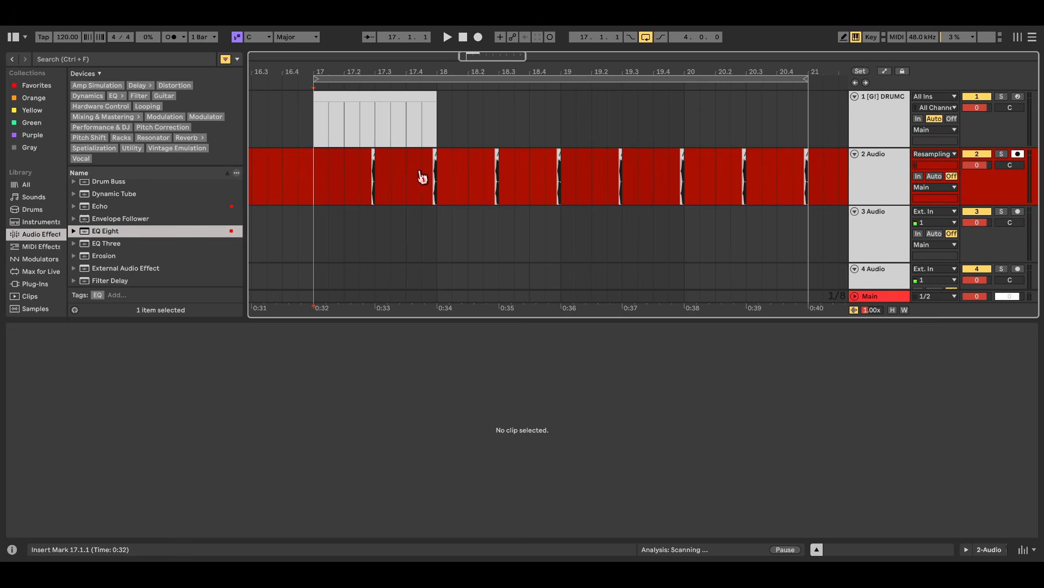
# - Delete the one-bar MIDI clip at bar 17 on track 1 and play the audio pattern from 17.1.1
pyautogui.click(422, 138)
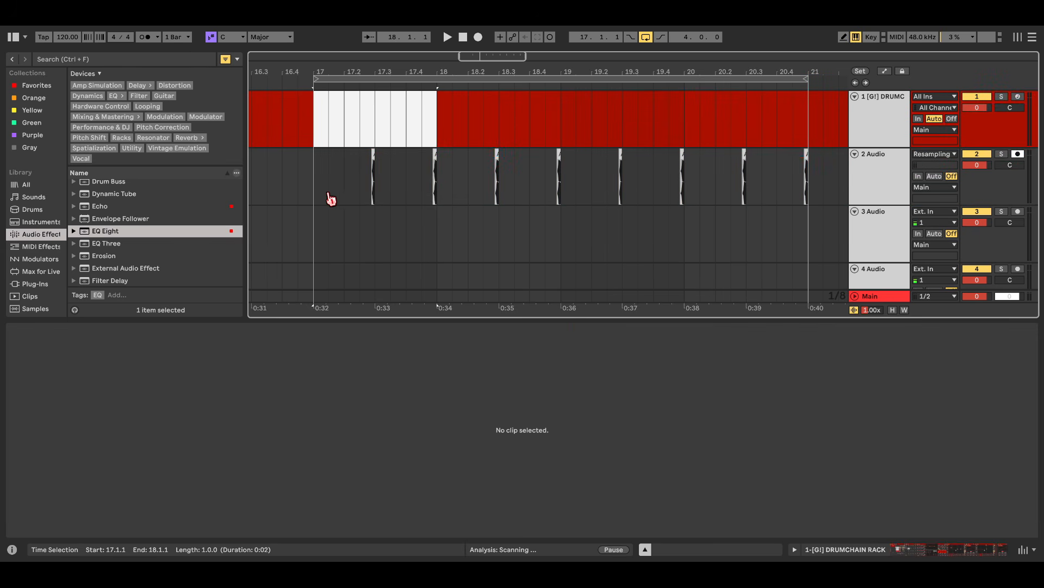
pyautogui.click(315, 214)
pyautogui.press('space')
pyautogui.scroll(5, 478, 172)
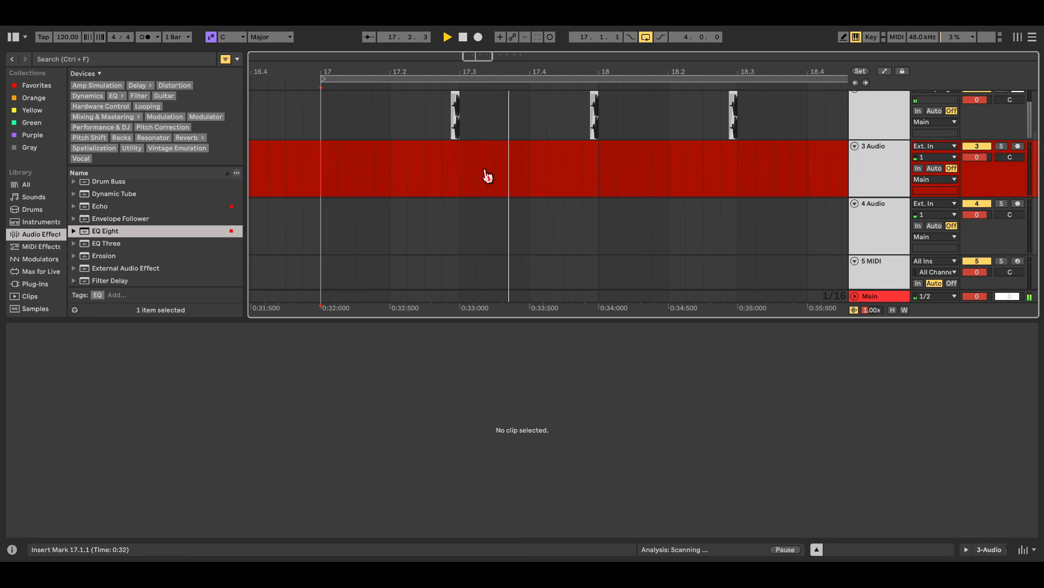
pyautogui.scroll(-3, 550, 172)
pyautogui.press('space')
# - Set the project tempo to 140 BPM
pyautogui.hscroll(1, 525, 180)
pyautogui.click(71, 39)
pyautogui.write('140')
pyautogui.press('Return')
pyautogui.scroll(-1, 808, 182)
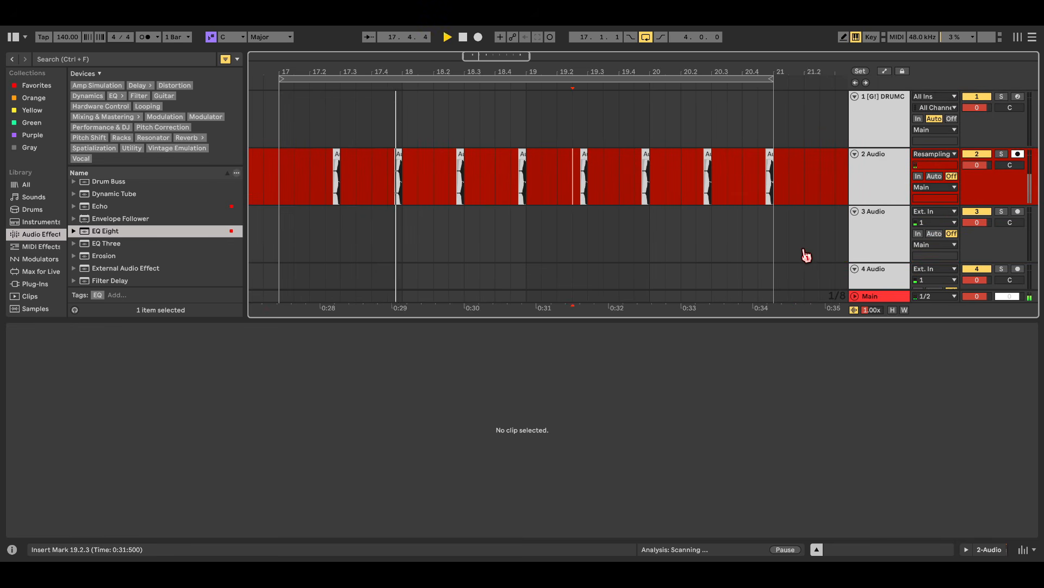
# - Arm track 1 instead of track 2, stop playback and select all eight audio clips on track 2
pyautogui.click(880, 181)
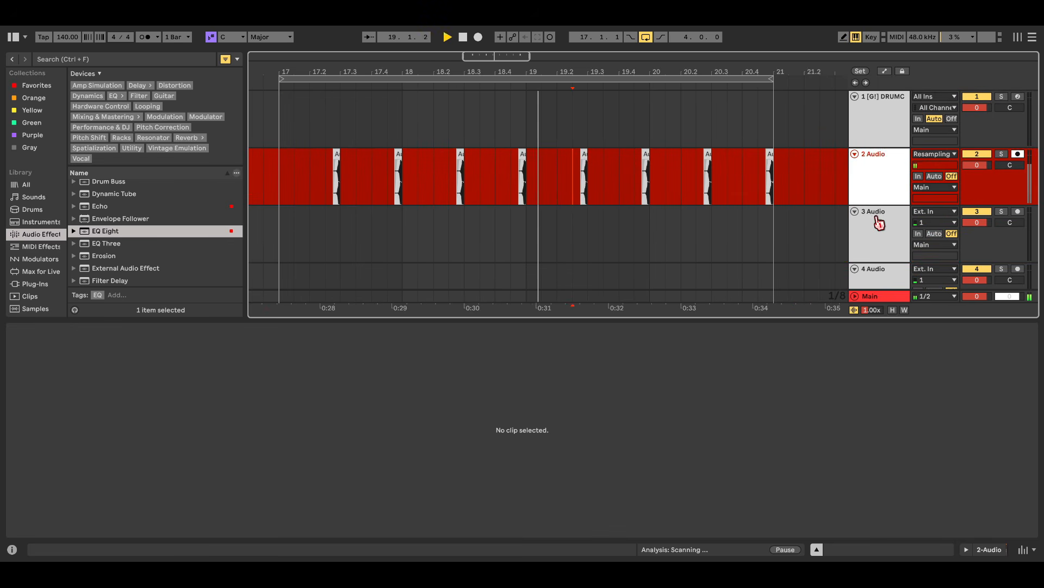
pyautogui.click(881, 124)
pyautogui.click(1017, 97)
pyautogui.press('space')
pyautogui.moveTo(772, 136); pyautogui.dragTo(283, 136)
pyautogui.click(856, 170)
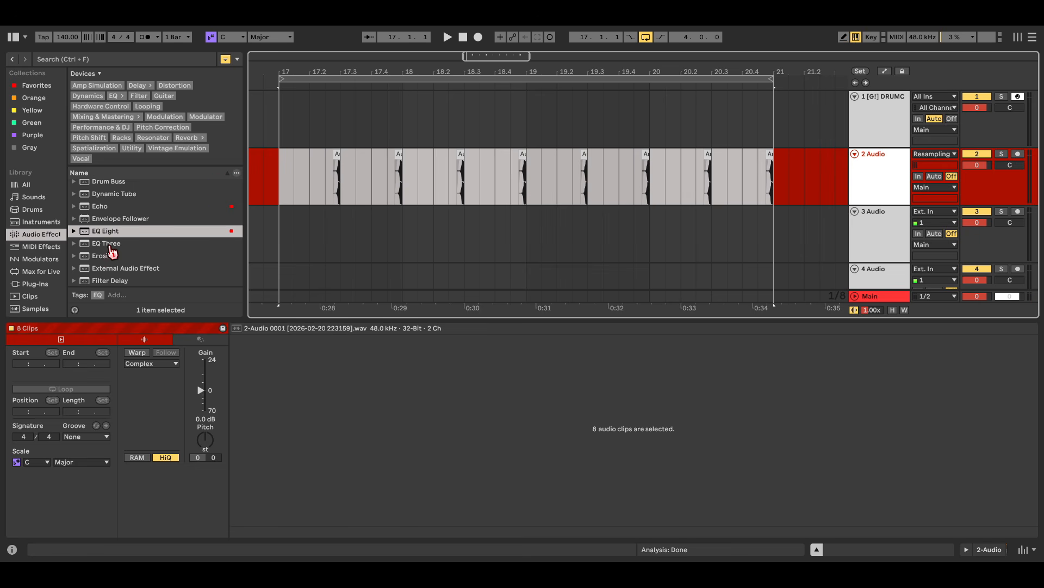
# - Search the browser for "haa" and add the EMP HAAS 2.0 rack to track 2, with the loop playing
pyautogui.scroll(5, 144, 240)
pyautogui.click(123, 59)
pyautogui.write('h')
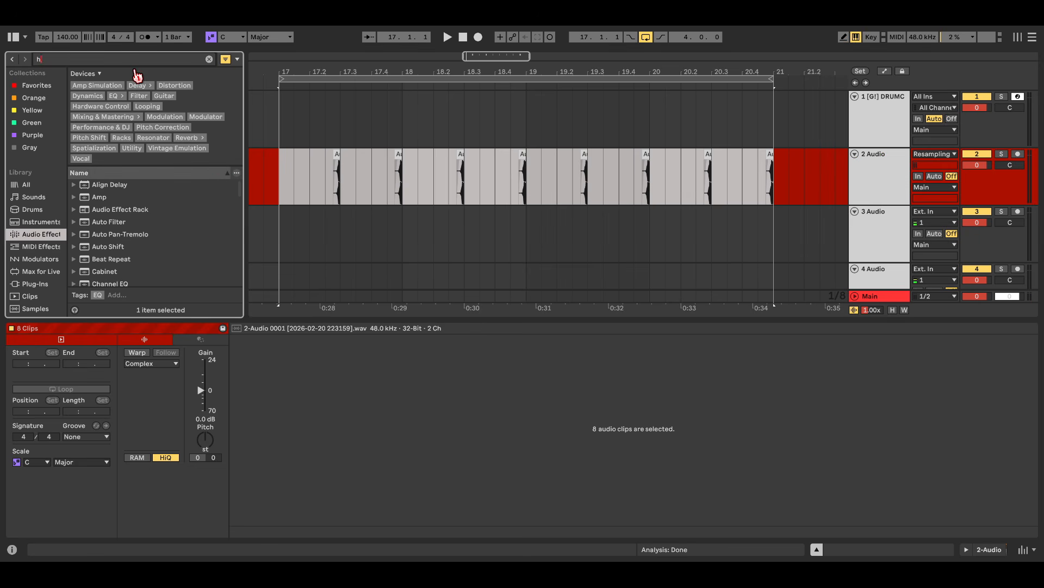
pyautogui.write('aa')
pyautogui.doubleClick(121, 119)
pyautogui.press('space')
# - Set track 2's HAAS rack to pan 46, stereo shifter 8.39 ms, bass crossover 238 Hz and width 27%, and compare it bypassed
pyautogui.moveTo(185, 460); pyautogui.dragTo(185, 451)
pyautogui.moveTo(80, 524); pyautogui.dragTo(81, 492)
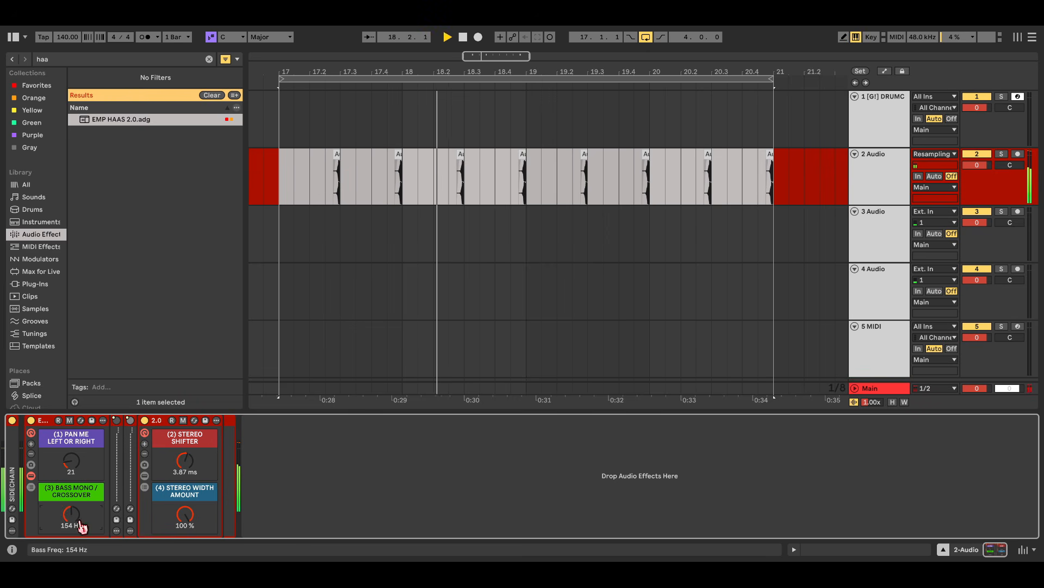
pyautogui.moveTo(190, 519); pyautogui.dragTo(190, 558)
pyautogui.moveTo(191, 519); pyautogui.dragTo(190, 511)
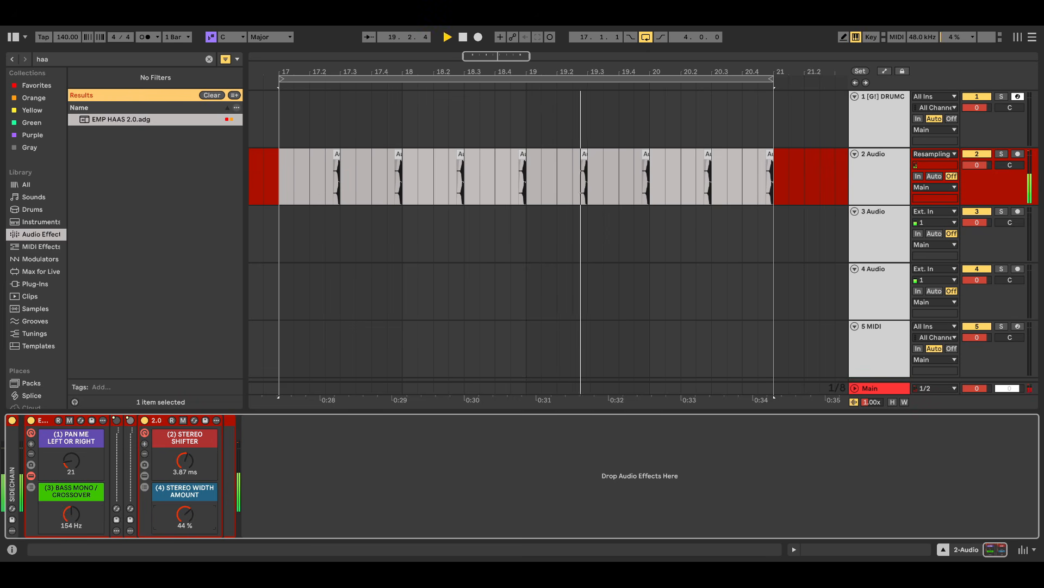
pyautogui.moveTo(78, 520)
pyautogui.mouseDown()
pyautogui.moveTo(77, 509)
pyautogui.moveTo(93, 513)
pyautogui.mouseUp()
pyautogui.moveTo(202, 518)
pyautogui.mouseDown()
pyautogui.moveTo(202, 534)
pyautogui.moveTo(187, 519)
pyautogui.mouseUp()
pyautogui.moveTo(184, 474); pyautogui.dragTo(182, 456)
pyautogui.moveTo(83, 476); pyautogui.dragTo(84, 461)
pyautogui.moveTo(185, 462); pyautogui.dragTo(185, 466)
pyautogui.click(31, 420)
pyautogui.click(31, 421)
# - Add EQ Eight to track 2 with band 1 off, a 5.08 dB boost at 167 Hz, a cut near 400 Hz and 75% scale
pyautogui.click(205, 59)
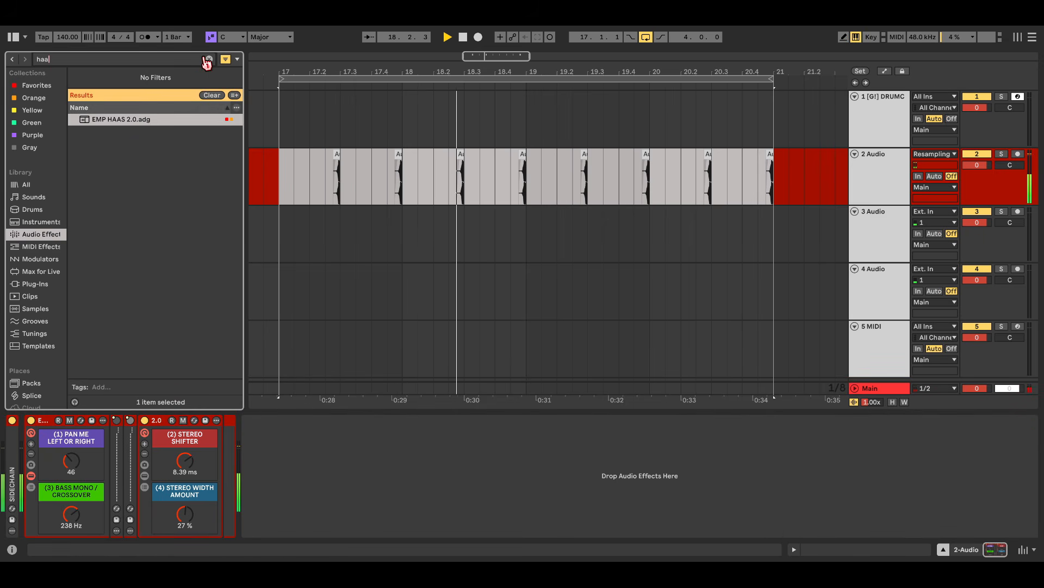
pyautogui.click(209, 60)
pyautogui.scroll(-3, 185, 308)
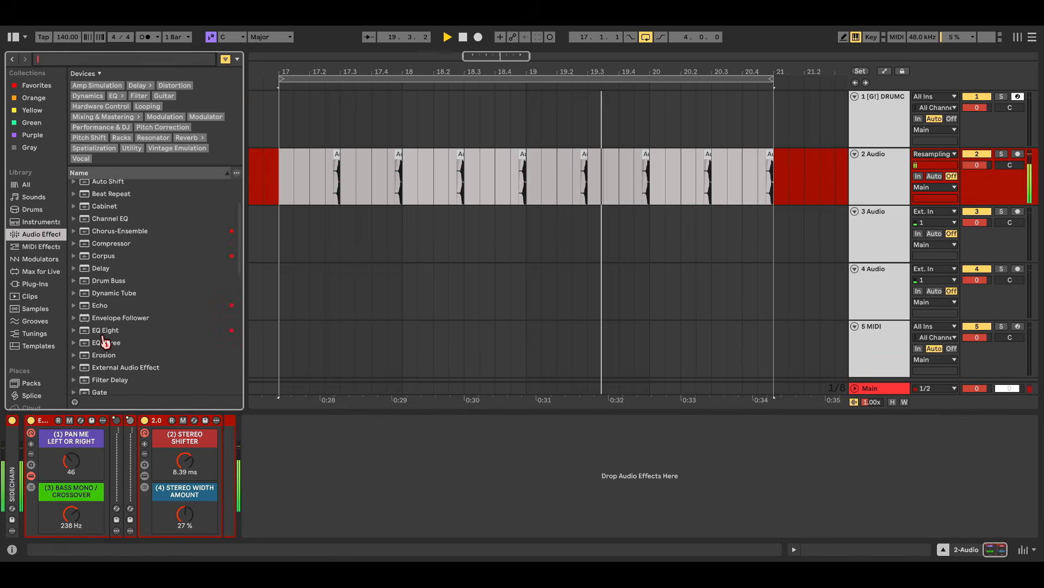
pyautogui.doubleClick(105, 330)
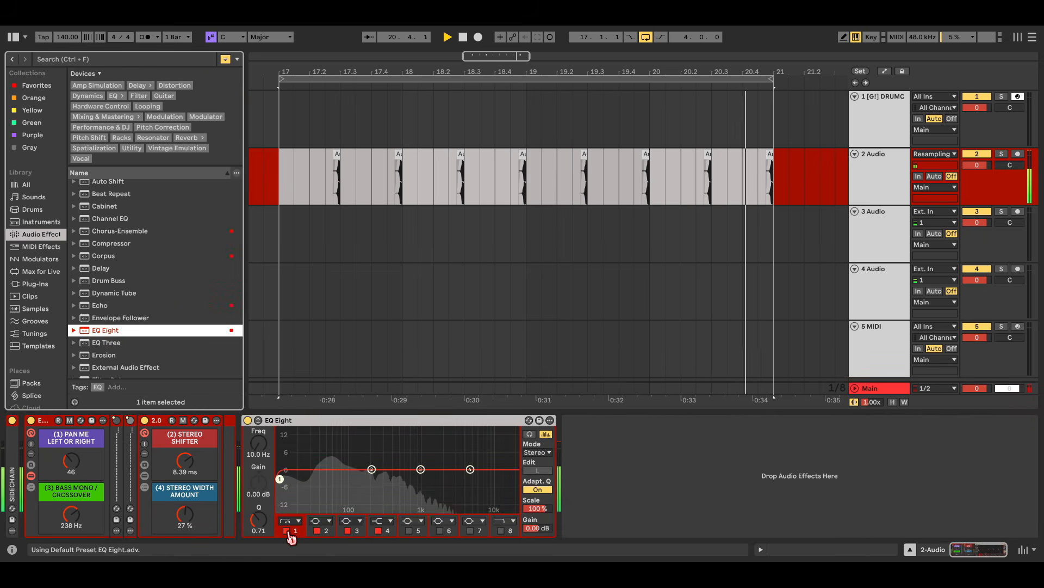
pyautogui.moveTo(372, 469)
pyautogui.mouseDown()
pyautogui.moveTo(398, 455)
pyautogui.moveTo(393, 482)
pyautogui.moveTo(352, 461)
pyautogui.moveTo(365, 451)
pyautogui.mouseUp()
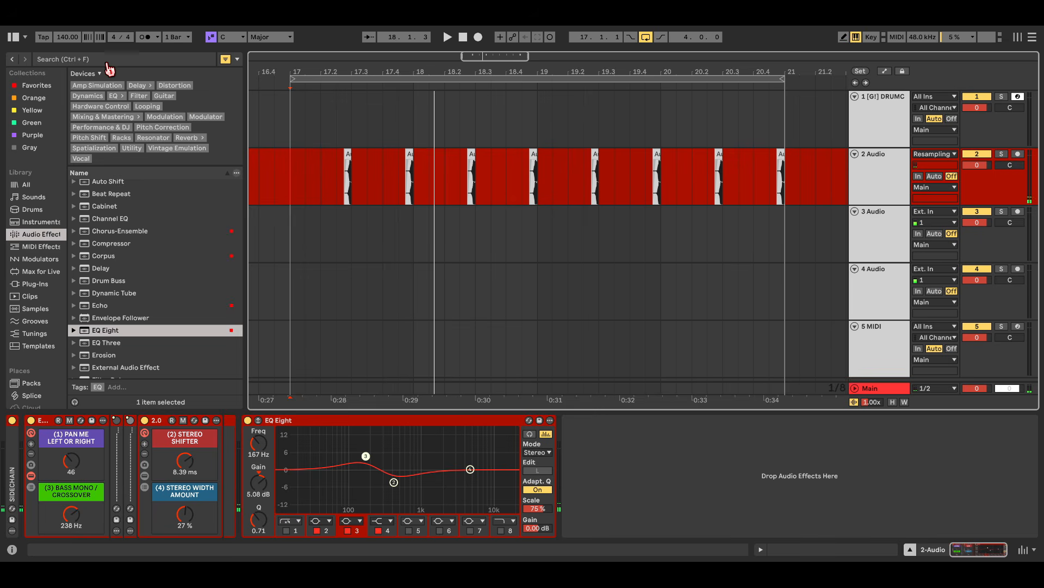
# - Record a take from the external input on track 3, delete the short first clip and move the longer one back to bar 16
pyautogui.click(163, 72)
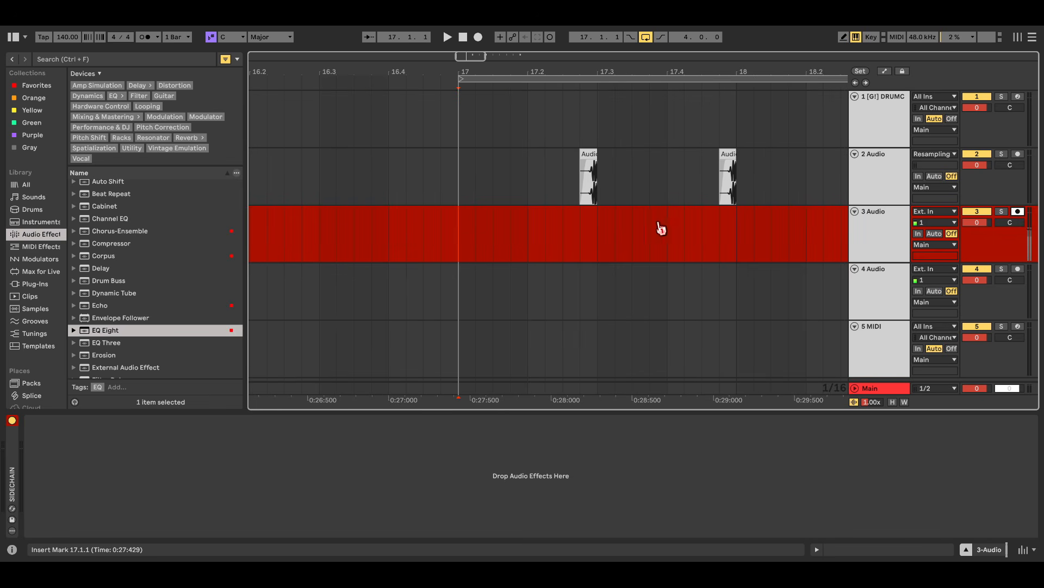
pyautogui.hscroll(-5, 661, 229)
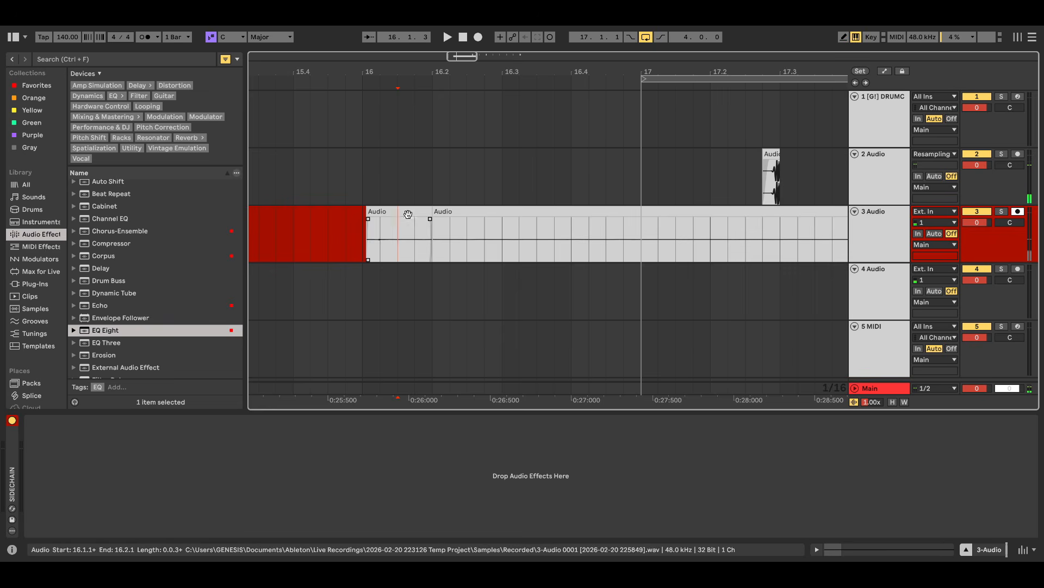
pyautogui.click(408, 214)
pyautogui.press('Delete')
pyautogui.moveTo(476, 214); pyautogui.dragTo(412, 218)
pyautogui.press('space')
# - Turn off Warp for the recorded clip on track 3 and raise its gain to 24 dB
pyautogui.doubleClick(429, 212)
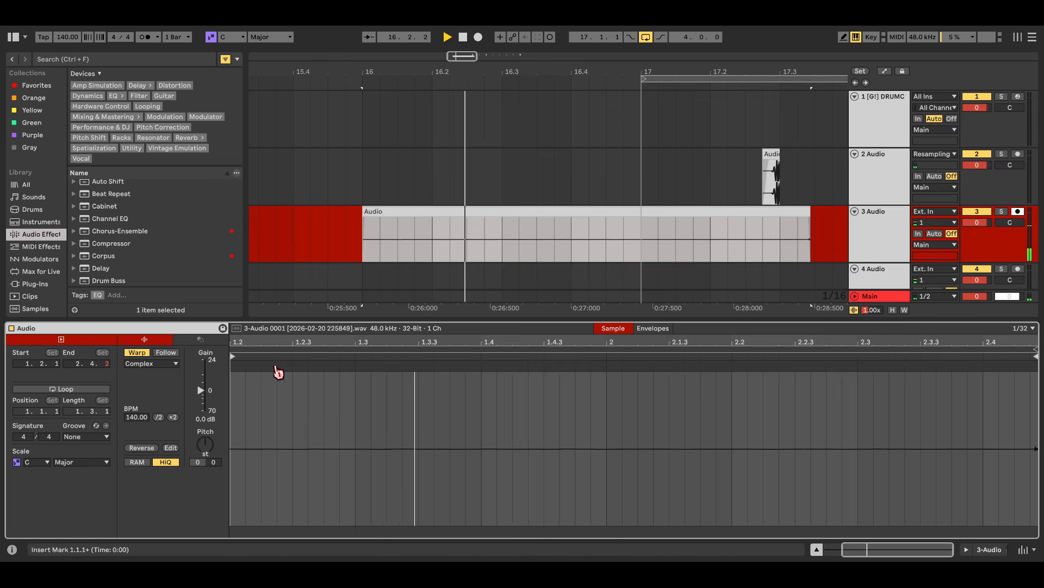
pyautogui.click(139, 354)
pyautogui.moveTo(202, 390); pyautogui.dragTo(206, 357)
pyautogui.press('space')
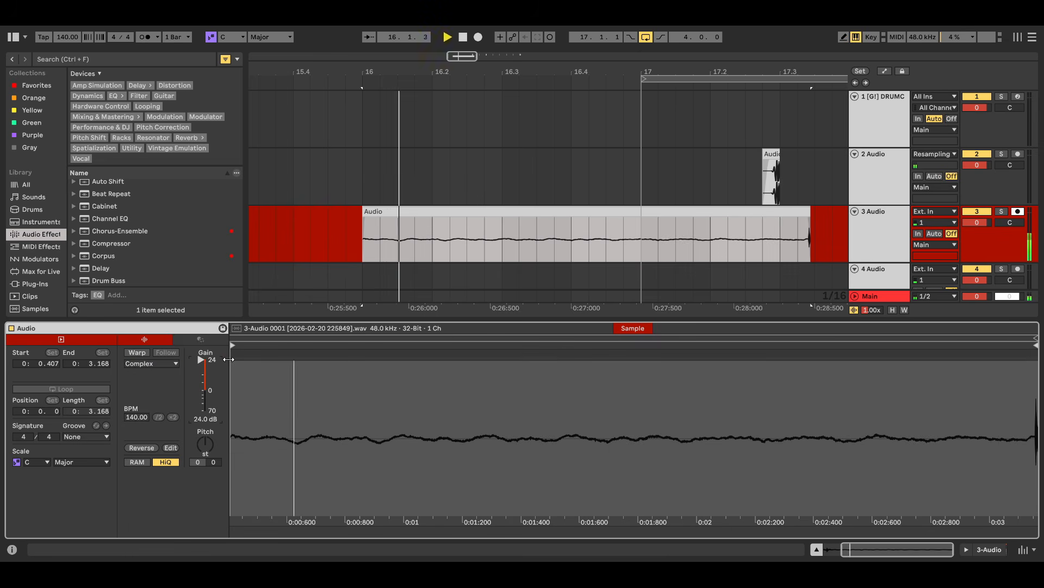
pyautogui.press('space')
# - Add Utility to track 3 with its gain at 11.1 dB
pyautogui.click(982, 548)
pyautogui.scroll(-10, 181, 293)
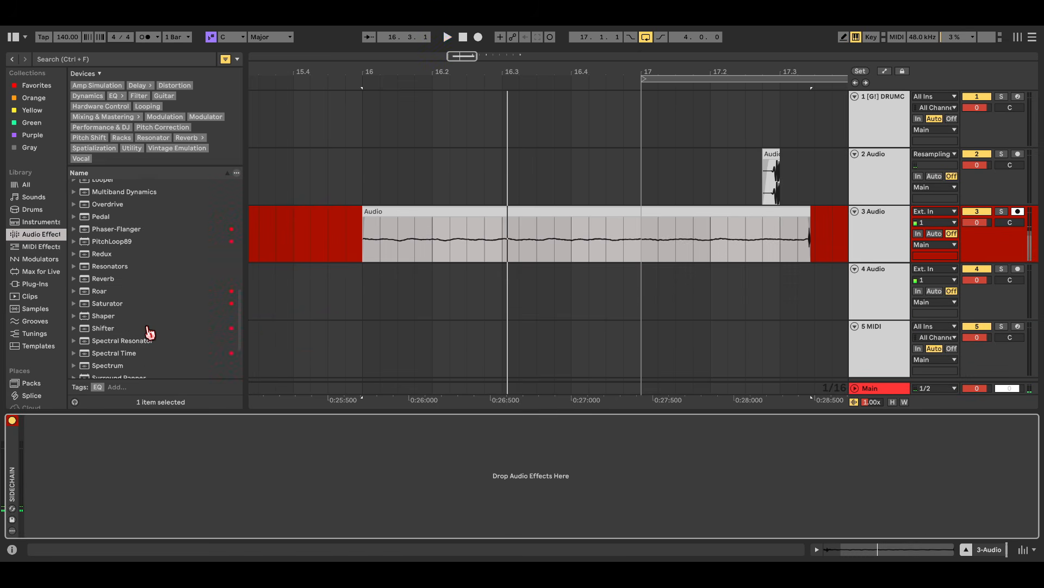
pyautogui.doubleClick(109, 322)
pyautogui.press('space')
# - Trim the track 3 recording to the beat from 16.4.1 to 17.1.1 and fade it in across its full length
pyautogui.moveTo(831, 244); pyautogui.dragTo(642, 211)
pyautogui.press('Delete')
pyautogui.moveTo(359, 228); pyautogui.dragTo(638, 222)
pyautogui.scroll(2, 642, 221)
pyautogui.press('space')
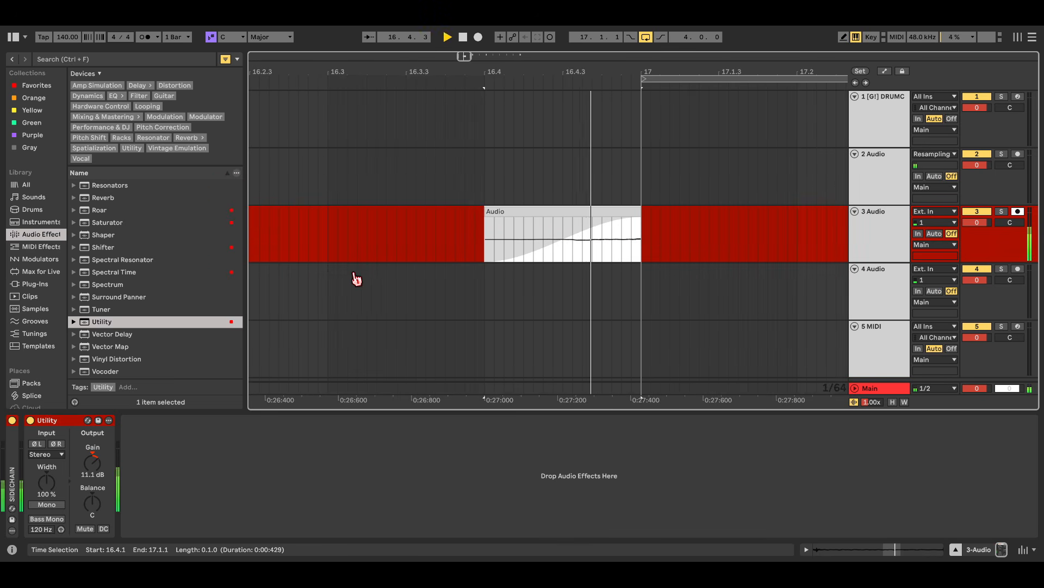
# - Add EQ Eight to track 3 with a low cut near 400 Hz, a boost above 1 kHz and 5.33 dB at 4.84 kHz
pyautogui.scroll(8, 154, 311)
pyautogui.doubleClick(105, 301)
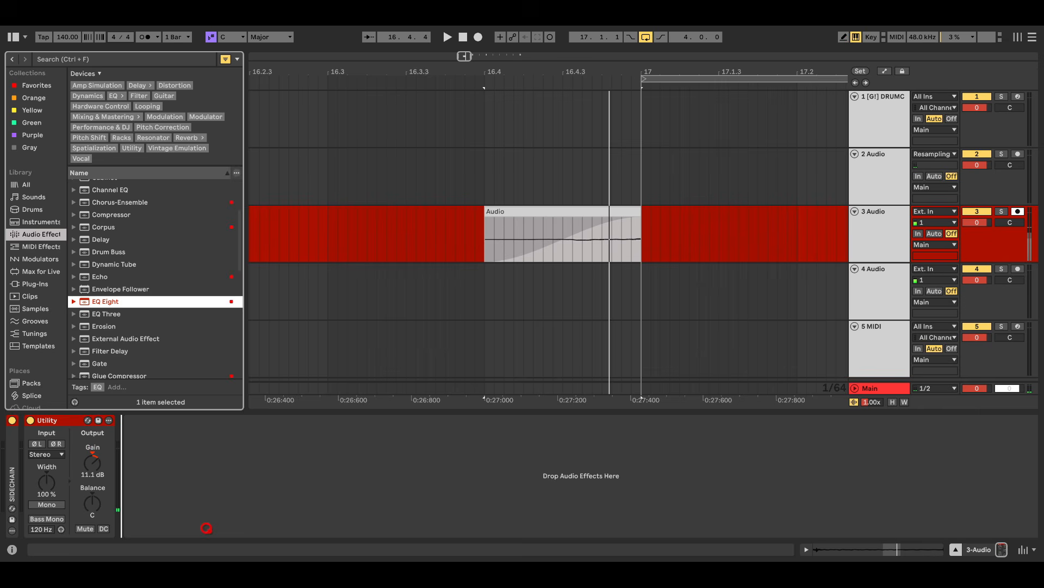
pyautogui.press('space')
pyautogui.moveTo(159, 479); pyautogui.dragTo(318, 442)
pyautogui.press('space')
pyautogui.press('space')
pyautogui.press('space')
pyautogui.press('space')
pyautogui.press('space')
pyautogui.press('space')
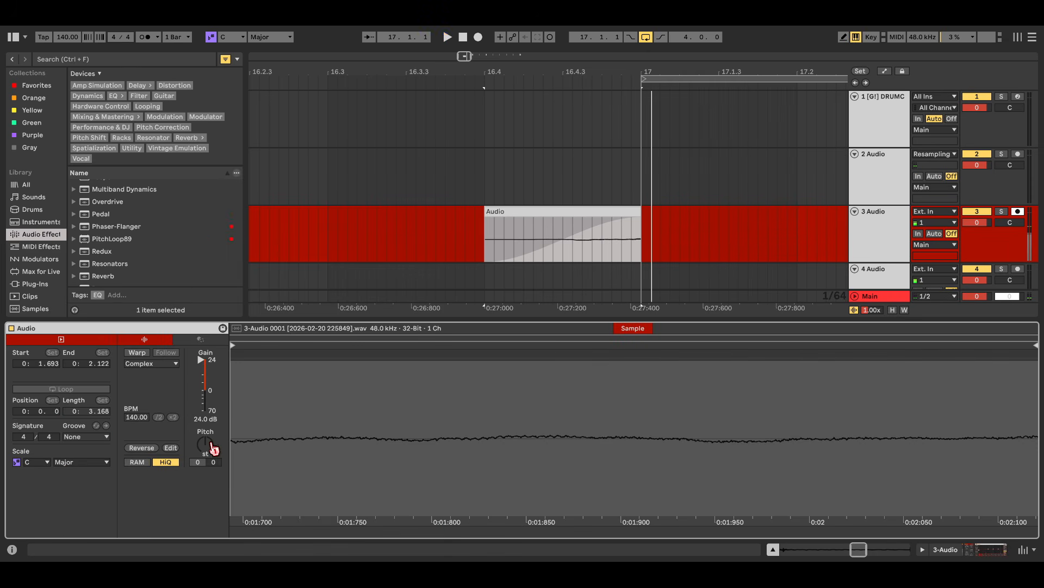
# - Transpose the track 3 clip by -10 semitones and refit it between 16.4.1 and 17.1.1 with a steeper fade-in
pyautogui.moveTo(214, 447)
pyautogui.mouseDown()
pyautogui.moveTo(214, 430)
pyautogui.moveTo(213, 458)
pyautogui.mouseUp()
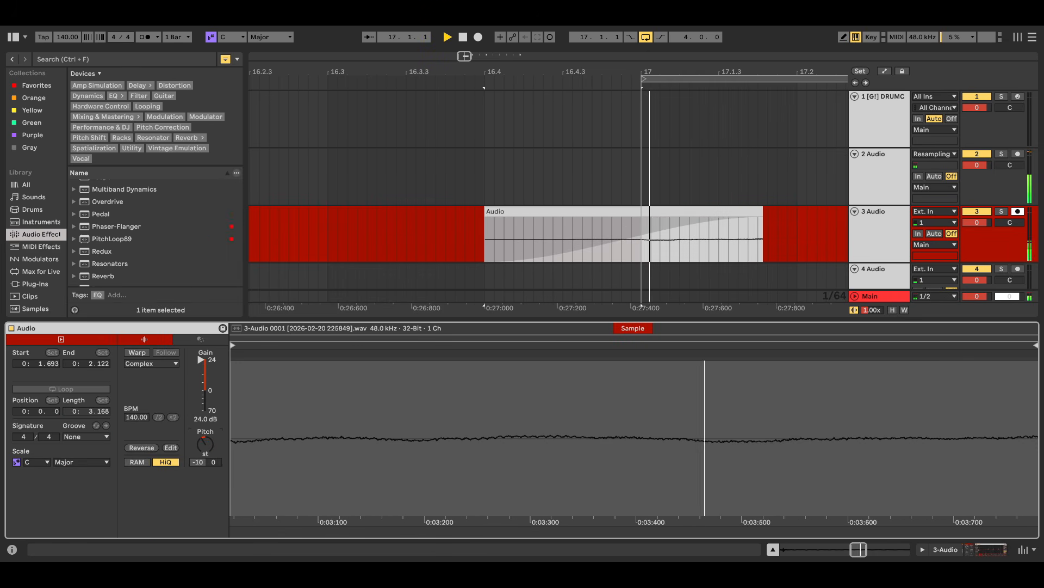
pyautogui.moveTo(536, 212); pyautogui.dragTo(470, 218)
pyautogui.press('space')
pyautogui.click(593, 212)
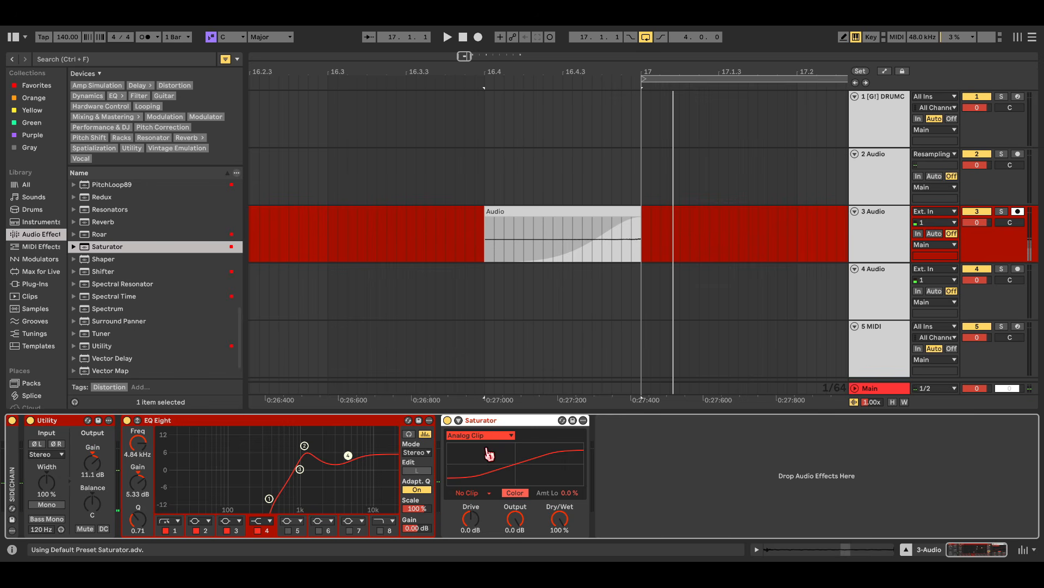
# - Add Saturator to track 3 with 18 dB Drive and set EQ Eight's band 2 to 11.5 dB at 1.70 kHz
pyautogui.press('space')
pyautogui.press('space')
pyautogui.press('space')
pyautogui.press('space')
pyautogui.moveTo(476, 530); pyautogui.dragTo(476, 538)
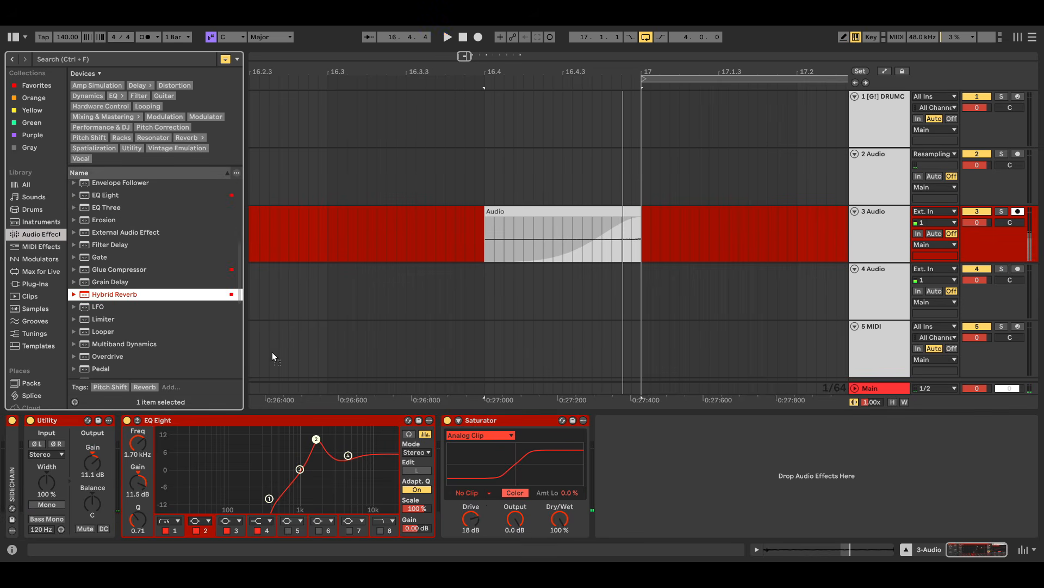
# - Add Hybrid Reverb to track 3 and insert the EMP HAAS 2.0 rack between Saturator and the reverb
pyautogui.press('Return')
pyautogui.press('space')
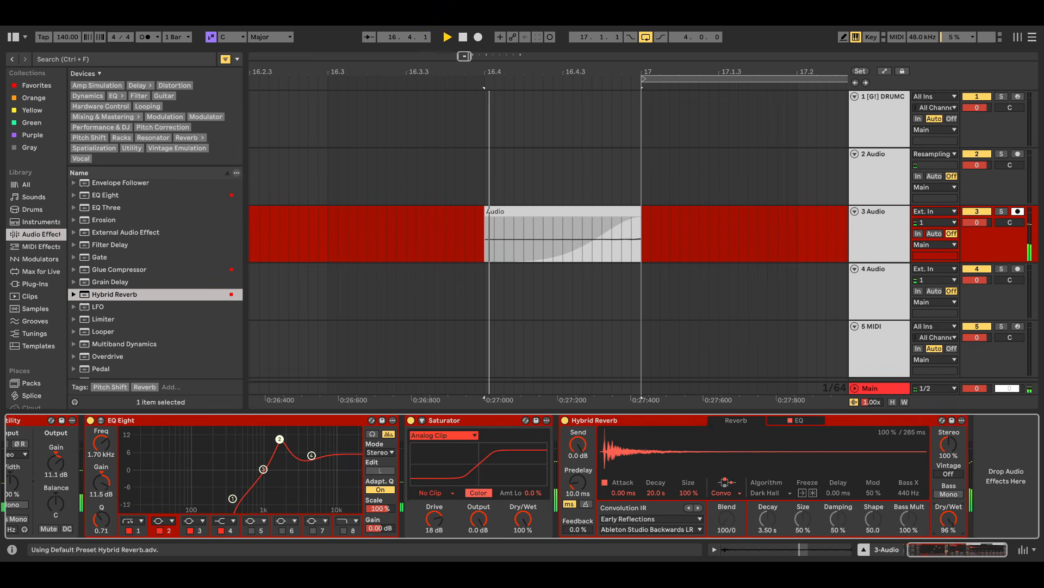
pyautogui.click(123, 59)
pyautogui.write('haa')
pyautogui.moveTo(119, 119); pyautogui.dragTo(558, 468)
# - Set track 3's HAAS rack to stereo shifter 5.28 ms and width 67%, and choose the Blue Room LR impulse response in Hybrid Reverb
pyautogui.moveTo(644, 464); pyautogui.dragTo(644, 430)
pyautogui.press('space')
pyautogui.press('space')
pyautogui.press('space')
pyautogui.press('space')
pyautogui.press('space')
pyautogui.moveTo(643, 526); pyautogui.dragTo(644, 550)
pyautogui.press('space')
pyautogui.press('space')
pyautogui.press('space')
pyautogui.hscroll(2, 559, 327)
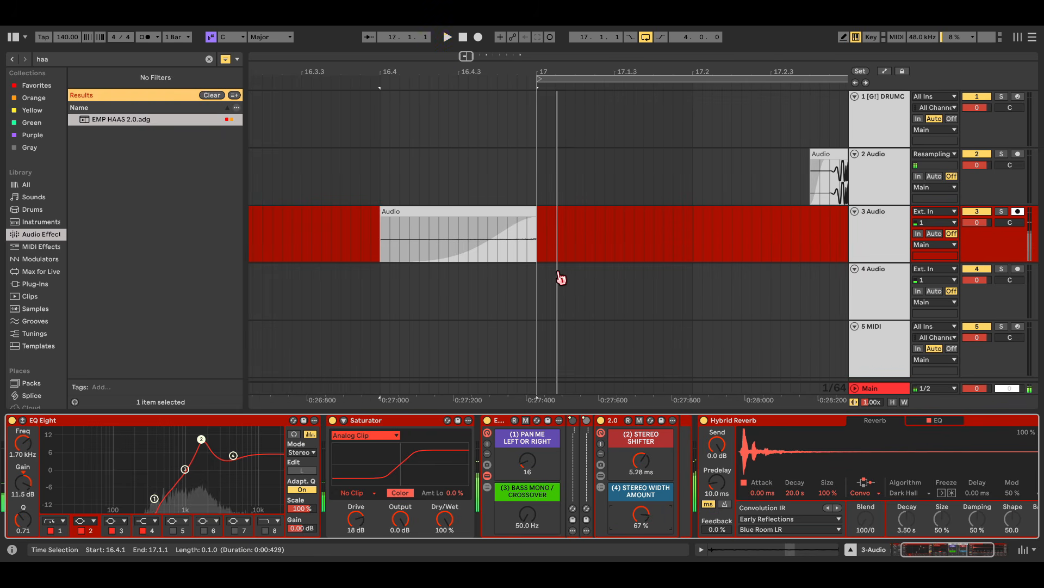
pyautogui.press('space')
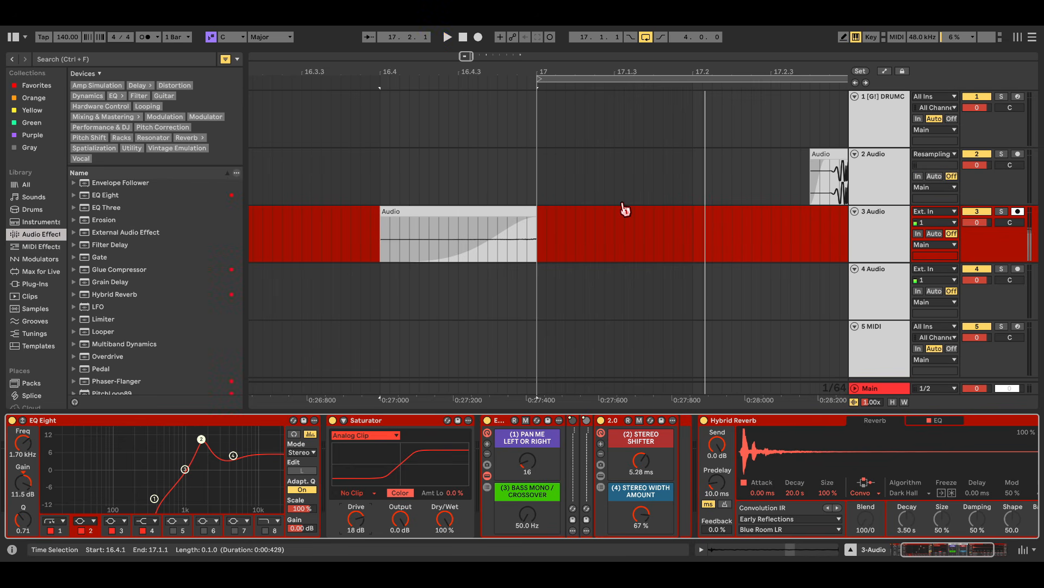
# - Automate Saturator's Drive on track 3 to ramp up to 26 dB at bar 17 over the end of the clip
pyautogui.press('a')
pyautogui.click(488, 229)
pyautogui.click(537, 229)
pyautogui.scroll(3, 526, 231)
pyautogui.moveTo(509, 233); pyautogui.dragTo(548, 224)
pyautogui.press('space')
pyautogui.press('space')
pyautogui.press('space')
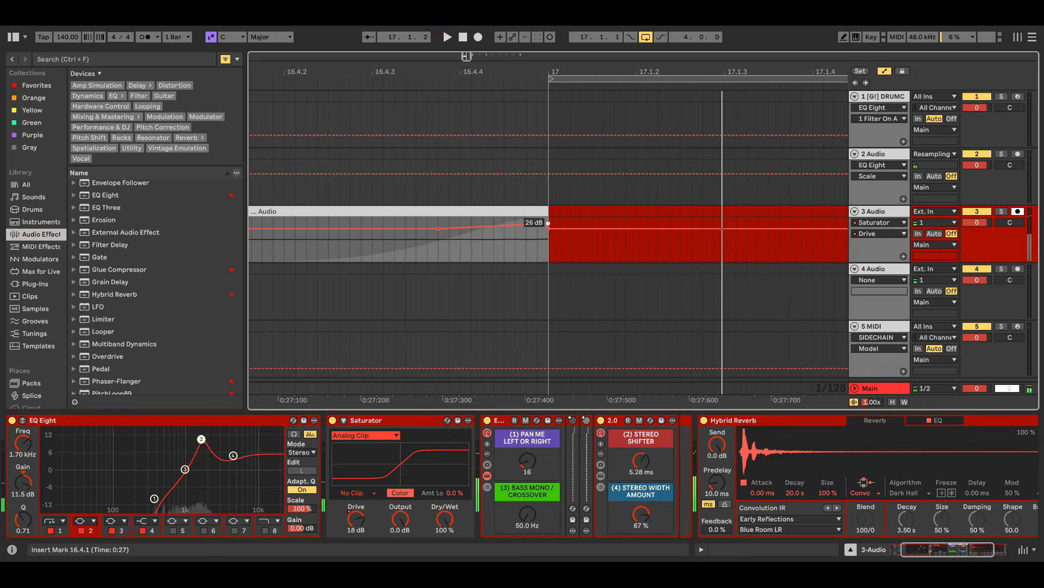
# - Bounce the track 3 clip with its effects to audio and delete the bounce tail after bar 17
pyautogui.scroll(-4, 531, 252)
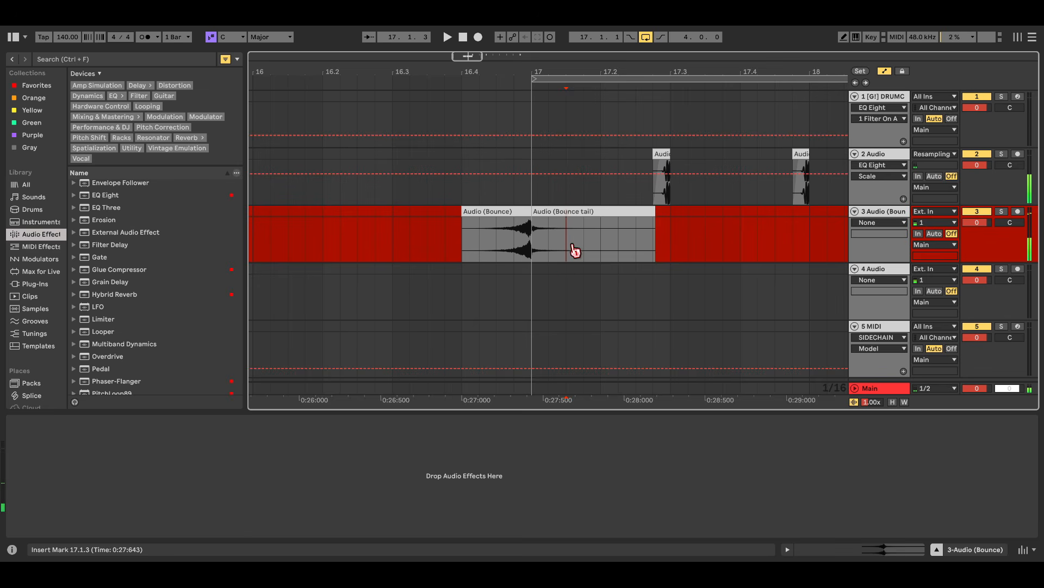
pyautogui.click(553, 217)
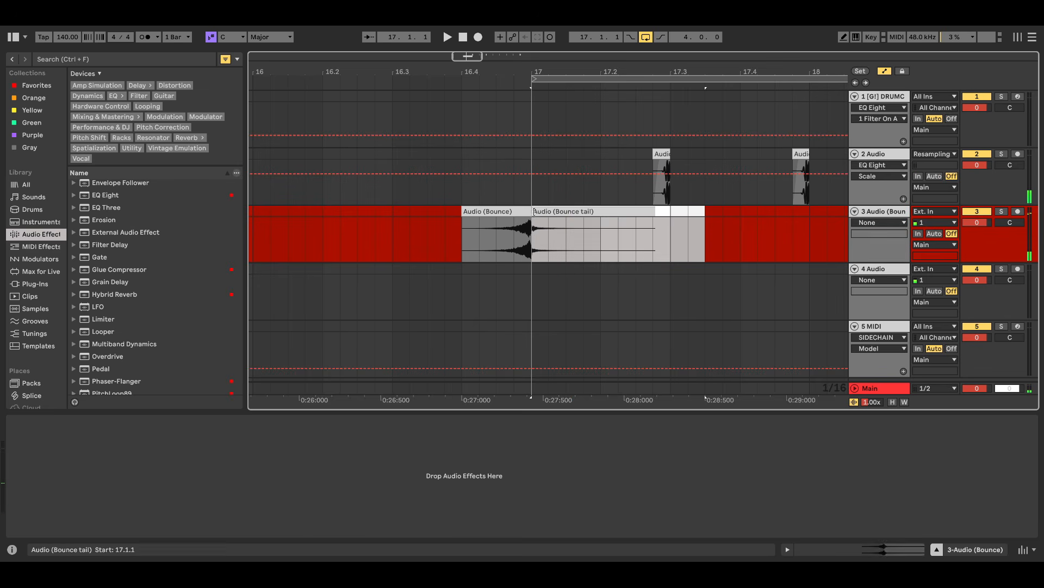
pyautogui.press('Delete')
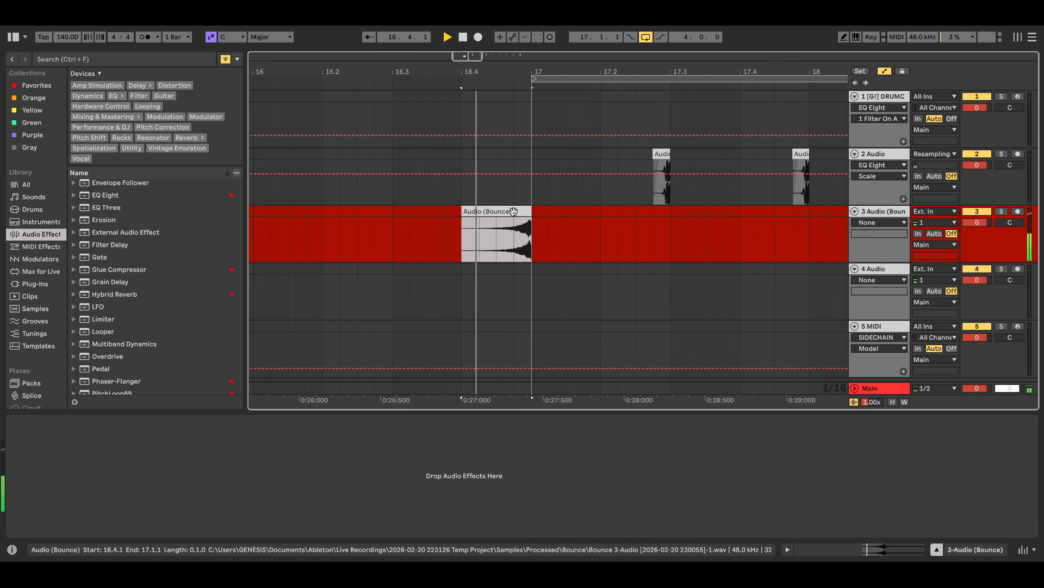
# - Fade in the bounced clip and add EQ Eight to track 3 with a 337 Hz low cut at Q 0.32 and a boost around 4 kHz
pyautogui.scroll(5, 514, 211)
pyautogui.press('space')
pyautogui.press('space')
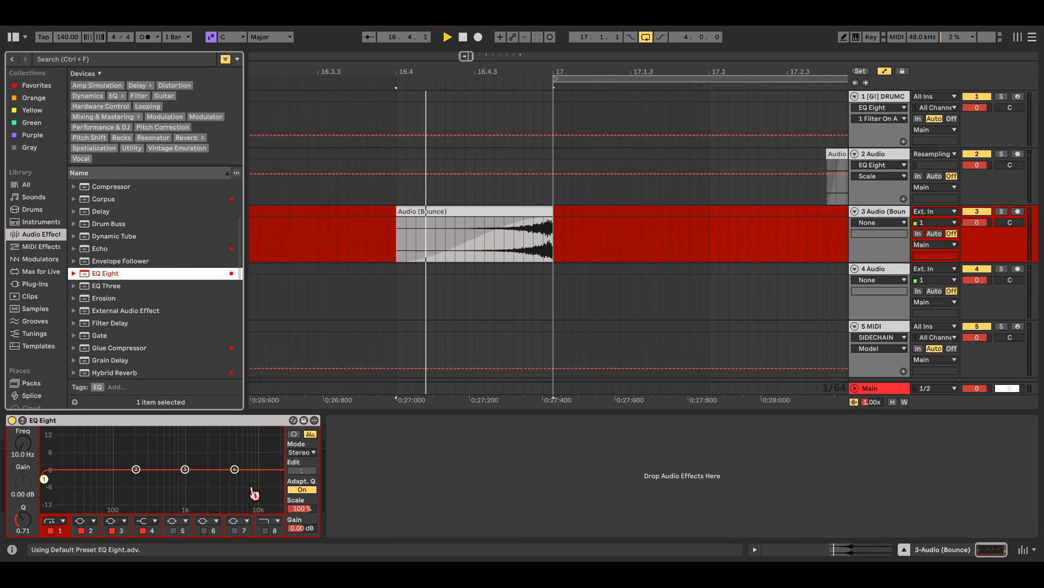
pyautogui.press('space')
pyautogui.click(199, 474)
pyautogui.press('space')
pyautogui.moveTo(185, 469); pyautogui.dragTo(230, 463)
pyautogui.press('space')
pyautogui.press('space')
# - Place the bounced clip on beat 2 of every bar in the four-bar loop on track 3 and play the pattern
pyautogui.press('space')
pyautogui.press('space')
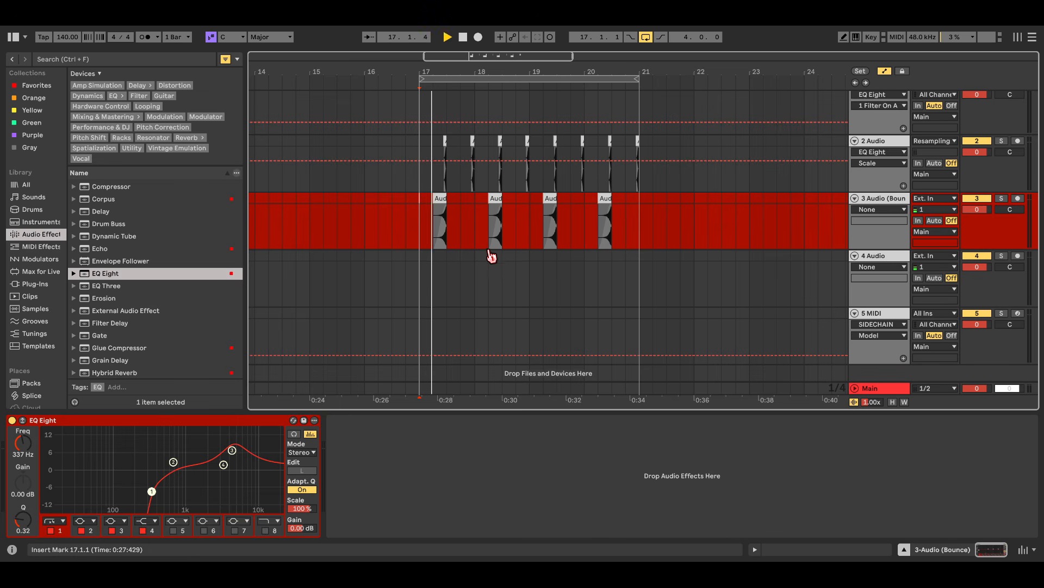
pyautogui.scroll(4, 490, 252)
pyautogui.scroll(-2, 518, 243)
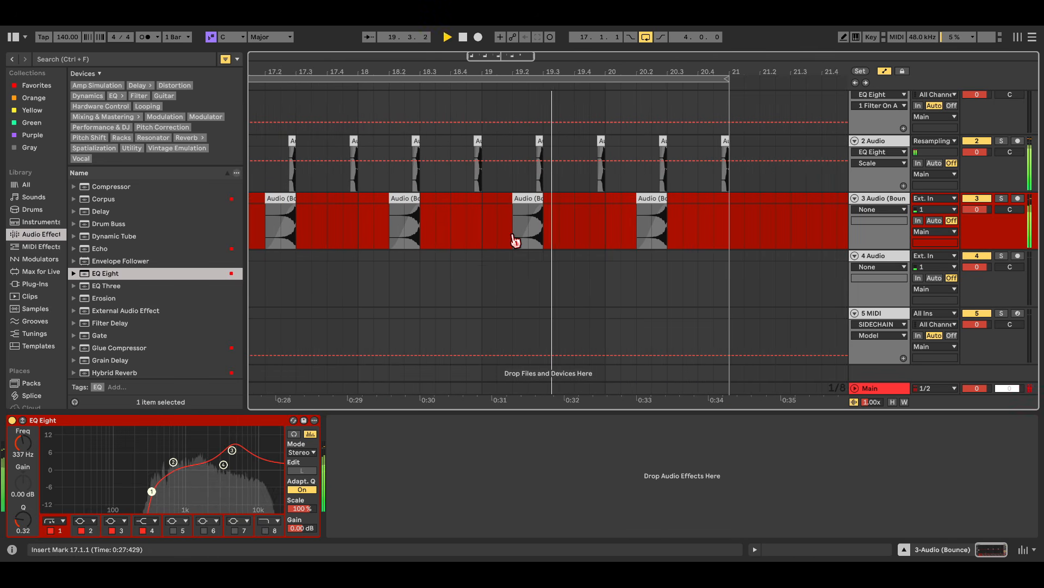
pyautogui.scroll(1, 581, 278)
pyautogui.press('space')
pyautogui.click(501, 210)
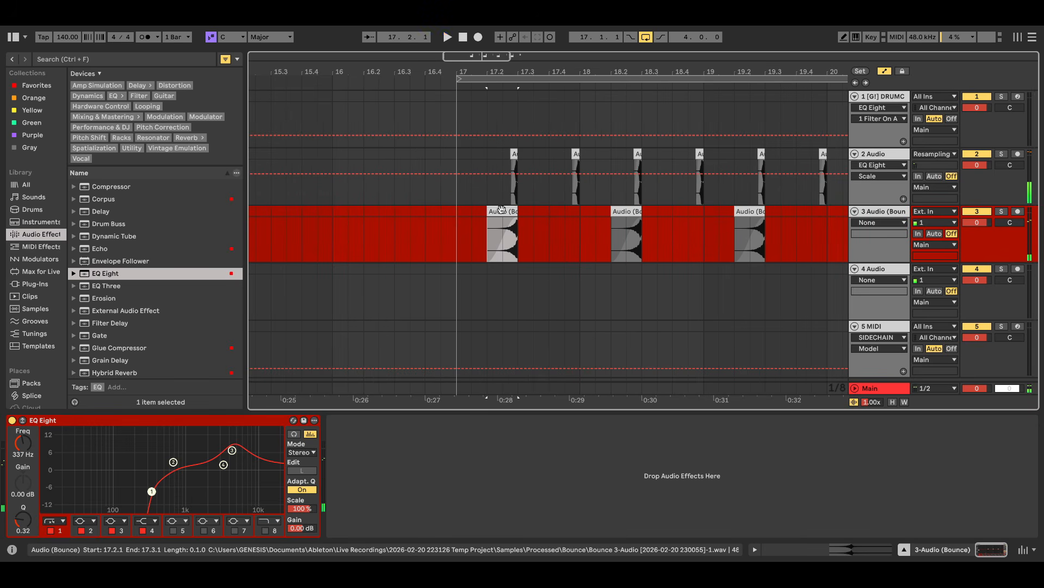
# - Arm track 4 and record a sound onto it for a clip spanning 17.3 to bar 18
pyautogui.click(1016, 274)
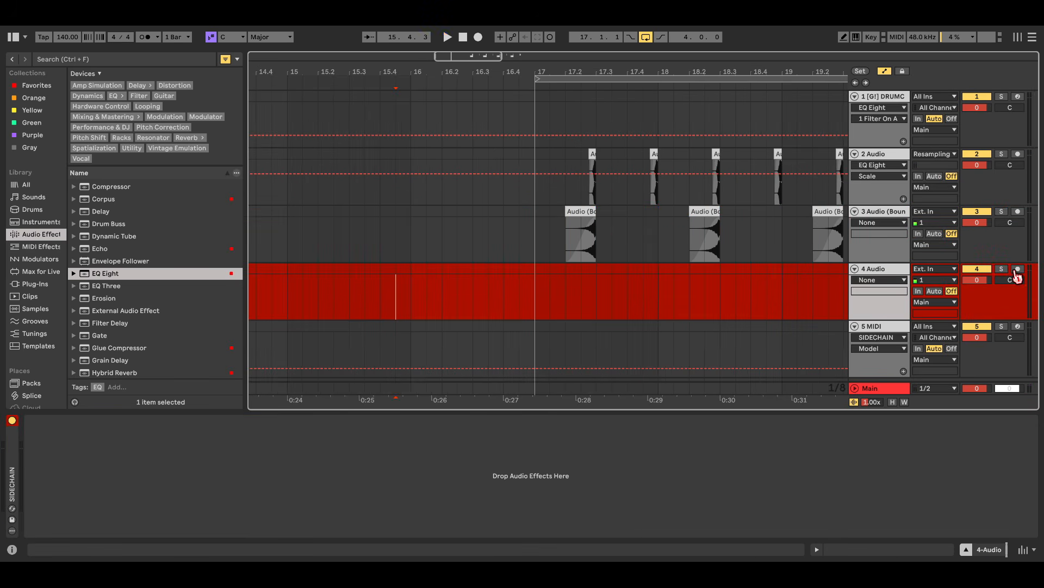
pyautogui.click(350, 295)
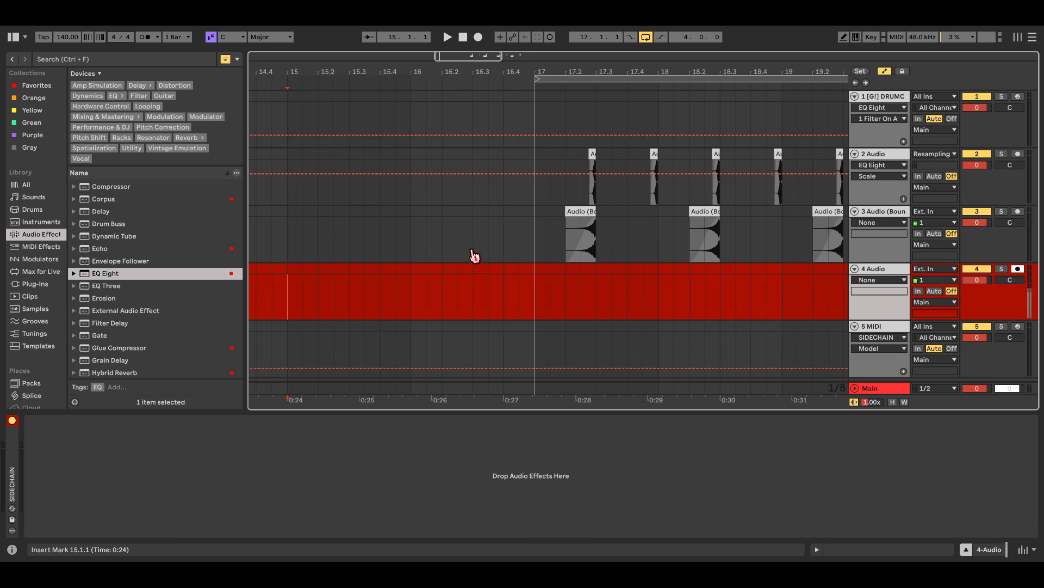
pyautogui.press('space')
pyautogui.moveTo(597, 284); pyautogui.dragTo(473, 284)
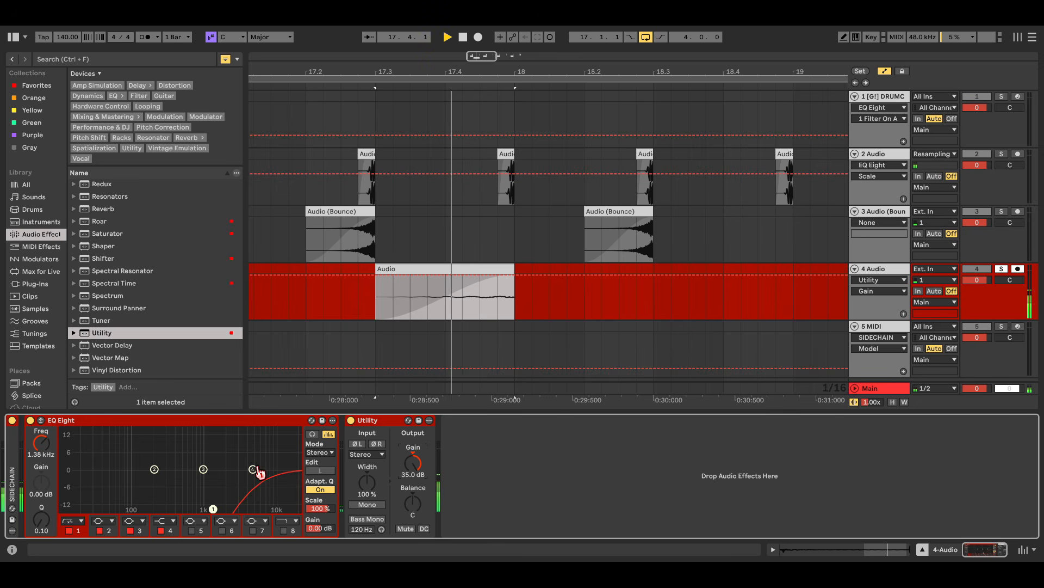
# - Boost band 4 of track 4's EQ Eight by 2.85 dB at 7.58 kHz and steepen the clip's fade-in curve
pyautogui.moveTo(255, 470)
pyautogui.mouseDown()
pyautogui.moveTo(271, 429)
pyautogui.moveTo(265, 462)
pyautogui.mouseUp()
pyautogui.moveTo(445, 296); pyautogui.dragTo(436, 278)
pyautogui.press('space')
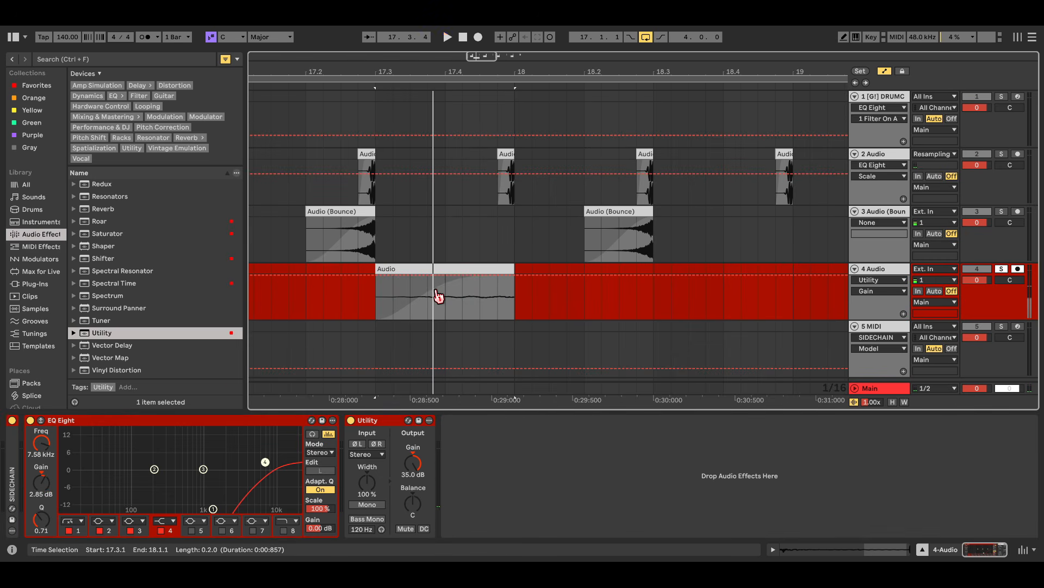
pyautogui.click(424, 294)
# - Add Reverb after Utility on track 4 and lower its Dry/Wet while the clip plays
pyautogui.scroll(2, 107, 274)
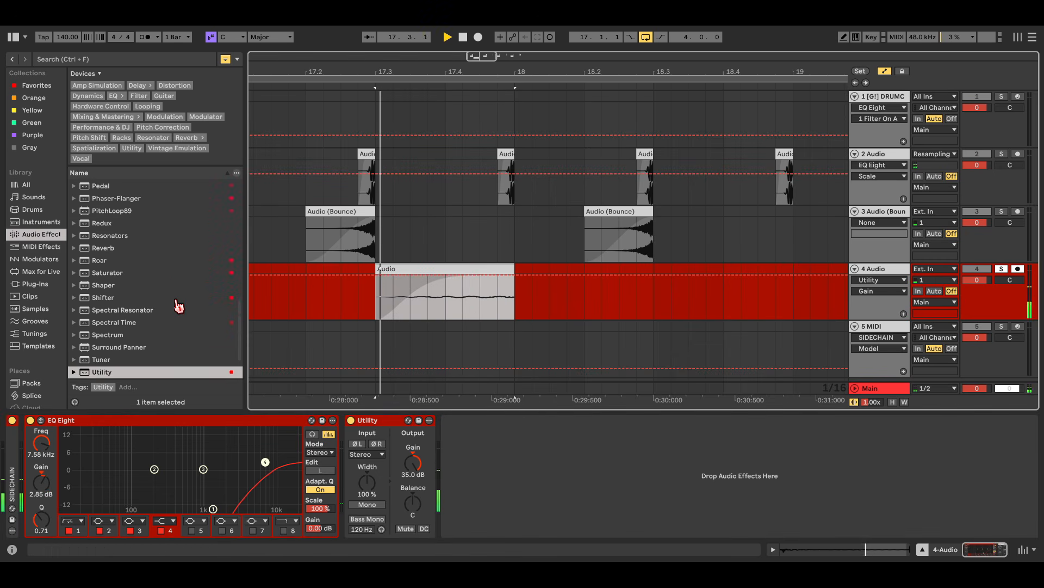
pyautogui.moveTo(103, 261); pyautogui.dragTo(566, 426)
pyautogui.press('space')
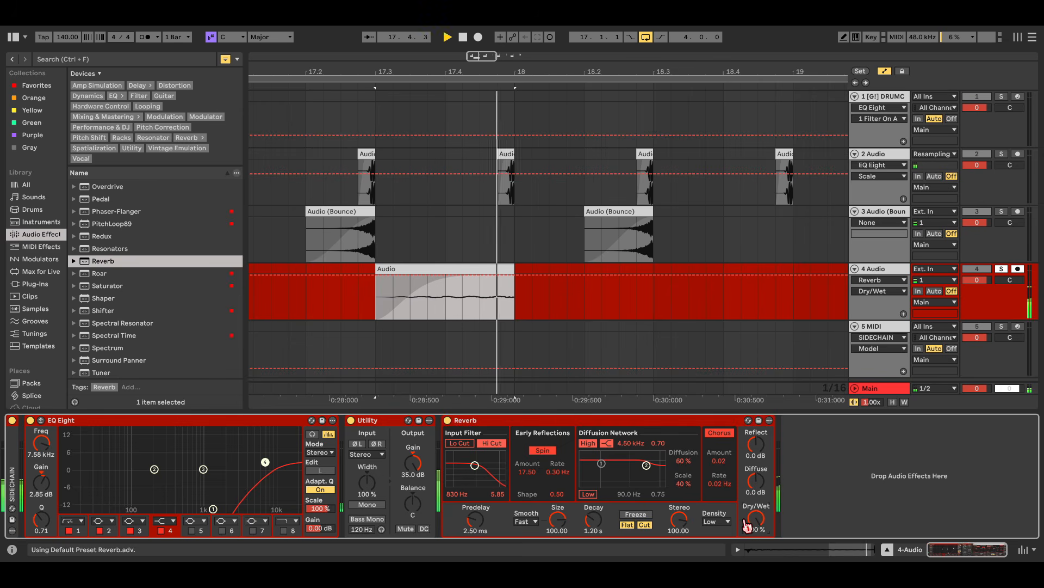
pyautogui.moveTo(766, 531); pyautogui.dragTo(766, 569)
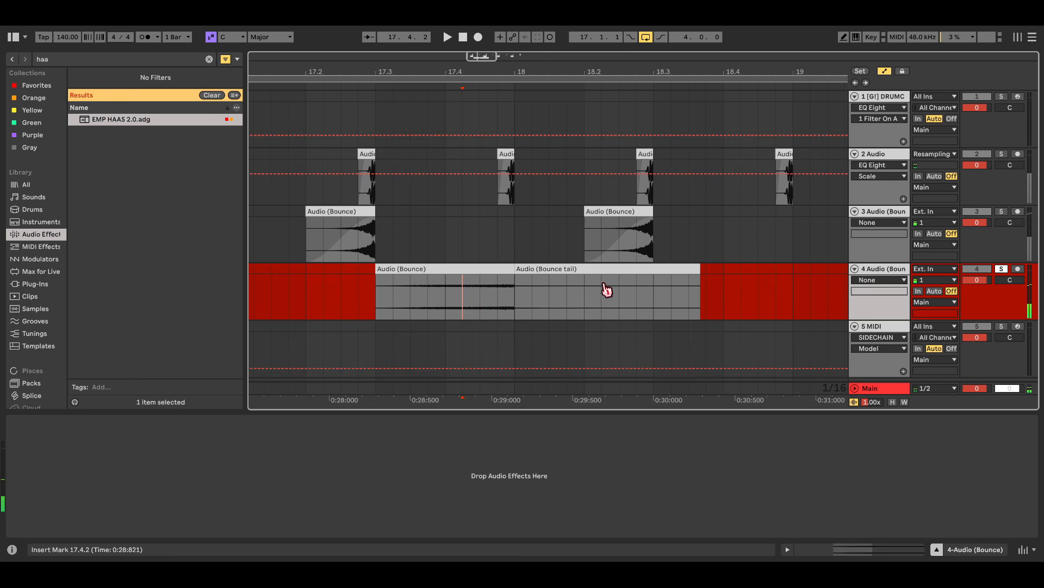
# - Delete the bounce tail after bar 18 and fade in the bounced track 4 clip over its full length
pyautogui.click(606, 289)
pyautogui.click(404, 293)
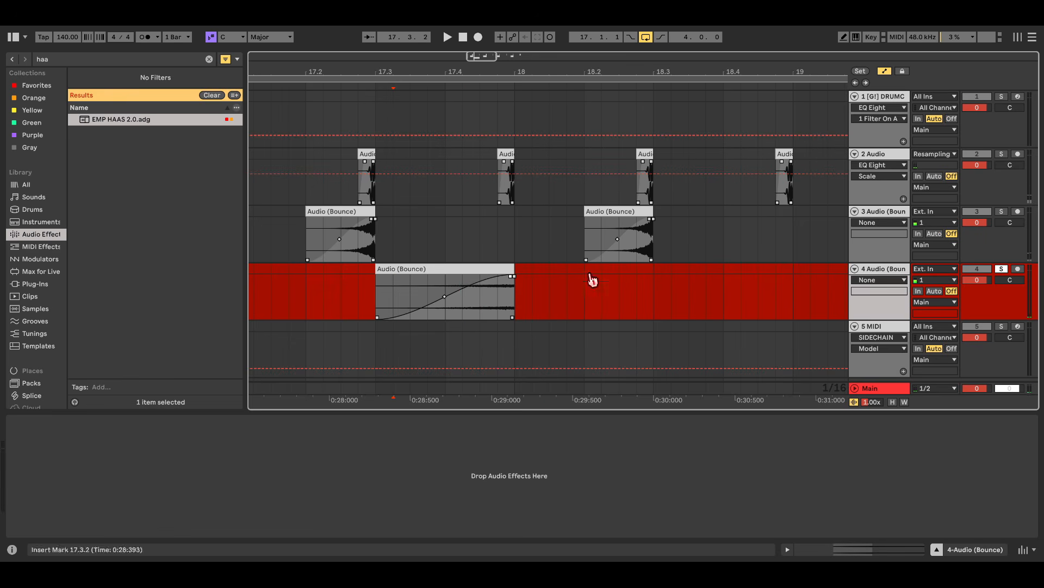
pyautogui.click(478, 269)
pyautogui.press('space')
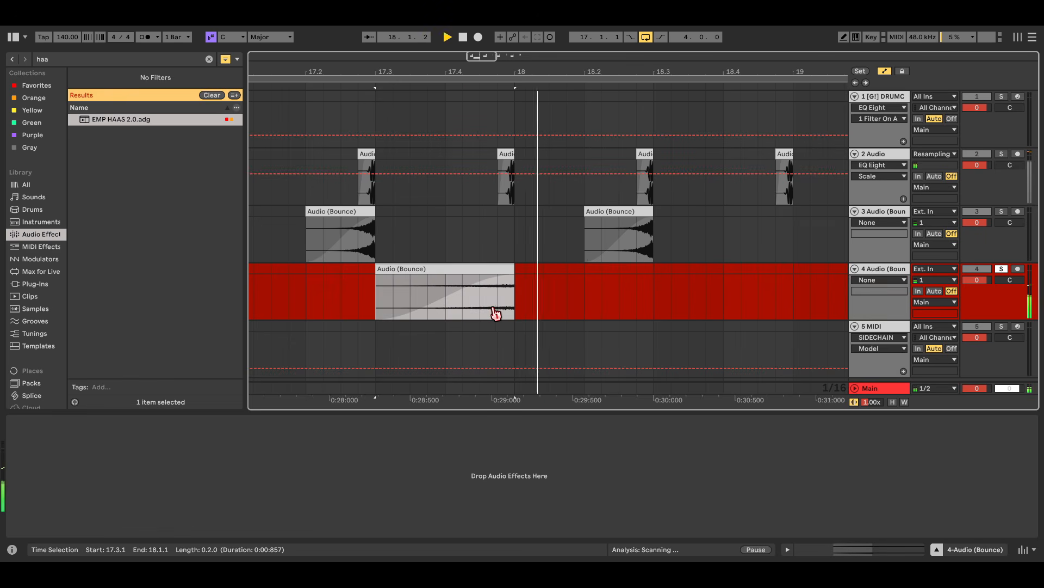
# - Copy the bounced track 4 clip to bar 17 and duplicate it back to back through the four-bar loop
pyautogui.press('-')
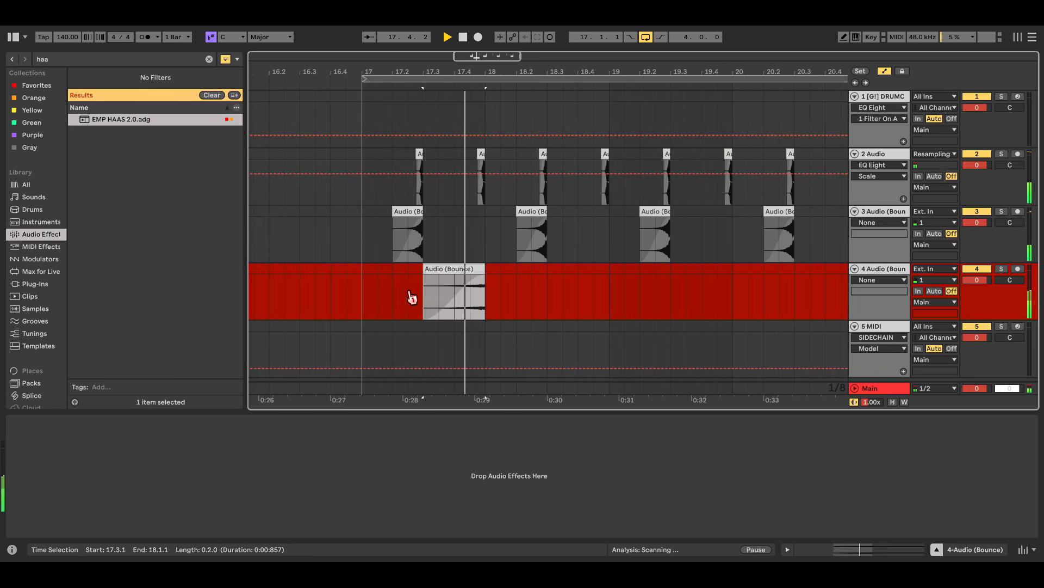
pyautogui.click(371, 284)
pyautogui.press('space')
pyautogui.hotkey('ctrl', 'v')
pyautogui.hotkey('ctrl', 'd')
pyautogui.hotkey('ctrl', 'd')
pyautogui.hotkey('ctrl', 'd')
pyautogui.hotkey('ctrl', 'd')
pyautogui.hotkey('ctrl', 'd')
pyautogui.hotkey('ctrl', 'd')
pyautogui.hotkey('ctrl', 'd')
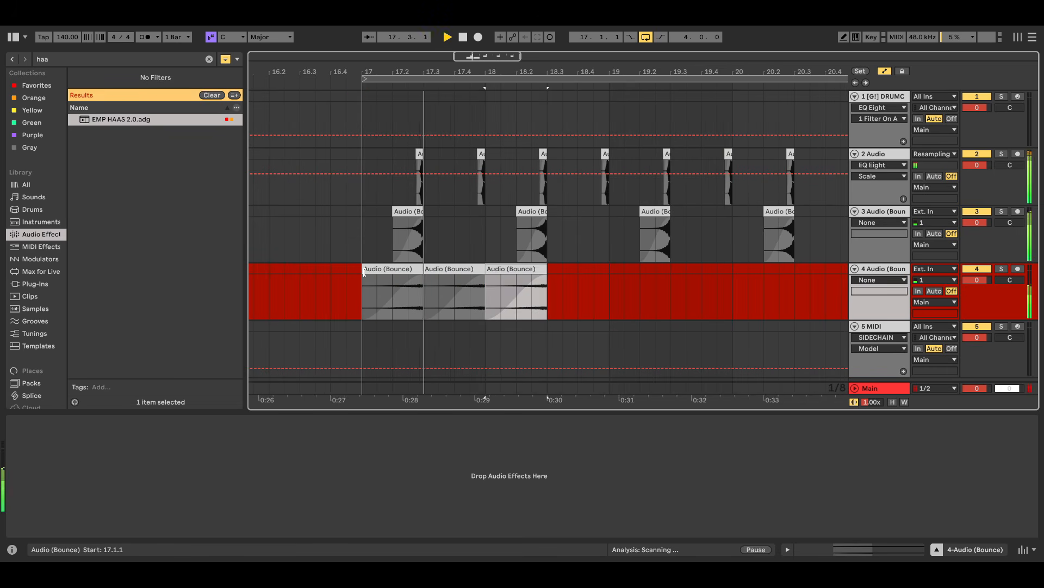
pyautogui.press('-')
pyautogui.press('-')
pyautogui.press('+')
pyautogui.press('+')
pyautogui.hotkey('ctrl', 'a')
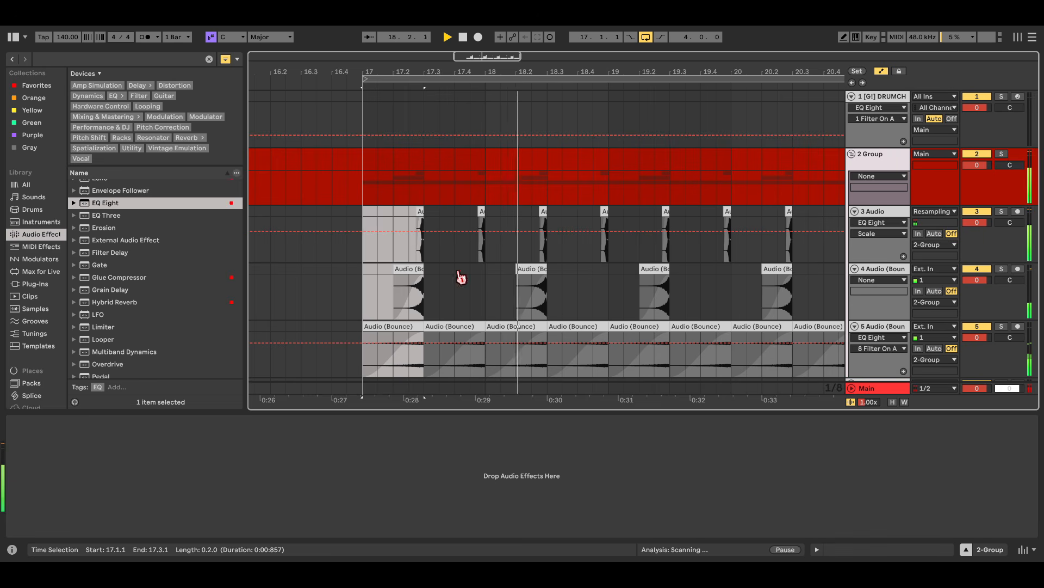
# - Add Saturator to the group holding the three audio tracks
pyautogui.scroll(-10, 175, 317)
pyautogui.click(150, 285)
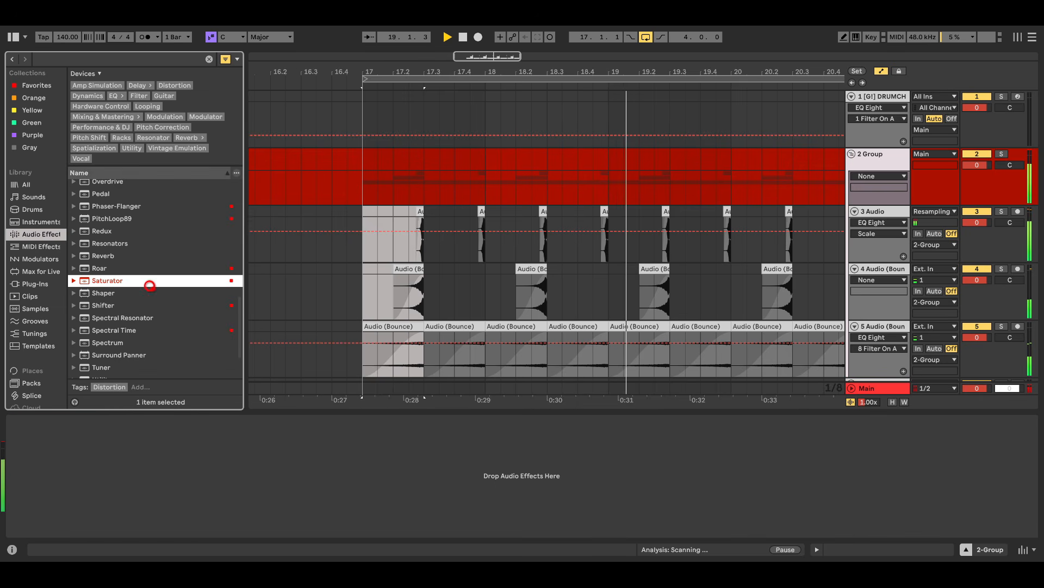
pyautogui.doubleClick(150, 285)
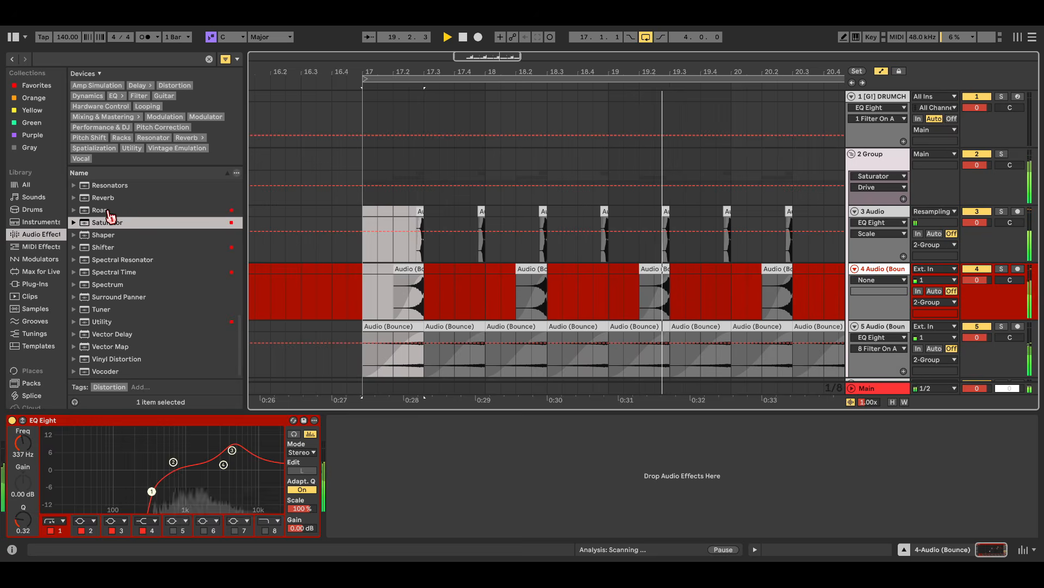
# - Add Roar after EQ Eight on track 4 and raise its Stage 1 Amount and Bias
pyautogui.doubleClick(103, 210)
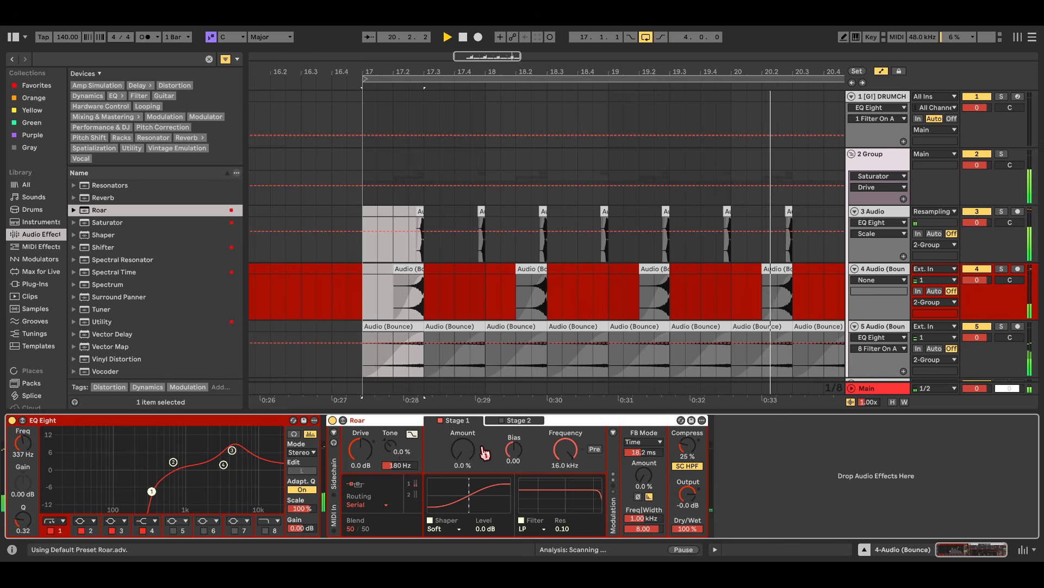
pyautogui.moveTo(464, 449); pyautogui.dragTo(465, 416)
pyautogui.moveTo(513, 449); pyautogui.dragTo(514, 422)
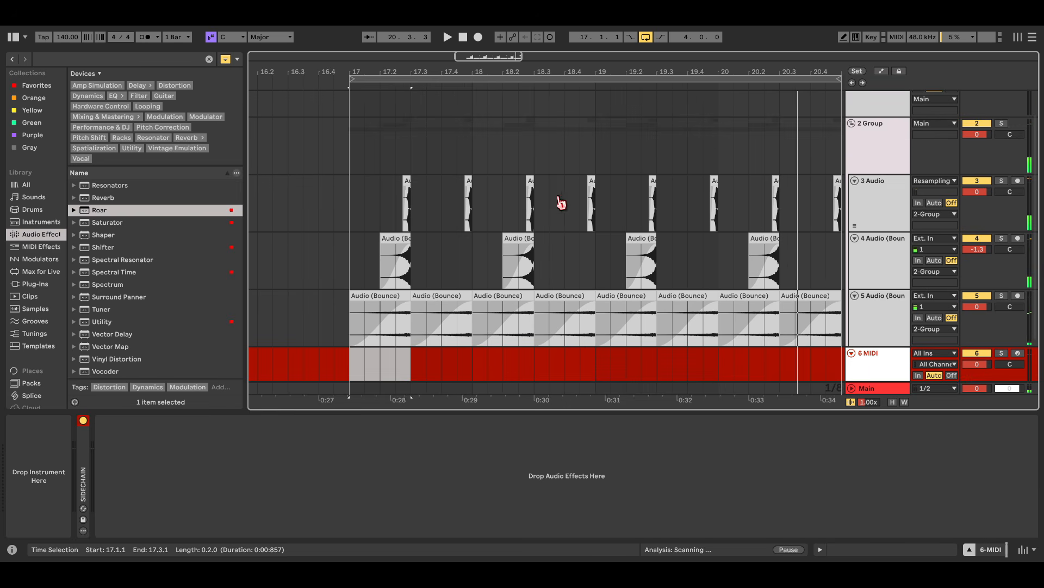
# - Load the Operator instrument onto MIDI track 6
pyautogui.scroll(-2, 559, 199)
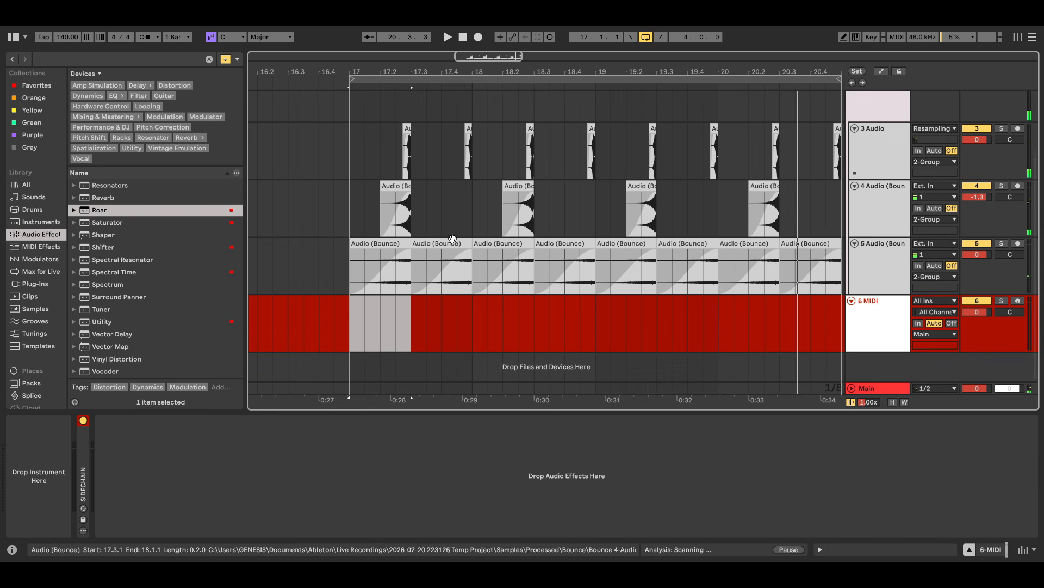
pyautogui.click(40, 211)
pyautogui.click(44, 223)
pyautogui.scroll(-3, 172, 291)
pyautogui.scroll(-3, 173, 294)
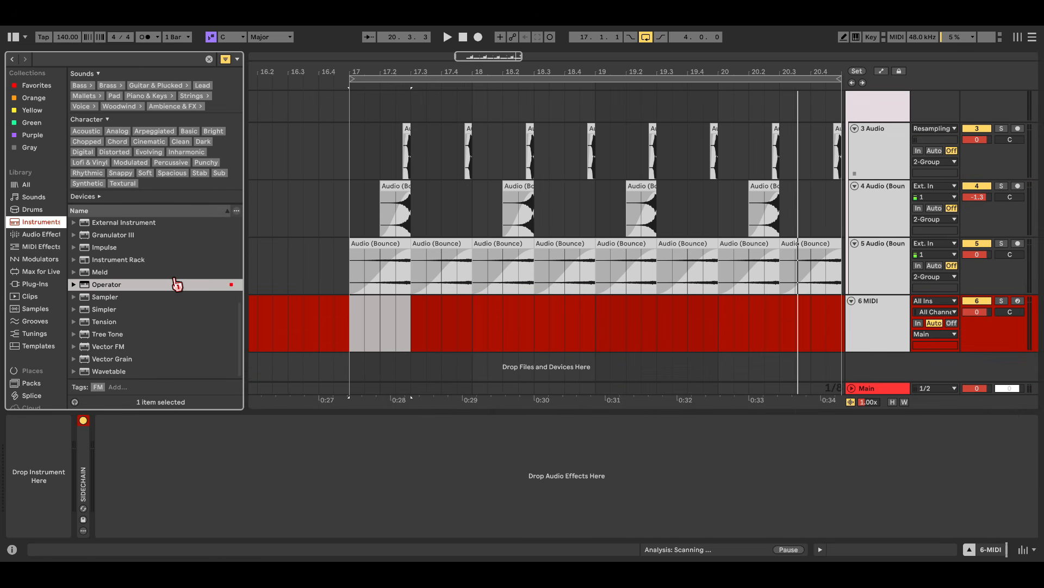
pyautogui.moveTo(109, 288); pyautogui.dragTo(424, 348)
# - Create a MIDI clip from 20.3 to bar 21 on the Operator track, add a low note and play it
pyautogui.hscroll(2, 421, 317)
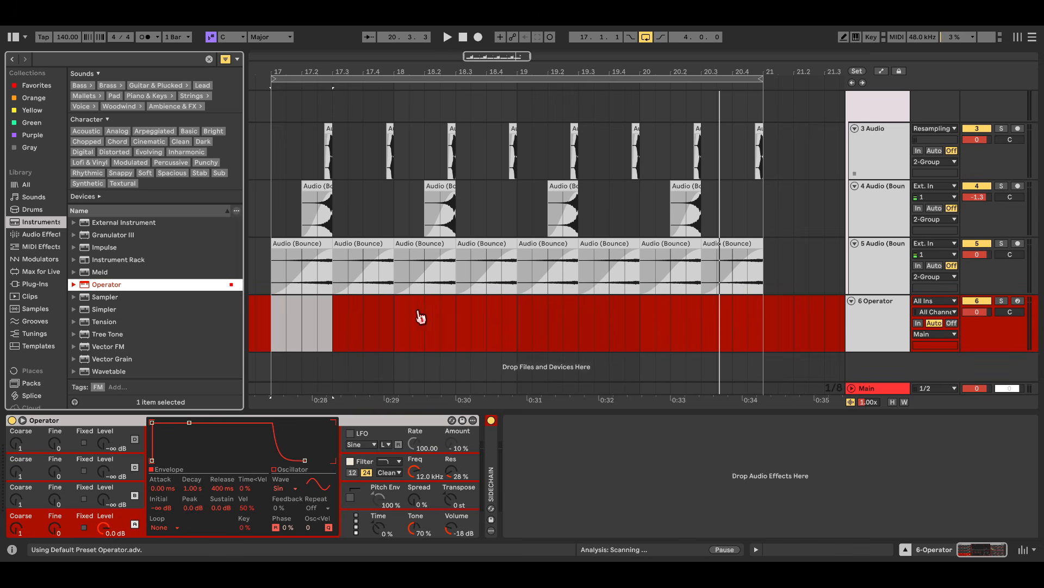
pyautogui.keyDown('shift'); pyautogui.click(389, 326); pyautogui.keyUp('shift')
pyautogui.hscroll(-2, 589, 315)
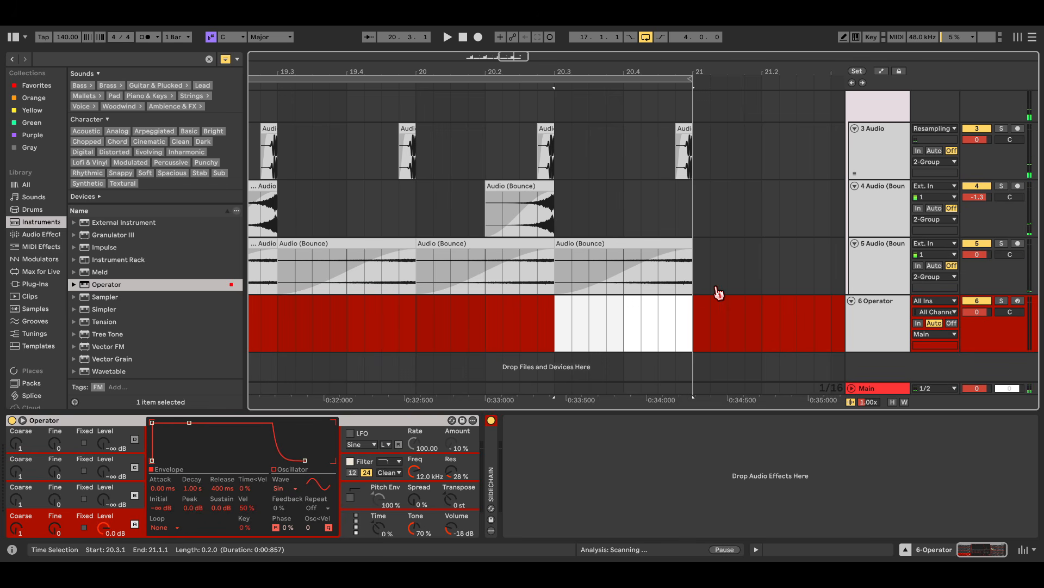
pyautogui.hotkey('ctrl', 'shift', 'm')
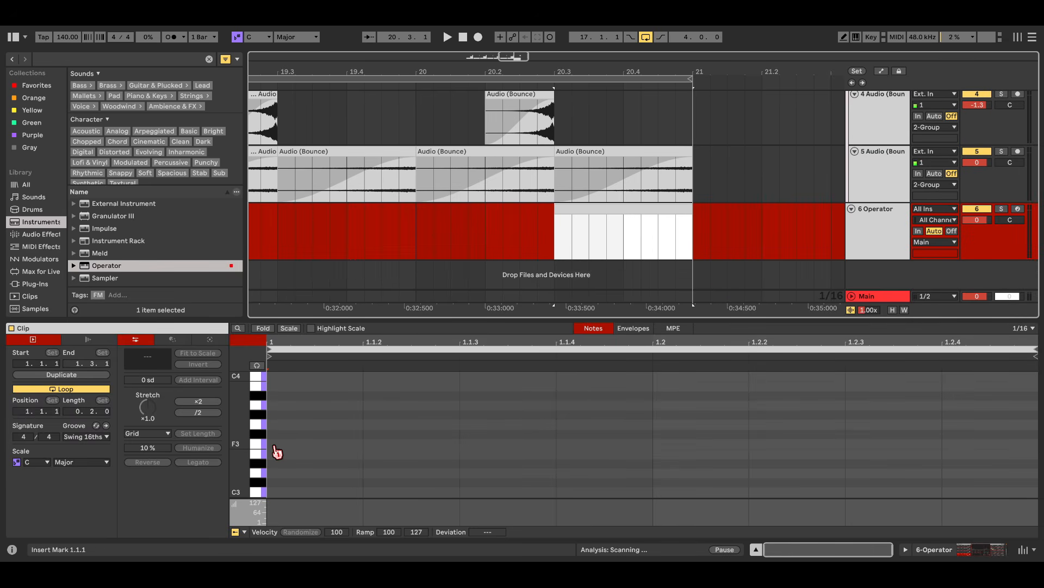
pyautogui.doubleClick(283, 482)
pyautogui.hotkey('shift', 'Tab')
pyautogui.press('space')
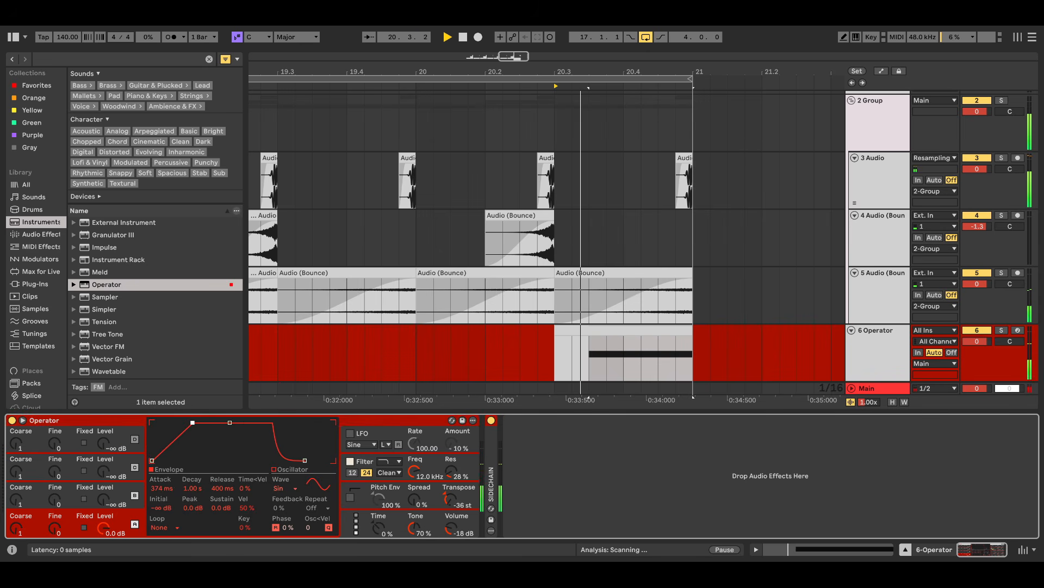
# - Group the Operator track and set Operator's filter to the 12 dB MS2 type with the Soft shaper
pyautogui.hotkey('ctrl', 'g')
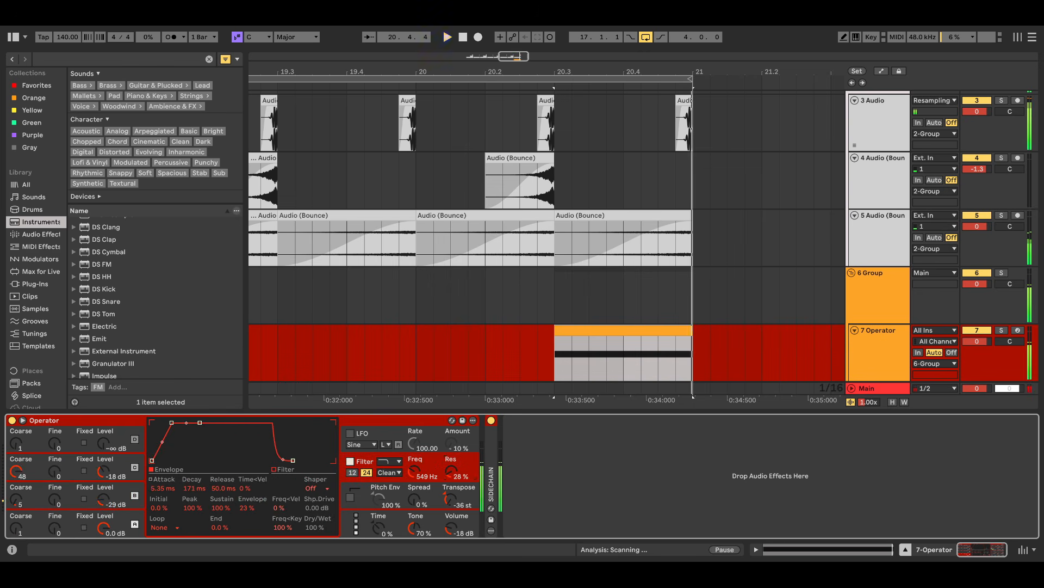
pyautogui.click(354, 473)
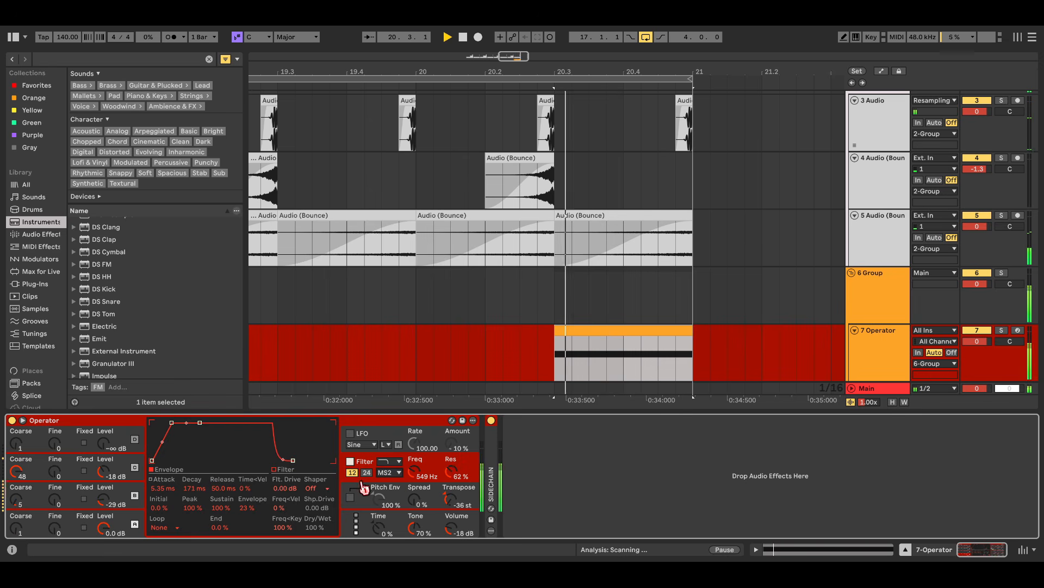
pyautogui.click(319, 494)
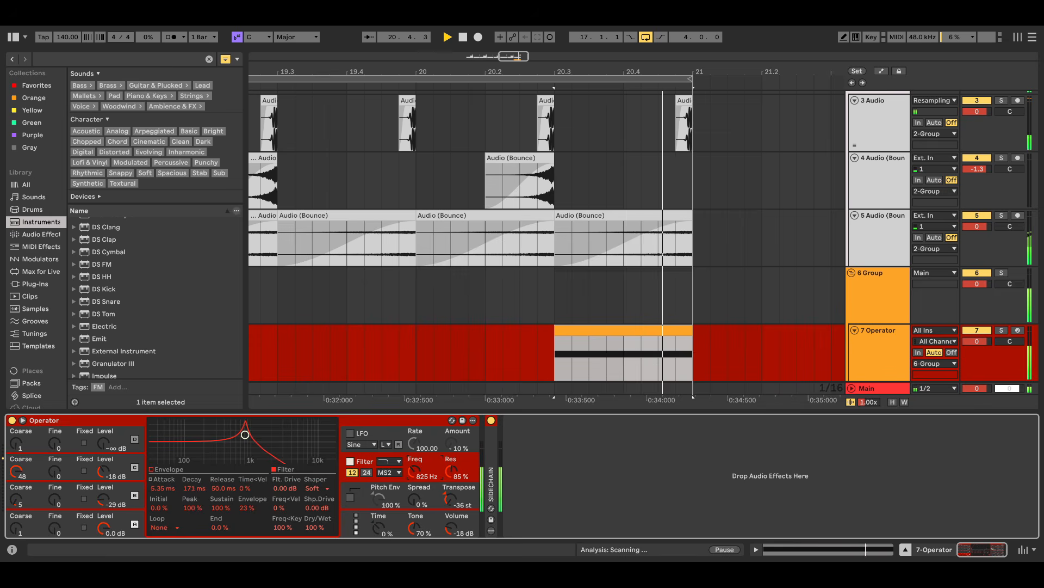
# - Automate Operator's Filter Freq to ramp down from 20.4.3 to bar 21
pyautogui.press('space')
pyautogui.press('a')
pyautogui.click(657, 327)
pyautogui.moveTo(698, 334); pyautogui.dragTo(698, 344)
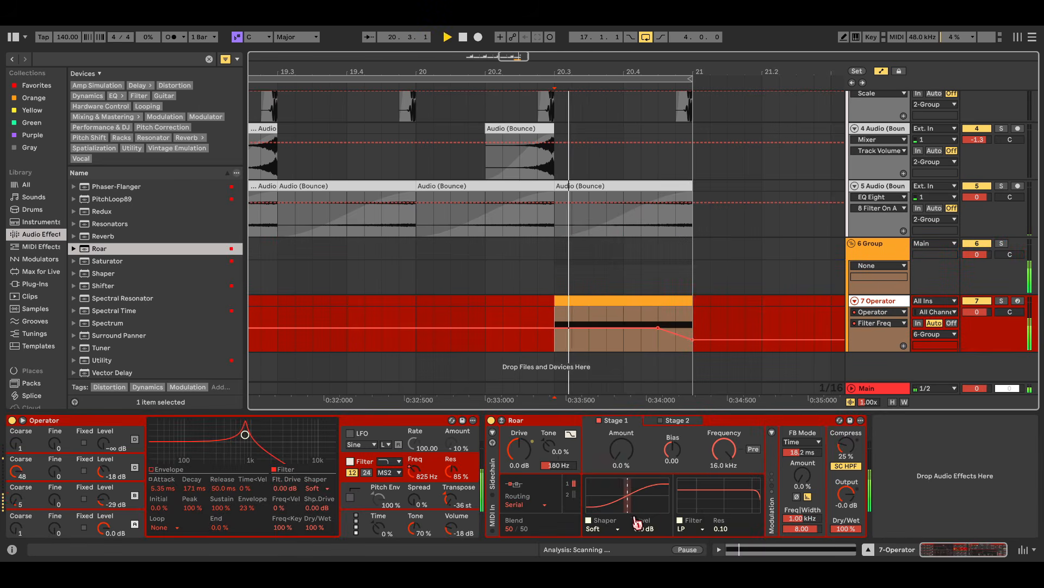
# - Set Roar's Stage 1 to 34% Amount and 0.46 Bias on the Operator track, and enable Stage 2 at 12% Amount
pyautogui.moveTo(622, 449); pyautogui.dragTo(672, 429)
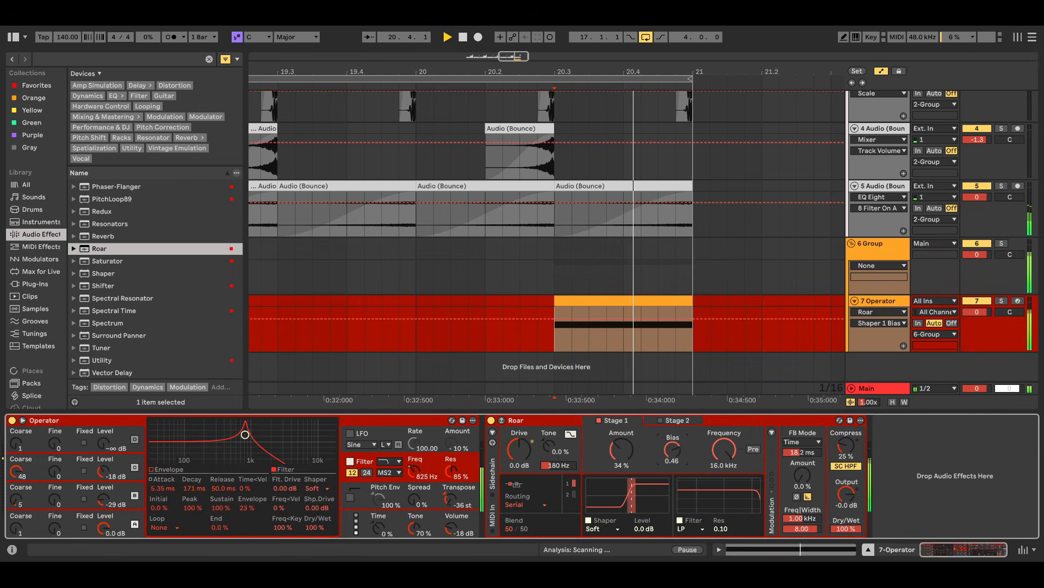
pyautogui.click(671, 421)
pyautogui.click(661, 420)
pyautogui.moveTo(621, 449); pyautogui.dragTo(621, 445)
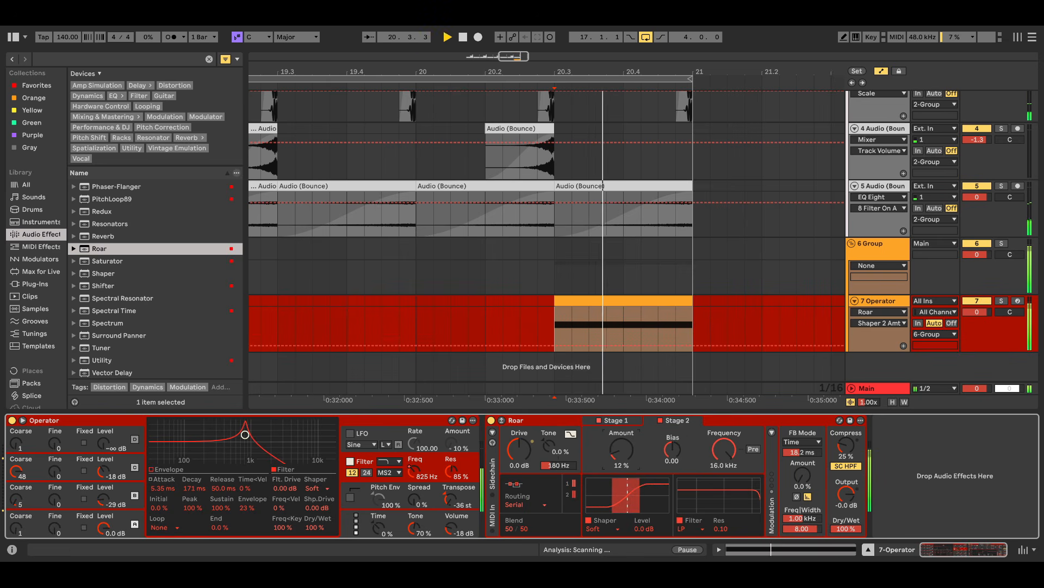
# - Remove the SIDECHAIN rack from the Operator group and add Utility to it
pyautogui.click(901, 252)
pyautogui.press('space')
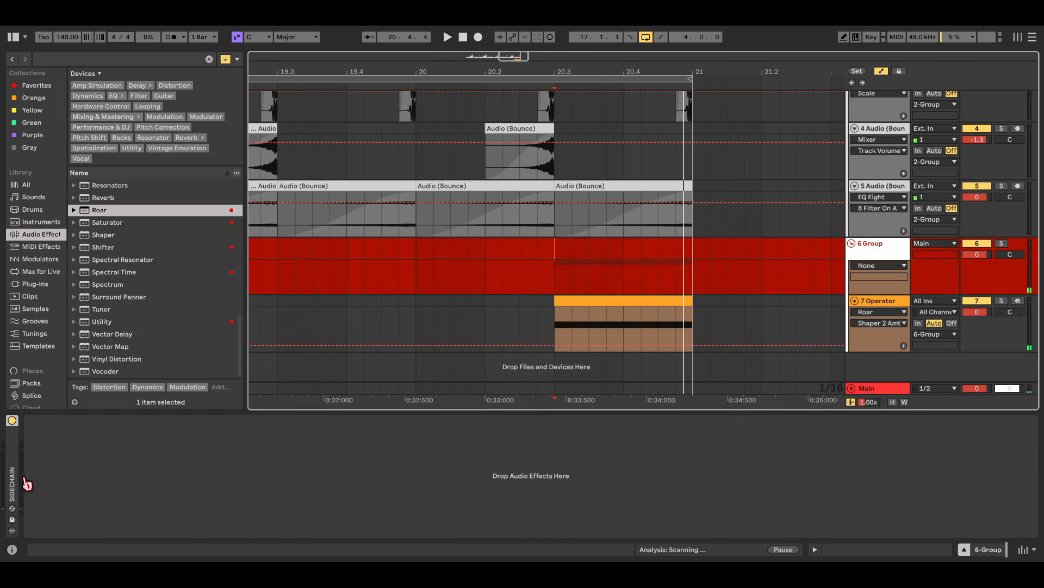
pyautogui.click(13, 471)
pyautogui.moveTo(103, 321); pyautogui.dragTo(116, 459)
# - Add the [G!] VOLUME KNOB rack to the Operator group and delete the Utility
pyautogui.scroll(3, 174, 304)
pyautogui.scroll(10, 174, 305)
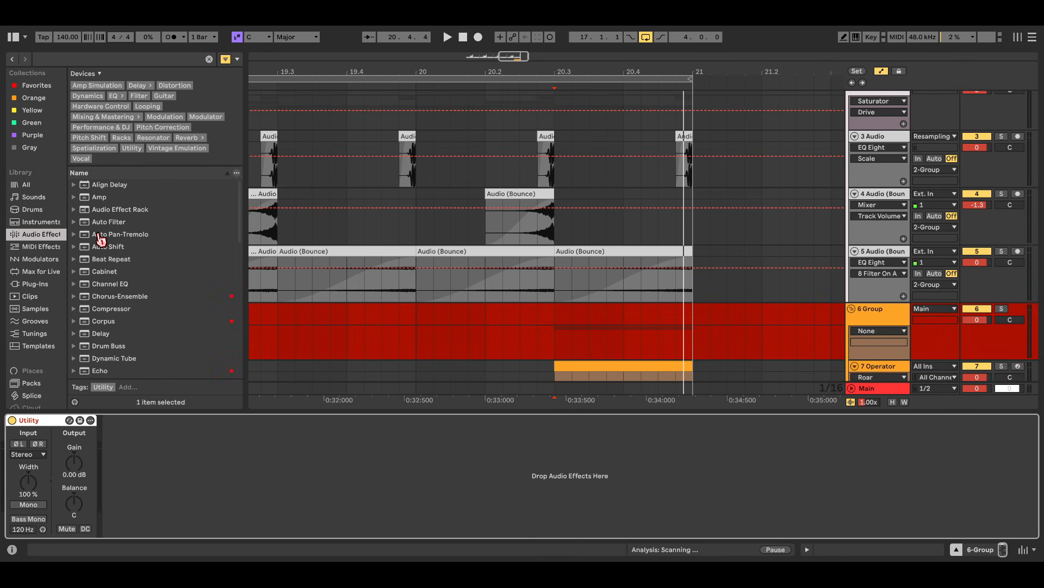
pyautogui.click(75, 209)
pyautogui.scroll(-5, 203, 352)
pyautogui.moveTo(141, 294); pyautogui.dragTo(103, 457)
pyautogui.click(132, 424)
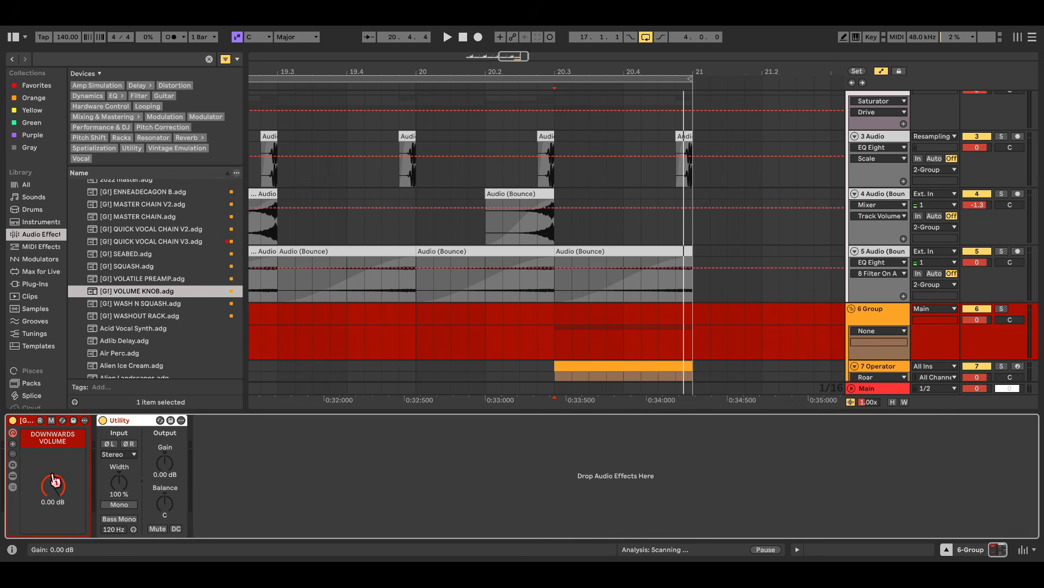
pyautogui.press('Delete')
# - Automate the group's Downwards Volume to fall from 0 dB at 20.4.3 to silence at bar 21, and play it
pyautogui.scroll(-3, 409, 298)
pyautogui.click(53, 485)
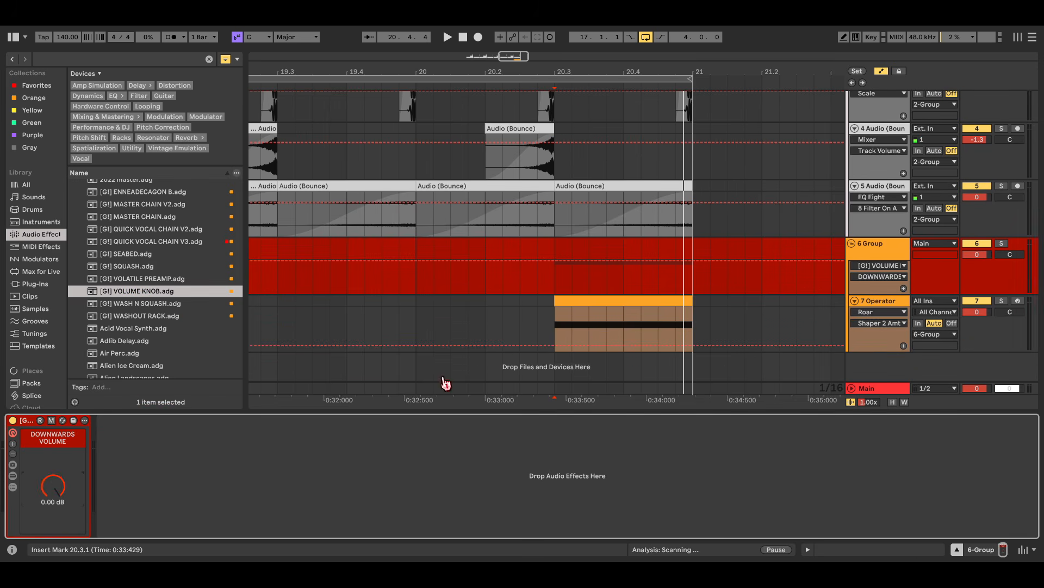
pyautogui.click(661, 272)
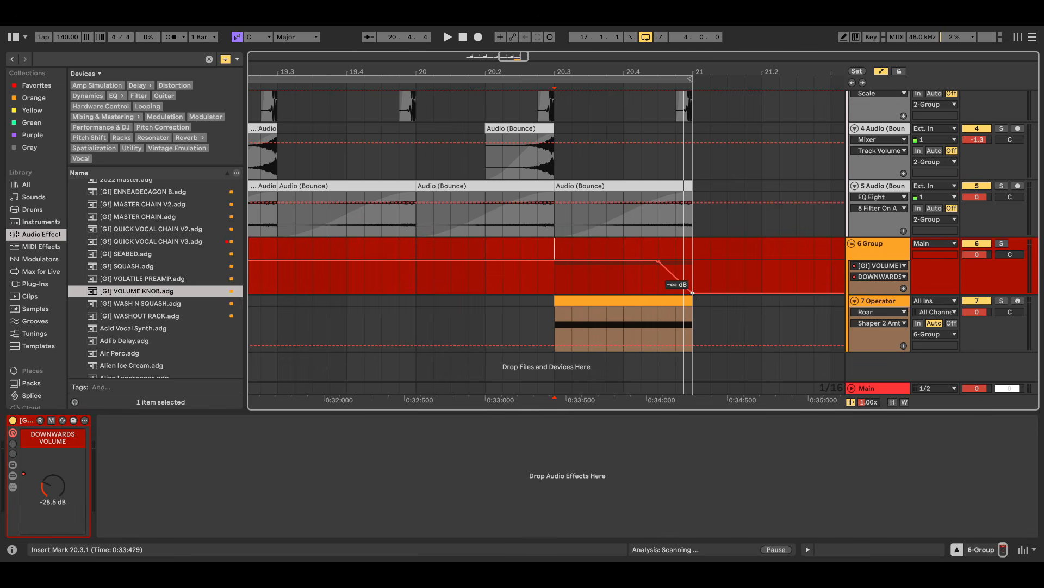
pyautogui.click(543, 290)
pyautogui.press('space')
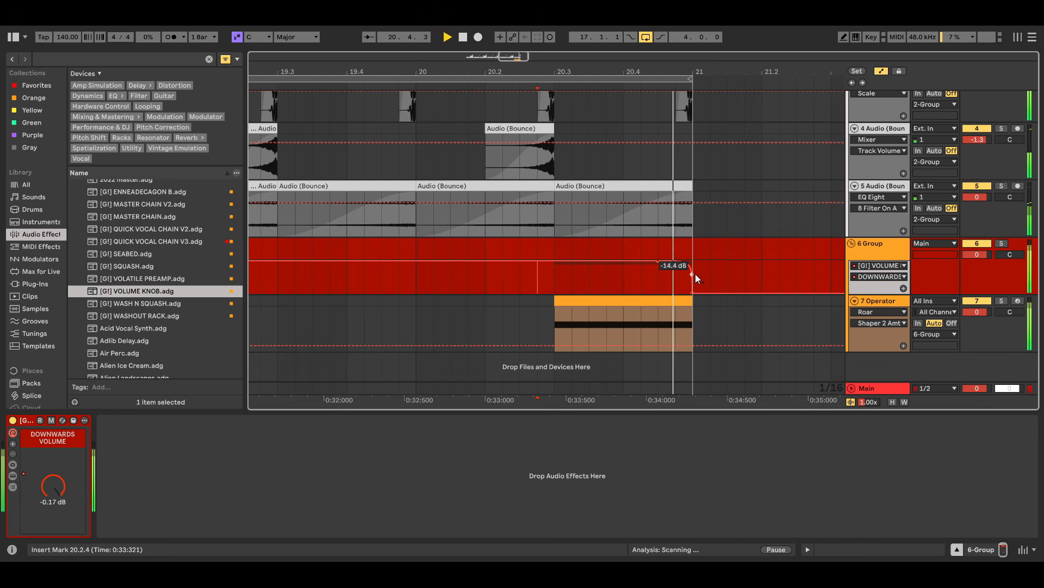
# - Reshape the Downwards Volume automation into a curve that drops steeply to silence just before bar 21
pyautogui.press('space')
pyautogui.moveTo(690, 278); pyautogui.dragTo(690, 284)
pyautogui.press('space')
pyautogui.press('space')
pyautogui.press('space')
pyautogui.moveTo(694, 279); pyautogui.dragTo(552, 285)
pyautogui.moveTo(570, 280); pyautogui.dragTo(692, 278)
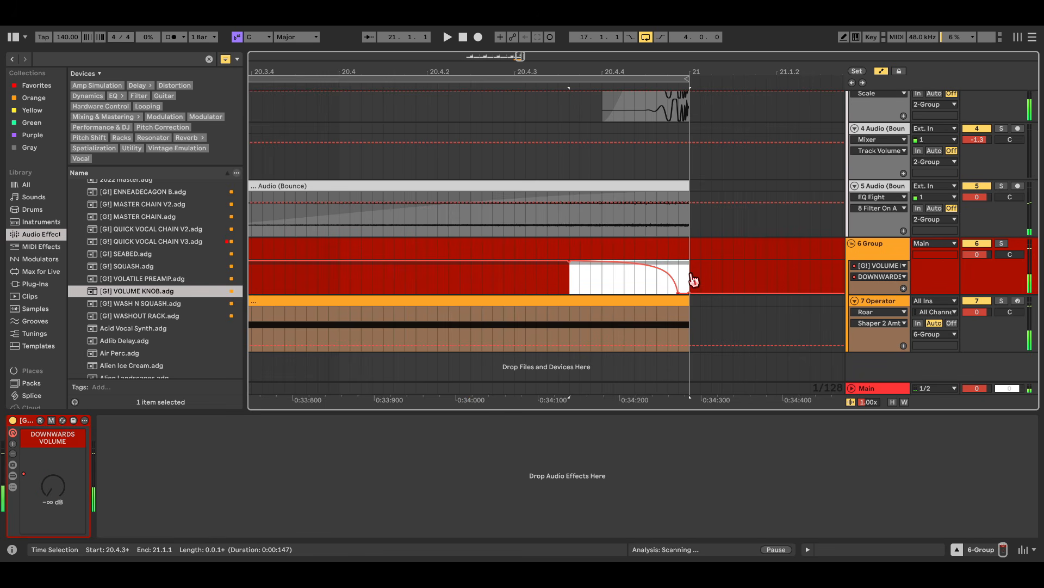
# - Move the silence point of the group's Downwards Volume fade closer to bar 21, smoothing the curve into it
pyautogui.click(580, 280)
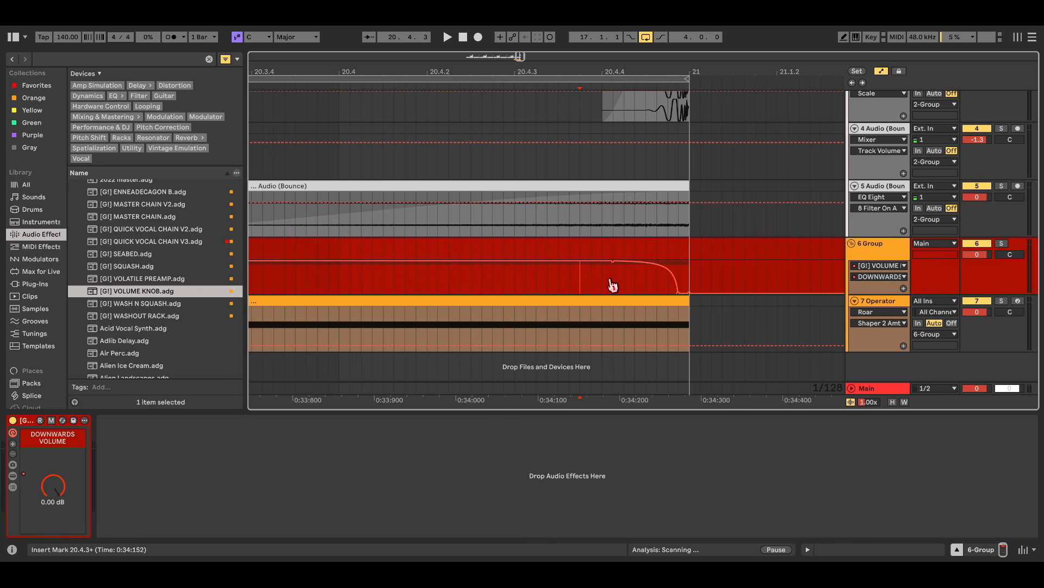
pyautogui.moveTo(613, 286); pyautogui.dragTo(685, 280)
pyautogui.click(676, 298)
pyautogui.click(613, 283)
pyautogui.moveTo(613, 263); pyautogui.dragTo(713, 283)
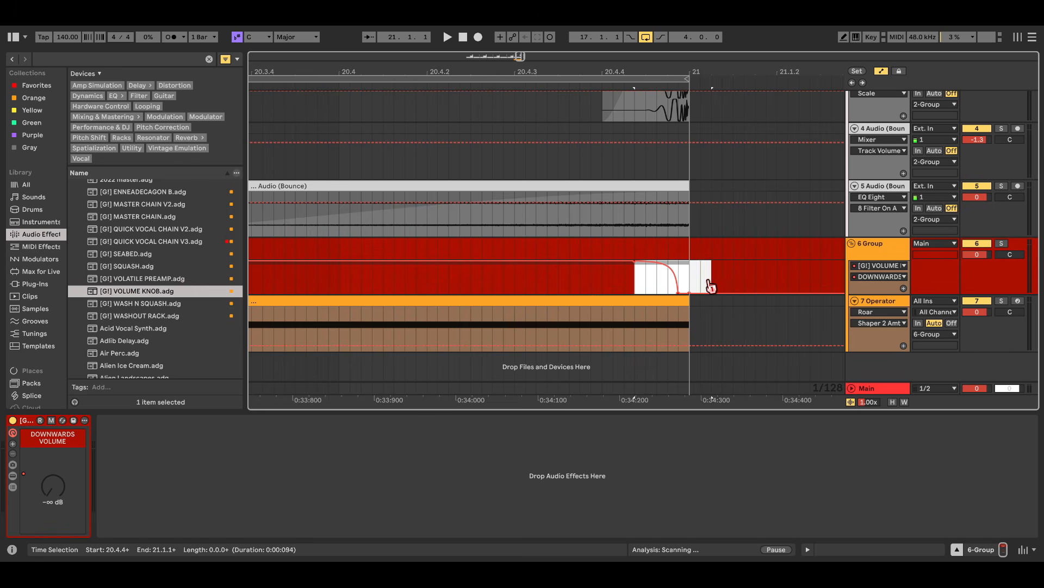
pyautogui.click(647, 289)
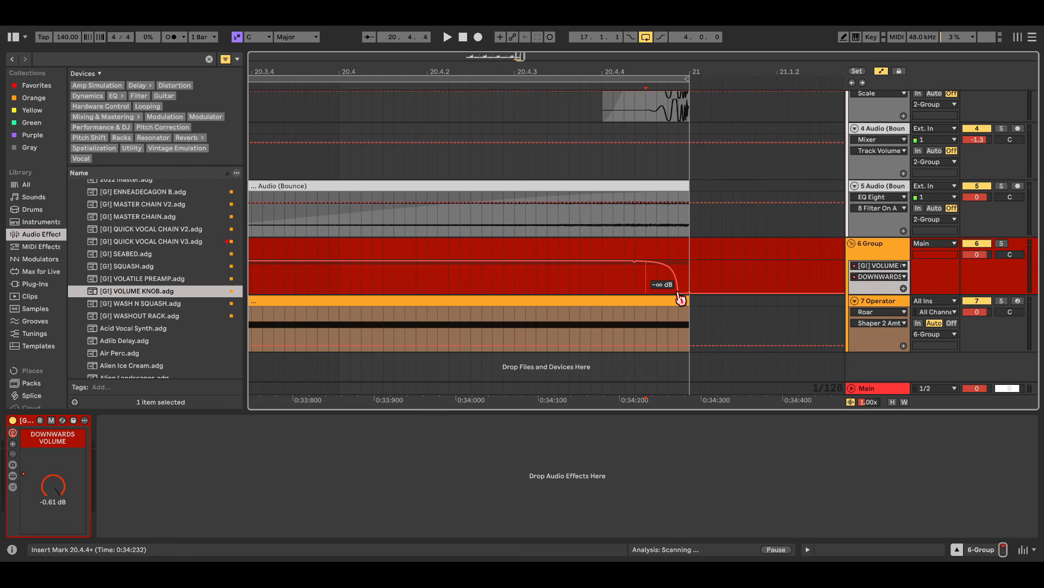
pyautogui.scroll(5, 691, 283)
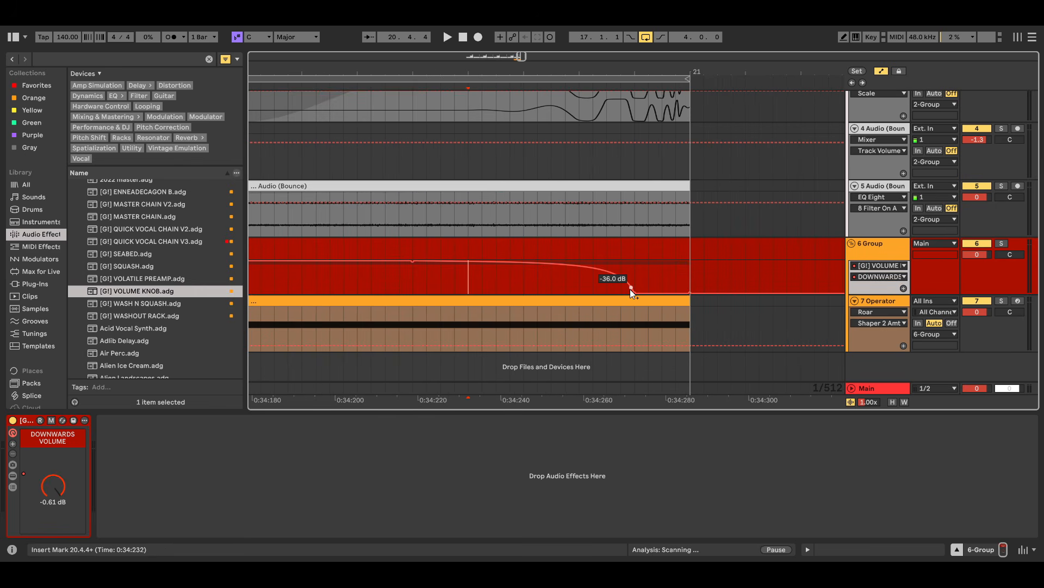
pyautogui.moveTo(632, 290); pyautogui.dragTo(662, 293)
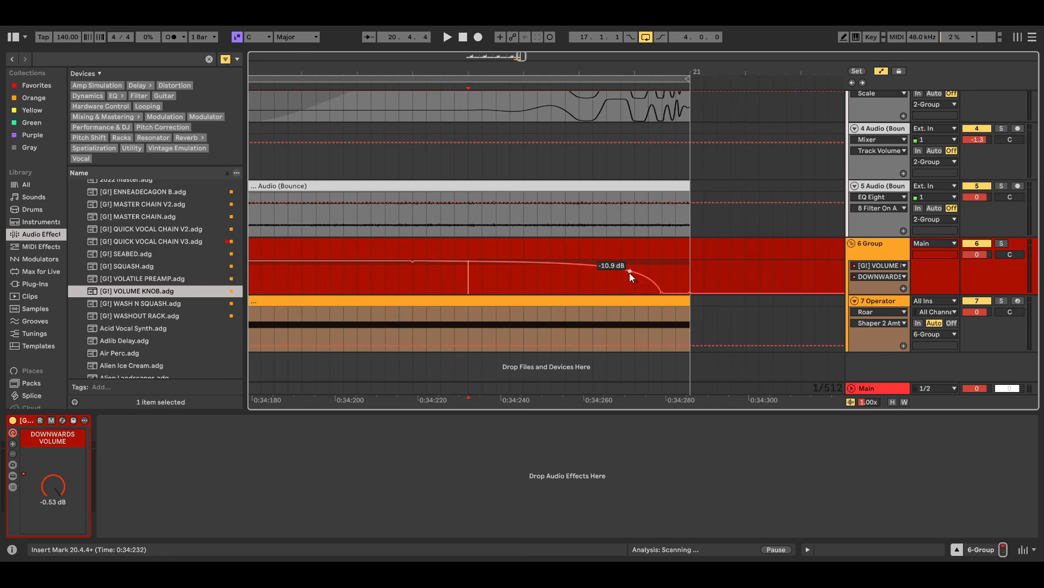
# - Copy the Downwards Volume dip to repeat every two beats through the loop, ending at bar 21
pyautogui.moveTo(691, 274); pyautogui.dragTo(414, 284)
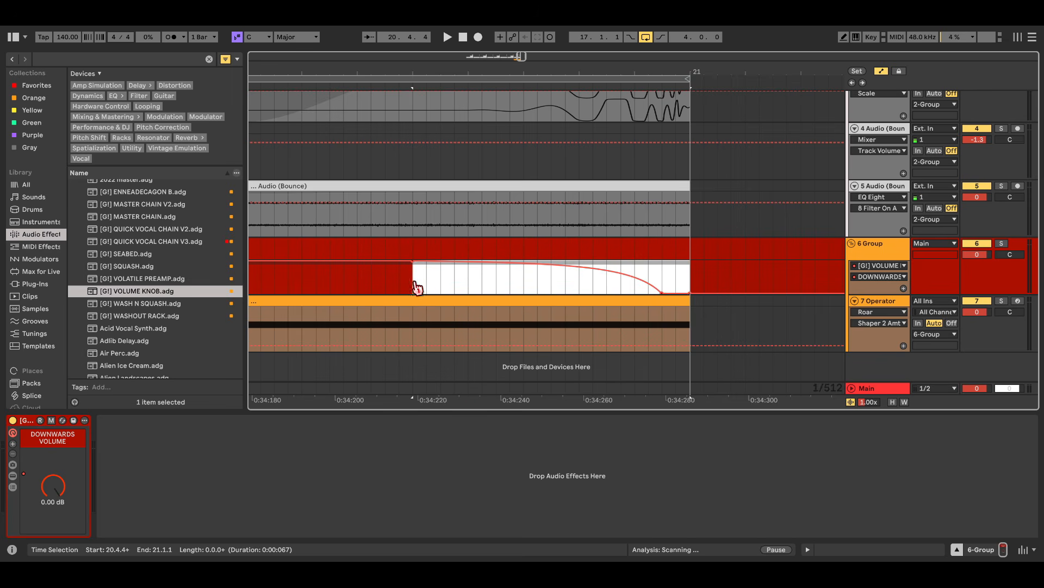
pyautogui.scroll(-8, 688, 276)
pyautogui.scroll(-5, 702, 287)
pyautogui.hscroll(-4, 376, 294)
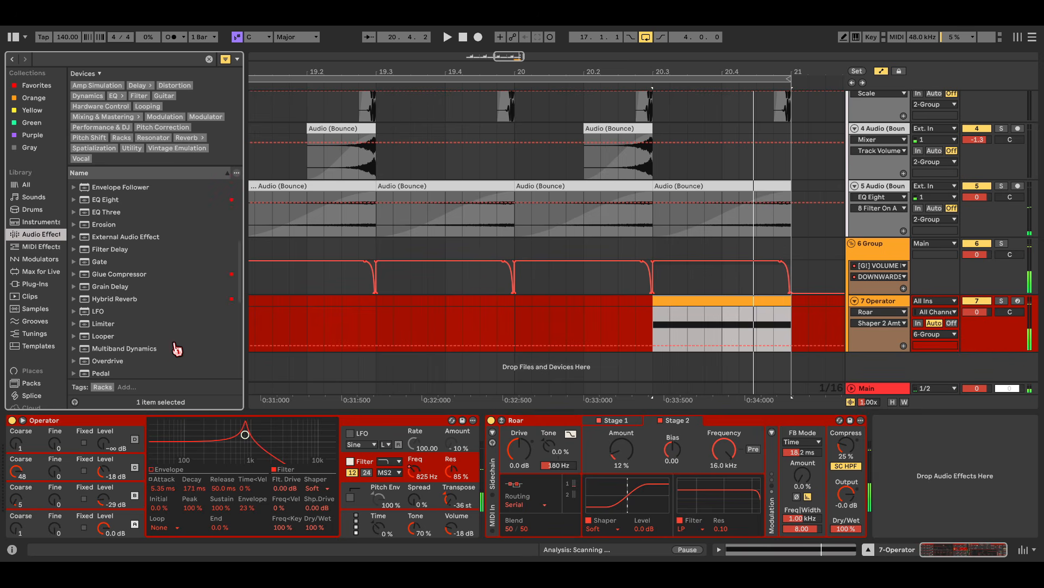
# - Add EMP HAAS 2.0 to the Operator track with pan 27, stereo shifter 5.86 ms and bass mono crossover 175 Hz
pyautogui.scroll(-5, 177, 349)
pyautogui.scroll(-3, 187, 348)
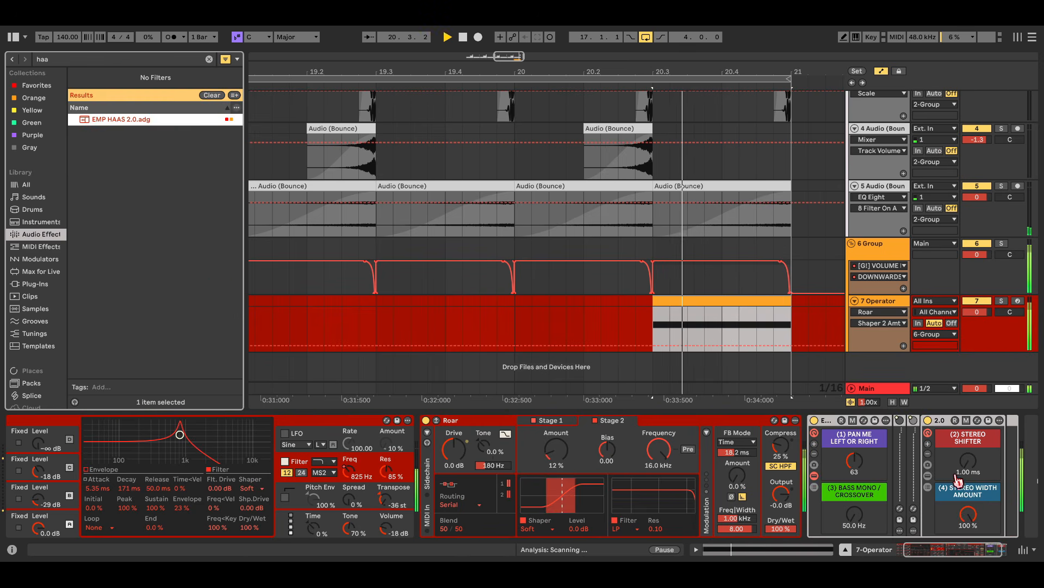
pyautogui.hscroll(2, 961, 482)
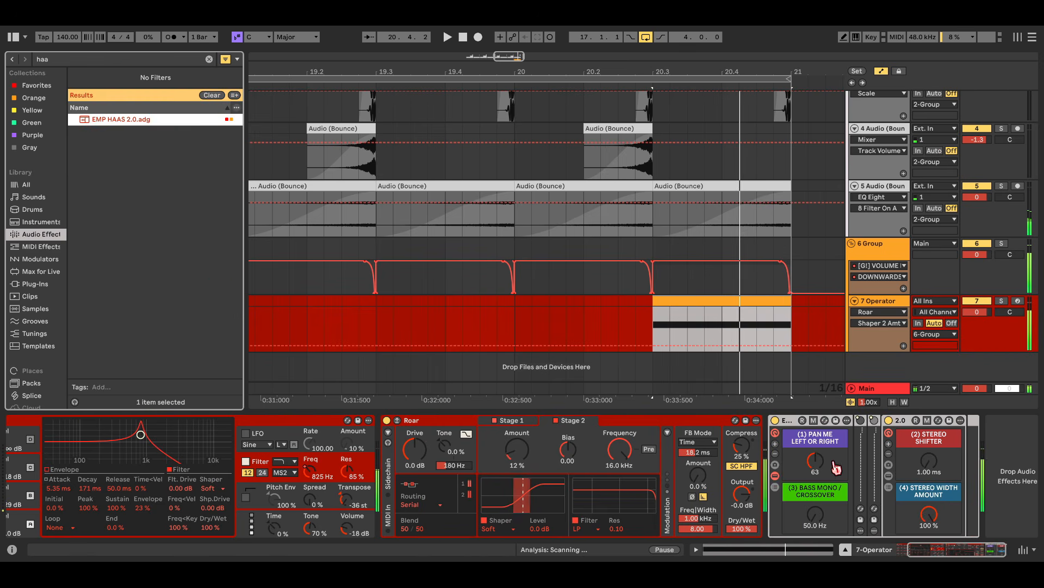
pyautogui.moveTo(815, 461); pyautogui.dragTo(815, 476)
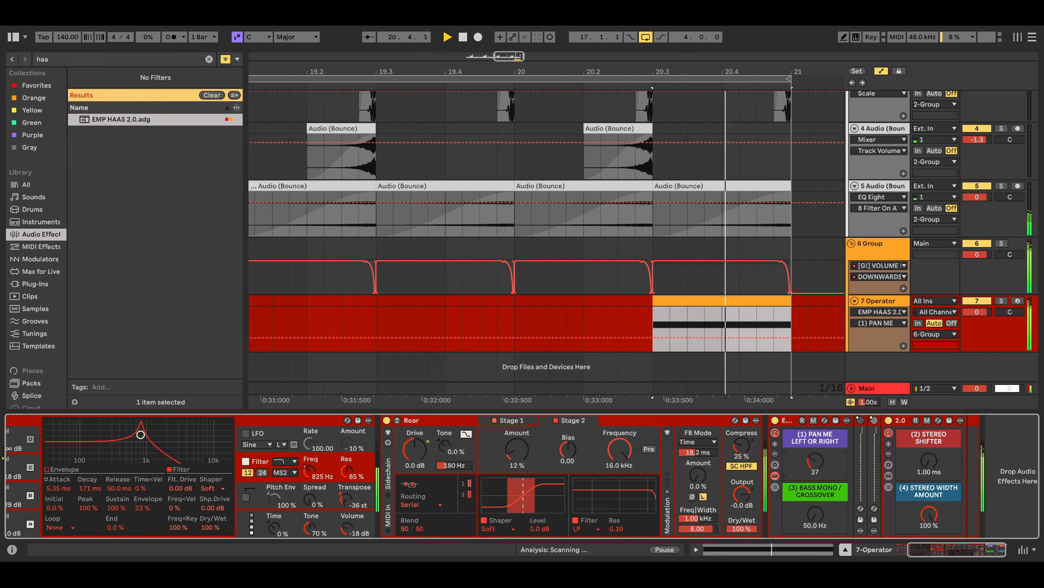
pyautogui.click(929, 460)
pyautogui.moveTo(928, 461); pyautogui.dragTo(929, 423)
pyautogui.moveTo(816, 515); pyautogui.dragTo(815, 484)
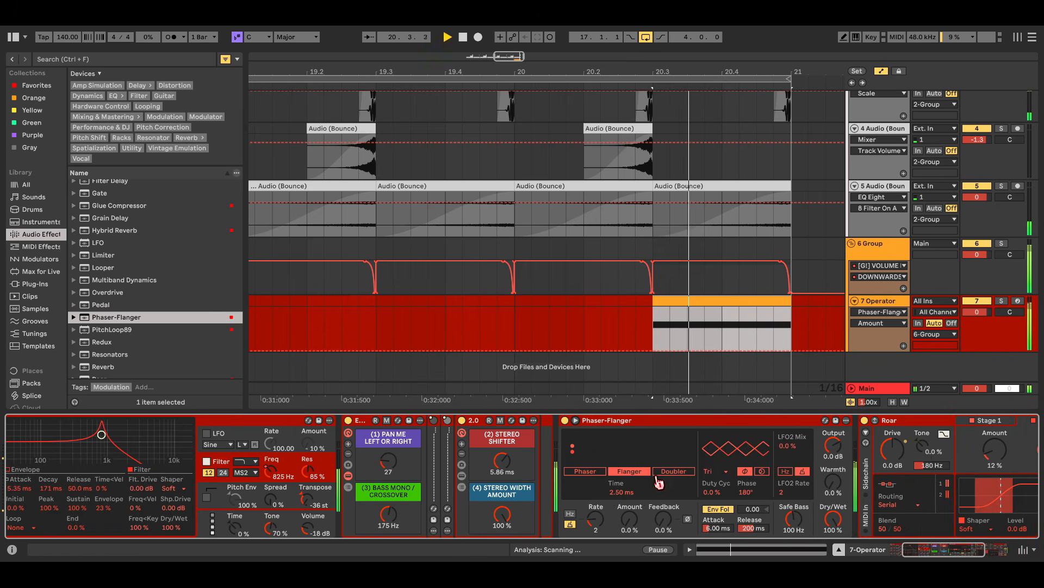
# - Set the Operator track's Phaser-Flanger to -0.75 envelope follow, 42% feedback and 1.47 ms flange time, and audition it
pyautogui.moveTo(751, 514); pyautogui.dragTo(751, 554)
pyautogui.moveTo(622, 492)
pyautogui.mouseDown()
pyautogui.moveTo(621, 478)
pyautogui.moveTo(622, 494)
pyautogui.mouseUp()
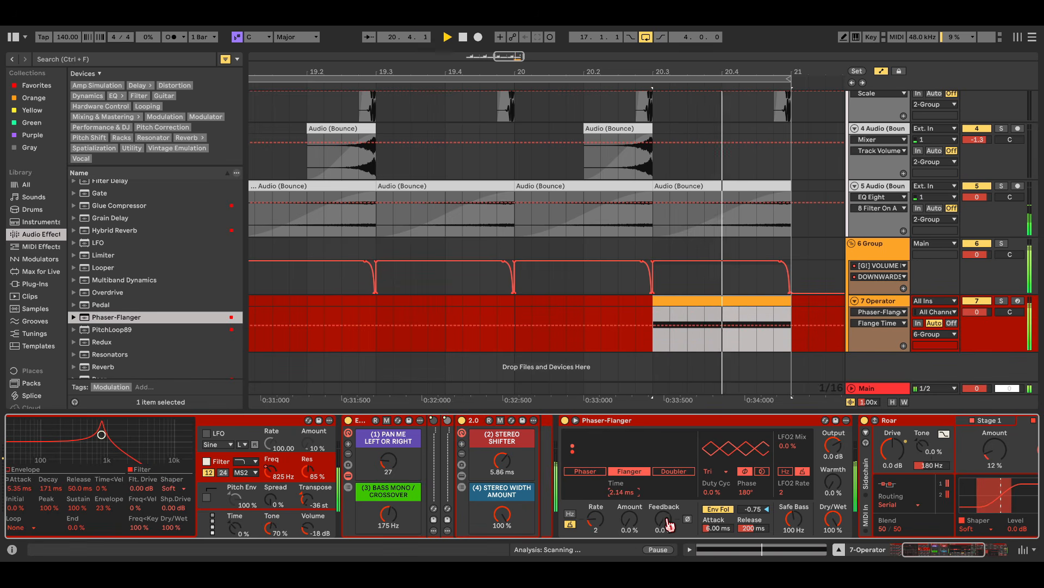
pyautogui.moveTo(664, 516); pyautogui.dragTo(664, 485)
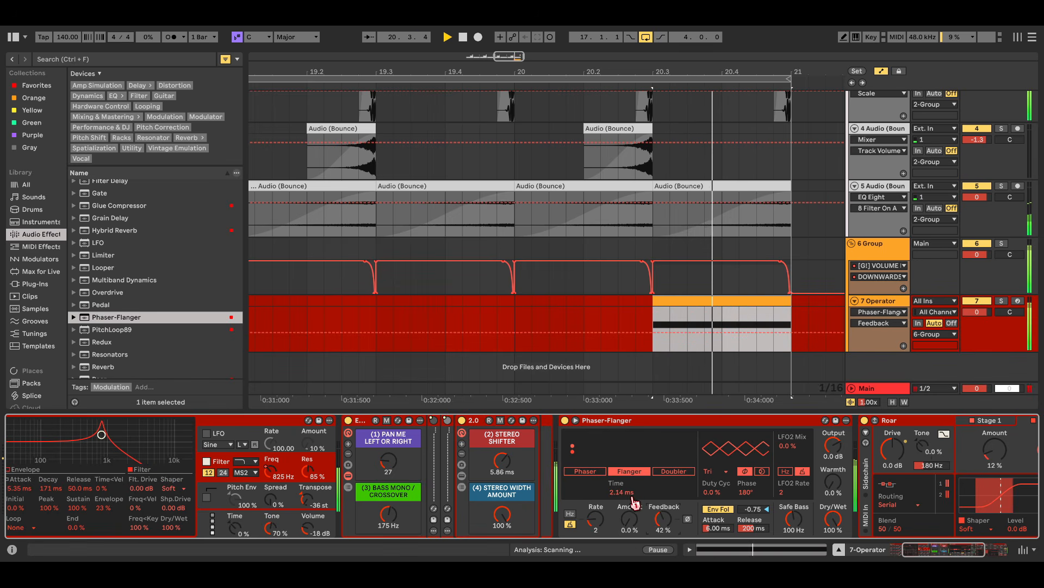
pyautogui.moveTo(622, 492)
pyautogui.mouseDown()
pyautogui.moveTo(622, 506)
pyautogui.moveTo(635, 509)
pyautogui.moveTo(622, 462)
pyautogui.moveTo(621, 472)
pyautogui.mouseUp()
pyautogui.press('space')
pyautogui.press('space')
pyautogui.press('space')
pyautogui.press('space')
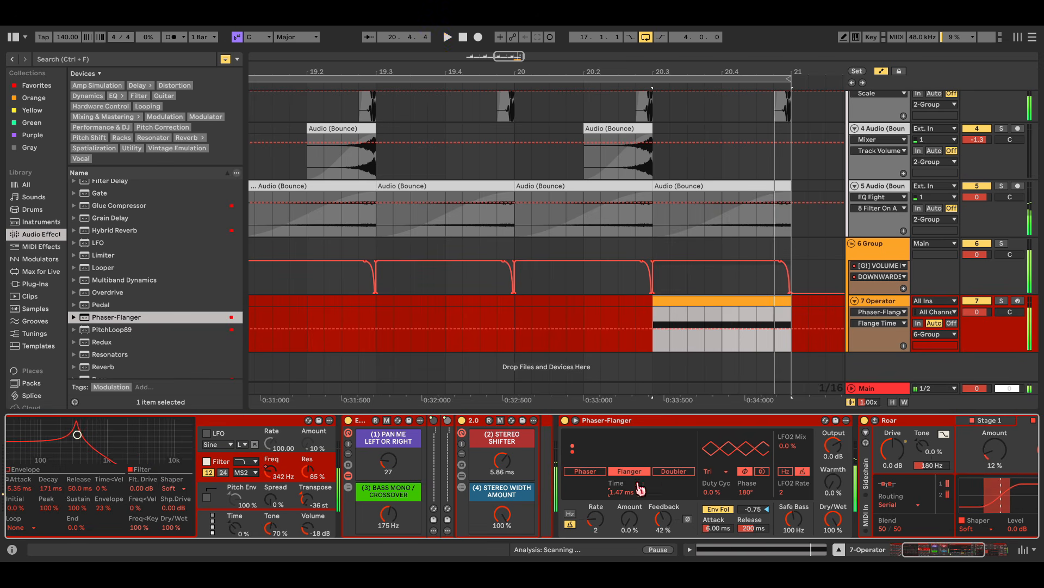
# - Insert Erosion before Roar and an EQ Eight after it, with a high shelf boosted 8.31 dB at 5.87 kHz
pyautogui.click(792, 328)
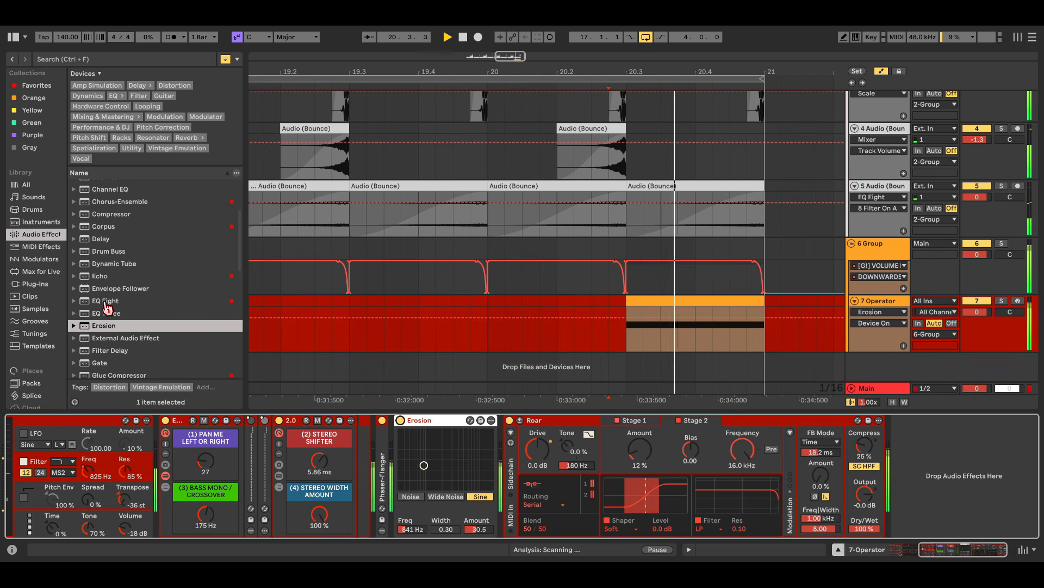
pyautogui.moveTo(105, 300); pyautogui.dragTo(951, 447)
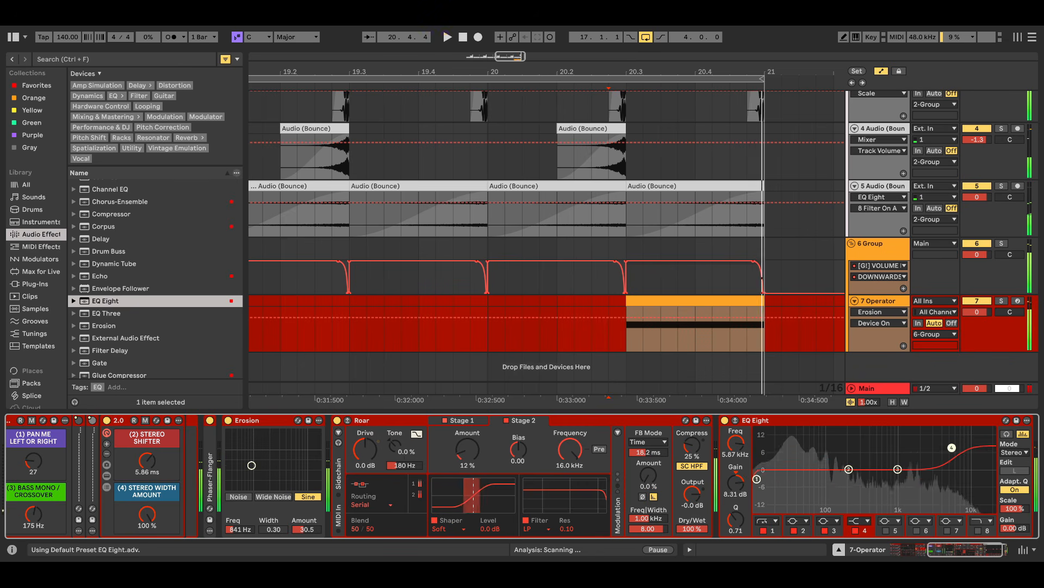
# - Create a MIDI track below the Operator track and copy the Operator clip at 20.3 onto it
pyautogui.hotkey('ctrl', 'shift', 't')
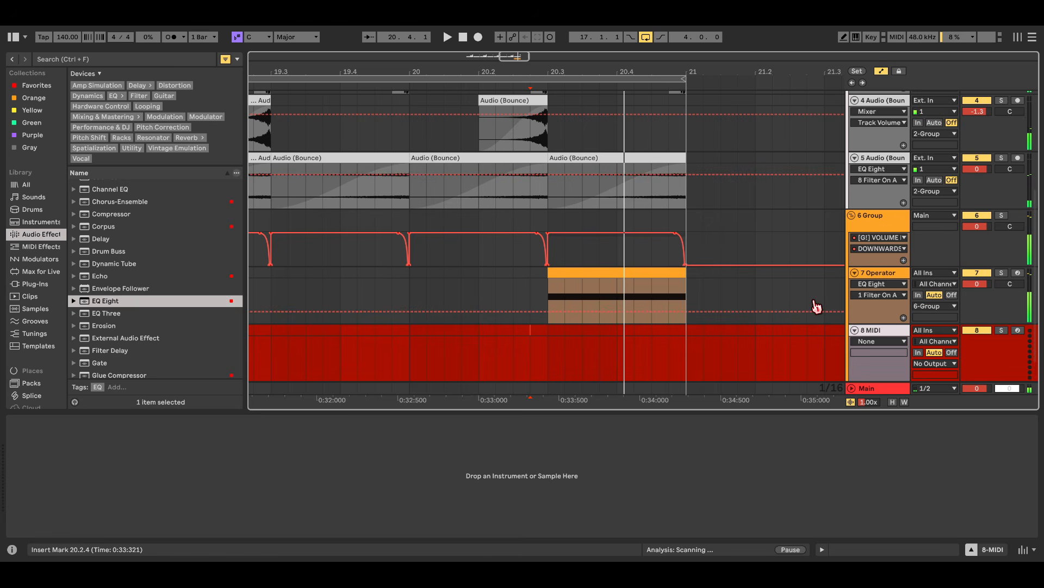
pyautogui.scroll(-1, 816, 305)
pyautogui.click(631, 242)
pyautogui.moveTo(612, 244); pyautogui.dragTo(614, 337)
# - Low-cut the Operator track at 107 Hz with a Q of 0.47 in EQ Eight while playing the loop
pyautogui.press('space')
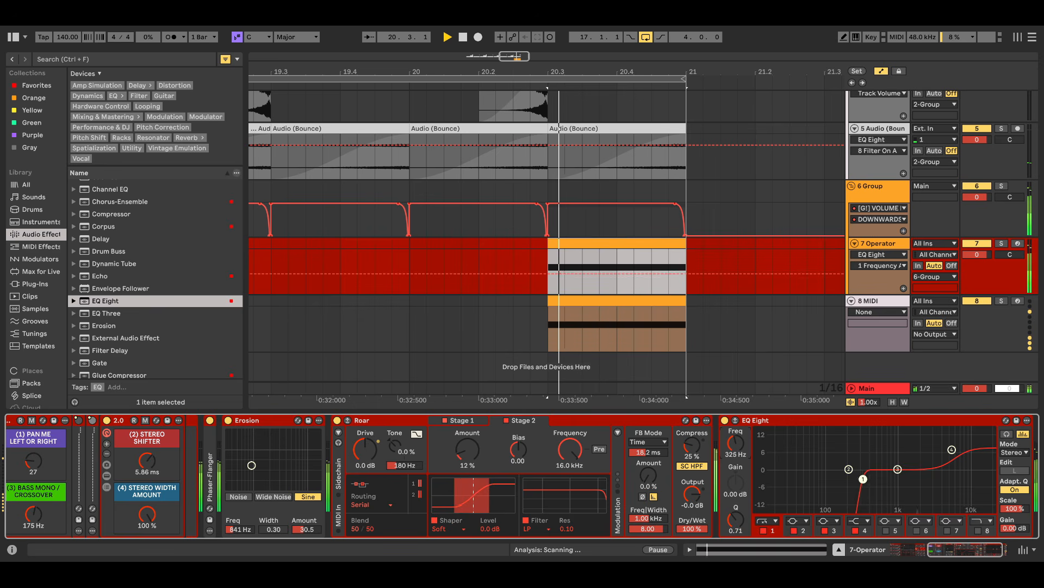
pyautogui.moveTo(824, 479); pyautogui.dragTo(829, 485)
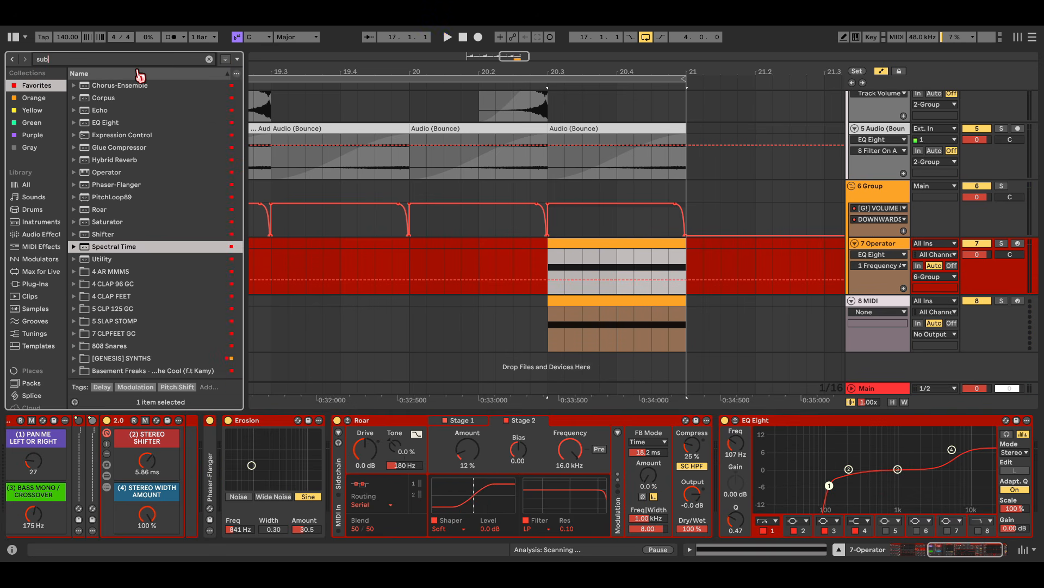
# - Load the [G!] SIGNATURE SUB rack onto the new MIDI track and play it with the bass swell
pyautogui.moveTo(131, 147); pyautogui.dragTo(596, 304)
pyautogui.press('space')
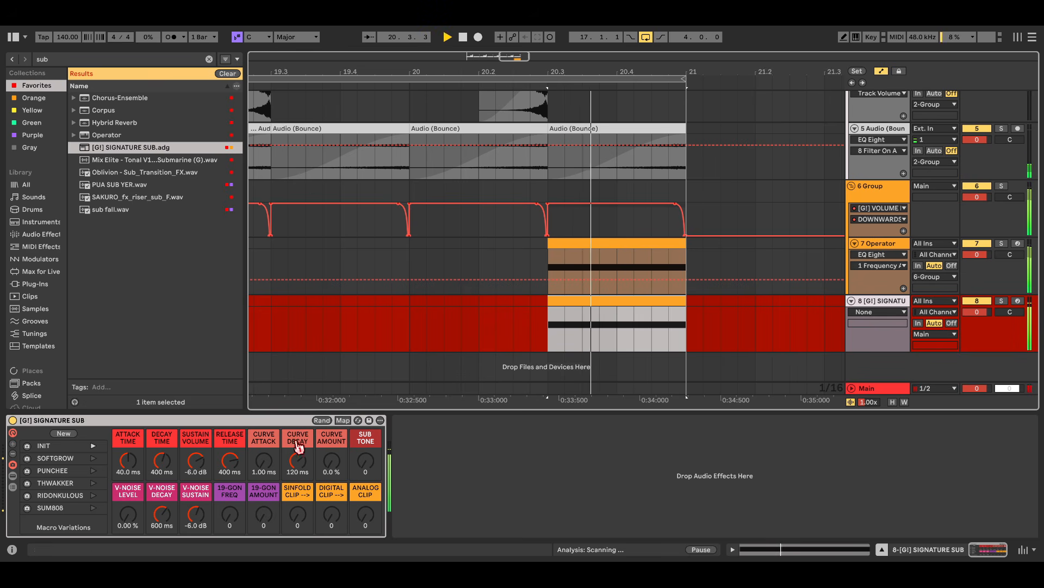
pyautogui.click(531, 335)
pyautogui.press('space')
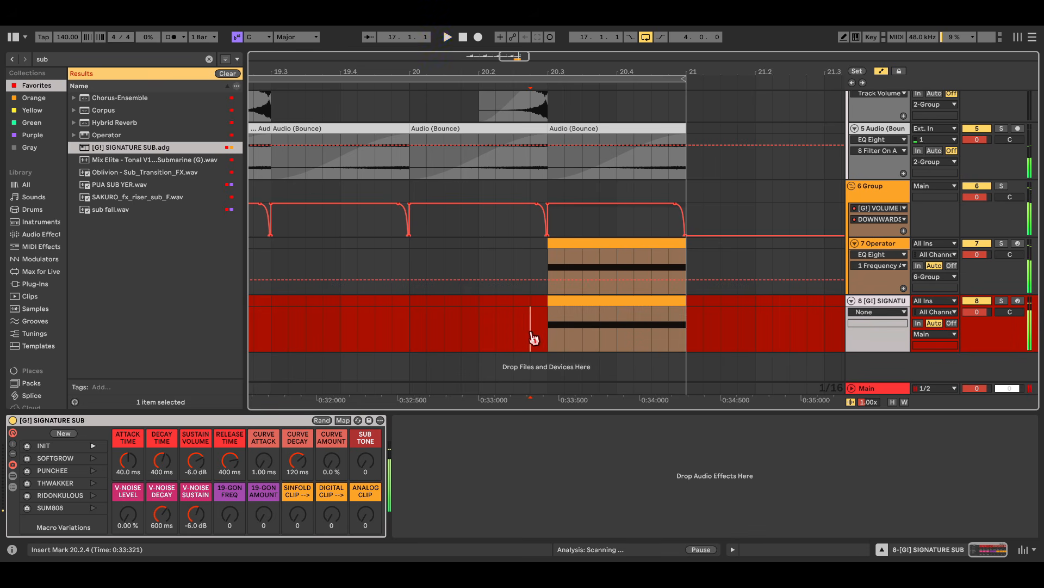
# - Set the SIGNATURE SUB's attack time to 145 ms and decay time to 2.28 ms while auditioning the ending
pyautogui.press('space')
pyautogui.press('space')
pyautogui.press('space')
pyautogui.press('space')
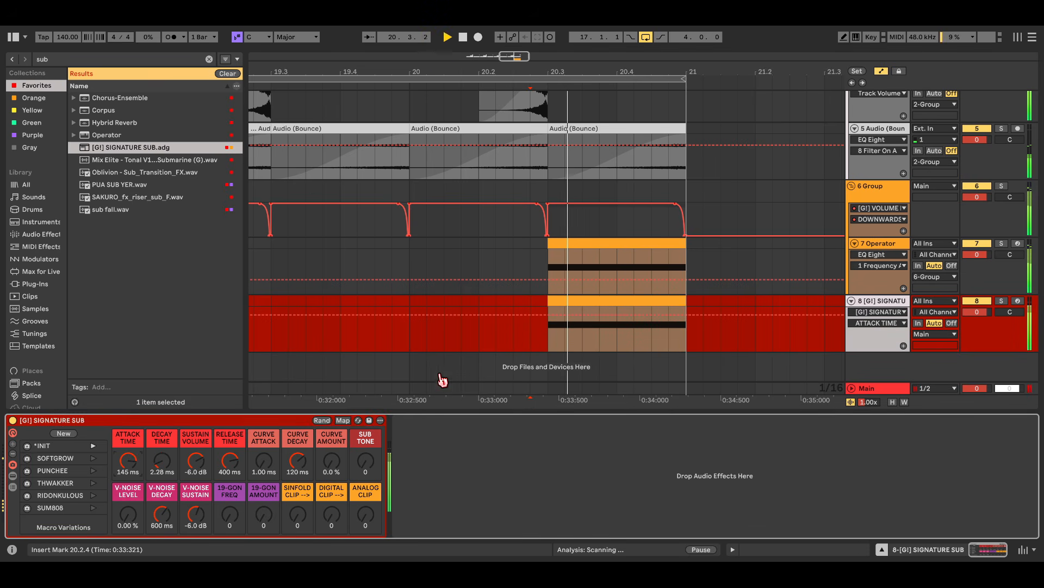
pyautogui.press('space')
pyautogui.press('space')
pyautogui.press('space')
# - Set the Main track's master chain Colour Toggle to 80 and adjust its saturation drive while playing the loop
pyautogui.click(865, 388)
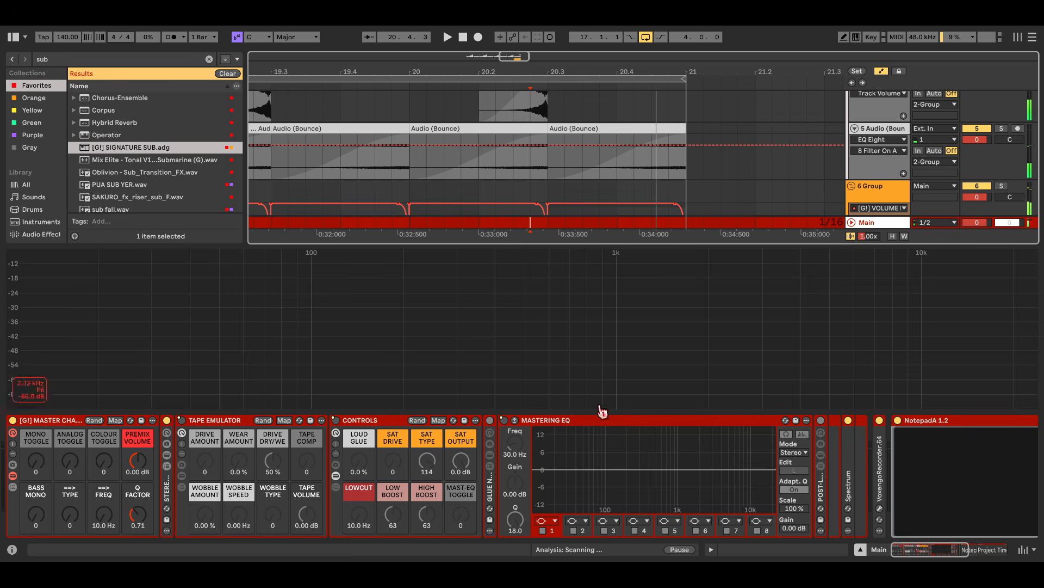
pyautogui.click(111, 468)
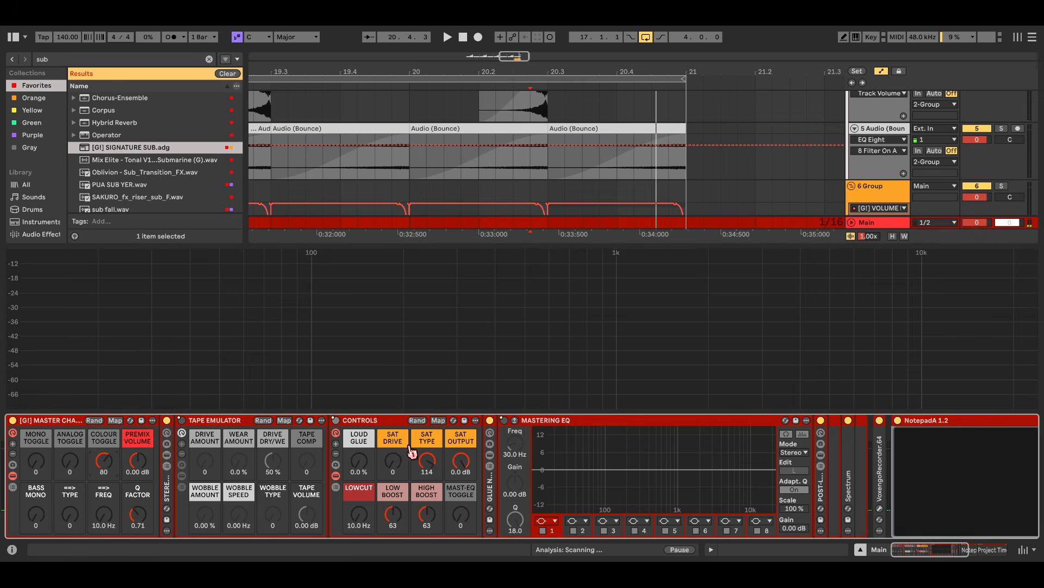
pyautogui.press('space')
pyautogui.moveTo(388, 467)
pyautogui.mouseDown()
pyautogui.moveTo(389, 454)
pyautogui.moveTo(392, 473)
pyautogui.mouseUp()
pyautogui.press('space')
pyautogui.press('space')
pyautogui.press('space')
pyautogui.press('space')
# - Insert a MIDI track below Operator in the group and fill 17.1 to 20.3 with one short note per beat
pyautogui.click(890, 390)
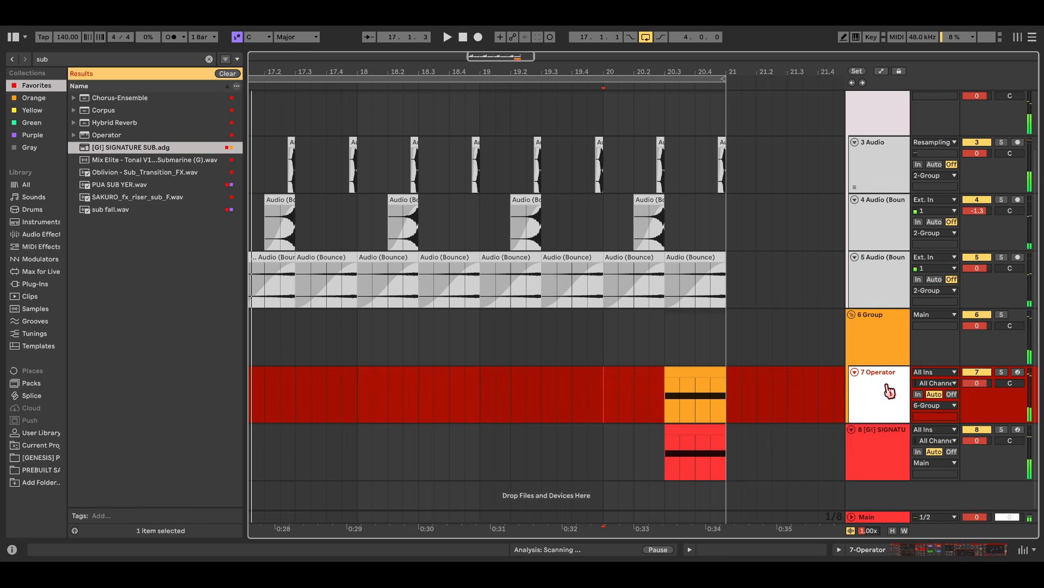
pyautogui.hotkey('ctrl', 'shift', 't')
pyautogui.scroll(2, 677, 339)
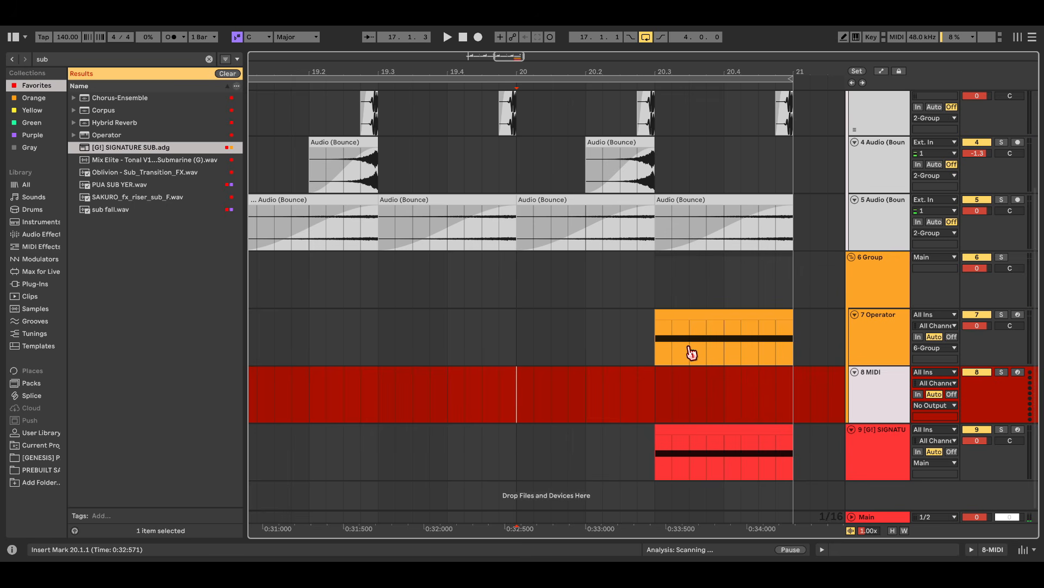
pyautogui.moveTo(695, 354); pyautogui.dragTo(728, 346)
pyautogui.click(620, 375)
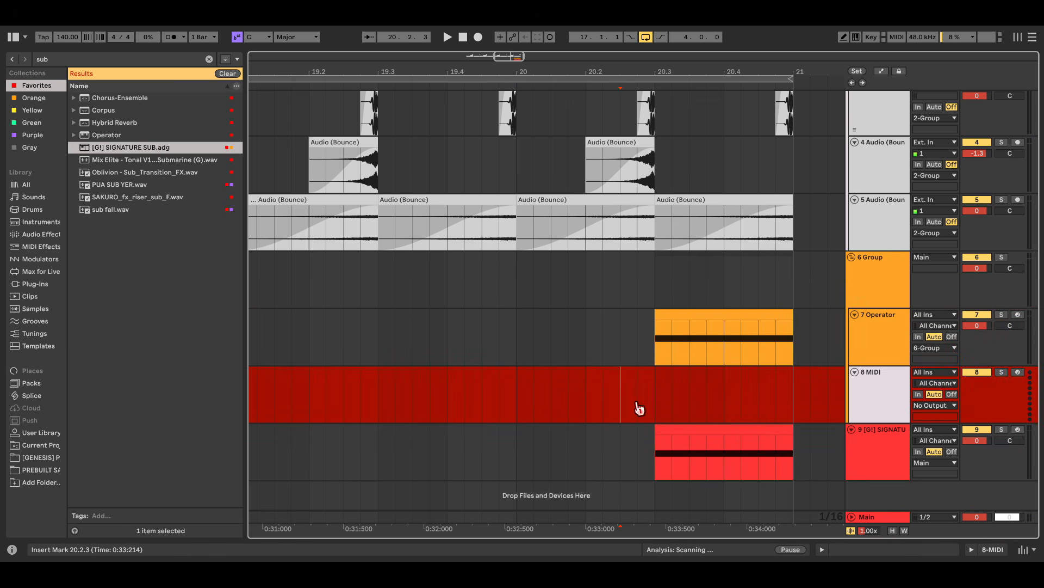
pyautogui.moveTo(543, 406); pyautogui.dragTo(602, 427)
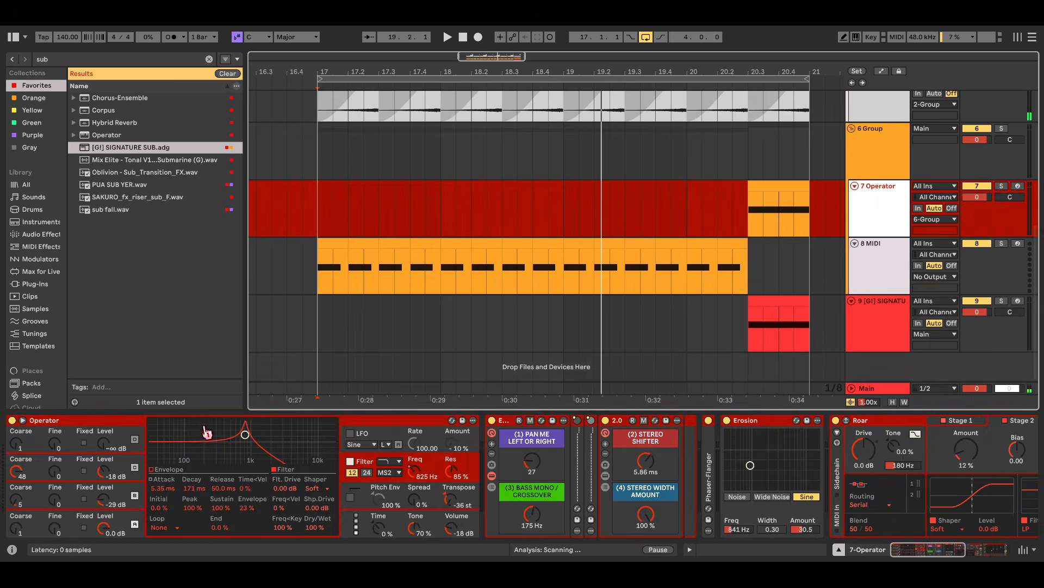
# - Copy the Operator instrument onto the new MIDI track and select its first beat
pyautogui.moveTo(100, 421); pyautogui.dragTo(362, 262)
pyautogui.click(333, 243)
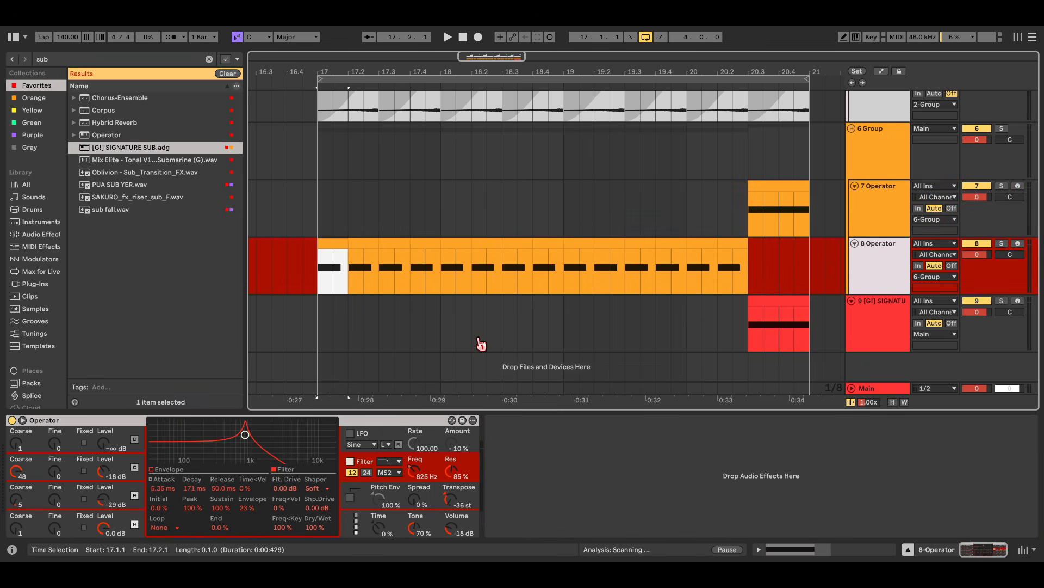
# - Solo the new Operator track, set oscillator B's coarse to 4 and attack to 129 ms, and oscillator C's attack to 287 ms
pyautogui.click(140, 494)
pyautogui.click(135, 496)
pyautogui.click(135, 496)
pyautogui.click(135, 467)
pyautogui.click(16, 498)
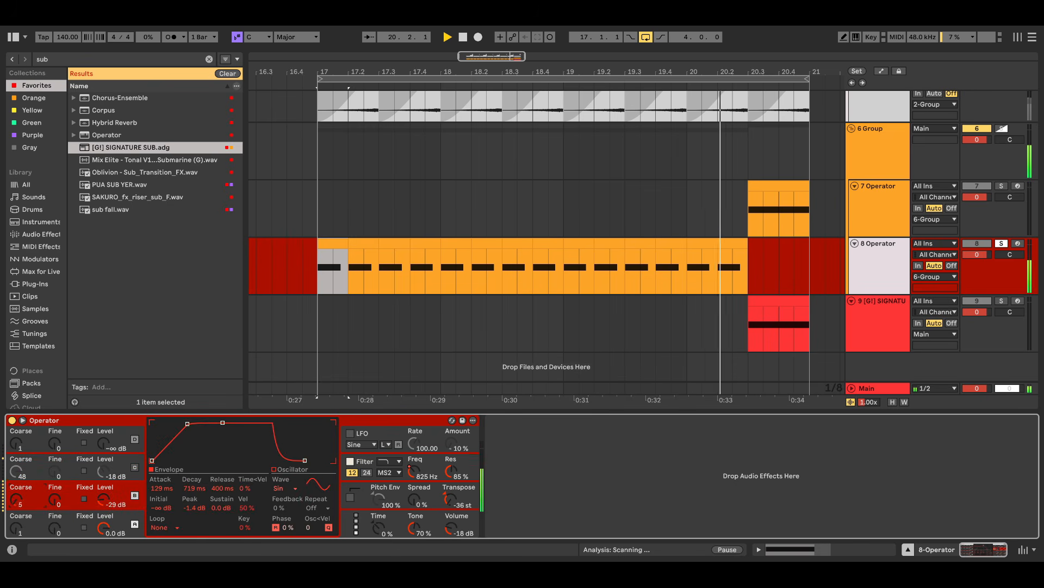
pyautogui.moveTo(17, 499); pyautogui.dragTo(16, 489)
pyautogui.click(135, 468)
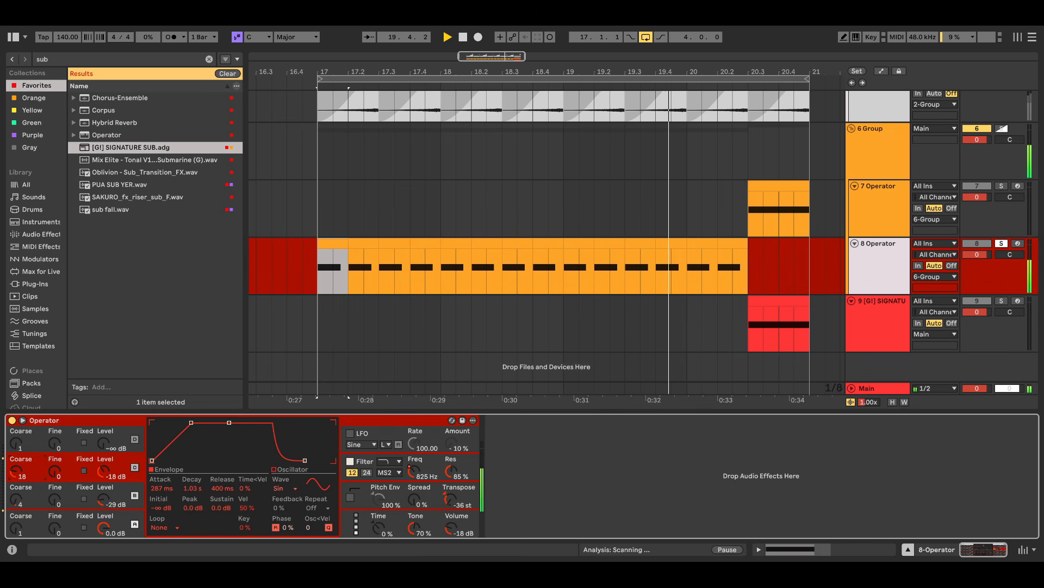
# - Enable Operator's pitch envelope and set the filter to 113 Hz with 192 ms envelope attack, 91% peak and 49% amount
pyautogui.click(351, 497)
pyautogui.moveTo(383, 503); pyautogui.dragTo(383, 514)
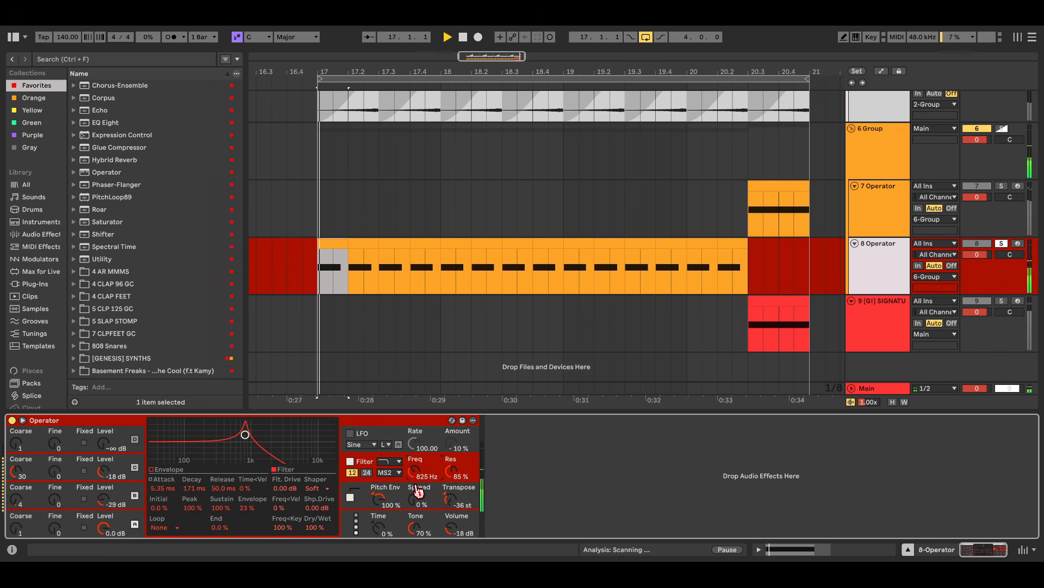
pyautogui.moveTo(414, 470)
pyautogui.mouseDown()
pyautogui.moveTo(415, 502)
pyautogui.moveTo(415, 474)
pyautogui.mouseUp()
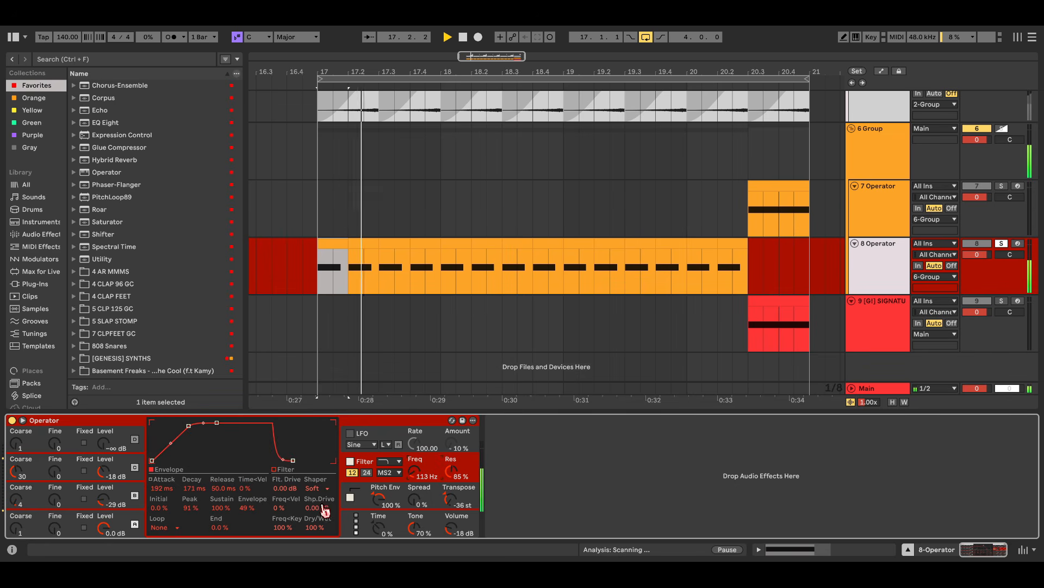
pyautogui.moveTo(324, 510); pyautogui.dragTo(324, 489)
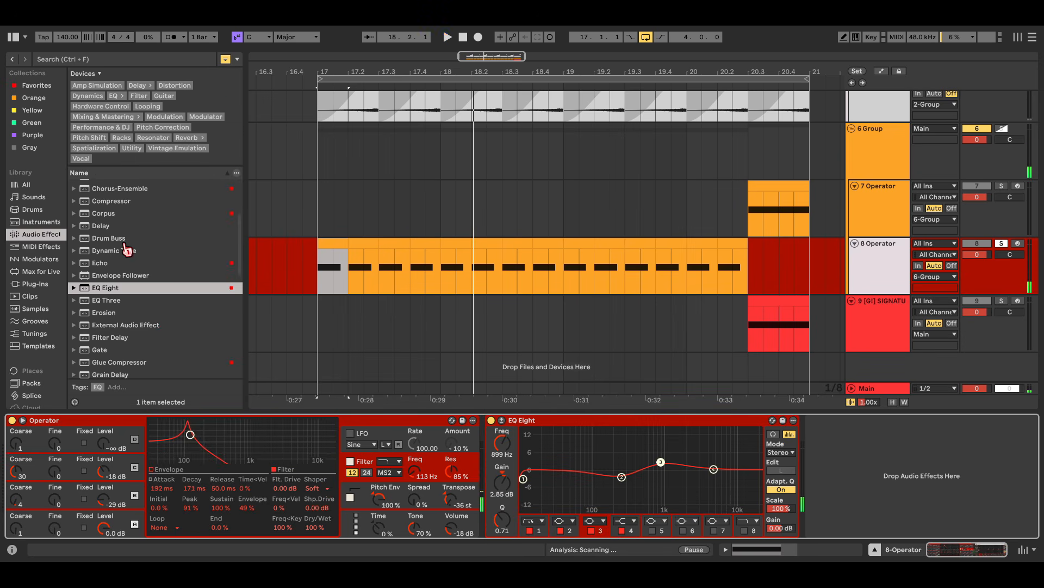
# - Add Phaser-Flanger, Roar and the EMP HAAS 2.0 rack to the pulsing Operator track's effect chain
pyautogui.scroll(-3, 141, 272)
pyautogui.scroll(6, 152, 318)
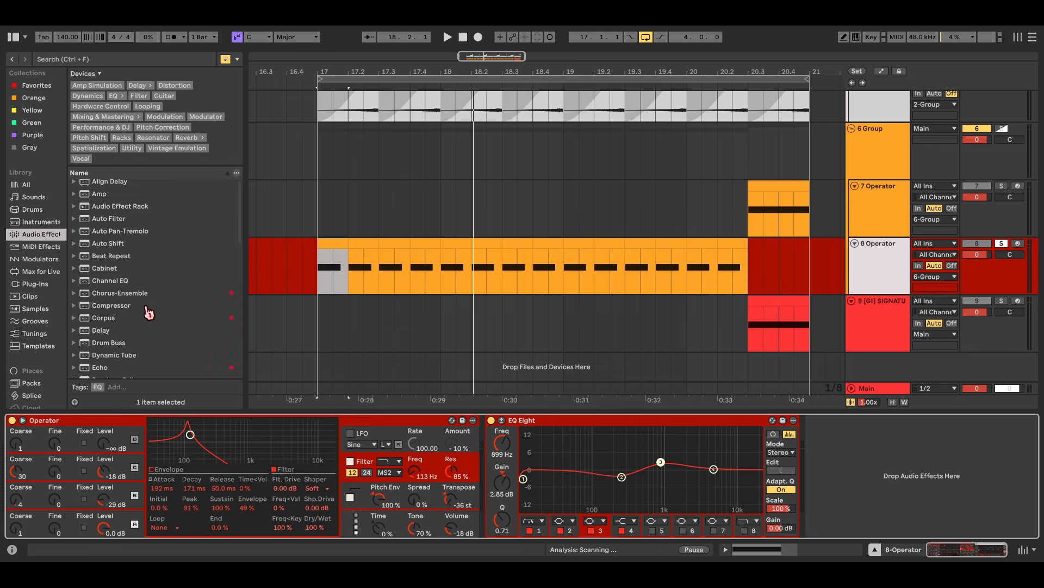
pyautogui.scroll(-9, 171, 303)
pyautogui.doubleClick(115, 281)
pyautogui.press('space')
pyautogui.moveTo(788, 450); pyautogui.dragTo(839, 438)
pyautogui.click(831, 424)
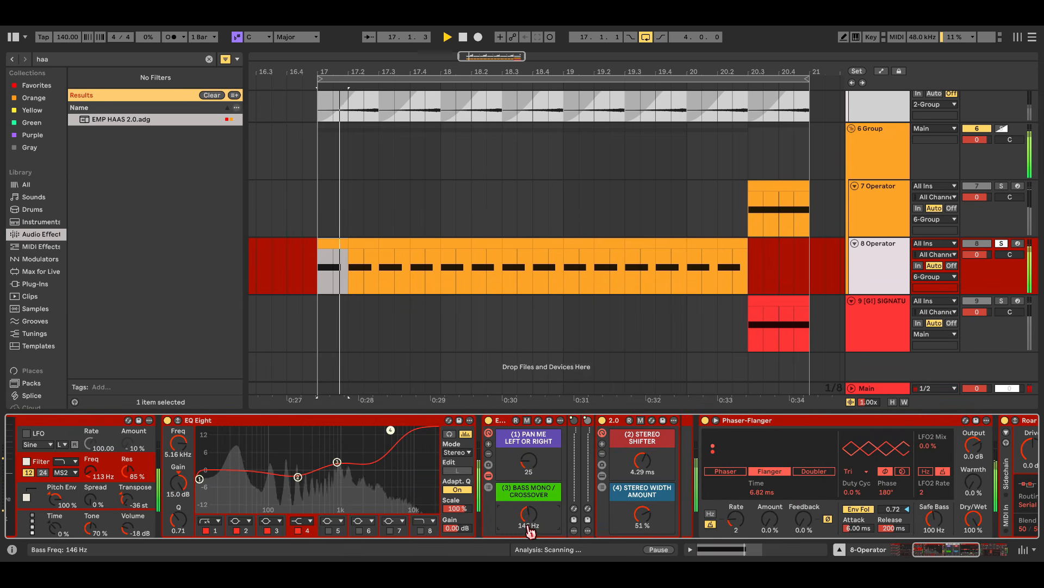
# - Set the HAAS rack's bass mono crossover to 162 Hz and disable the pulsing Operator's pitch envelope
pyautogui.moveTo(531, 531); pyautogui.dragTo(530, 519)
pyautogui.hscroll(5, 660, 507)
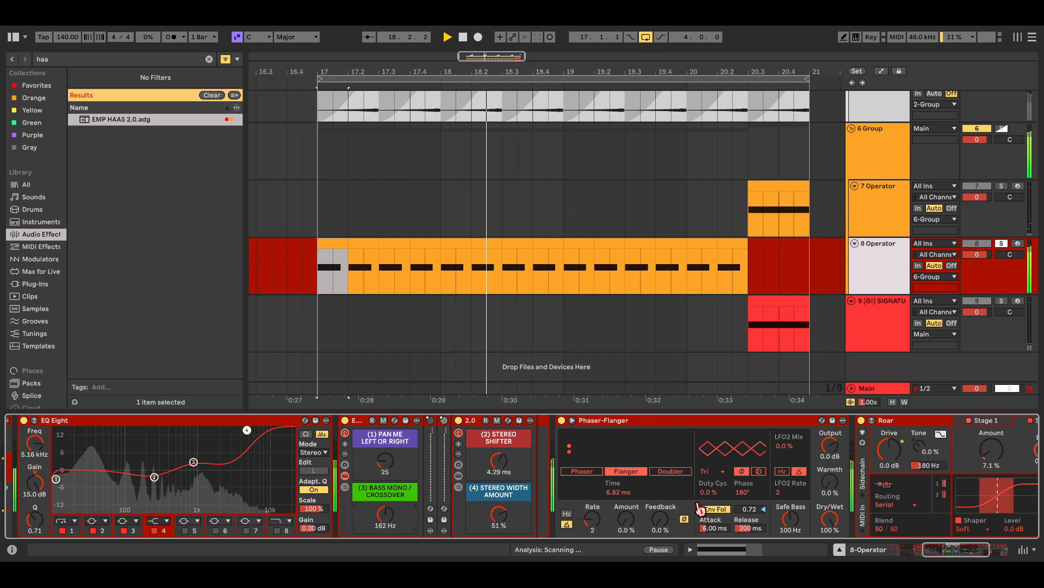
pyautogui.hscroll(-10, 660, 508)
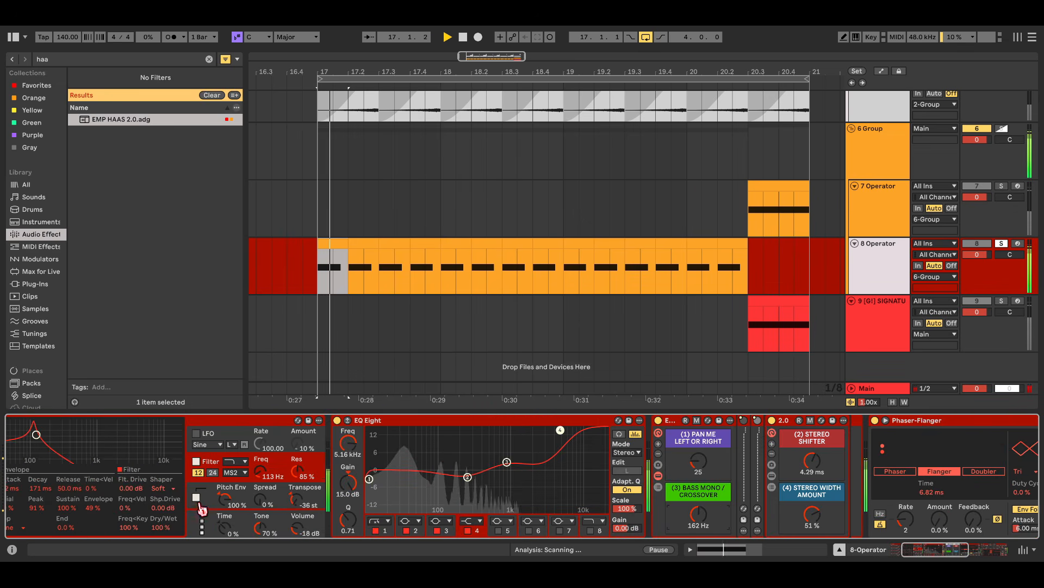
pyautogui.click(201, 506)
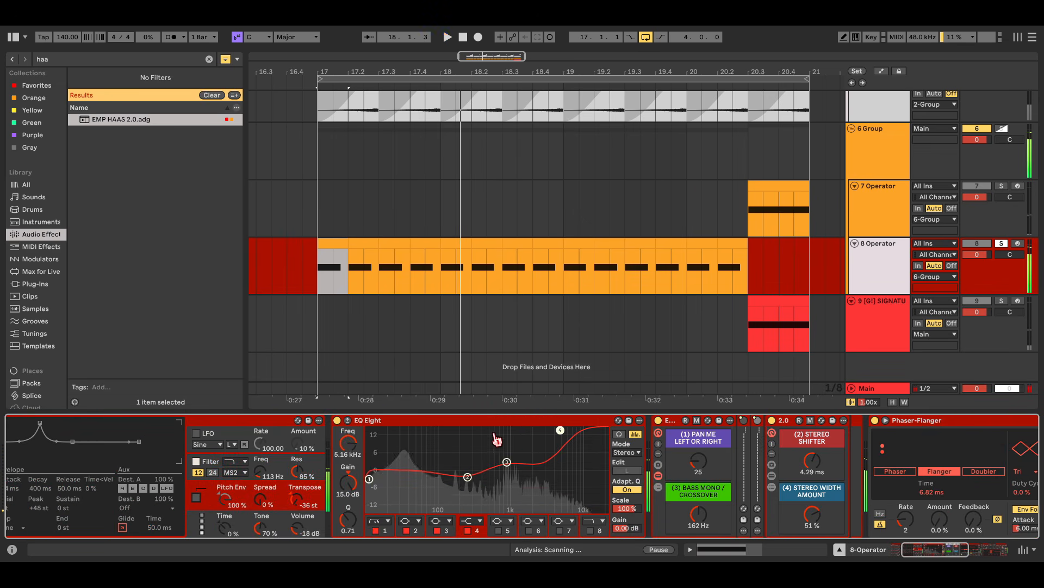
pyautogui.hscroll(20, 513, 450)
pyautogui.press('space')
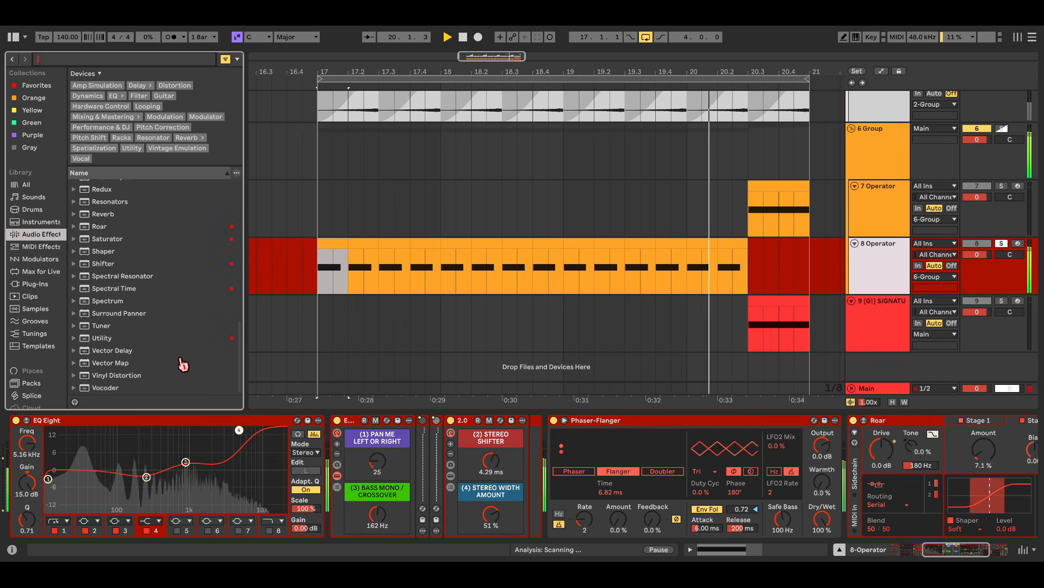
# - Insert Spectral Time ahead of the Phaser-Flanger and set its delay feedback to 44% and tilt to 38.7 ms
pyautogui.click(197, 338)
pyautogui.click(201, 302)
pyautogui.click(179, 276)
pyautogui.moveTo(149, 289); pyautogui.dragTo(546, 476)
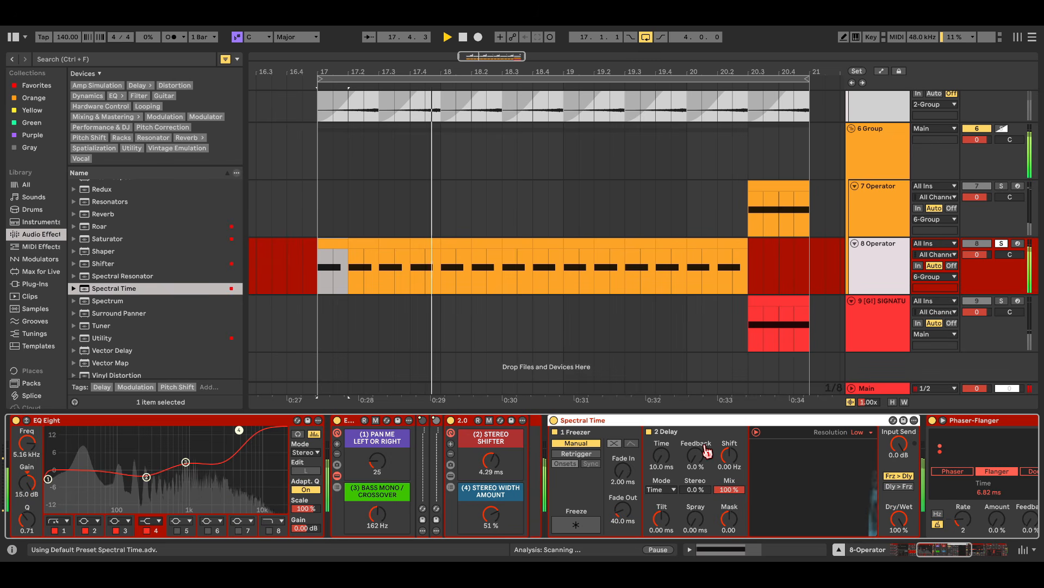
pyautogui.moveTo(662, 519)
pyautogui.mouseDown()
pyautogui.moveTo(661, 504)
pyautogui.moveTo(661, 531)
pyautogui.mouseUp()
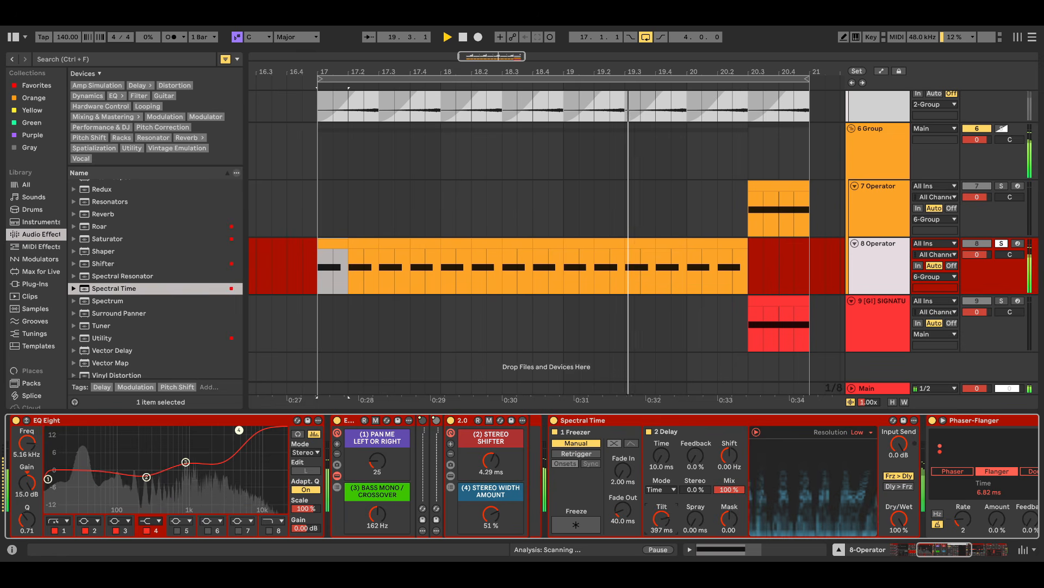
pyautogui.moveTo(661, 515); pyautogui.dragTo(662, 520)
pyautogui.press('space')
pyautogui.hscroll(2, 793, 497)
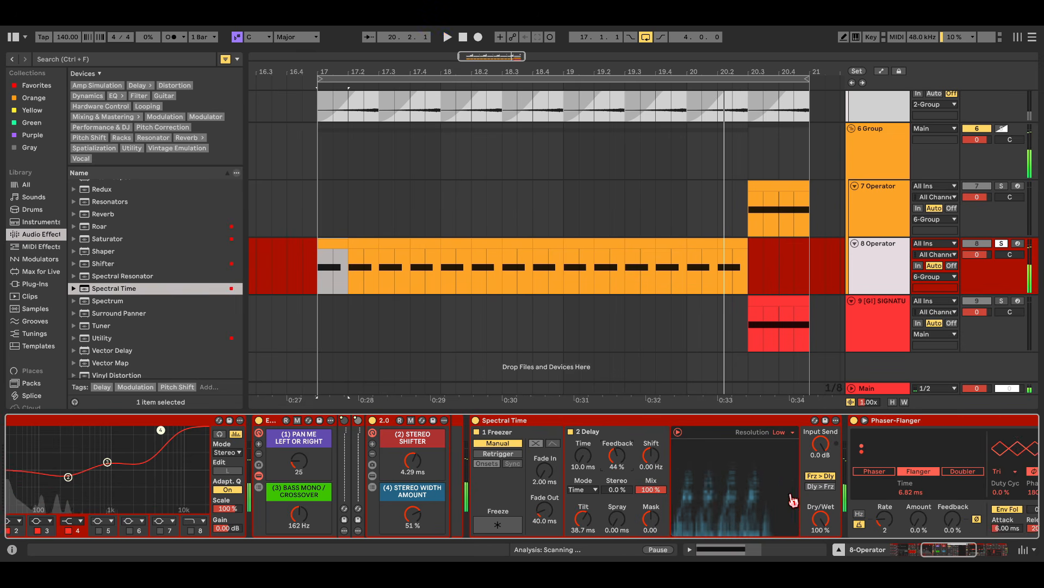
# - Add an EQ Eight after Roar and shape it with a low cut and a 1.86 dB boost at 958 Hz
pyautogui.moveTo(544, 458)
pyautogui.mouseDown()
pyautogui.moveTo(544, 430)
pyautogui.moveTo(547, 468)
pyautogui.mouseUp()
pyautogui.press('space')
pyautogui.hscroll(3, 547, 468)
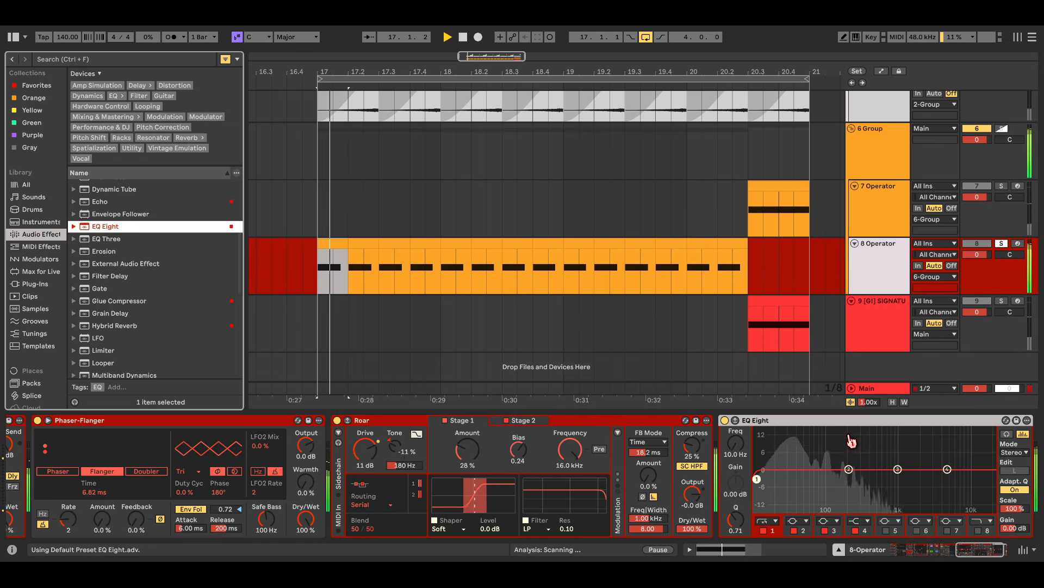
pyautogui.moveTo(849, 469); pyautogui.dragTo(849, 491)
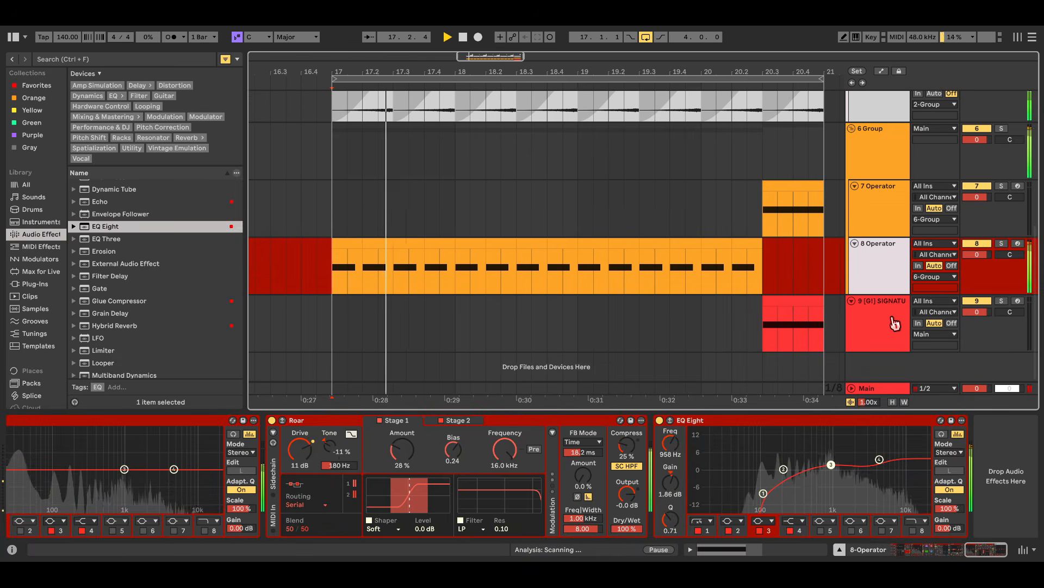
# - Copy the pulsing Operator notes from 17.1 to 20.3 onto the Signature Sub track
pyautogui.click(895, 323)
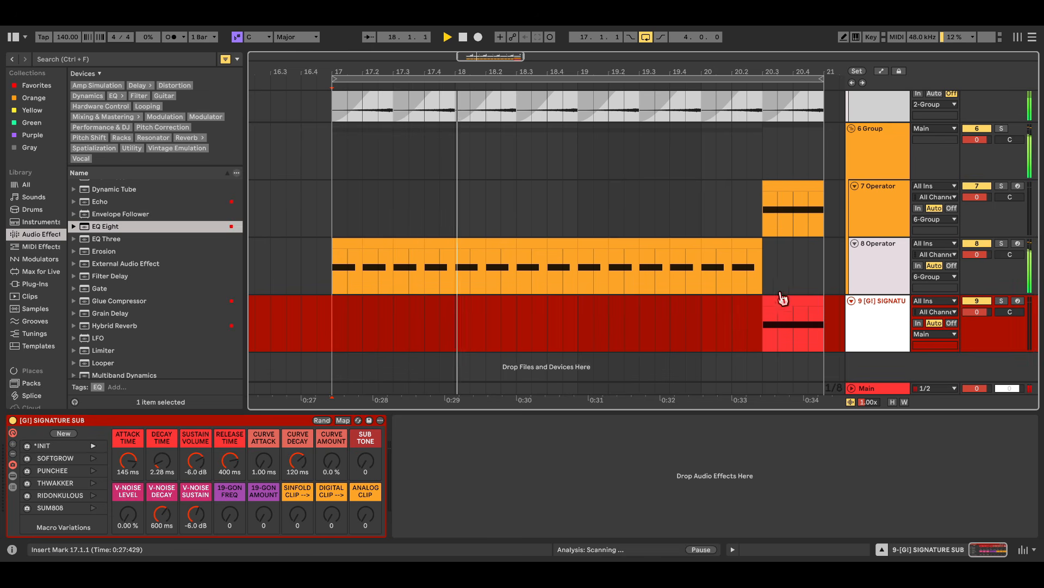
pyautogui.moveTo(761, 268); pyautogui.dragTo(734, 264)
pyautogui.moveTo(348, 244); pyautogui.dragTo(351, 307)
pyautogui.scroll(5, 825, 308)
pyautogui.click(600, 312)
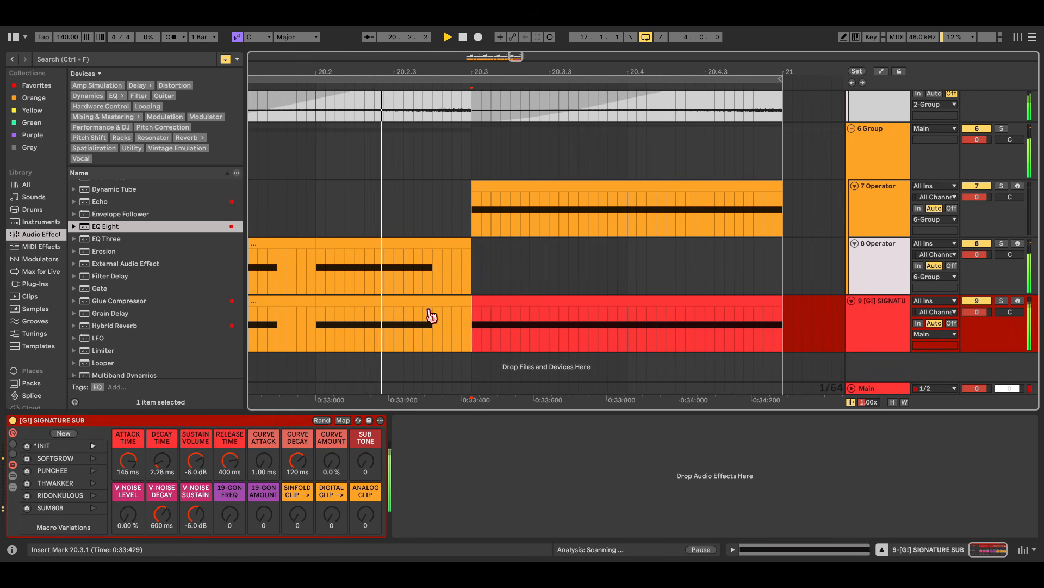
pyautogui.scroll(-5, 573, 336)
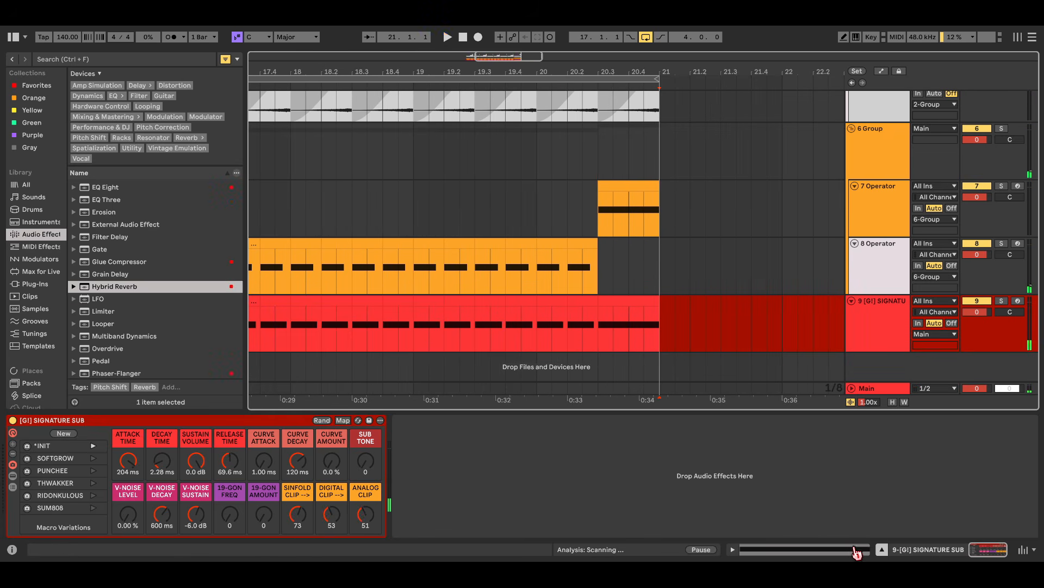
# - Select the first two beats, 17.1 to 17.3, across the pulsing Operator and Signature Sub tracks
pyautogui.click(888, 550)
pyautogui.hscroll(-3, 754, 337)
pyautogui.scroll(2, 762, 319)
pyautogui.scroll(-2, 813, 337)
pyautogui.moveTo(829, 461); pyautogui.dragTo(620, 462)
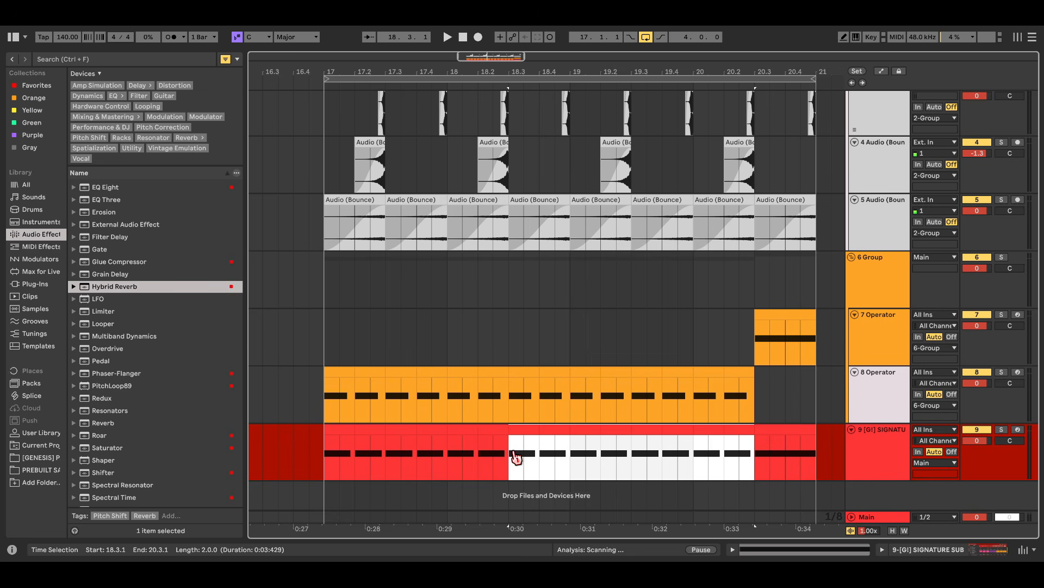
pyautogui.moveTo(490, 462); pyautogui.dragTo(315, 407)
pyautogui.scroll(3, 331, 405)
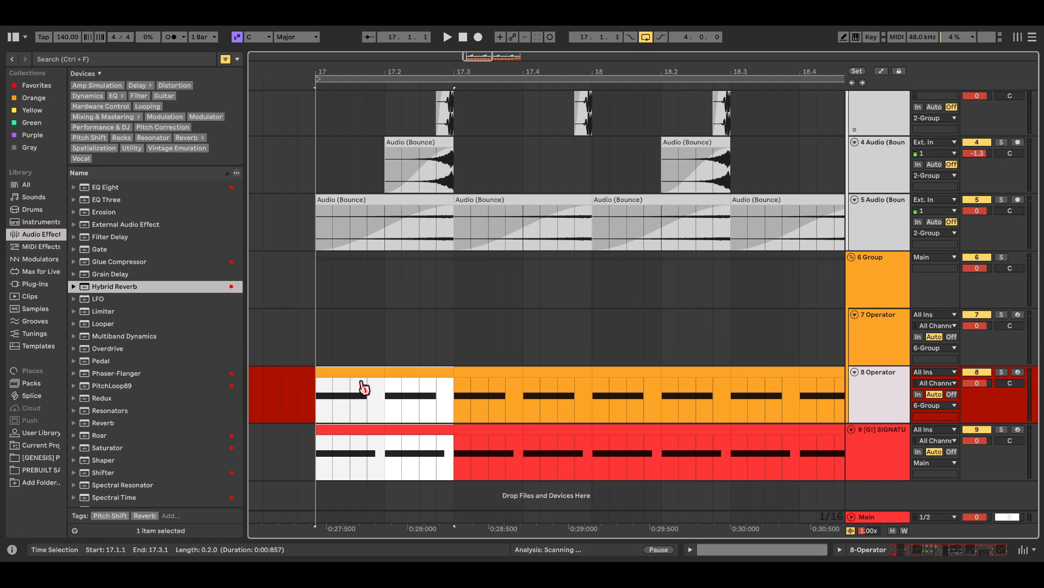
# - Deactivate the original beats from 17.1 to 17.3 and place the 17.2 beat on a new MIDI track below the pulsing Operator
pyautogui.click(881, 402)
pyautogui.hotkey('ctrl', 'shift', 't')
pyautogui.moveTo(483, 315); pyautogui.dragTo(376, 392)
pyautogui.scroll(3, 396, 393)
pyautogui.scroll(1, 436, 422)
pyautogui.scroll(-1, 538, 385)
pyautogui.hscroll(-2, 457, 371)
pyautogui.moveTo(413, 372); pyautogui.dragTo(569, 370)
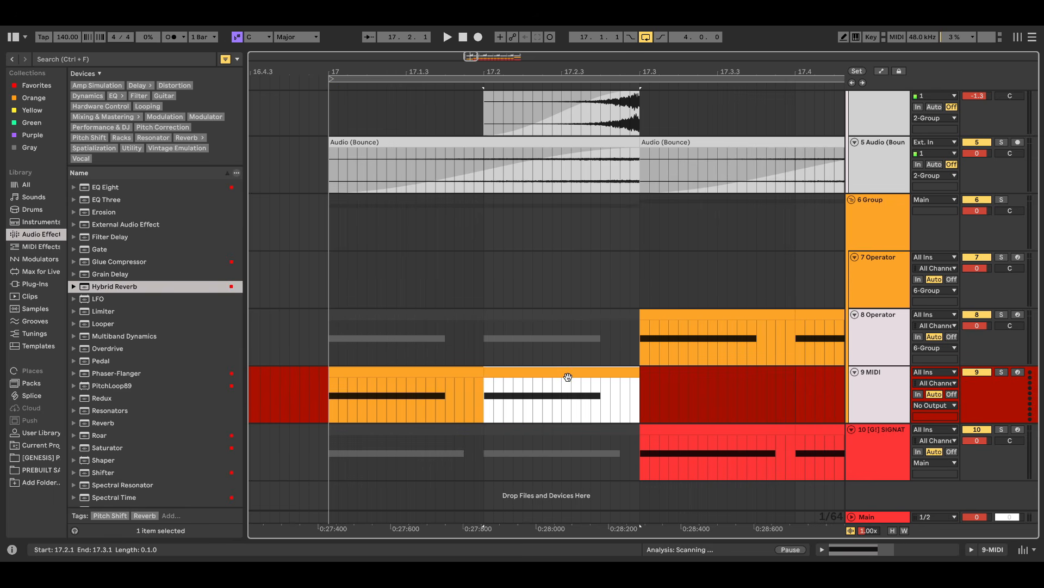
pyautogui.click(449, 375)
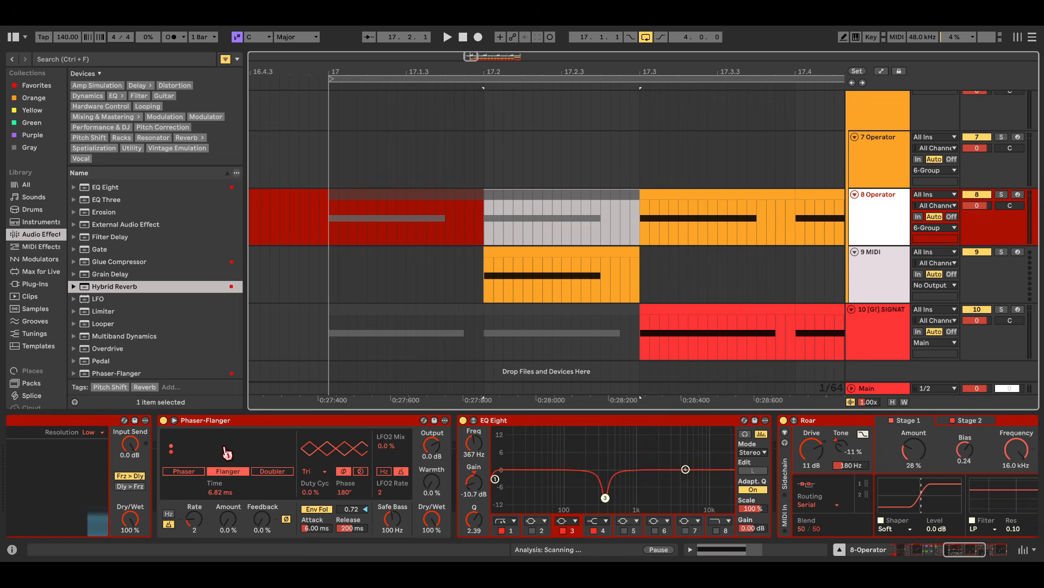
# - Copy the Operator instrument from the pulsing track onto the new MIDI track and play it soloed
pyautogui.moveTo(967, 549); pyautogui.dragTo(900, 549)
pyautogui.click(102, 419)
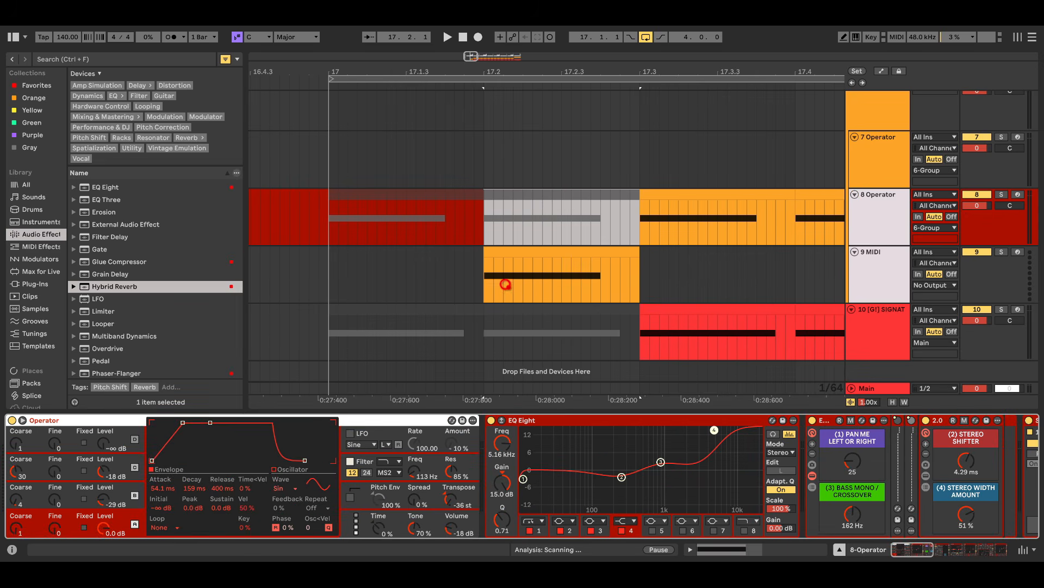
pyautogui.moveTo(505, 284); pyautogui.dragTo(507, 282)
pyautogui.click(517, 260)
pyautogui.press('s')
pyautogui.press('space')
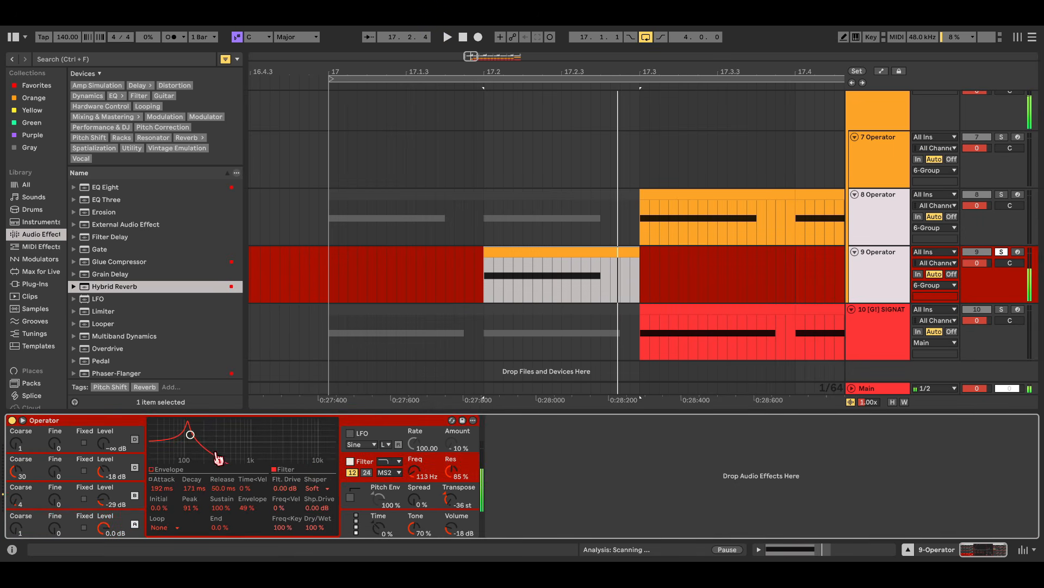
# - Set the new Operator's filter resonance to 115% with 3.83 s envelope decay, and add a Sine-mode Erosion at 3.40 kHz, amount 200
pyautogui.moveTo(198, 432); pyautogui.dragTo(201, 460)
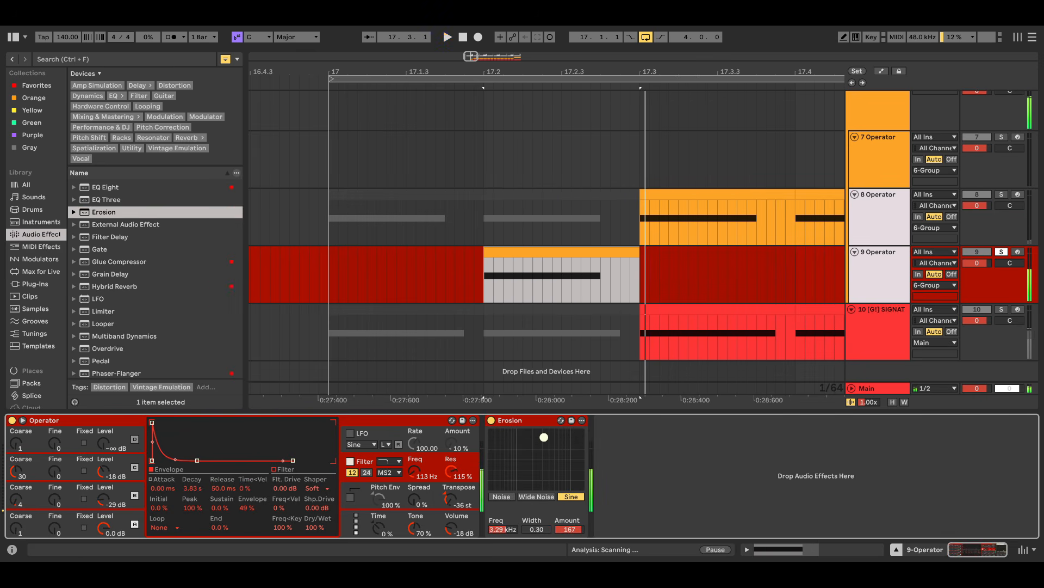
pyautogui.moveTo(544, 436); pyautogui.dragTo(541, 438)
pyautogui.press('space')
pyautogui.press('space')
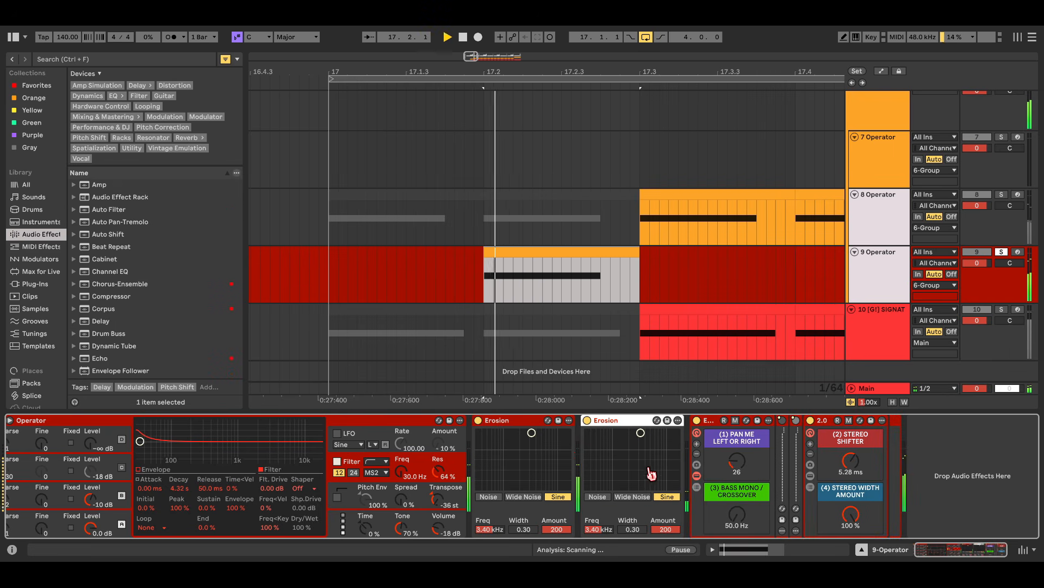
# - Duplicate the Erosion and lower the copy's frequency to 1.33 kHz while auditioning the beat
pyautogui.press('space')
pyautogui.press('space')
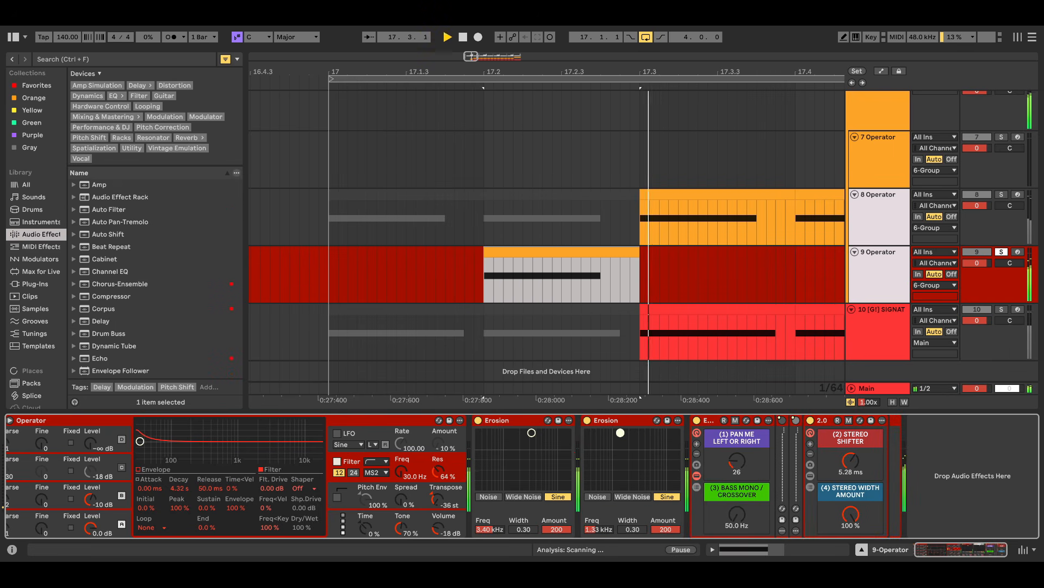
pyautogui.press('space')
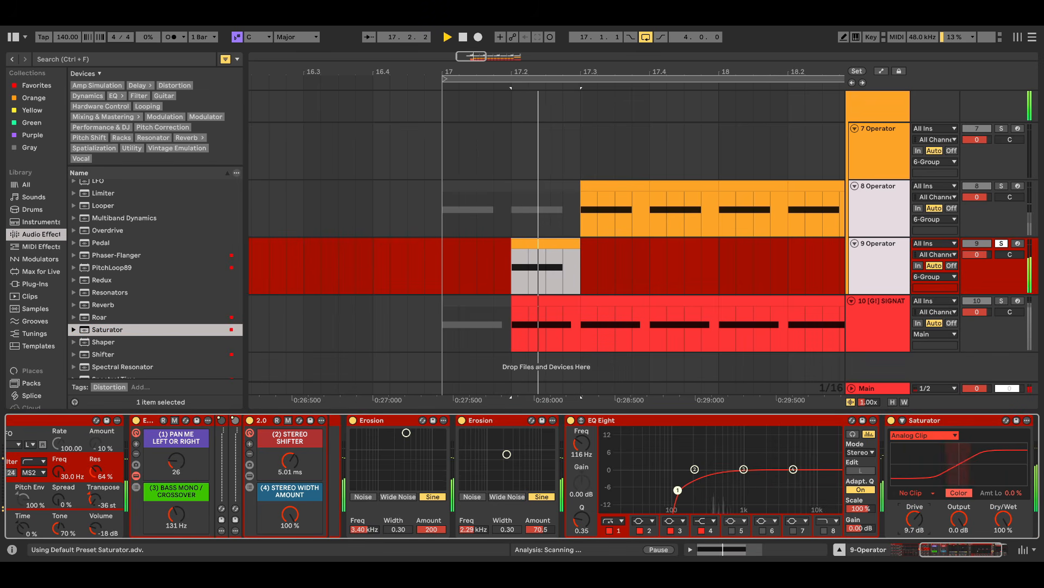
# - Raise the drive of the Analog Clip Saturator, unsolo the track and play the full mix
pyautogui.moveTo(915, 519); pyautogui.dragTo(915, 514)
pyautogui.press('s')
pyautogui.press('space')
pyautogui.press('space')
pyautogui.press('space')
pyautogui.press('space')
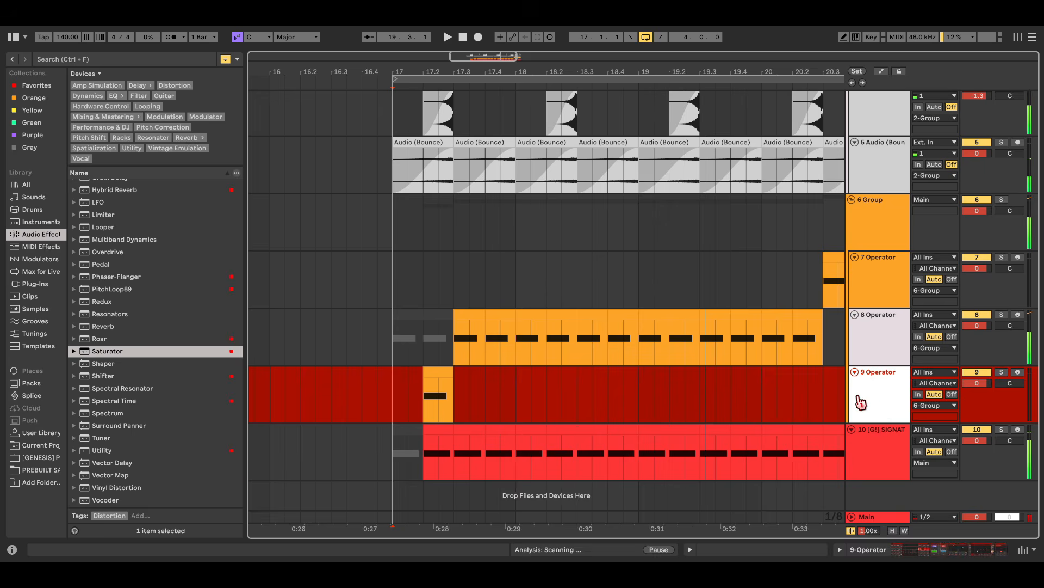
# - Insert a MIDI track below the 17.2 Operator layer, copy the first beat, 17.1 to 17.2, onto it and solo it
pyautogui.hotkey('ctrl', 'shift', 't')
pyautogui.scroll(-2, 436, 419)
pyautogui.scroll(3, 433, 419)
pyautogui.moveTo(482, 315); pyautogui.dragTo(410, 397)
pyautogui.scroll(3, 408, 380)
pyautogui.press('s')
pyautogui.press('space')
pyautogui.press('space')
# - Load a default Operator instrument onto the new soloed MIDI track
pyautogui.hotkey('shift', 'Tab')
pyautogui.click(50, 168)
pyautogui.click(49, 156)
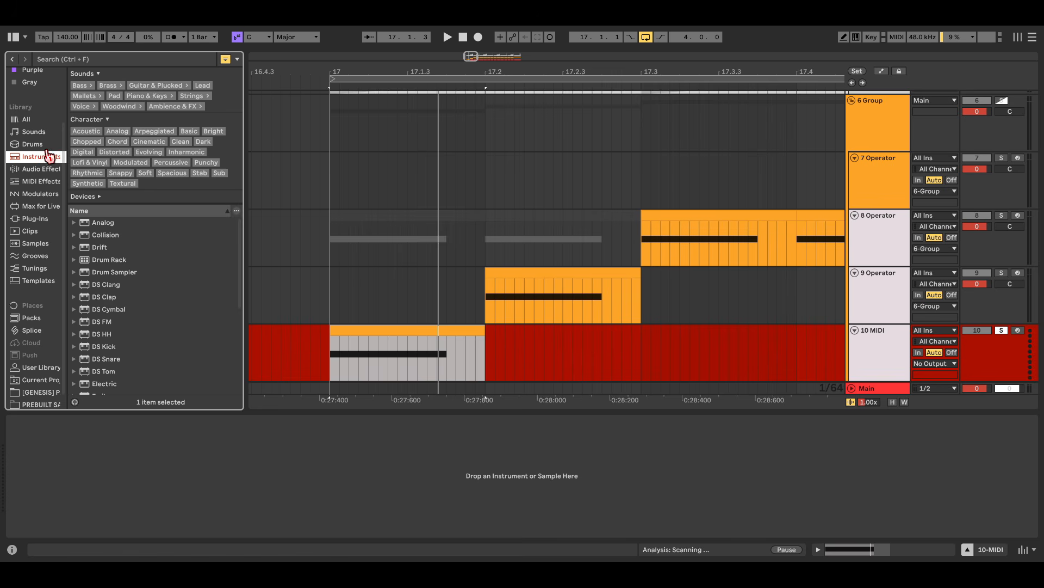
pyautogui.click(51, 183)
pyautogui.click(44, 132)
pyautogui.click(46, 156)
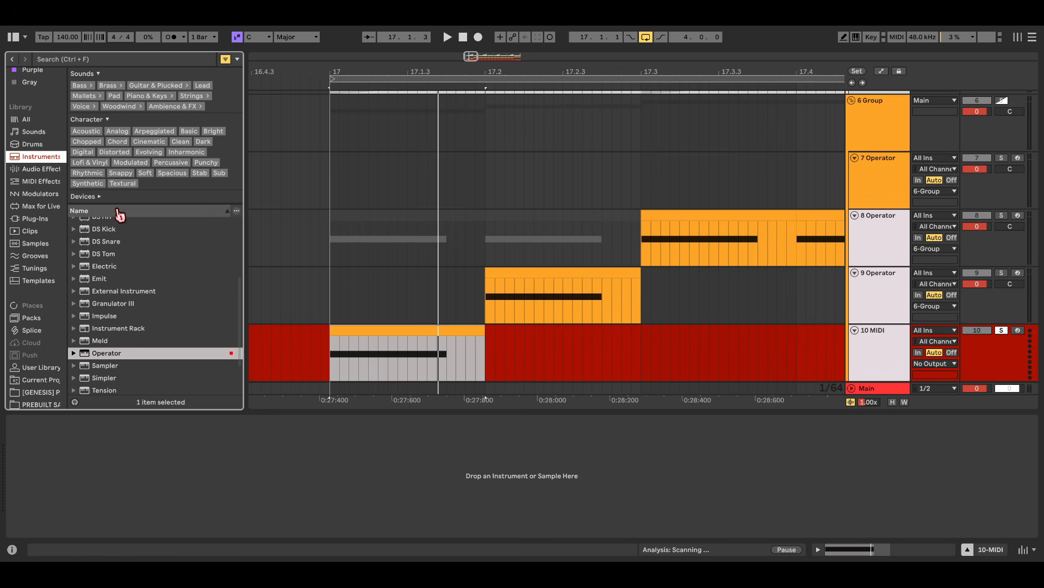
pyautogui.scroll(-2, 120, 245)
pyautogui.moveTo(111, 314); pyautogui.dragTo(165, 524)
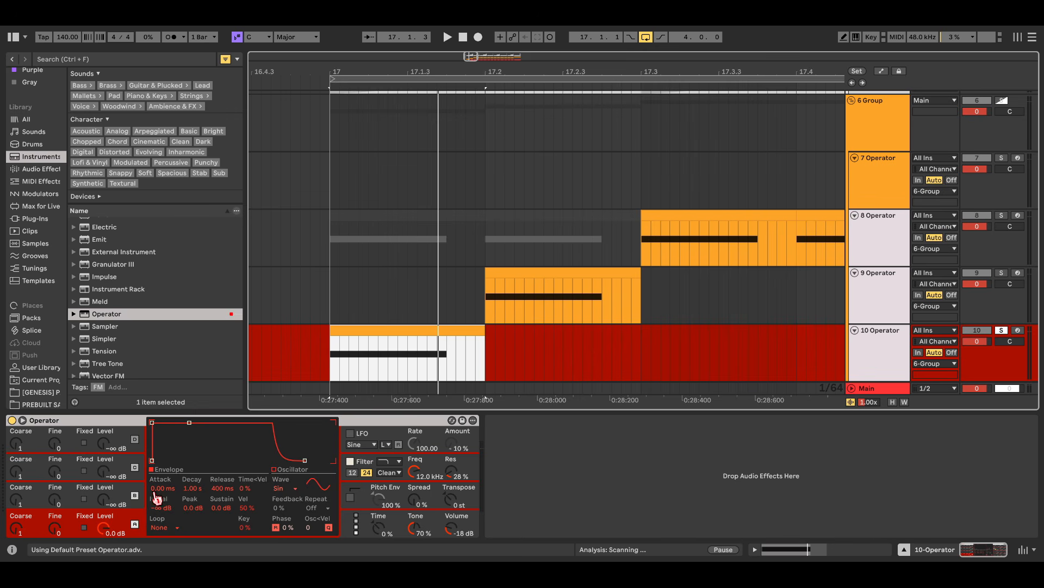
# - Transpose Operator by -36 st, set oscillator A to SwD with coarse 0.5, and set the filter to 3.90 kHz with 125% resonance
pyautogui.press('space')
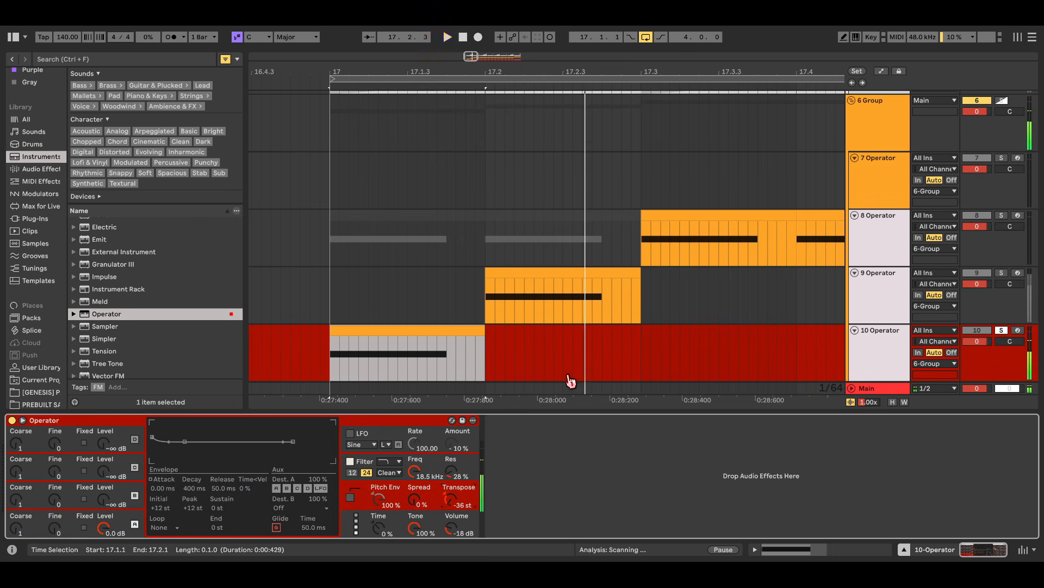
pyautogui.click(55, 527)
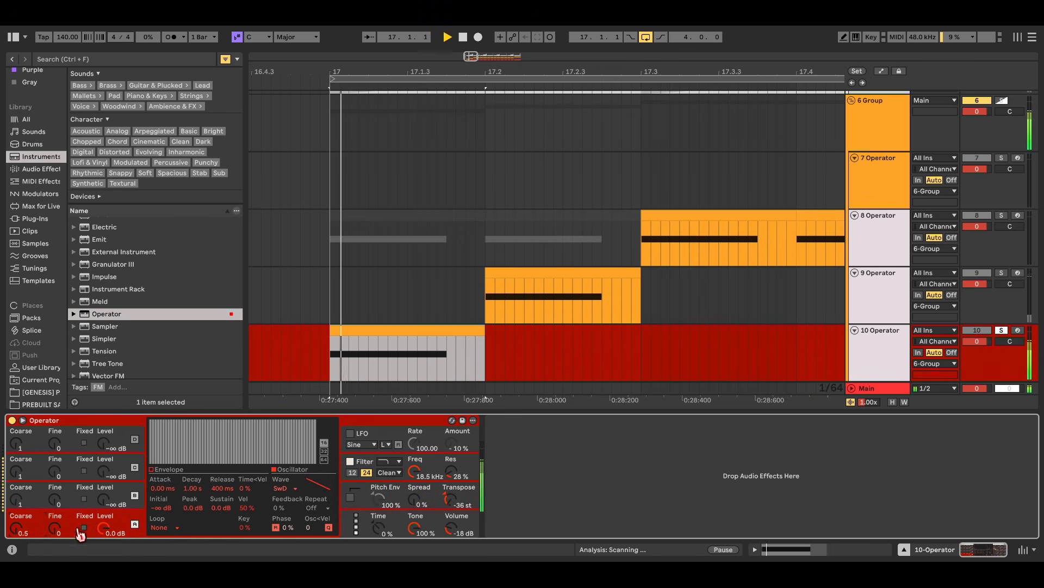
pyautogui.click(423, 482)
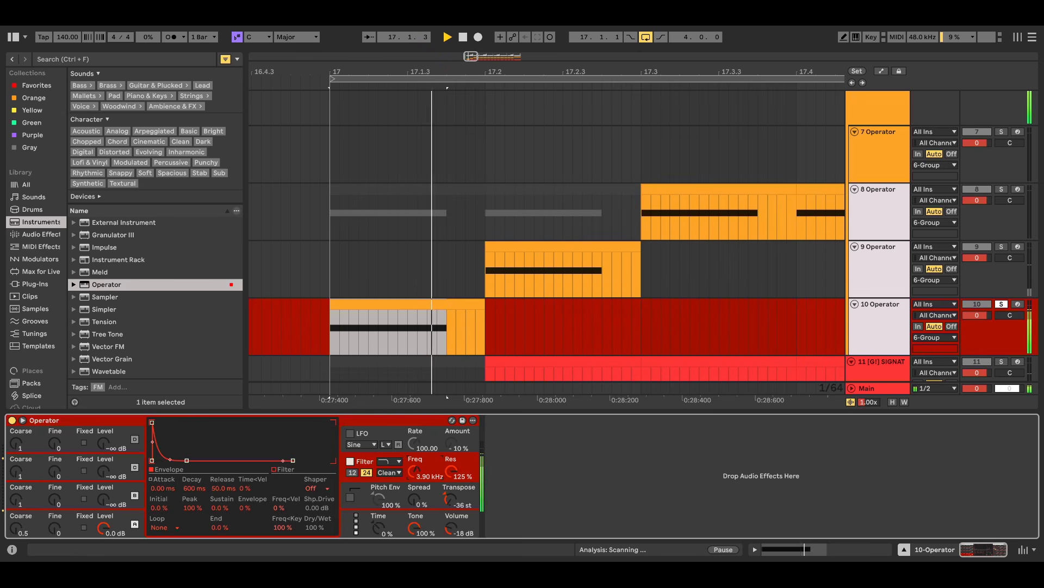
# - Add Erosion after Operator in Sine mode at 4.33 kHz with amount 114, and unsolo the track
pyautogui.moveTo(104, 313); pyautogui.dragTo(540, 440)
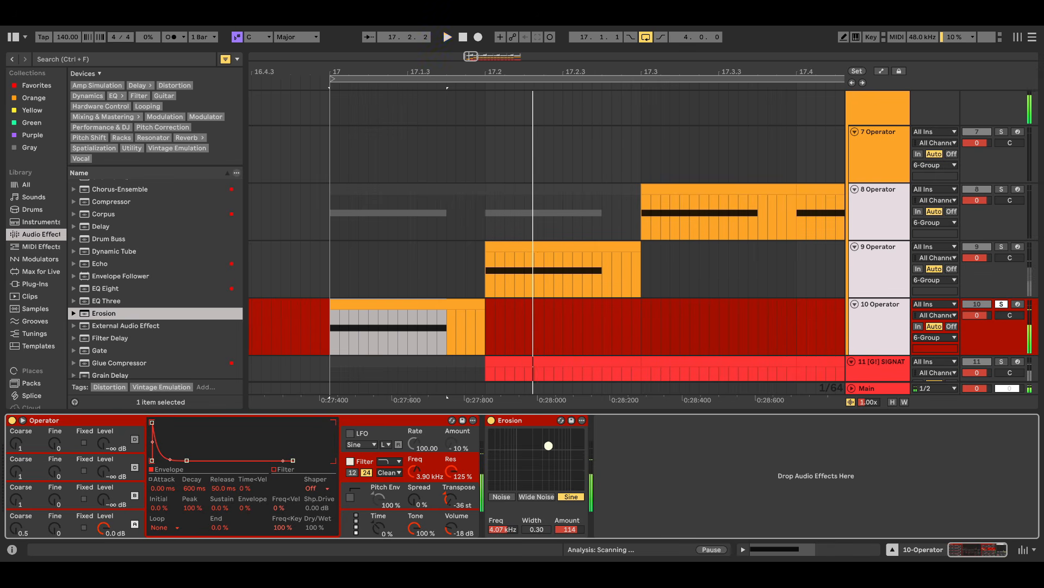
pyautogui.moveTo(547, 446); pyautogui.dragTo(544, 445)
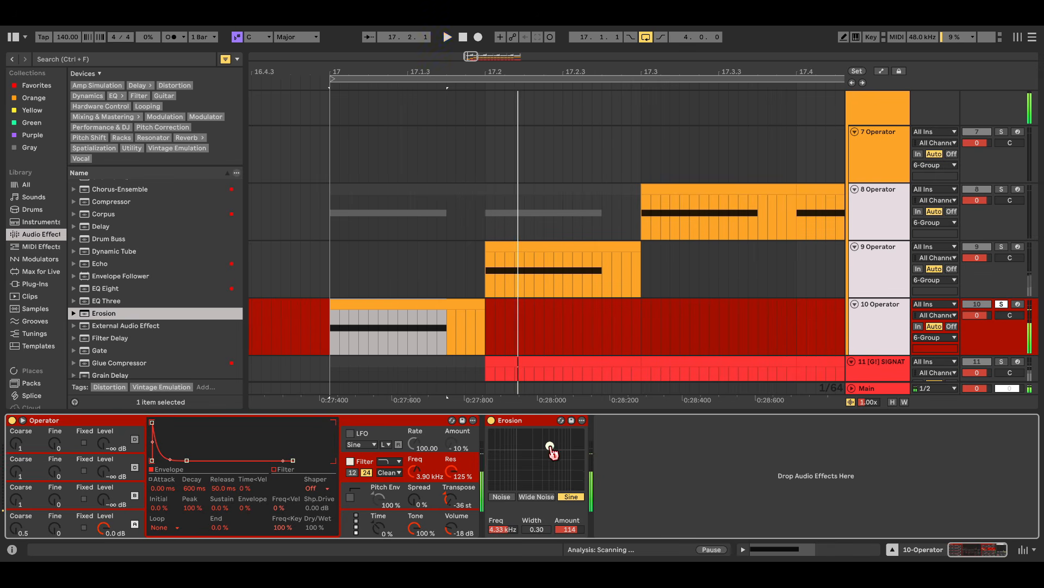
pyautogui.press('s')
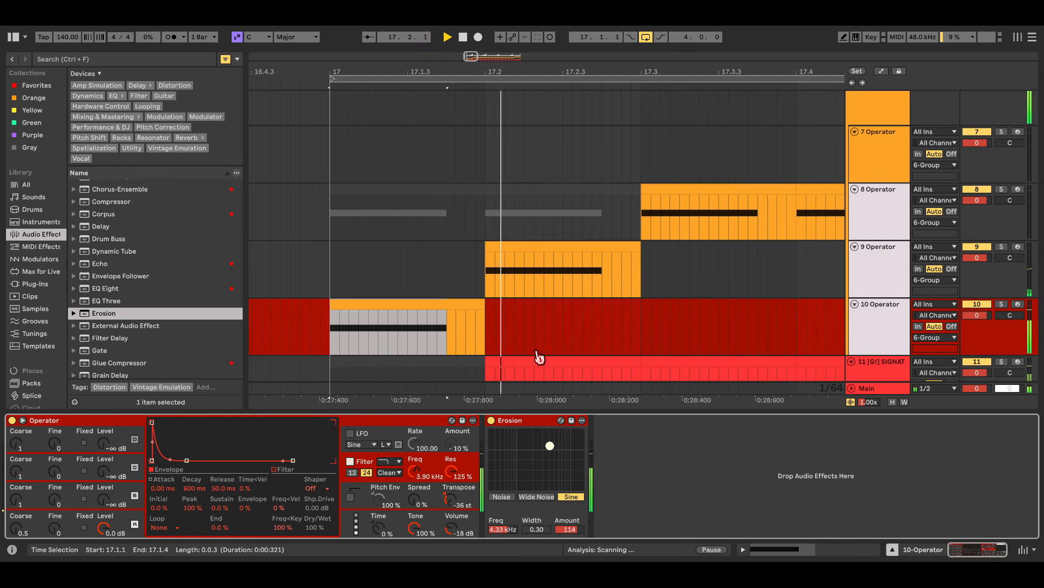
# - Play back the four-bar loop with every layer unsoloed to check the new first beat
pyautogui.scroll(-4, 498, 308)
pyautogui.hscroll(1, 484, 313)
pyautogui.press('space')
pyautogui.click(383, 327)
pyautogui.press('space')
pyautogui.hscroll(5, 381, 324)
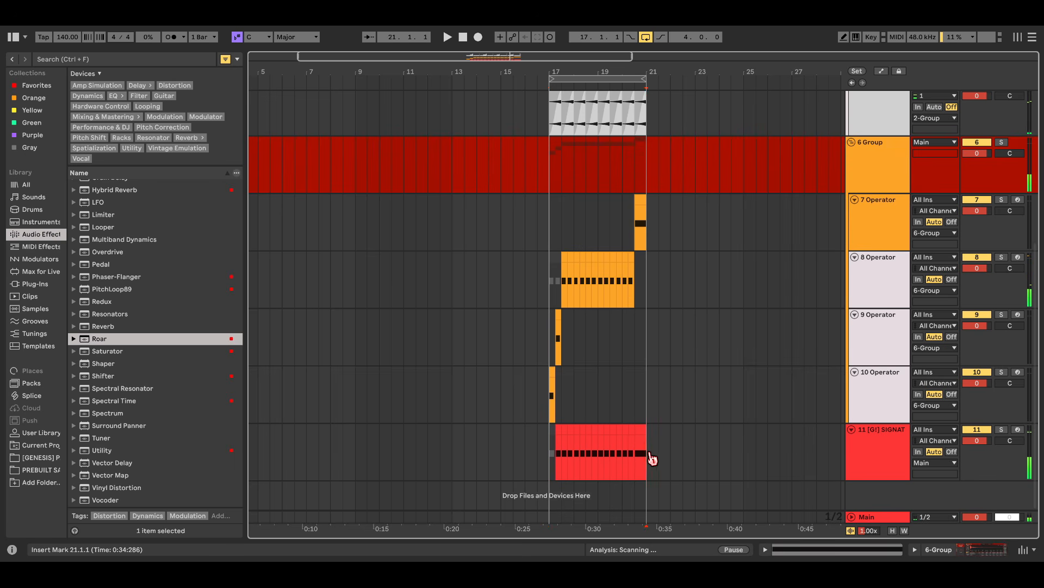
# - Copy all layers of the four-bar loop from bars 17 to 21 and paste them at bar 13
pyautogui.hotkey('ctrl', 'a')
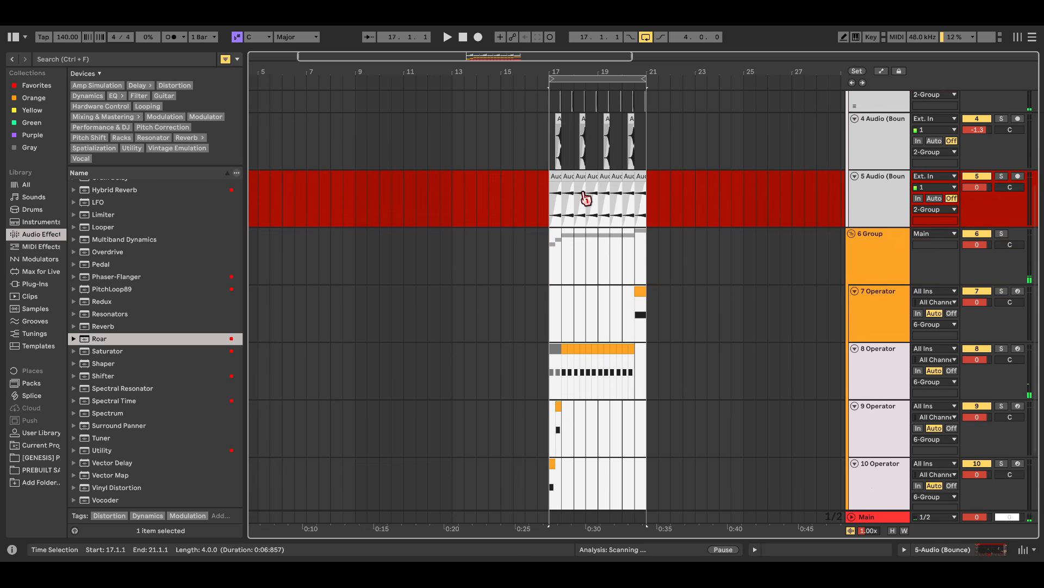
pyautogui.scroll(4, 576, 179)
pyautogui.keyDown('shift'); pyautogui.click(552, 132); pyautogui.keyUp('shift')
pyautogui.scroll(-2, 576, 163)
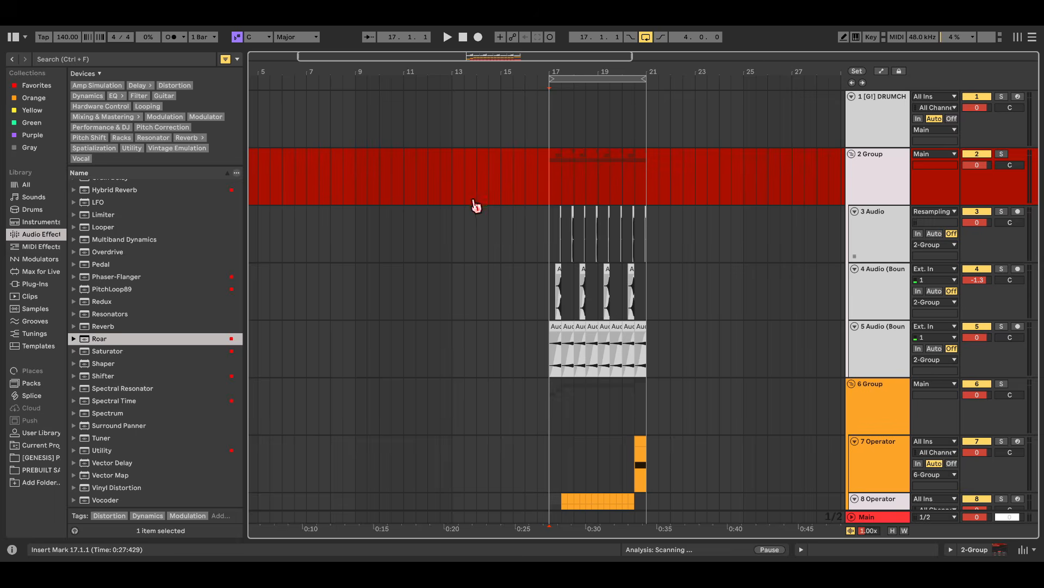
pyautogui.click(455, 118)
pyautogui.hotkey('ctrl', 'v')
pyautogui.scroll(-4, 547, 219)
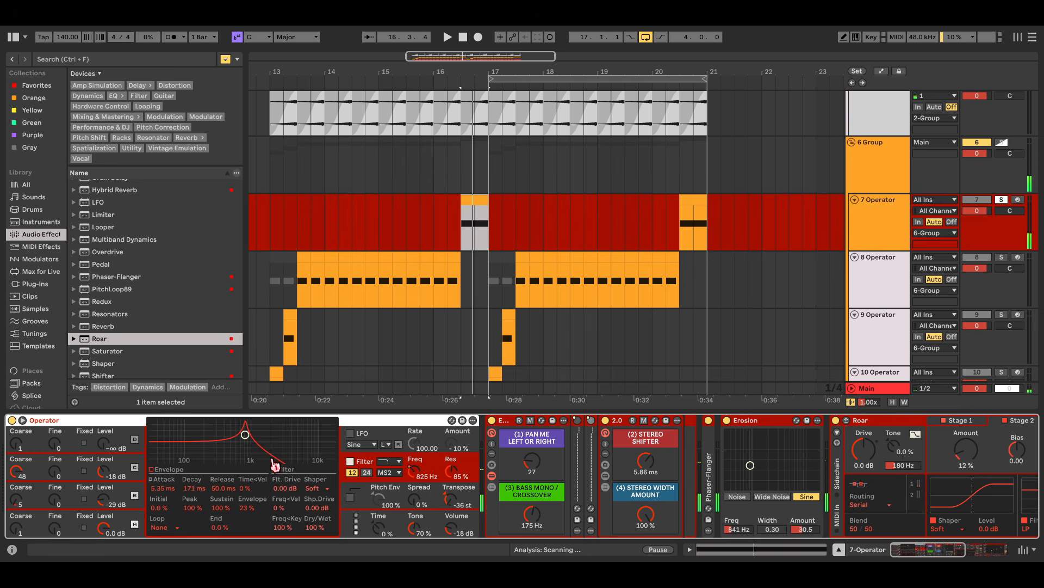
# - Automate falling Operator Filter Freq and Phaser-Flanger Flange Time towards the end of track 7's two-beat clip at 16.3
pyautogui.press('a')
pyautogui.scroll(3, 489, 217)
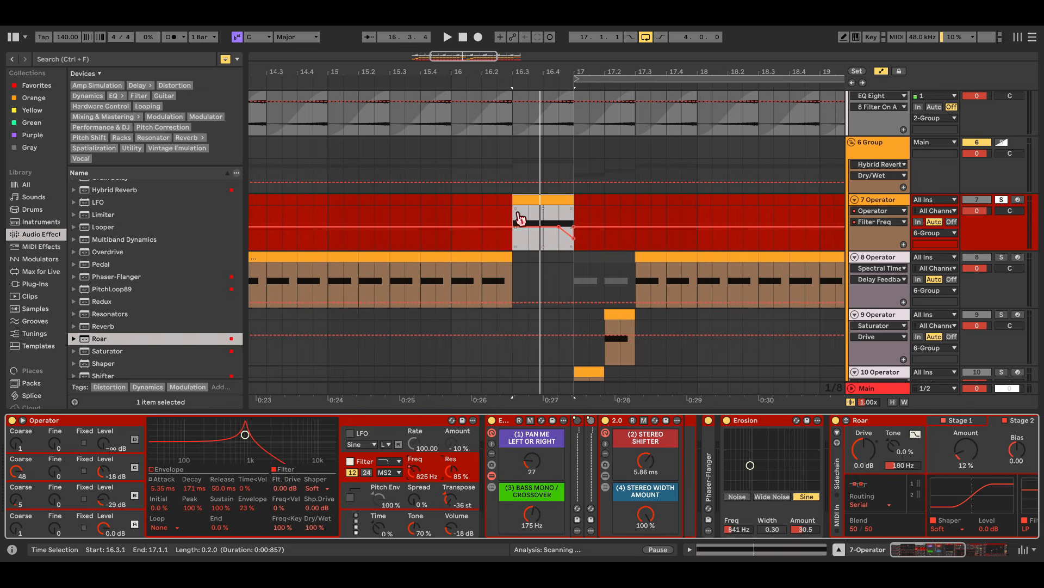
pyautogui.click(519, 217)
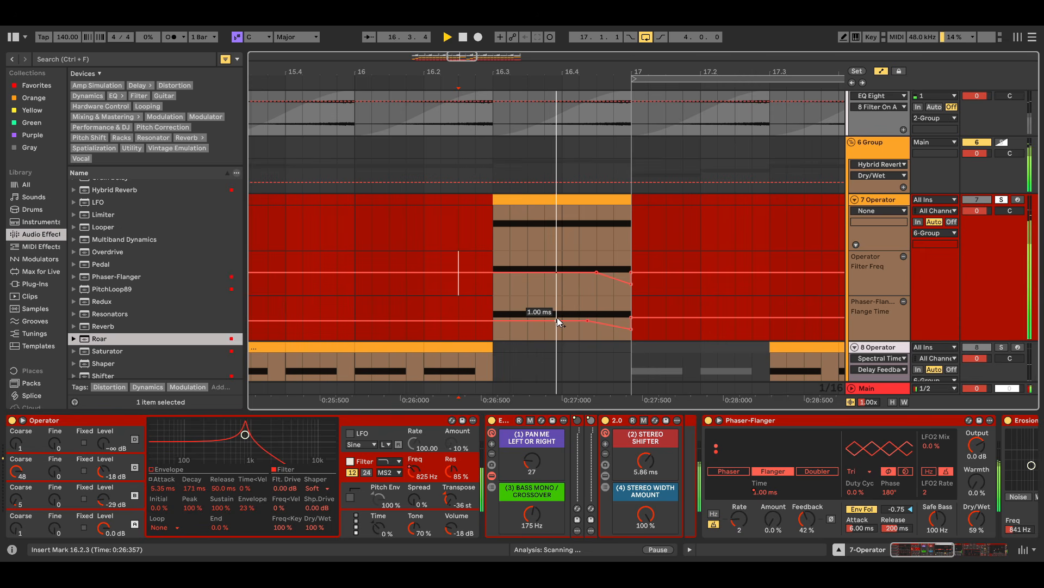
pyautogui.moveTo(561, 324); pyautogui.dragTo(573, 323)
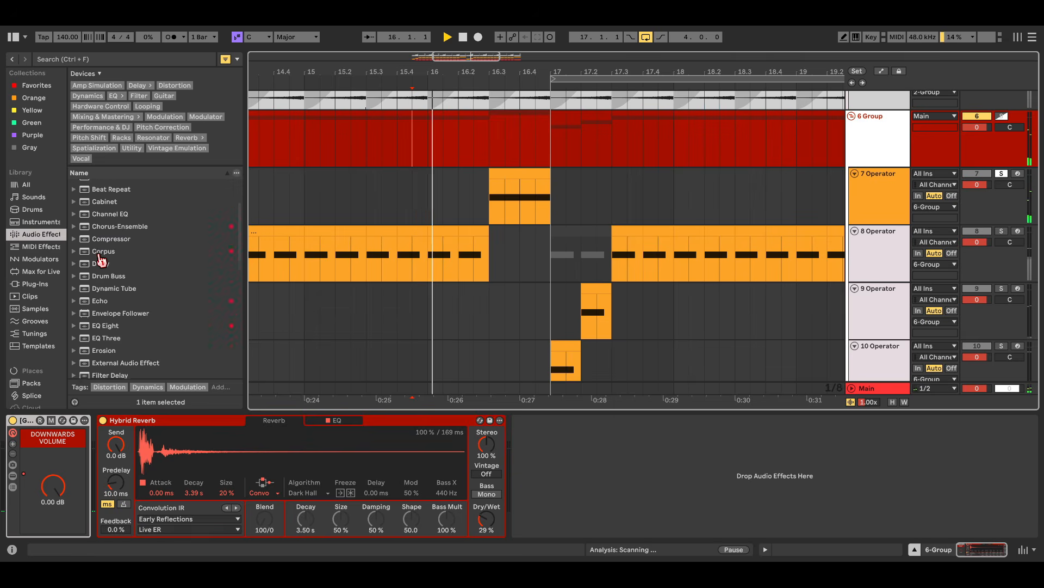
# - Audition track 7's clip at 16.3 and add the [G!] VOLUME KNOB rack after the track's EQ Eight
pyautogui.click(74, 210)
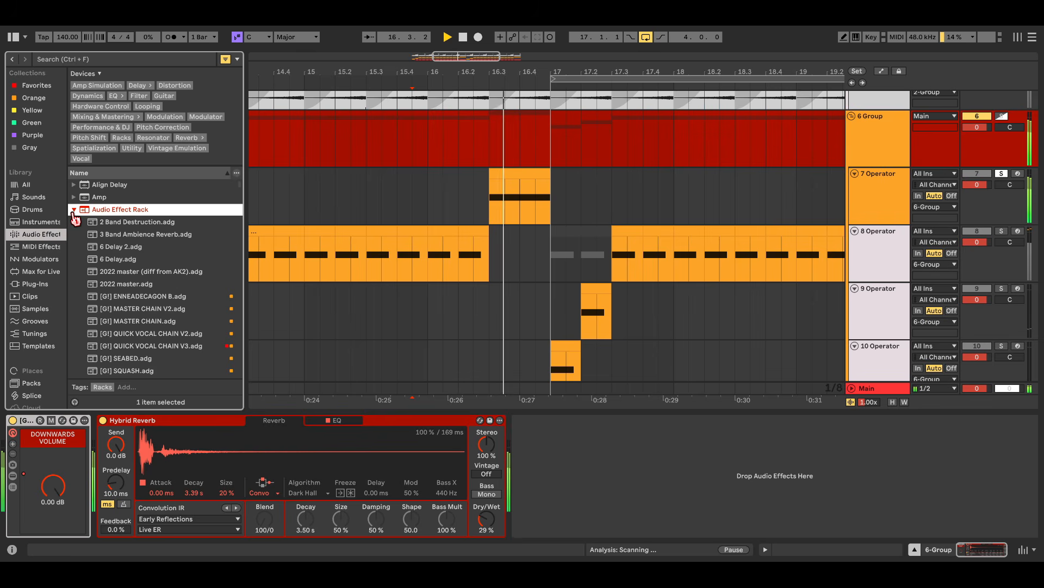
pyautogui.press('space')
pyautogui.click(489, 208)
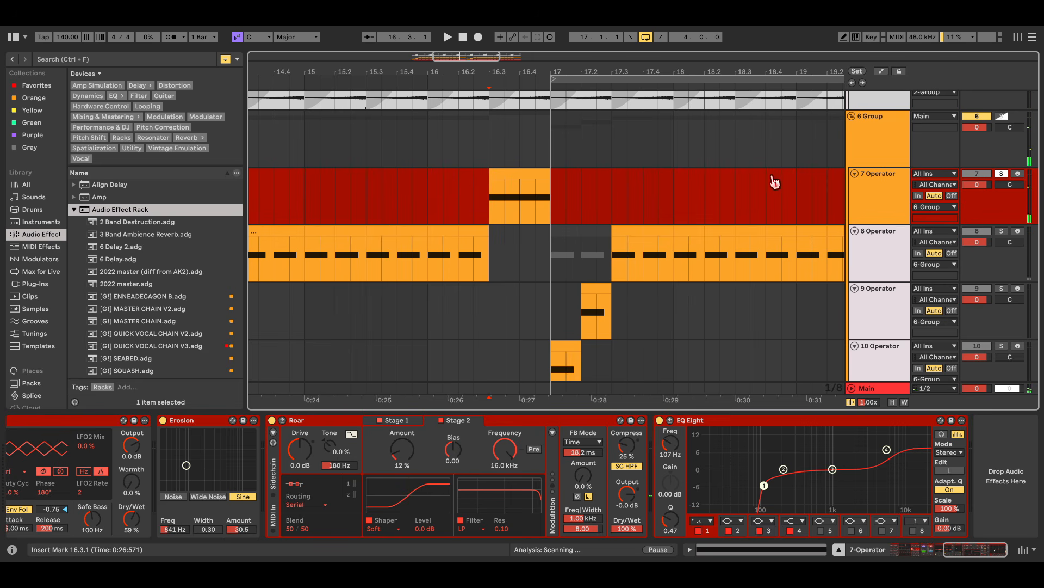
pyautogui.click(542, 195)
pyautogui.press('space')
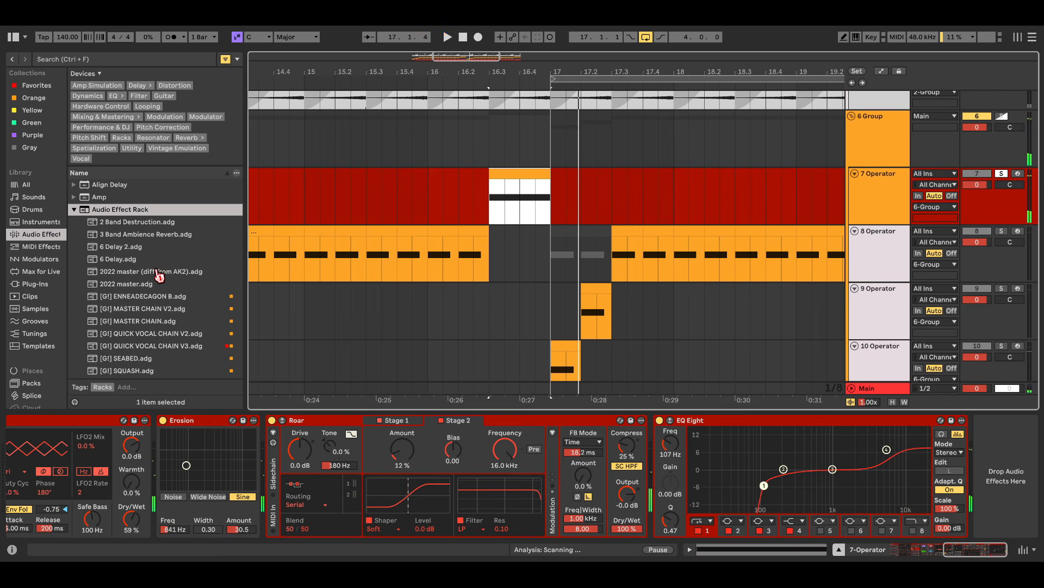
pyautogui.scroll(-4, 198, 301)
pyautogui.doubleClick(184, 252)
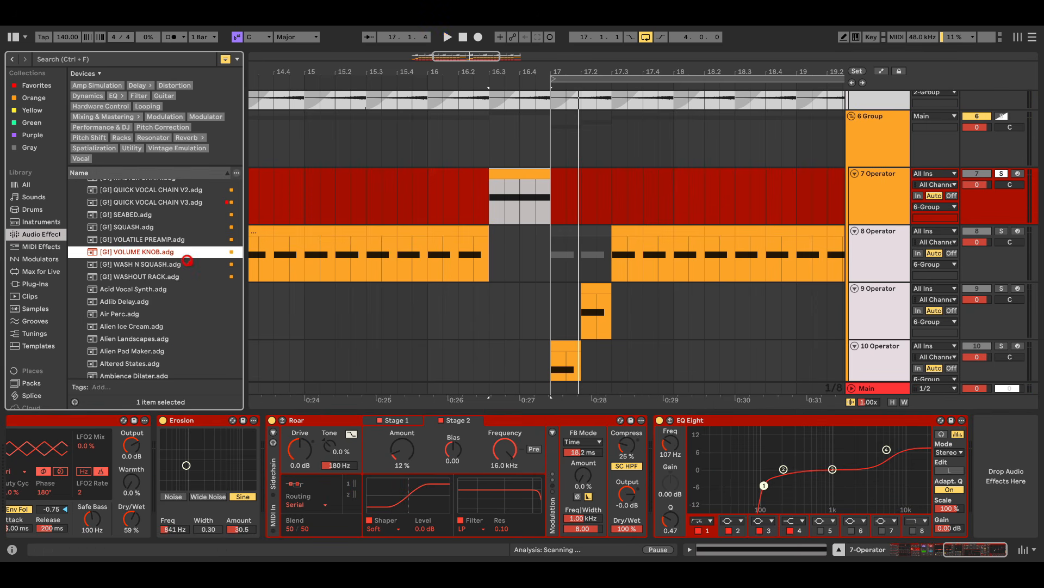
pyautogui.click(1004, 478)
# - Automate the volume rack's Downwards Volume on track 7 to drop at 17.1.1, where the clip ends
pyautogui.press('a')
pyautogui.press('space')
pyautogui.scroll(3, 571, 229)
pyautogui.press('space')
pyautogui.click(997, 485)
pyautogui.click(533, 197)
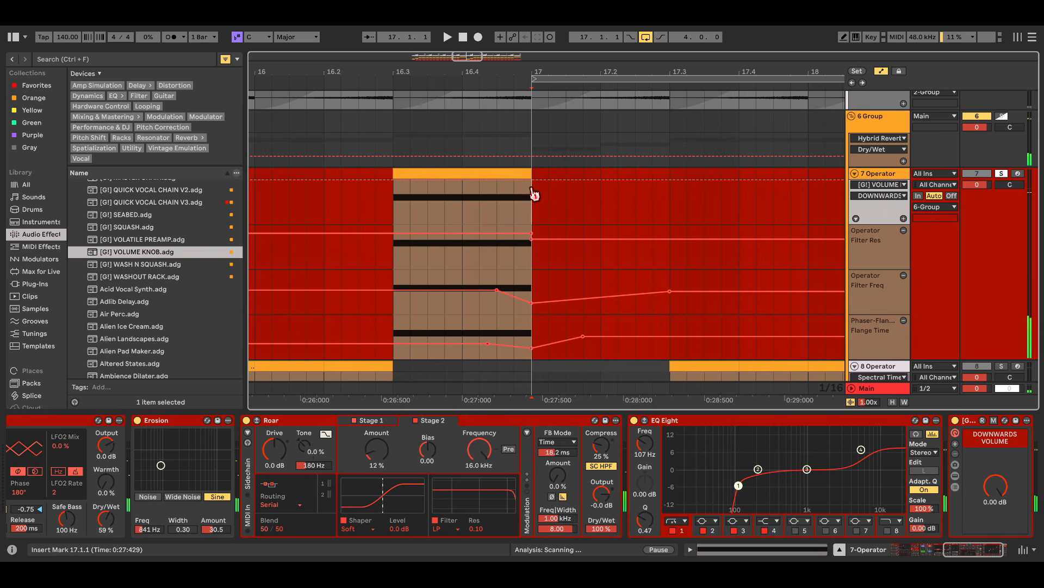
pyautogui.click(532, 180)
pyautogui.moveTo(539, 180); pyautogui.dragTo(531, 223)
# - Copy track 7's automated two-beat ending and paste it at the end of the following four-bar section
pyautogui.scroll(-5, 419, 208)
pyautogui.moveTo(426, 207); pyautogui.dragTo(449, 207)
pyautogui.hotkey('ctrl', 'c')
pyautogui.click(626, 206)
pyautogui.hotkey('ctrl', 'v')
# - Audition the soloed track 8 from 13.3 and bring up the B Coarse automation of its Operator
pyautogui.click(414, 205)
pyautogui.press('space')
pyautogui.scroll(5, 412, 202)
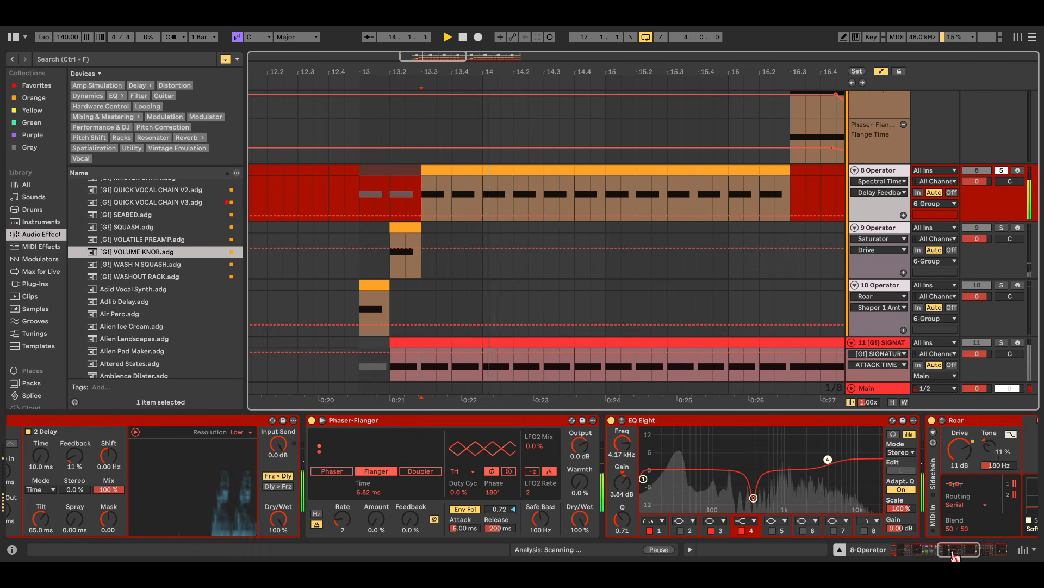
pyautogui.moveTo(956, 554); pyautogui.dragTo(911, 551)
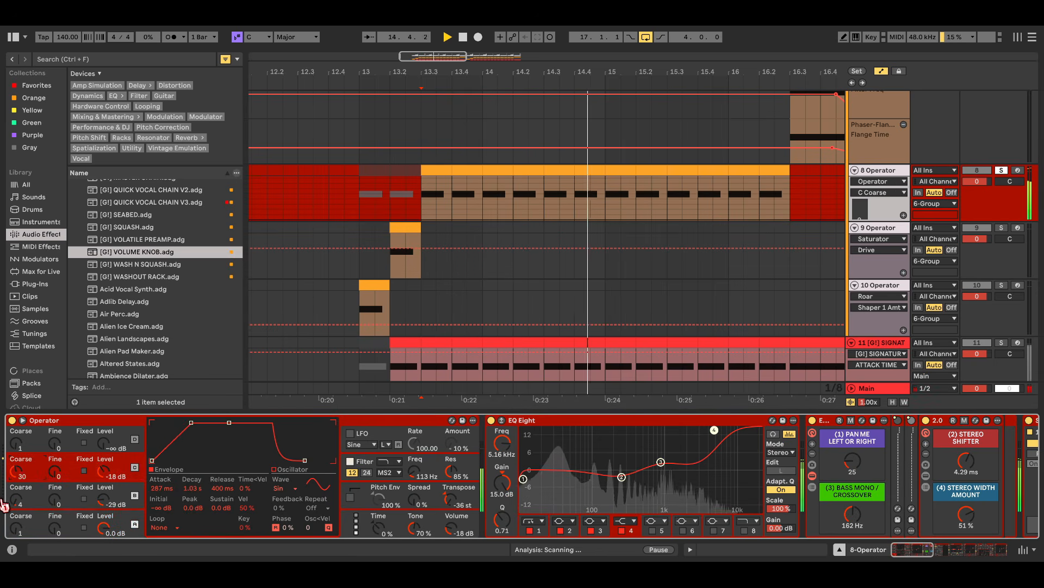
pyautogui.press('a')
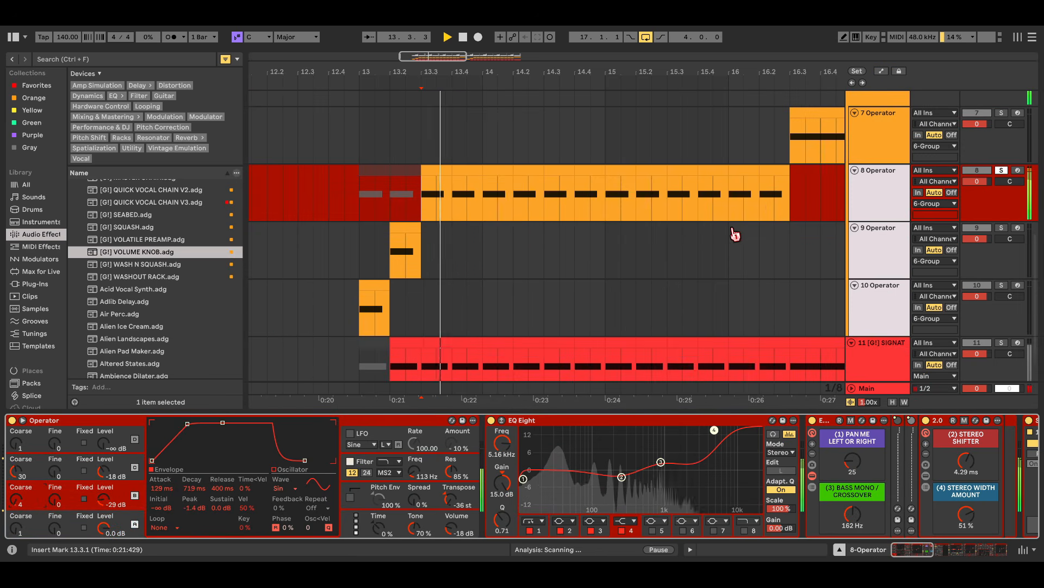
pyautogui.press('a')
pyautogui.hscroll(3, 762, 229)
pyautogui.click(667, 214)
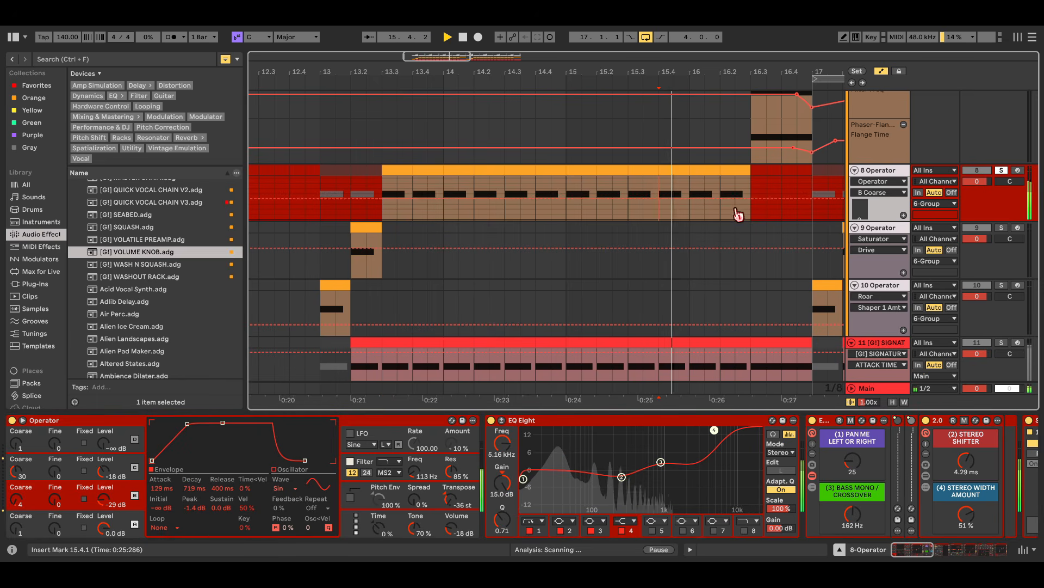
# - Automate track 8's Operator B Coarse at 8 up to bar 16, stepping down at 16.1 and 16.2, and audition it
pyautogui.press('space')
pyautogui.click(718, 198)
pyautogui.press('space')
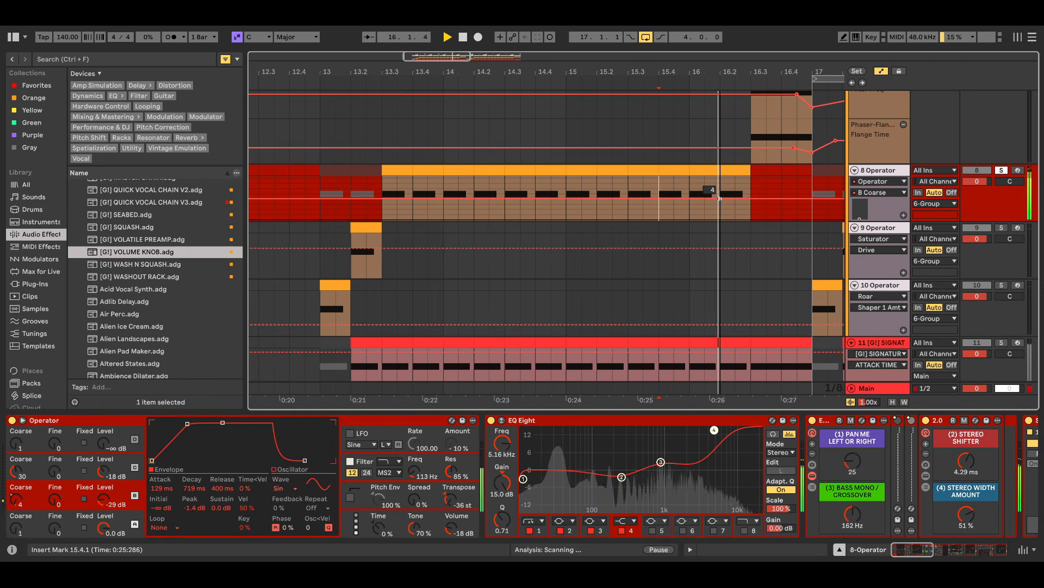
pyautogui.press('space')
pyautogui.press('space')
pyautogui.moveTo(720, 203); pyautogui.dragTo(689, 198)
pyautogui.press('space')
pyautogui.press('space')
pyautogui.press('space')
pyautogui.click(689, 193)
pyautogui.click(571, 212)
pyautogui.press('space')
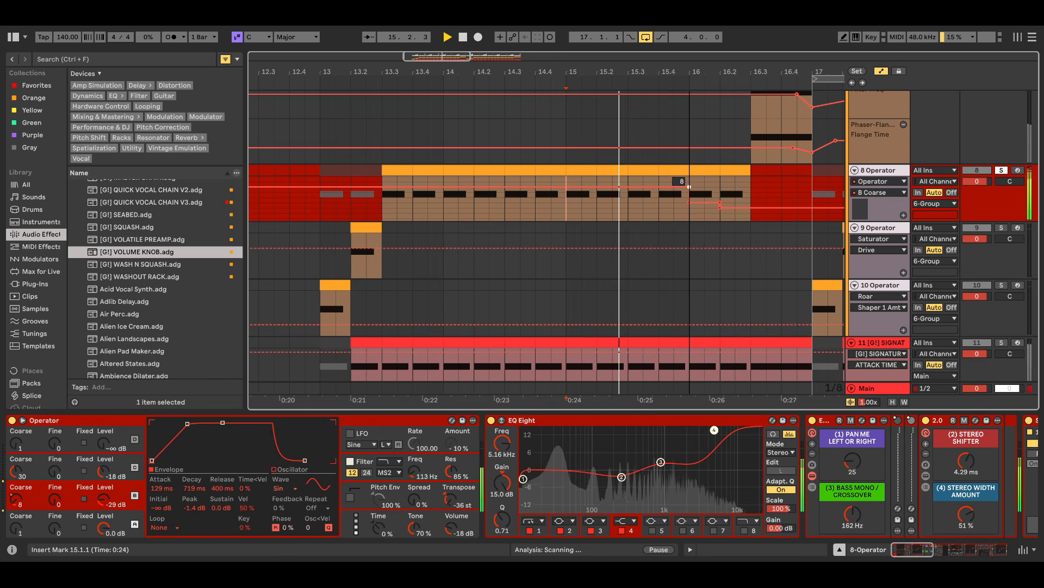
# - Unsolo the layers and play them together from 13.1.1
pyautogui.click(453, 272)
pyautogui.press('s')
pyautogui.scroll(-4, 483, 257)
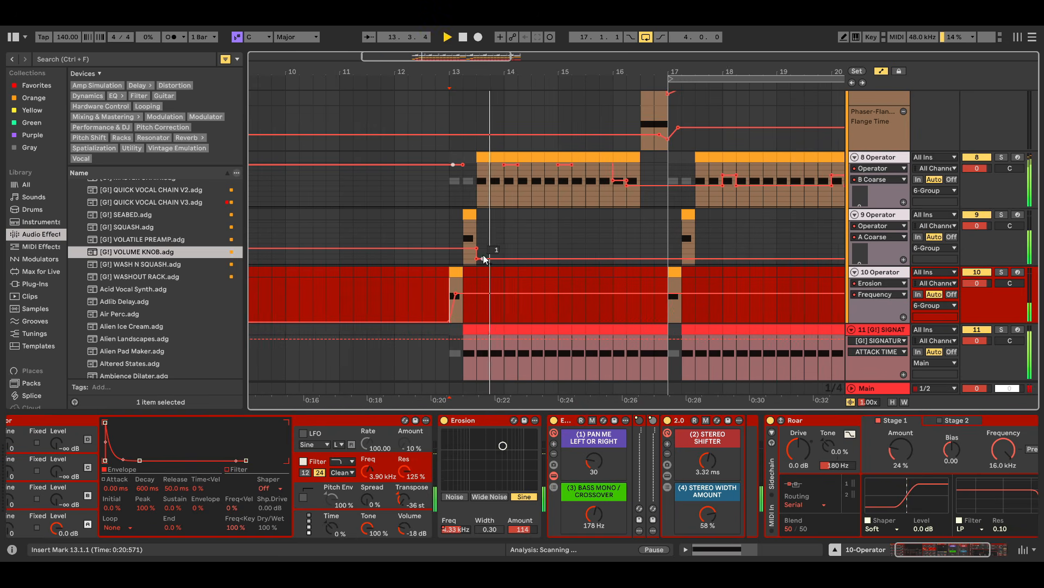
pyautogui.hscroll(3, 483, 257)
pyautogui.scroll(3, 701, 275)
# - Set band 4 of track 8's last EQ Eight to 4.26 kHz with 6.82 dB gain
pyautogui.click(886, 235)
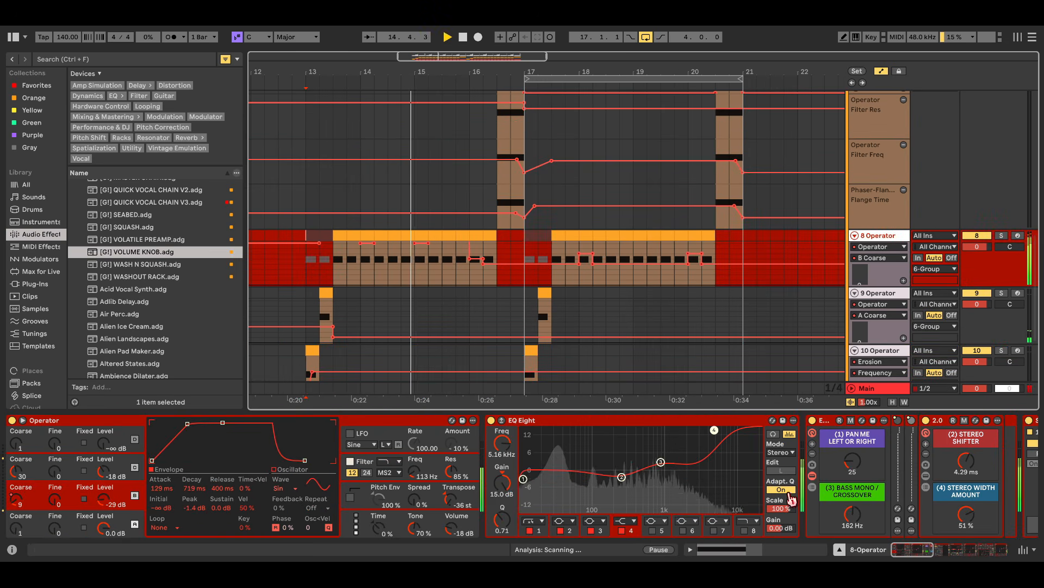
pyautogui.moveTo(880, 460)
pyautogui.mouseDown()
pyautogui.moveTo(860, 443)
pyautogui.moveTo(877, 437)
pyautogui.moveTo(877, 452)
pyautogui.mouseUp()
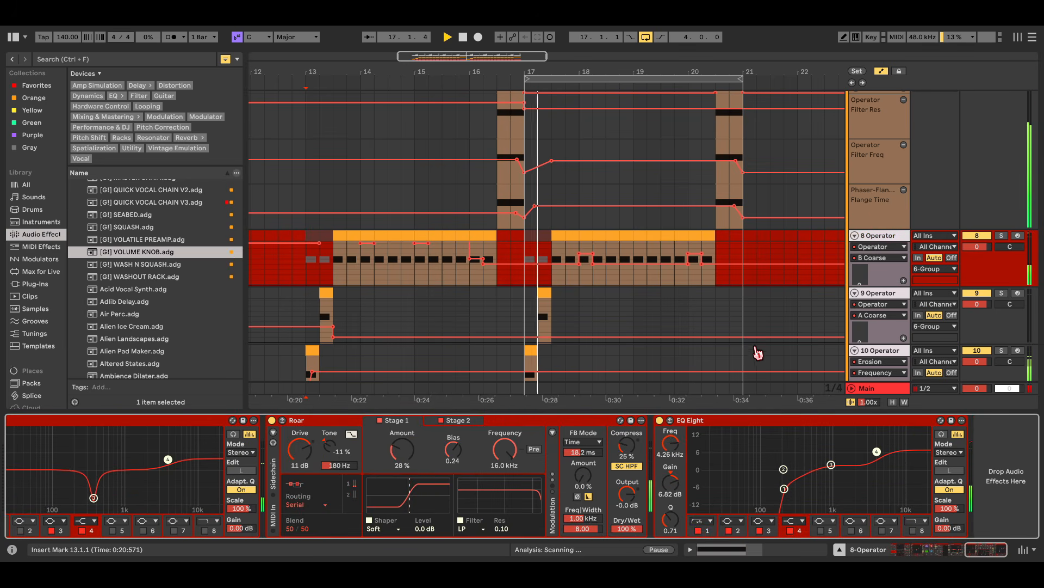
pyautogui.press('space')
# - Copy all layers of the eight bars from 13 to 21 and paste them at bar 5
pyautogui.press('a')
pyautogui.scroll(10, 653, 283)
pyautogui.hscroll(-2, 653, 283)
pyautogui.hotkey('ctrl', 'a')
pyautogui.scroll(-3, 401, 117)
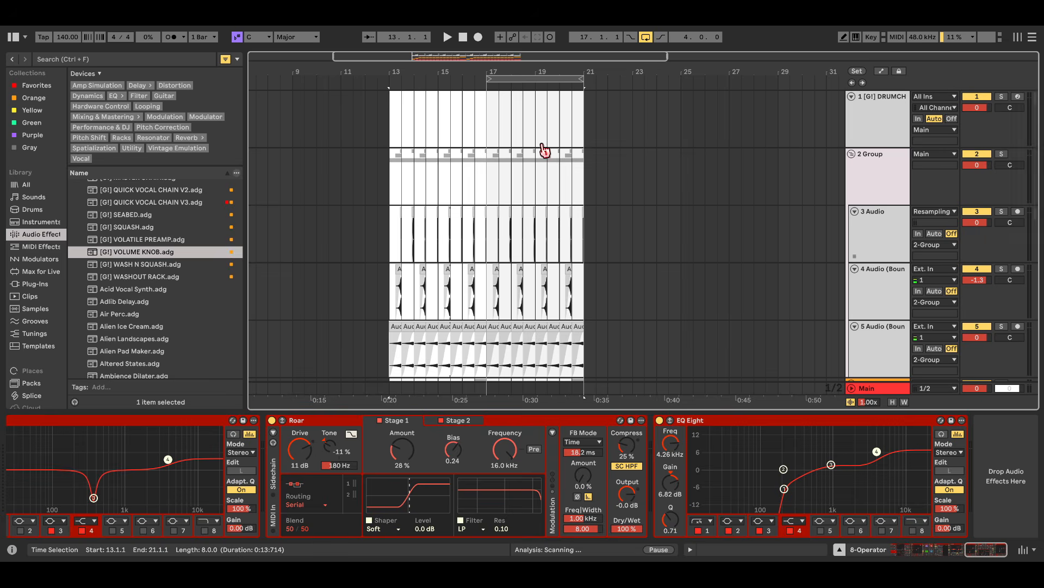
pyautogui.hscroll(-3, 546, 148)
pyautogui.click(352, 121)
pyautogui.hotkey('ctrl', 'v')
pyautogui.scroll(-6, 559, 256)
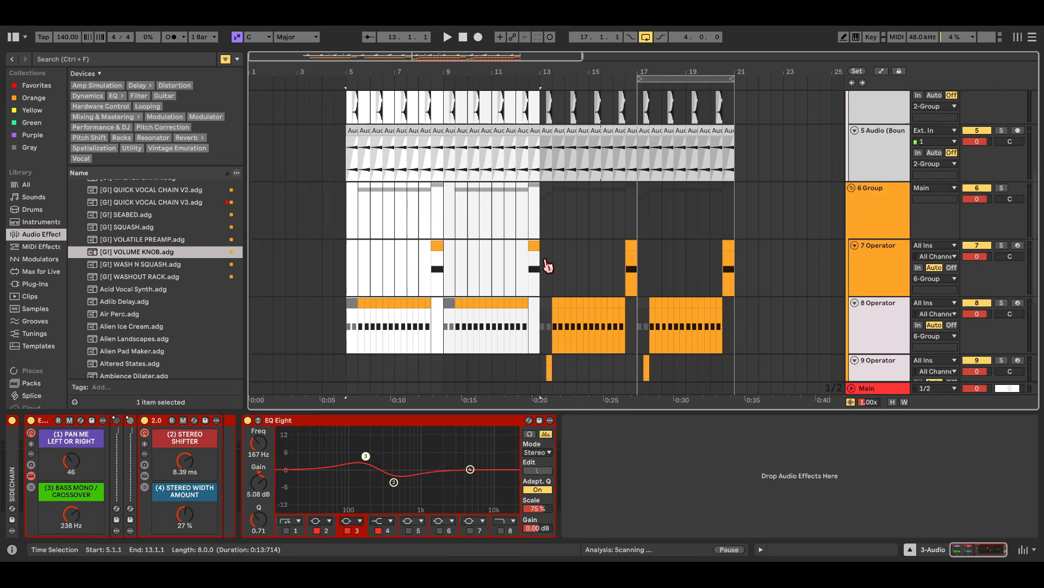
pyautogui.scroll(4, 571, 245)
# - Reshape the Filter Freq and Flange Time automation within track 7's clip at 12.3, listening to the soloed track
pyautogui.click(354, 183)
pyautogui.press('z')
pyautogui.press('a')
pyautogui.press('space')
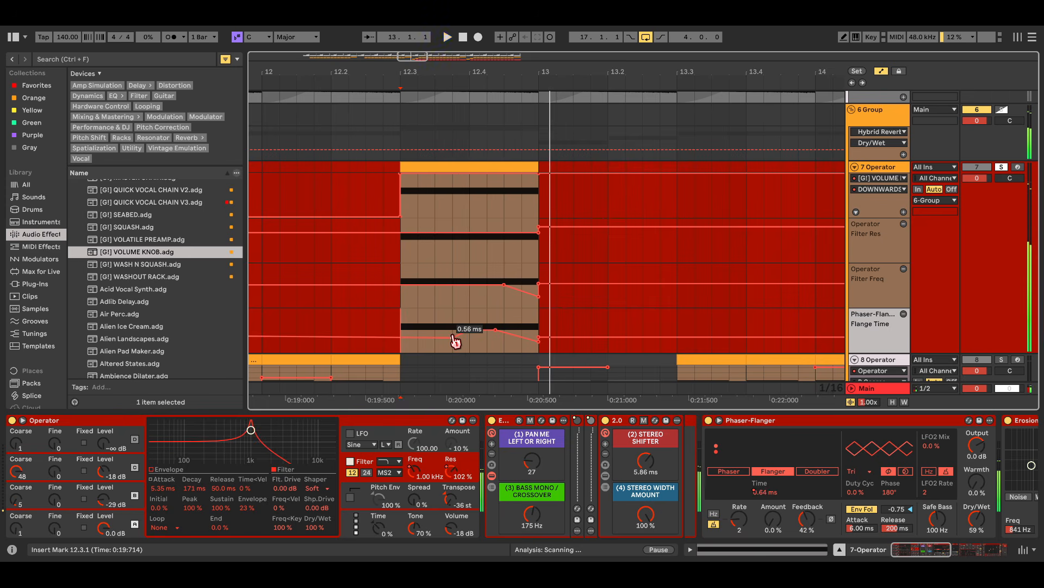
pyautogui.click(352, 260)
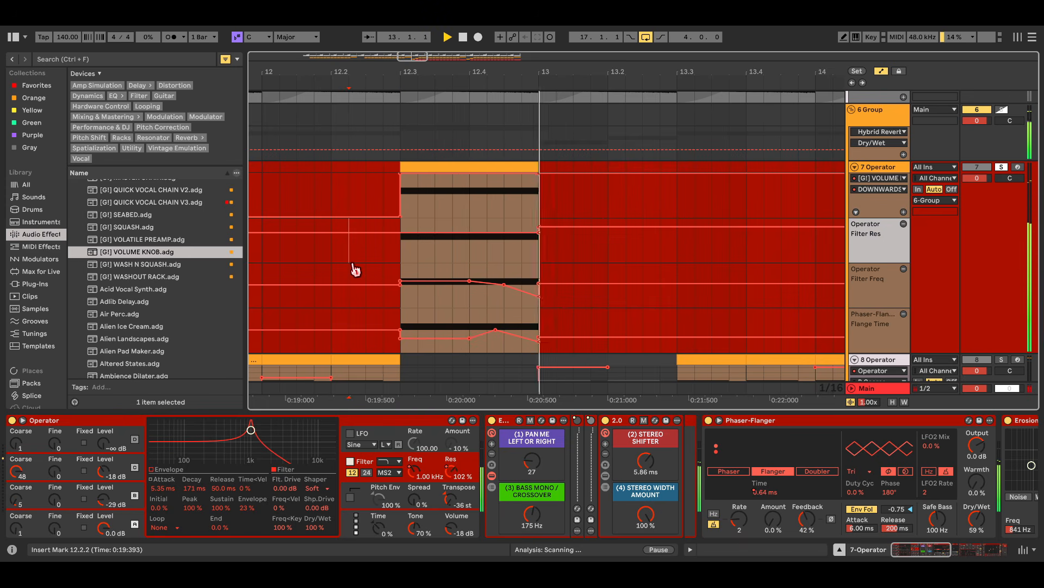
pyautogui.press('a')
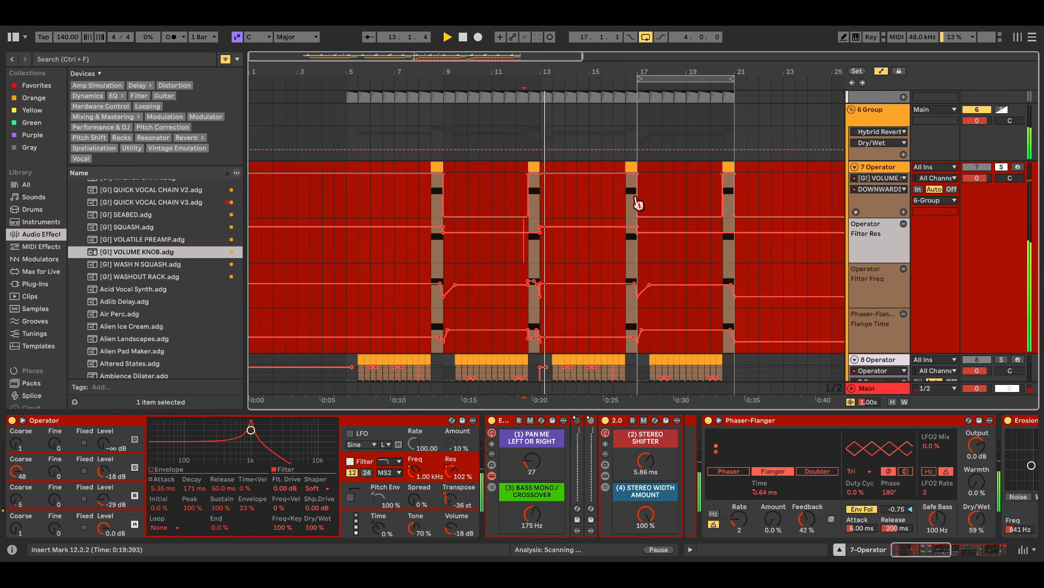
# - Switch to a triplet grid, trim track 8's clip at 12.1.1 to end at 12.1.3+, and duplicate it twice up to 12.3
pyautogui.click(577, 216)
pyautogui.click(574, 208)
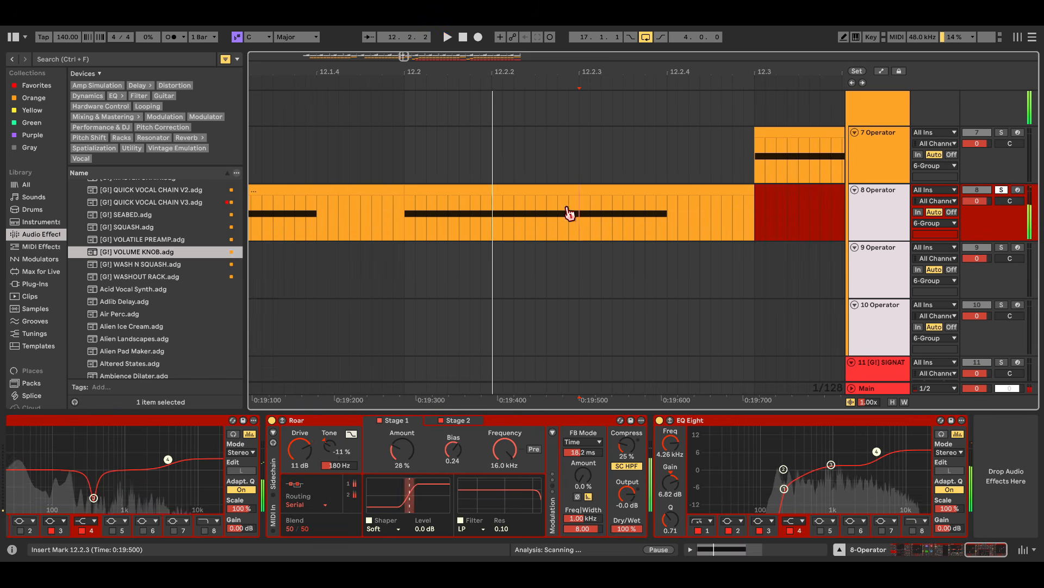
pyautogui.press('space')
pyautogui.click(532, 210)
pyautogui.scroll(2, 530, 223)
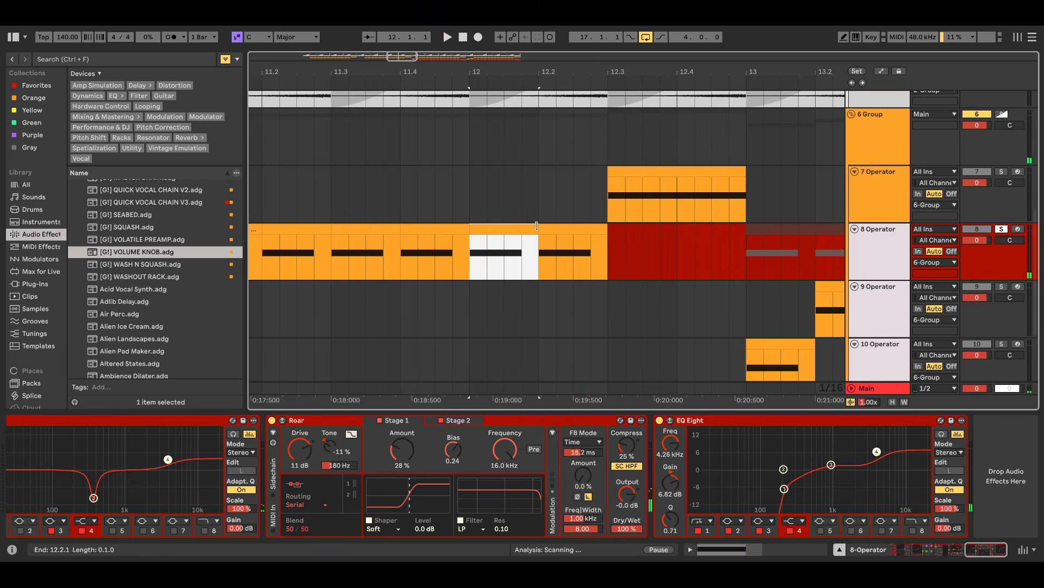
pyautogui.hotkey('ctrl', '3')
pyautogui.moveTo(537, 226); pyautogui.dragTo(516, 227)
pyautogui.hotkey('ctrl', 'd')
pyautogui.hotkey('ctrl', 'd')
pyautogui.click(488, 229)
pyautogui.press('space')
pyautogui.press('space')
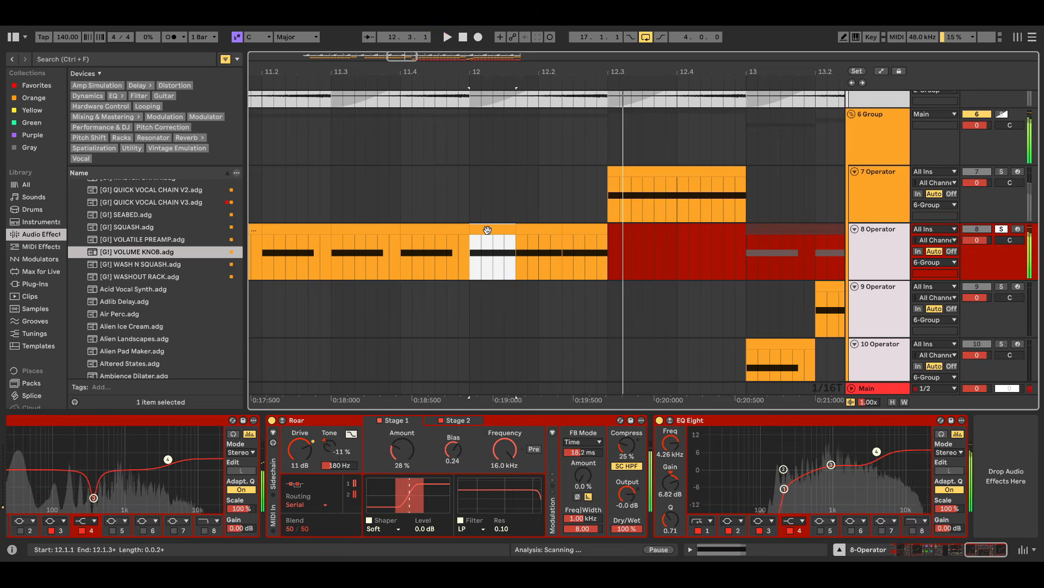
# - Shorten the C#3 note in the triplet clip at bar 12 to end at 1.1.3 and duplicate the clip twice again
pyautogui.doubleClick(488, 230)
pyautogui.press('a')
pyautogui.press('space')
pyautogui.click(569, 491)
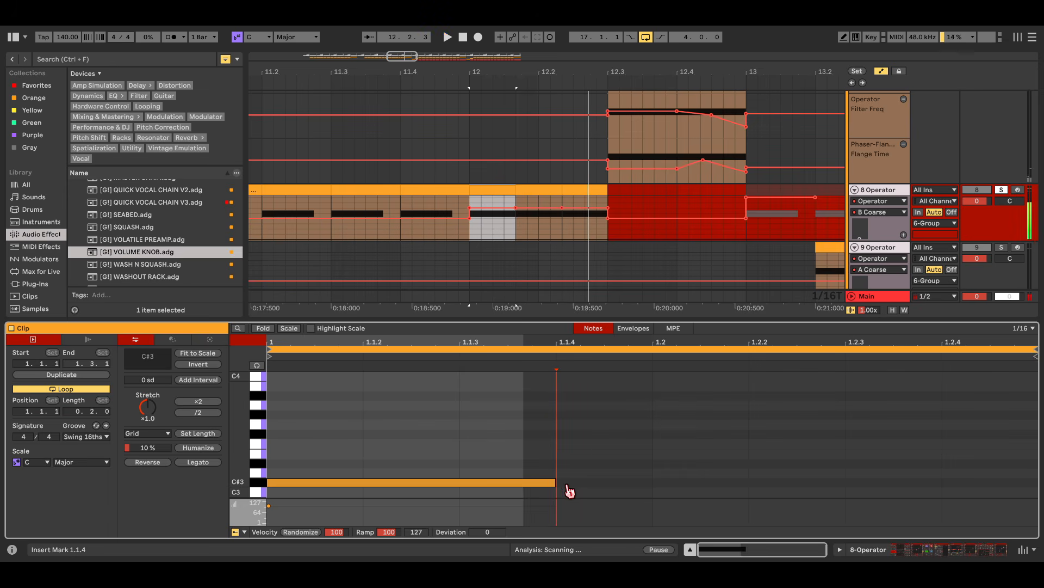
pyautogui.moveTo(555, 479); pyautogui.dragTo(449, 488)
pyautogui.press('space')
pyautogui.click(506, 190)
pyautogui.hotkey('ctrl', 'd')
pyautogui.hotkey('ctrl', 'd')
pyautogui.click(490, 188)
pyautogui.press('space')
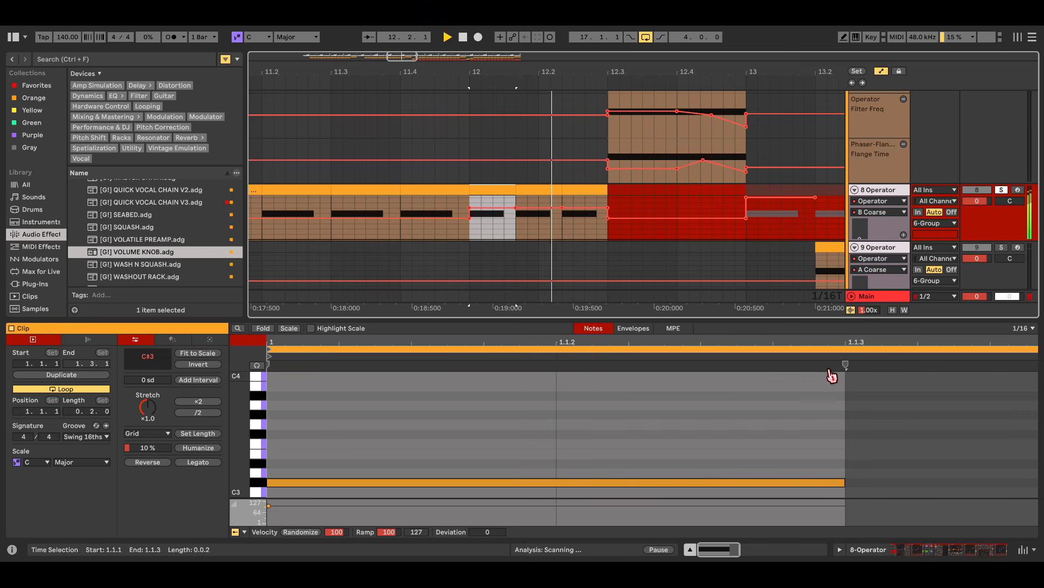
# - Automate Operator Time in its own lane over track 8's triplet stabs at bar 12 and vary B Coarse in steps across bars 10 to 12
pyautogui.click(903, 234)
pyautogui.moveTo(469, 256); pyautogui.dragTo(608, 255)
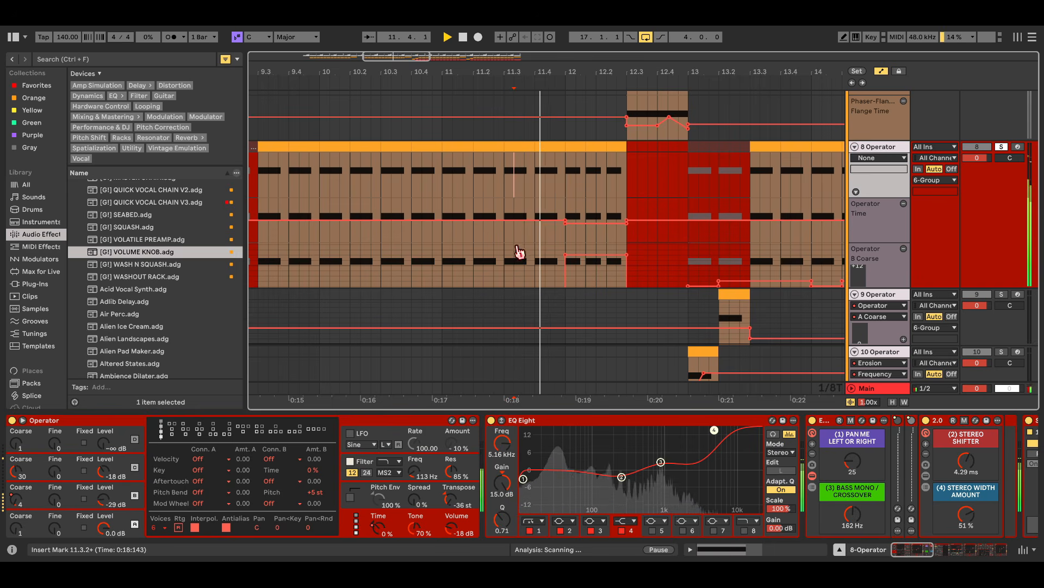
pyautogui.scroll(1, 630, 188)
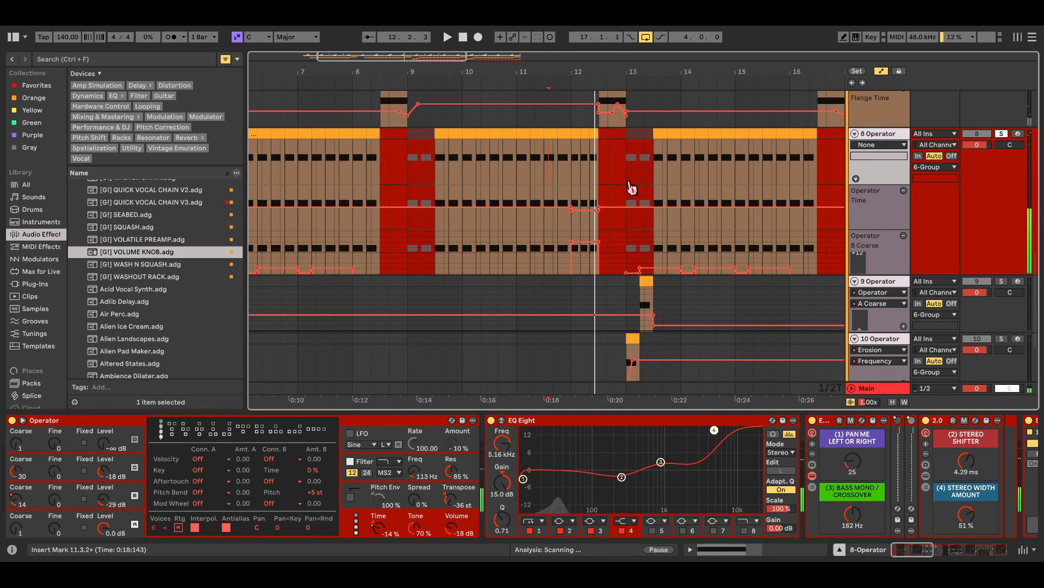
pyautogui.scroll(4, 629, 169)
pyautogui.moveTo(627, 168); pyautogui.dragTo(366, 168)
pyautogui.scroll(-2, 613, 181)
pyautogui.hscroll(-1, 608, 176)
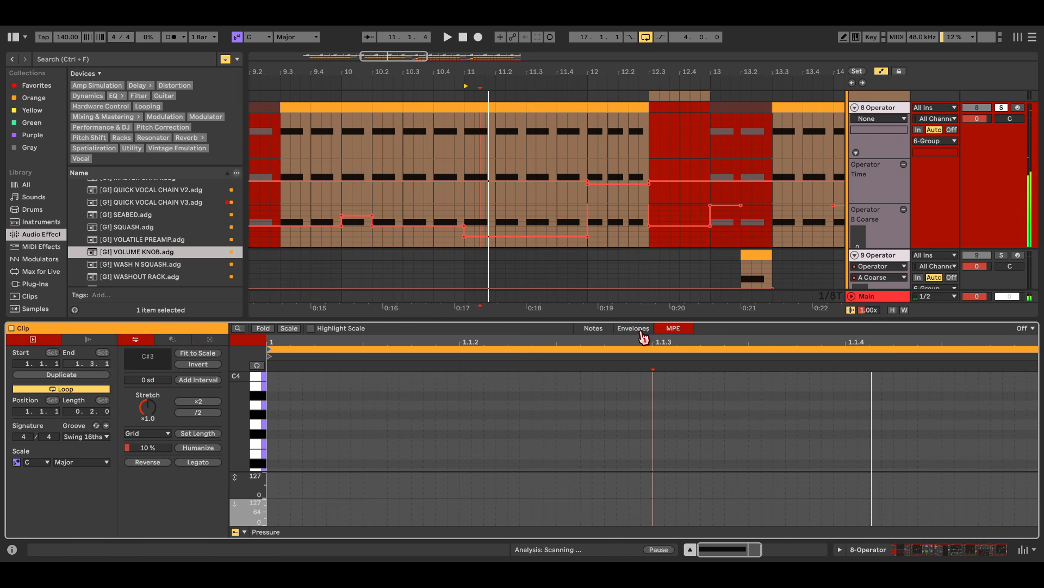
# - Add a Pitch Bend breakpoint at 1.1.3 in track 8's clip and bend the envelope up to 8191 at 1.1.4
pyautogui.click(607, 330)
pyautogui.press('space')
pyautogui.press('space')
pyautogui.click(633, 329)
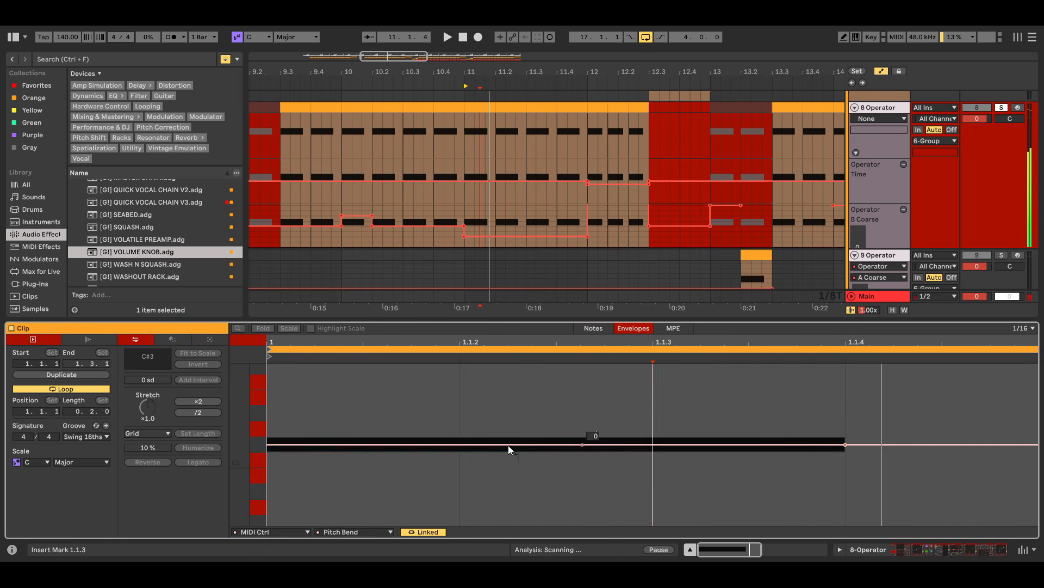
pyautogui.click(653, 445)
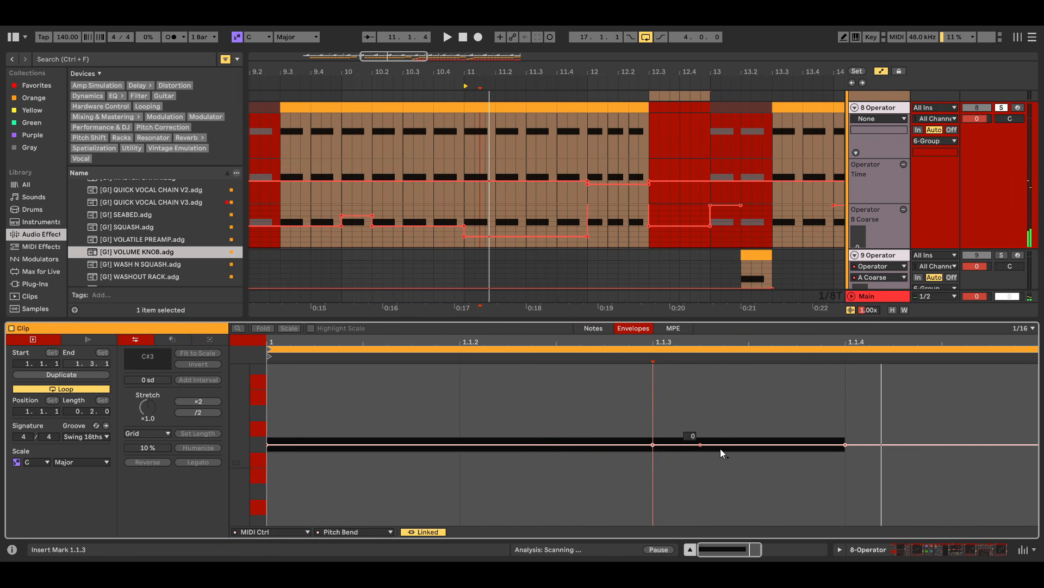
pyautogui.moveTo(729, 448); pyautogui.dragTo(845, 364)
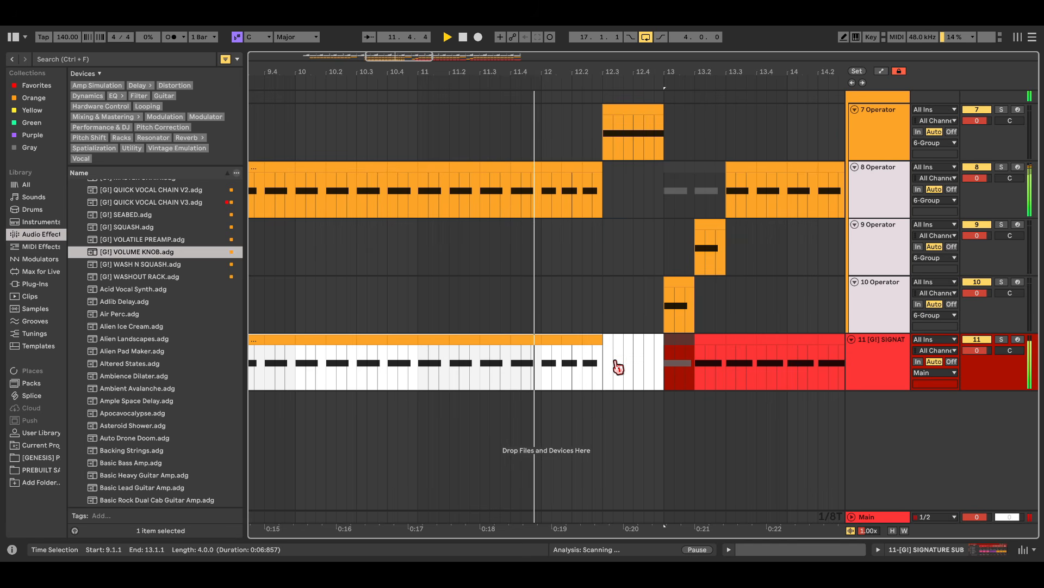
# - Listen to the sub on track 11 in solo and open its clip at 11.3 for inspection
pyautogui.click(608, 362)
pyautogui.press('space')
pyautogui.press('s')
pyautogui.click(493, 341)
pyautogui.press('space')
pyautogui.scroll(-3, 491, 341)
pyautogui.click(443, 340)
pyautogui.press('space')
pyautogui.press('space')
pyautogui.doubleClick(447, 350)
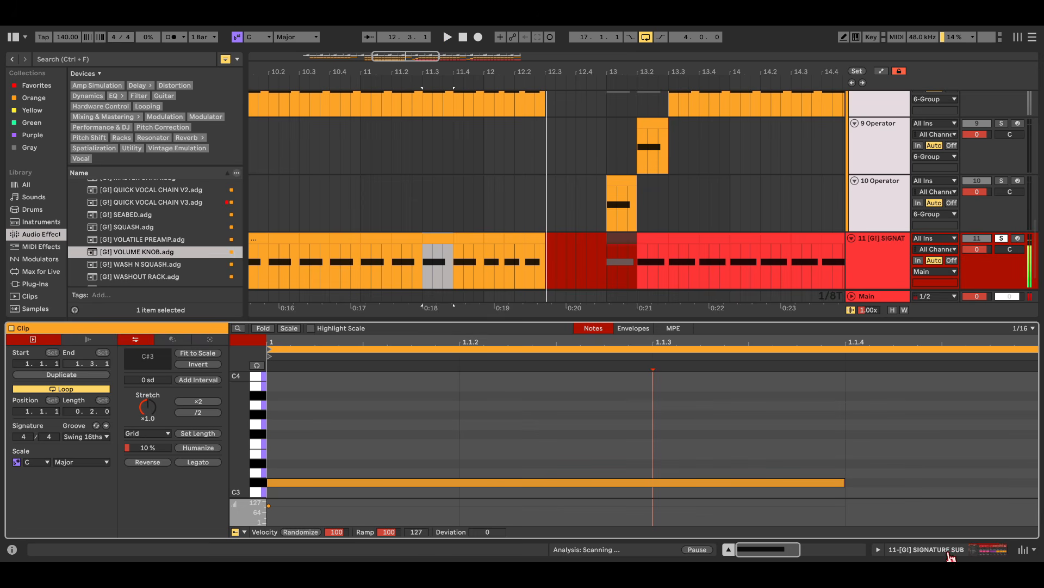
# - Solo and play track 8 from 9.3, and set its Operator's pitch bend range to +12 st
pyautogui.scroll(4, 468, 224)
pyautogui.hscroll(-2, 356, 214)
pyautogui.click(338, 166)
pyautogui.press('s')
pyautogui.press('space')
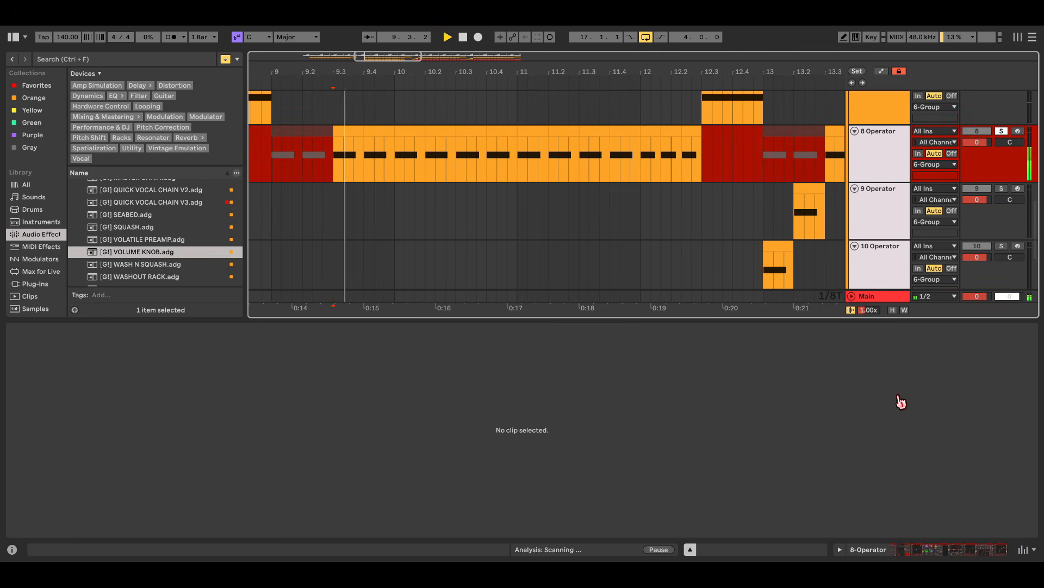
pyautogui.hotkey('shift', 'Tab')
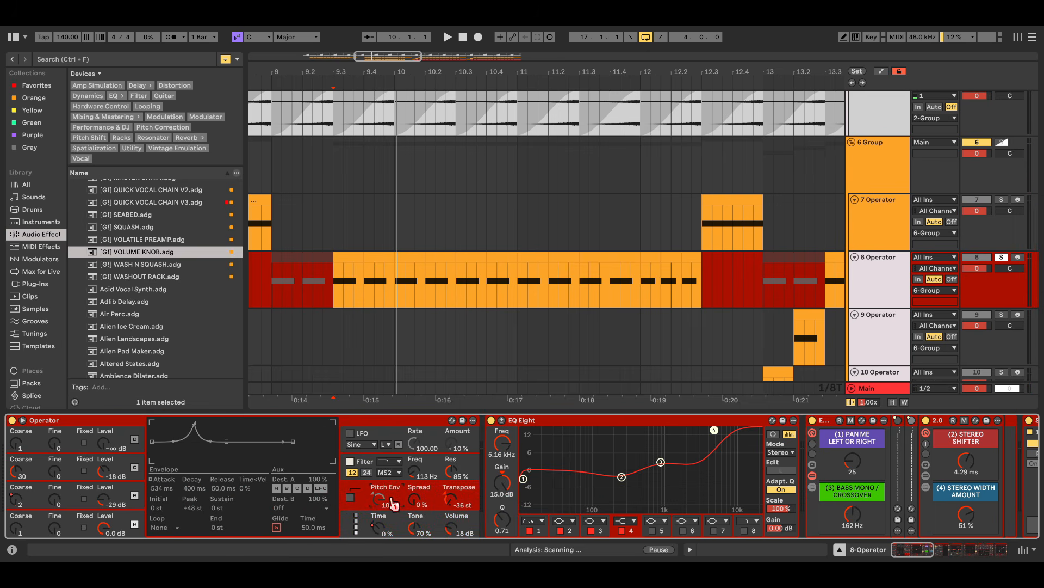
pyautogui.click(356, 532)
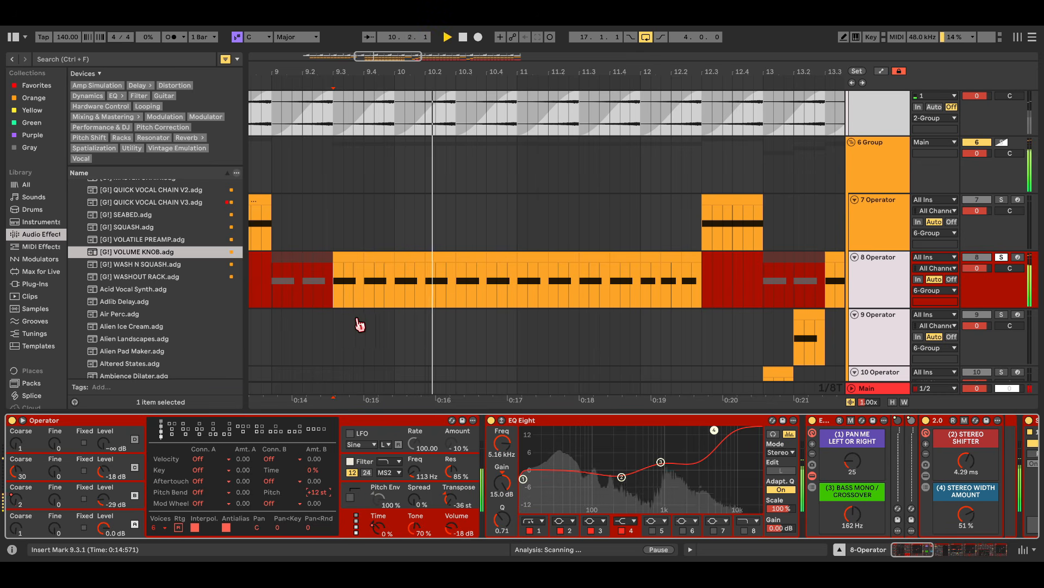
# - Lower the Pitch Bend envelope's end point at 1.1.4 in track 8's clip at 9.3 to 2929 during playback
pyautogui.hotkey('shift', 'Tab')
pyautogui.click(633, 329)
pyautogui.click(594, 329)
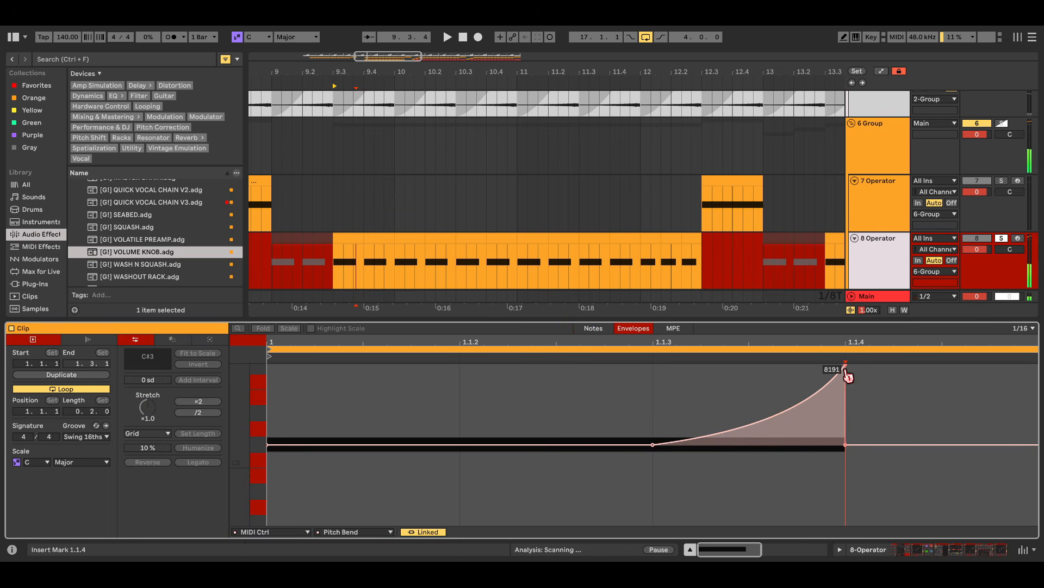
pyautogui.press('space')
pyautogui.moveTo(846, 373); pyautogui.dragTo(847, 420)
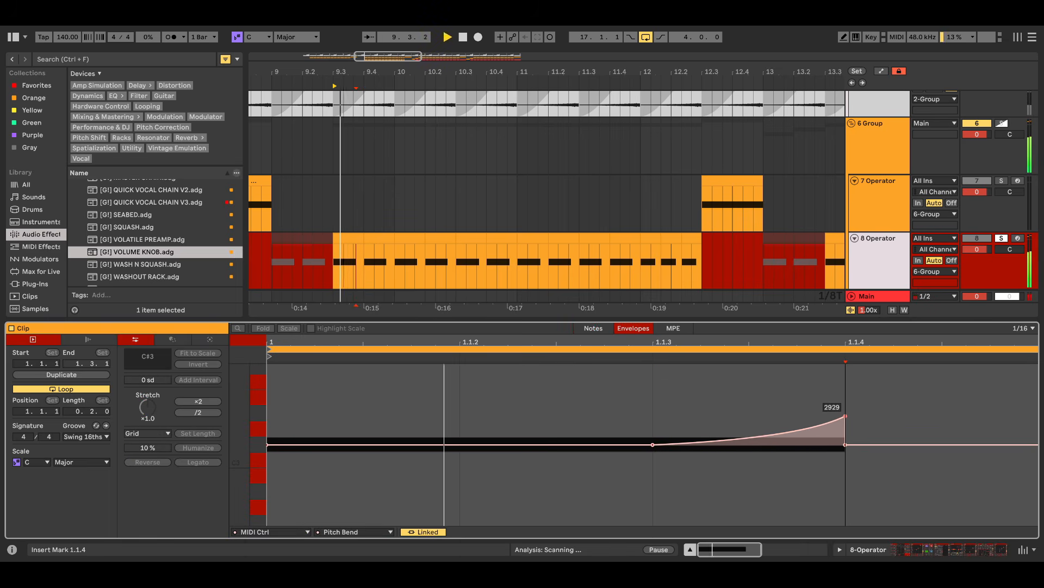
# - Copy track 8's clips from 9.3 to 12.1 onto the sub on track 11 and hear them unsoloed
pyautogui.click(354, 238)
pyautogui.scroll(-2, 541, 242)
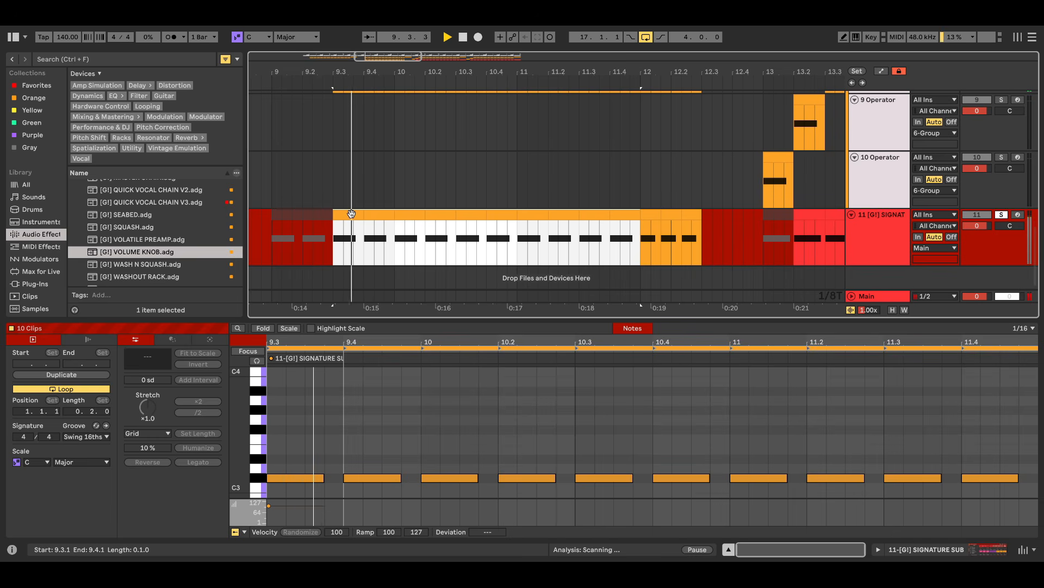
pyautogui.press('s')
pyautogui.click(731, 550)
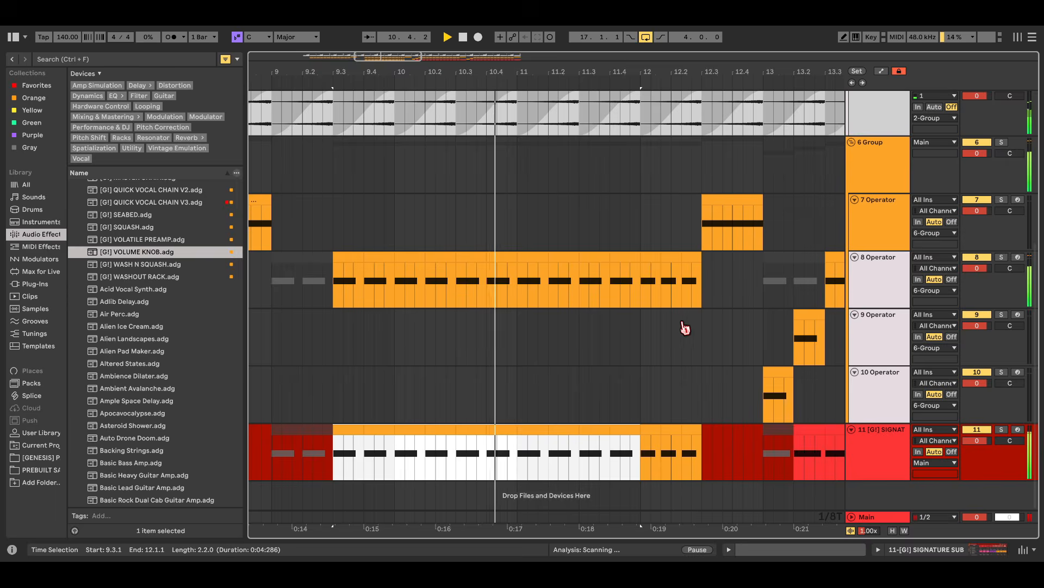
# - Play the full mix and lower the Filter Freq automation point at 8.3 on track 7
pyautogui.scroll(-4, 661, 335)
pyautogui.scroll(2, 492, 393)
pyautogui.hscroll(-2, 489, 393)
pyautogui.click(664, 447)
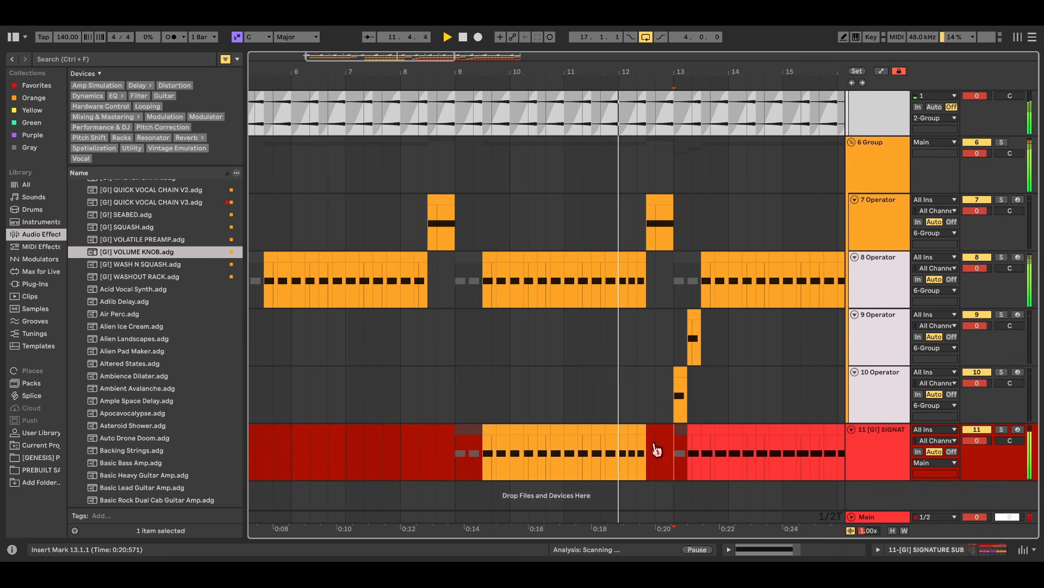
pyautogui.hscroll(-5, 746, 420)
pyautogui.click(602, 461)
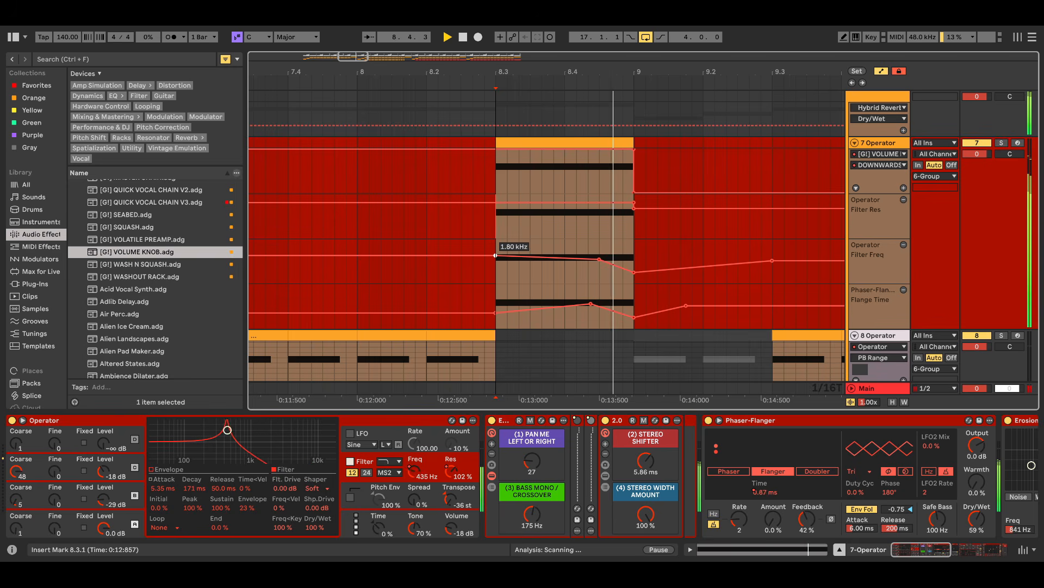
pyautogui.moveTo(495, 255)
pyautogui.mouseDown()
pyautogui.moveTo(495, 277)
pyautogui.moveTo(495, 267)
pyautogui.mouseUp()
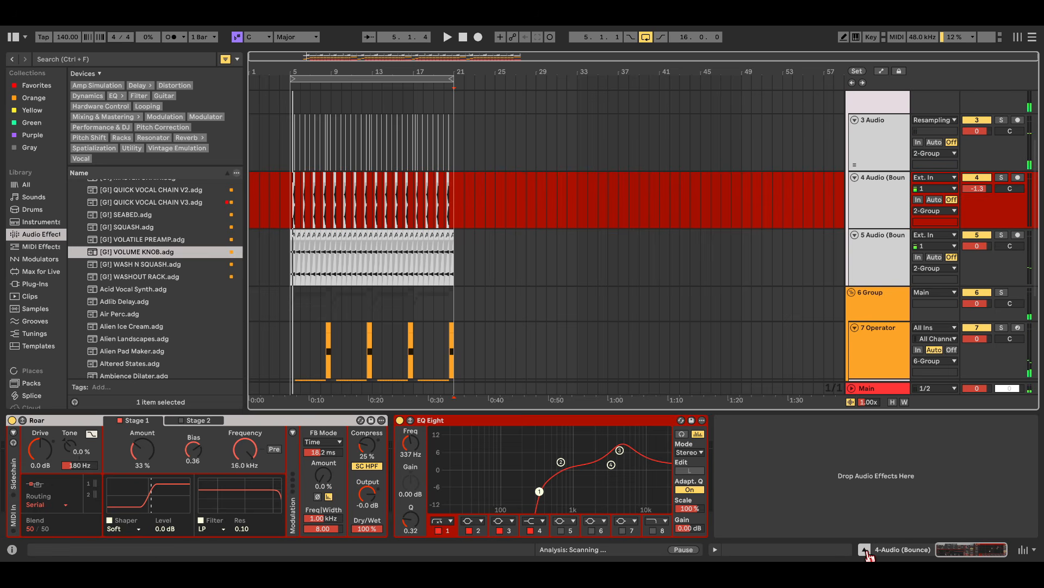
# - Select audio tracks 3 to 5 together and place the insert marker at the arrangement's end at bar 21
pyautogui.click(865, 549)
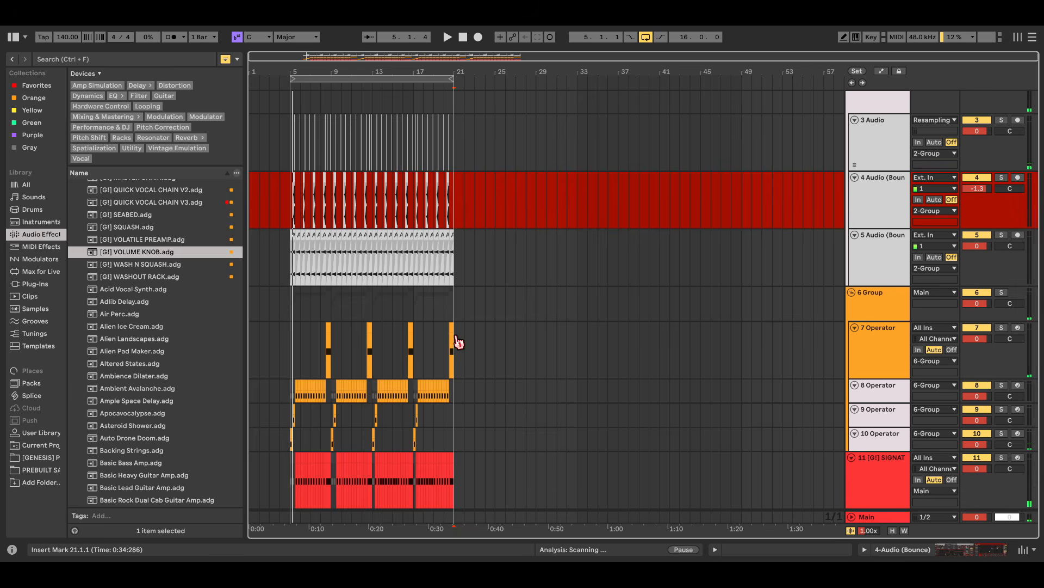
pyautogui.scroll(5, 335, 271)
pyautogui.click(871, 233)
pyautogui.scroll(-3, 834, 228)
pyautogui.keyDown('shift'); pyautogui.click(871, 142); pyautogui.keyUp('shift')
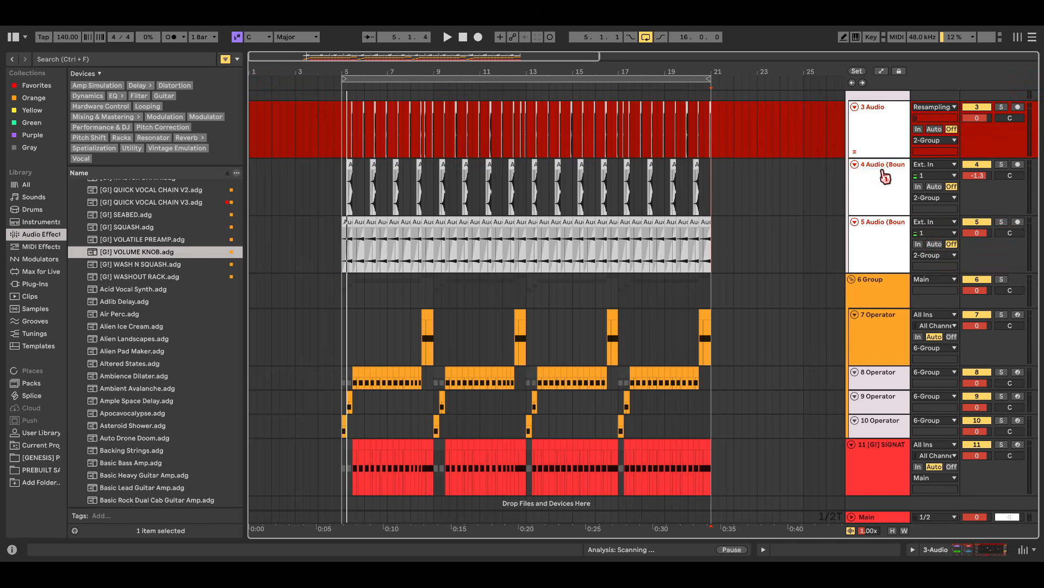
pyautogui.click(711, 152)
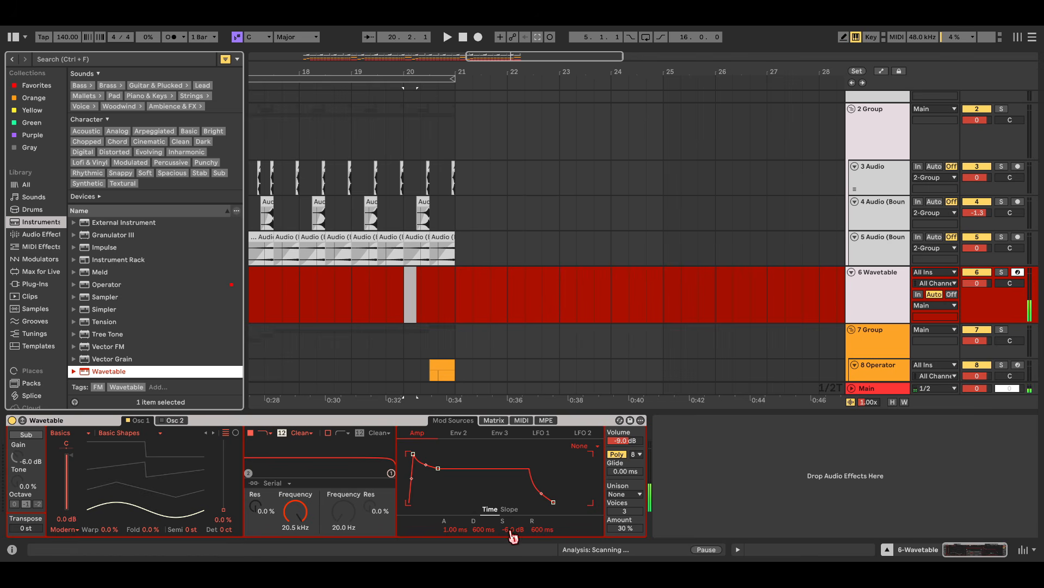
# - Shape the Wavetable pad with 2.49 s attack, 0.0 dB sustain, 6.38 ms release and a wavetable position of 53%
pyautogui.moveTo(513, 536); pyautogui.dragTo(513, 514)
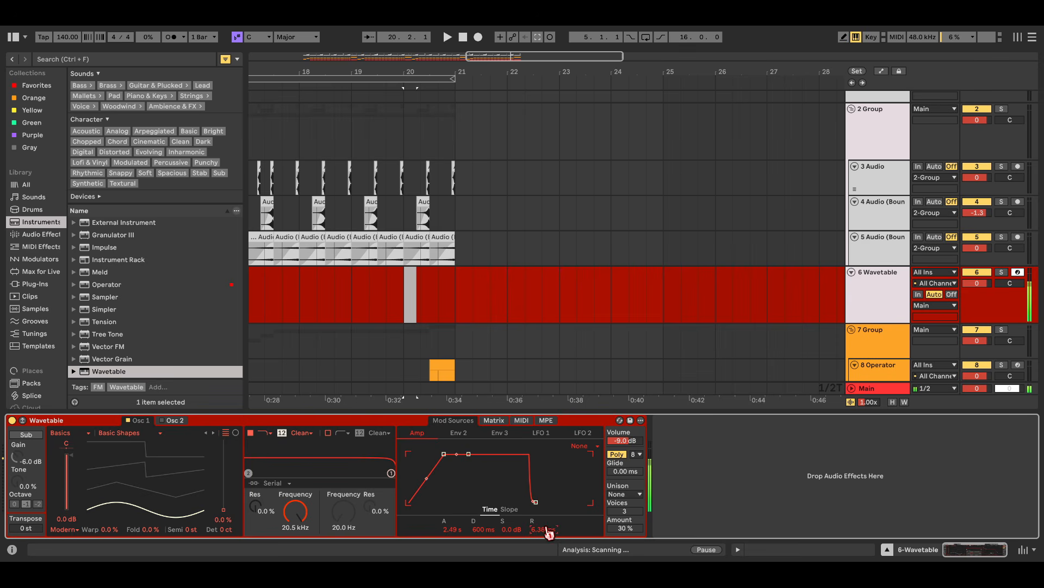
pyautogui.moveTo(152, 474); pyautogui.dragTo(152, 467)
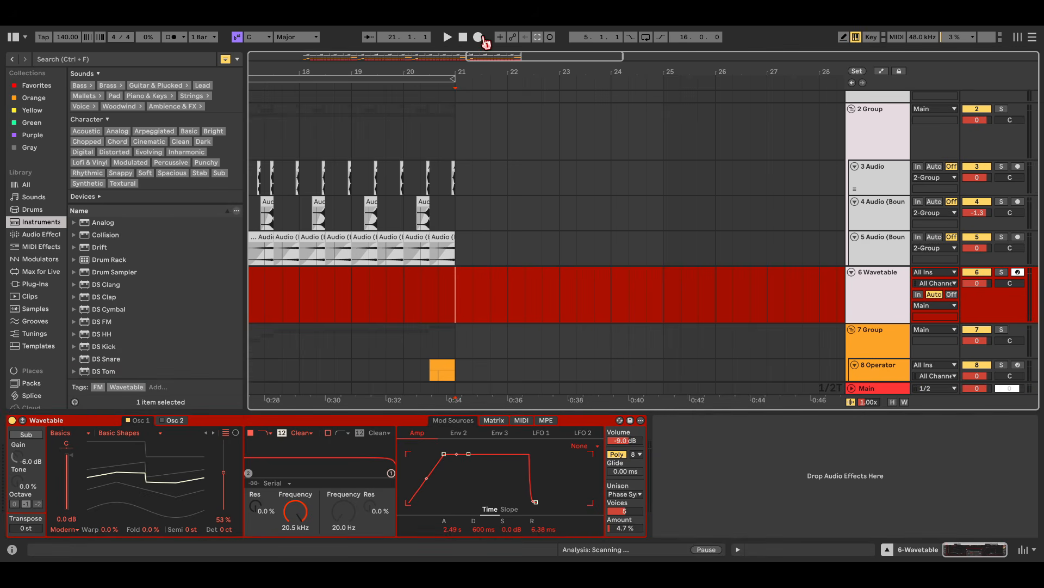
pyautogui.press('space')
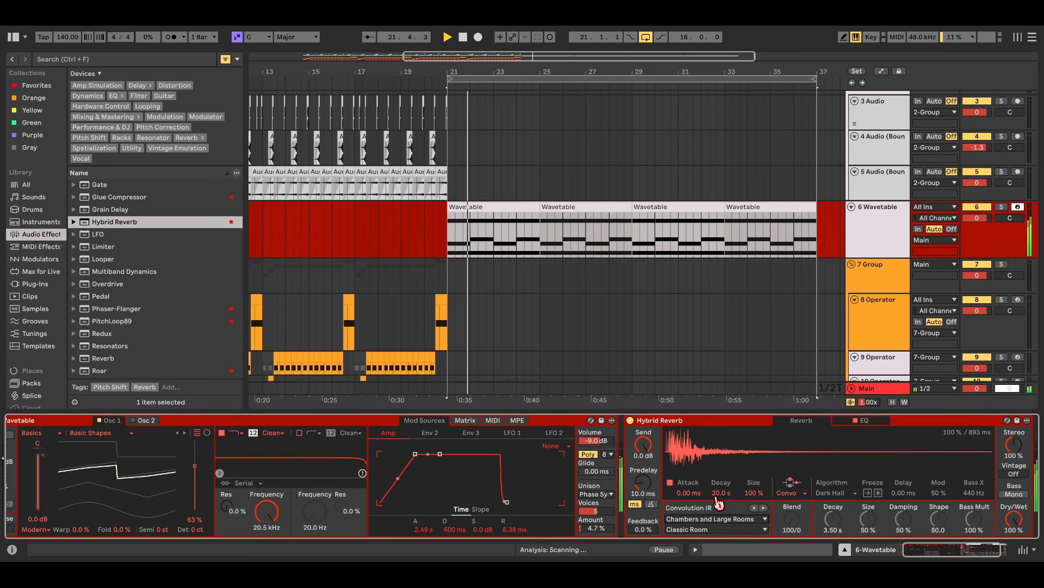
# - Choose the Halls impulse response Rich Verb LR in the pad's Hybrid Reverb and insert a Chorus-Ensemble after Wavetable
pyautogui.click(716, 499)
pyautogui.click(764, 508)
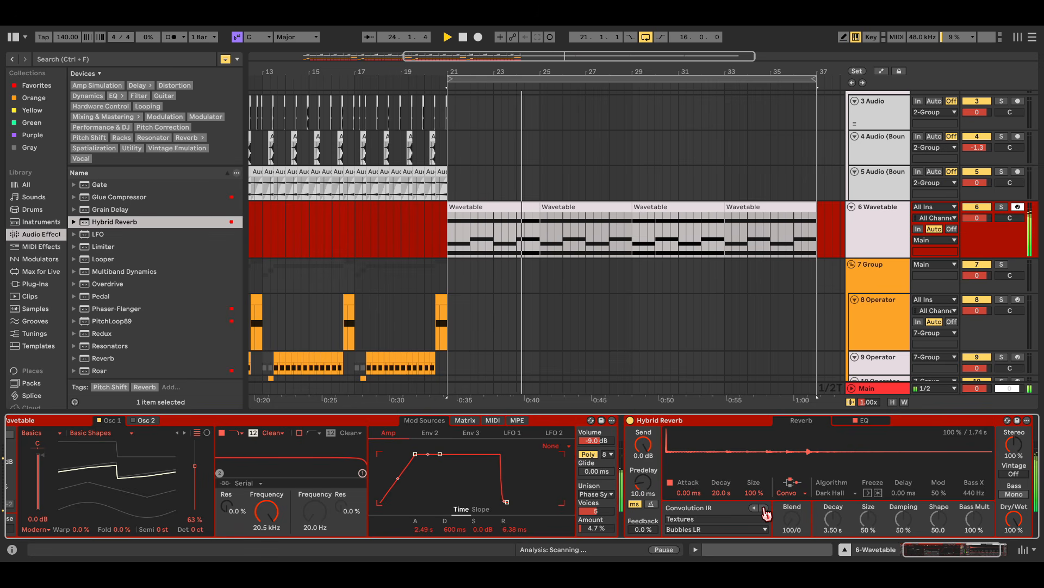
pyautogui.click(764, 508)
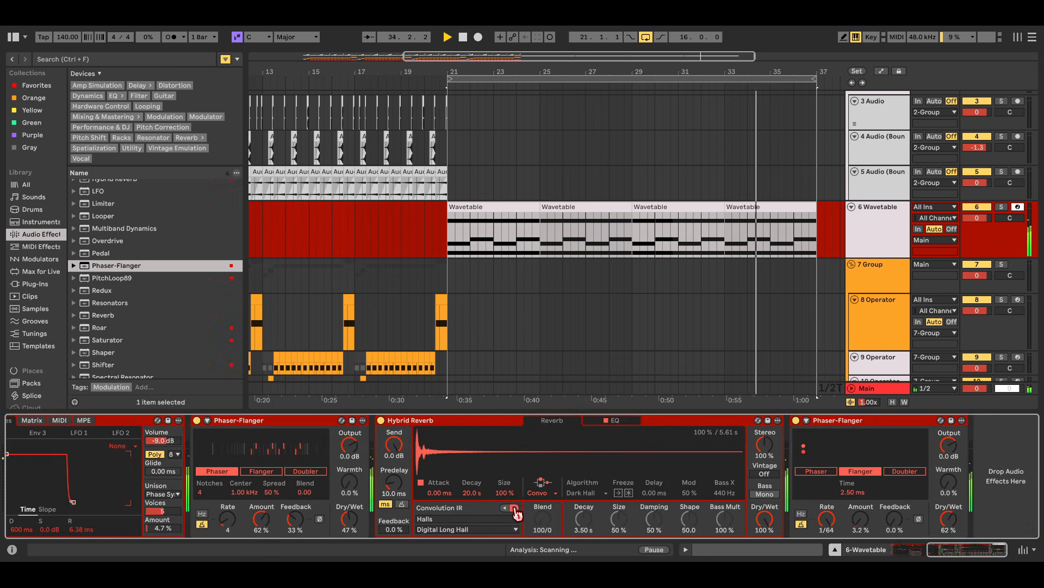
pyautogui.click(515, 508)
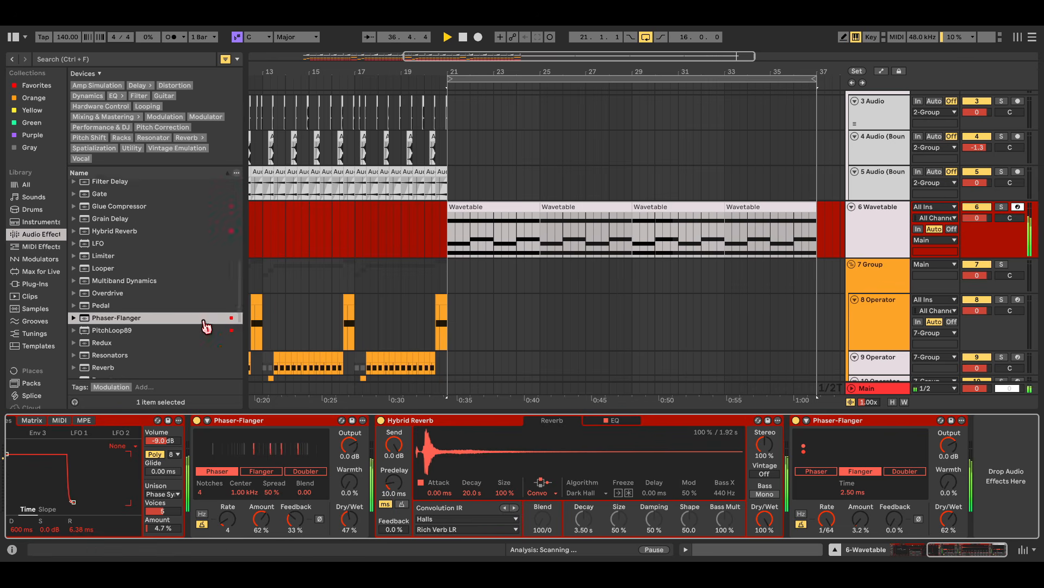
pyautogui.doubleClick(210, 296)
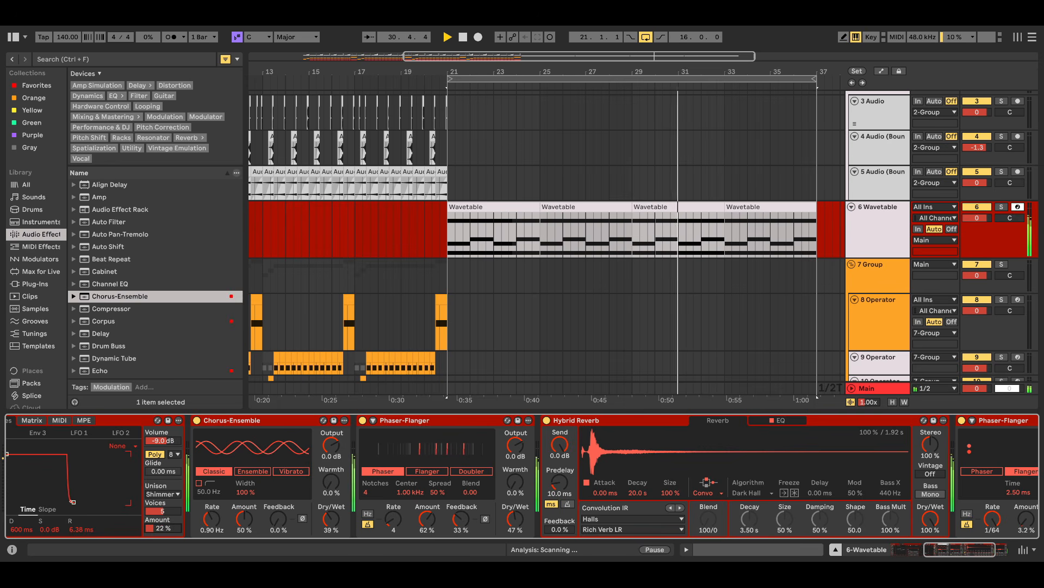
pyautogui.click(279, 426)
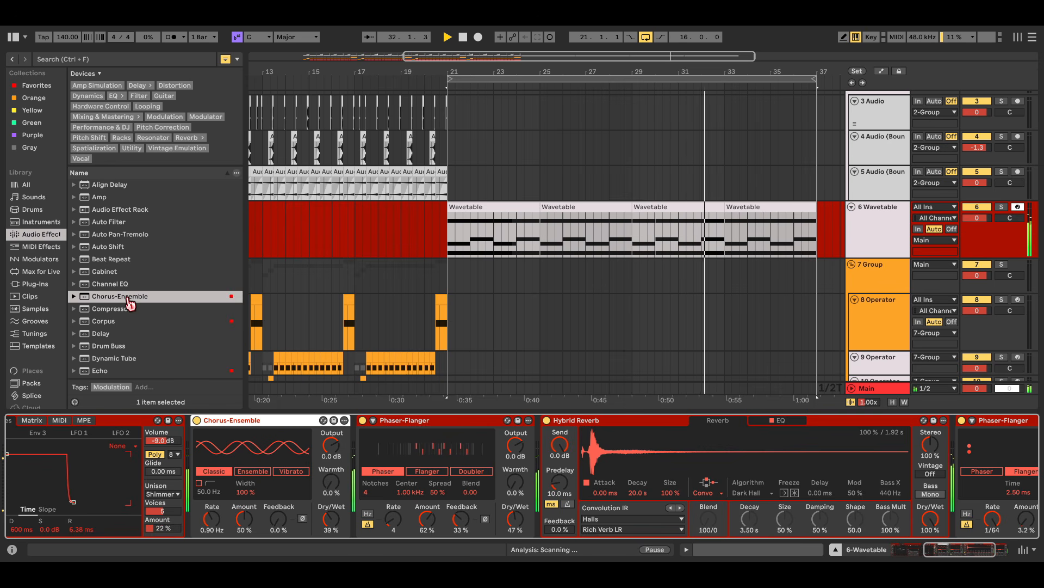
# - Add an EQ Eight at the end of the pad's chain with a low cut and a lowered high cut on band 8
pyautogui.scroll(-5, 146, 326)
pyautogui.click(162, 341)
pyautogui.press('Left')
pyautogui.scroll(-1, 153, 338)
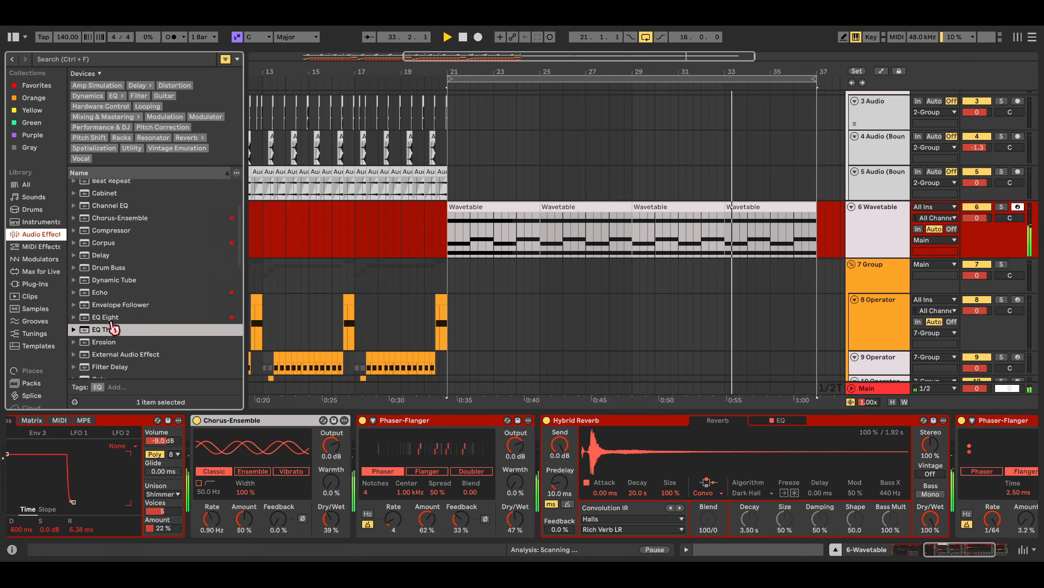
pyautogui.doubleClick(111, 320)
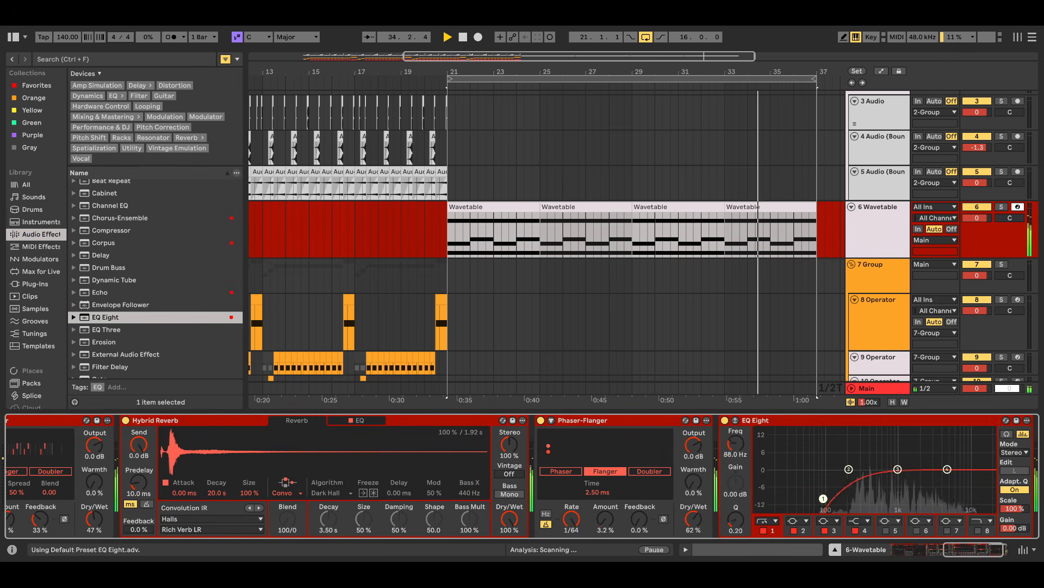
pyautogui.click(977, 530)
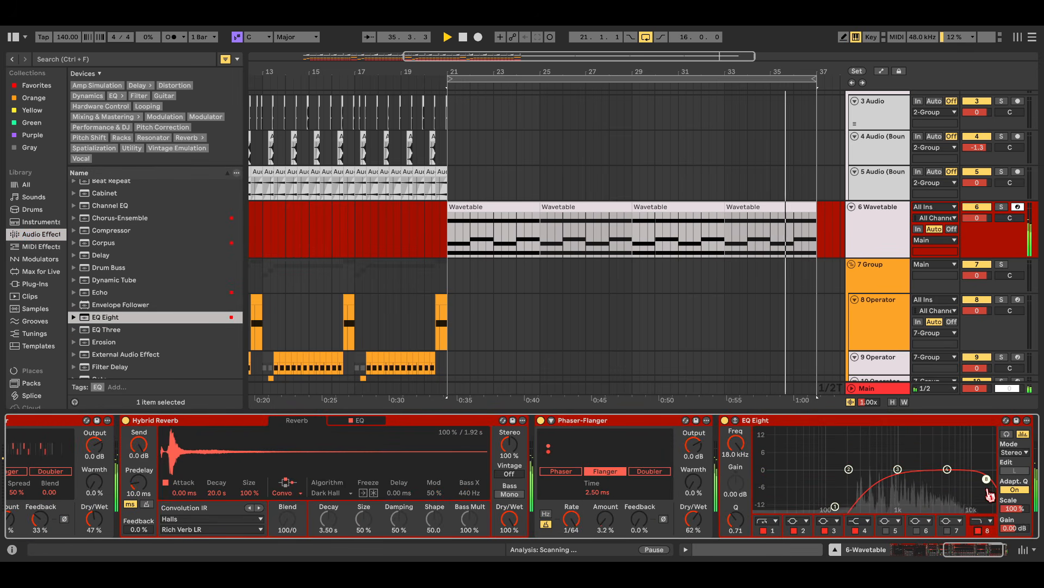
pyautogui.moveTo(987, 481); pyautogui.dragTo(913, 466)
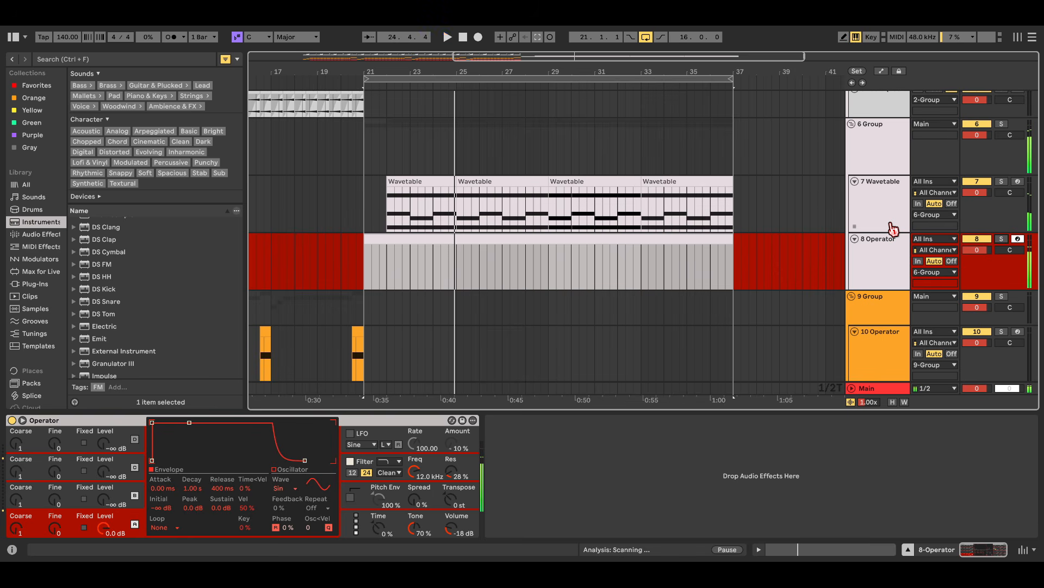
# - Record a four-bar Operator melody on track 8 from bar 21 and delete the empty remainder after bar 25
pyautogui.click(478, 37)
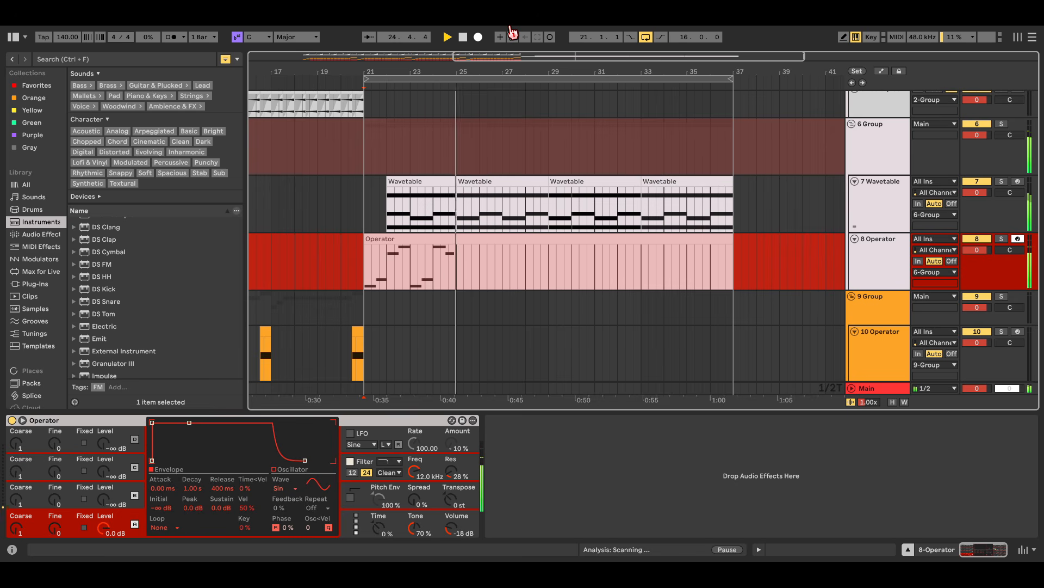
pyautogui.press('space')
pyautogui.press('space')
pyautogui.click(484, 240)
pyautogui.press('Delete')
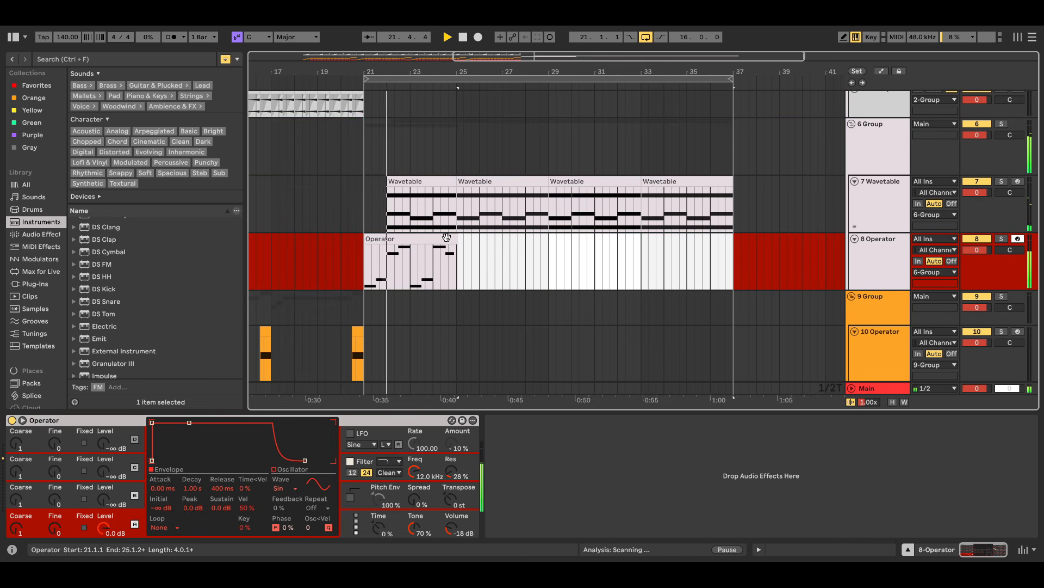
# - Quantize the starts and ends of all notes in the recorded Operator clip to a 1/4 grid at 100%
pyautogui.doubleClick(446, 237)
pyautogui.hotkey('ctrl', 'a')
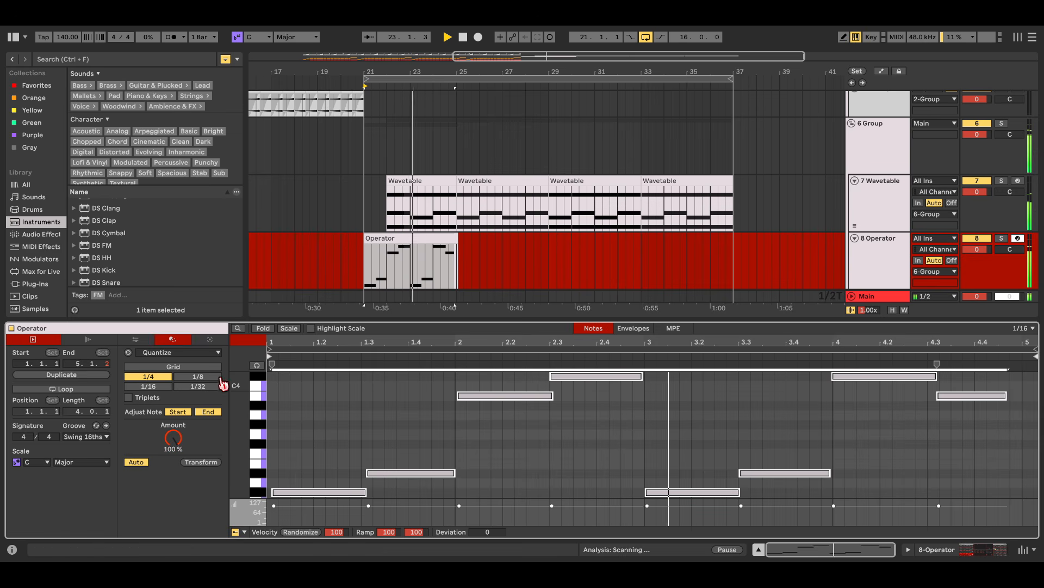
pyautogui.moveTo(177, 440); pyautogui.dragTo(176, 427)
pyautogui.click(822, 427)
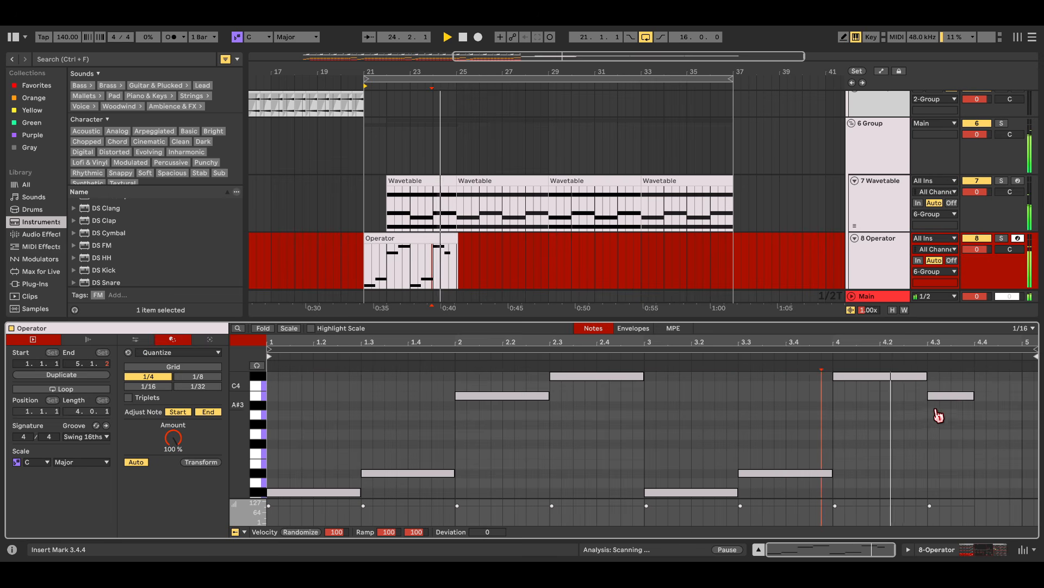
# - Lengthen the melody's last note to 5.1.1 and raise it four semitones, and lower the note at bar 4 two semitones
pyautogui.moveTo(974, 396); pyautogui.dragTo(1013, 399)
pyautogui.click(875, 377)
pyautogui.press('Down')
pyautogui.press('Down')
pyautogui.click(977, 396)
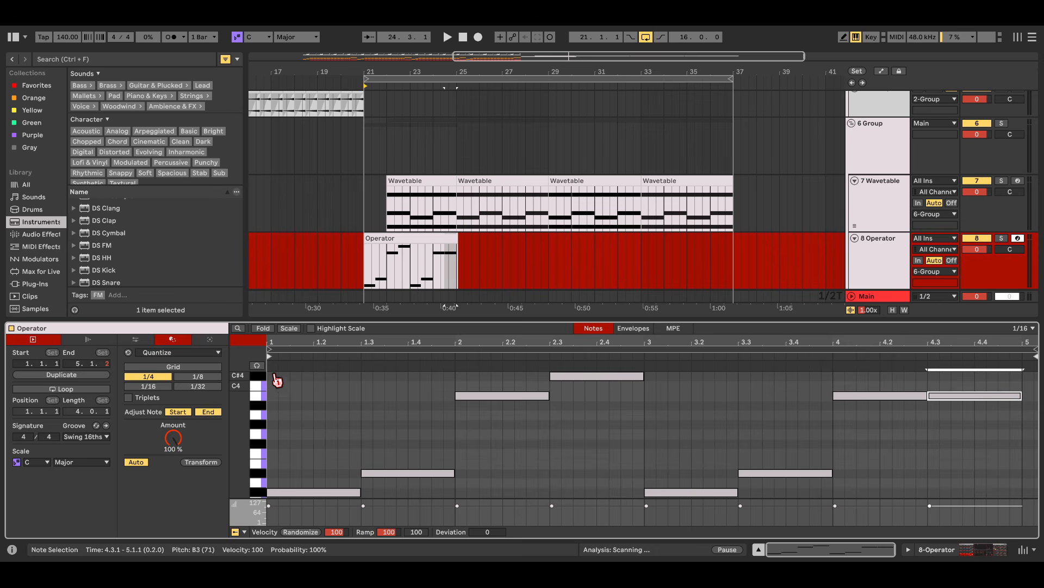
pyautogui.press('Up')
pyautogui.press('Up')
pyautogui.press('Up')
pyautogui.press('Up')
pyautogui.press('space')
# - Trim the excess past bar 25 from the Operator clip on track 8 so it spans exactly four bars
pyautogui.click(435, 239)
pyautogui.moveTo(459, 256); pyautogui.dragTo(476, 255)
pyautogui.press('Delete')
pyautogui.click(436, 242)
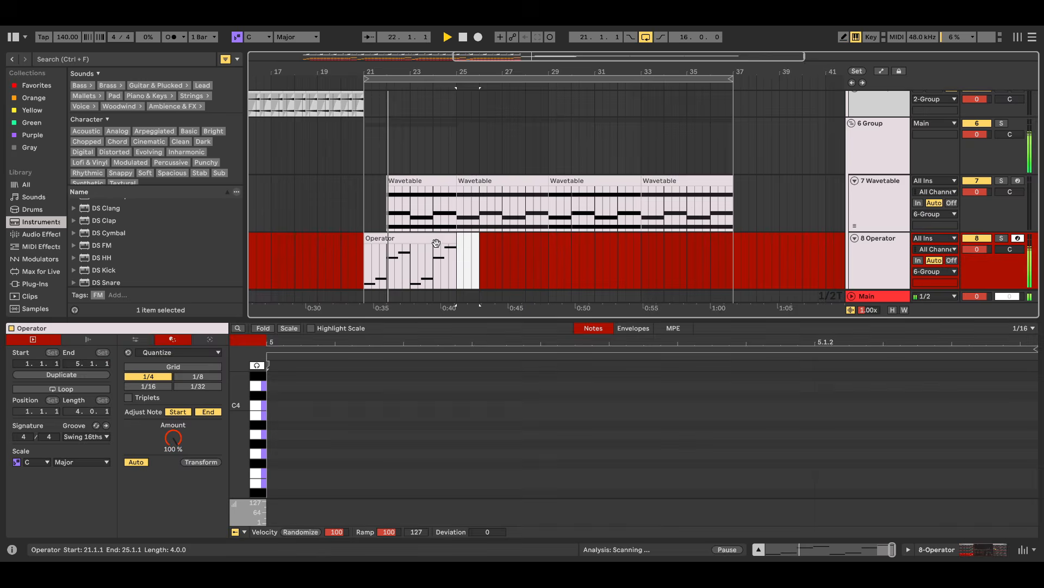
# - Duplicate the four-bar Operator melody clip on track 8 three times to fill bars 21 to 37
pyautogui.hotkey('ctrl', 'd')
pyautogui.hotkey('ctrl', 'd')
pyautogui.hotkey('ctrl', 'd')
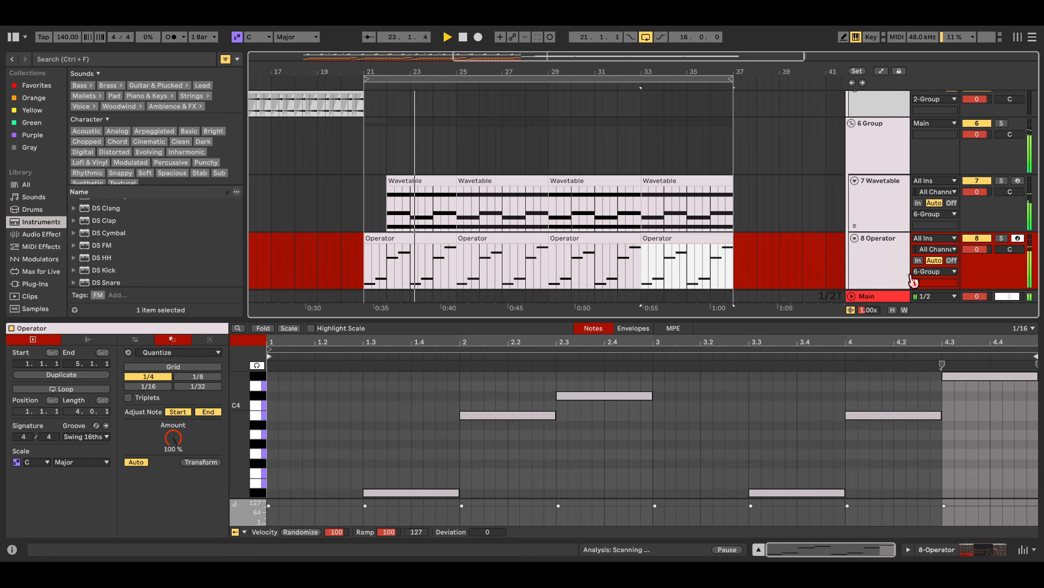
# - Replace the Operator instrument on track 8 with Wavetable
pyautogui.click(915, 279)
pyautogui.click(992, 548)
pyautogui.scroll(-3, 120, 299)
pyautogui.scroll(-1, 133, 310)
pyautogui.moveTo(162, 372); pyautogui.dragTo(134, 375)
pyautogui.click(110, 374)
# - Set Wavetable's unison to Noise at 100% and its amp attack to 2.75 s, and add EQ Eight and Roar after it on track 8
pyautogui.moveTo(106, 443); pyautogui.dragTo(180, 459)
pyautogui.click(626, 496)
pyautogui.click(644, 460)
pyautogui.moveTo(636, 511); pyautogui.dragTo(645, 490)
pyautogui.moveTo(413, 453); pyautogui.dragTo(444, 453)
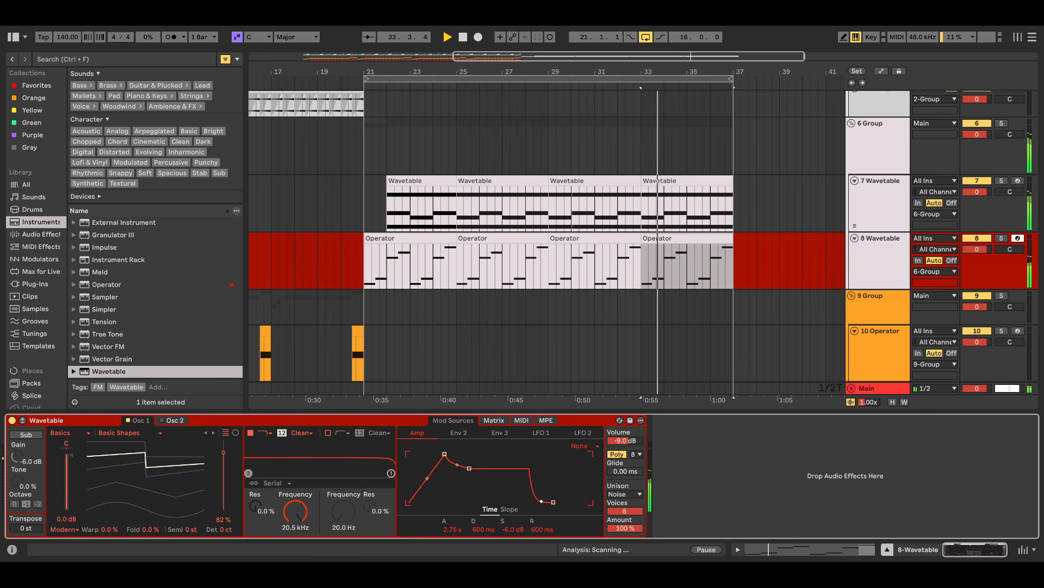
pyautogui.click(49, 260)
pyautogui.click(41, 234)
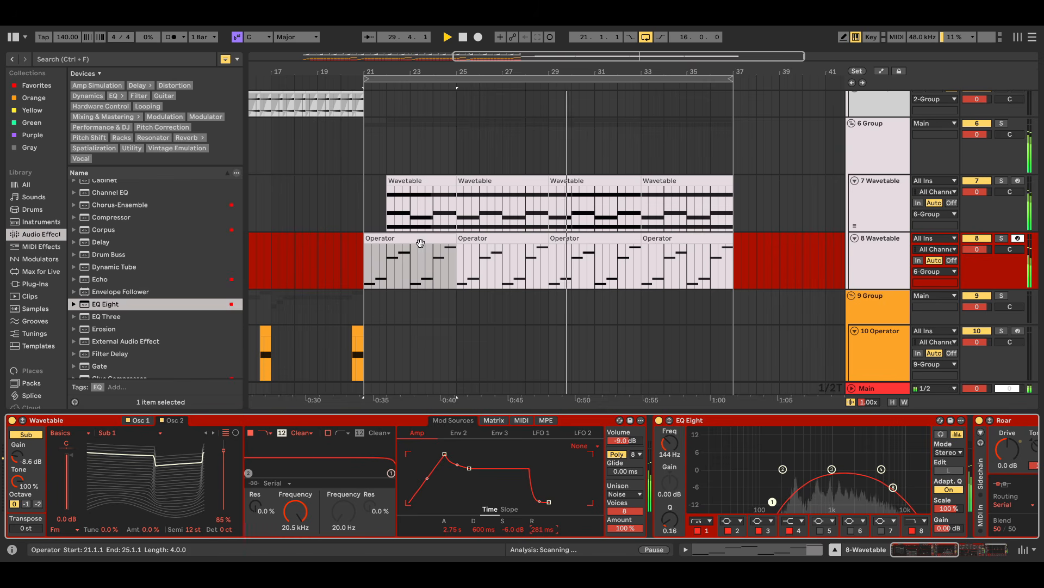
# - Shorten every note in the first melody clip on track 8 by a sixteenth at its end
pyautogui.doubleClick(420, 243)
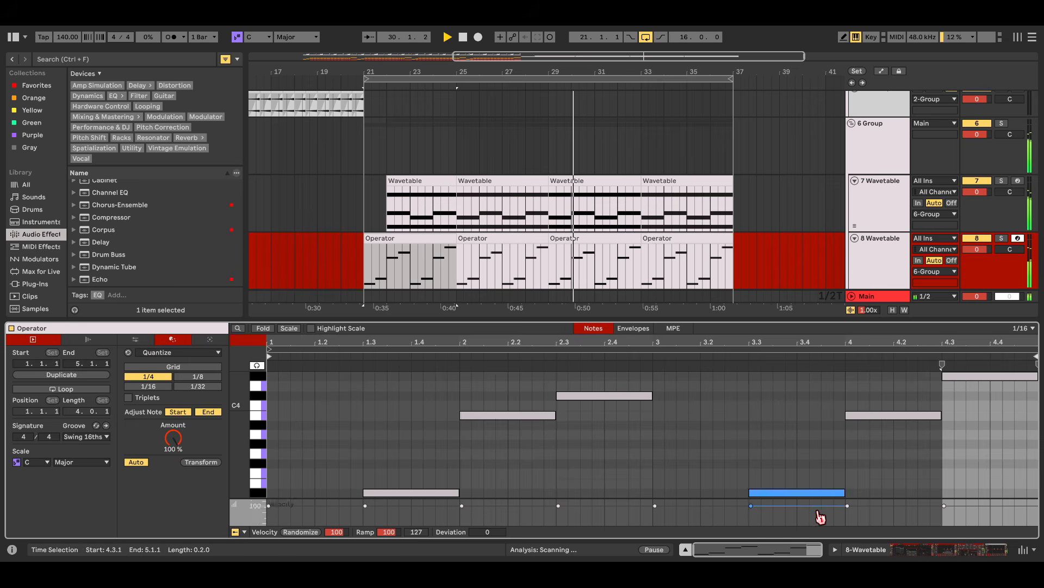
pyautogui.moveTo(942, 415); pyautogui.dragTo(929, 415)
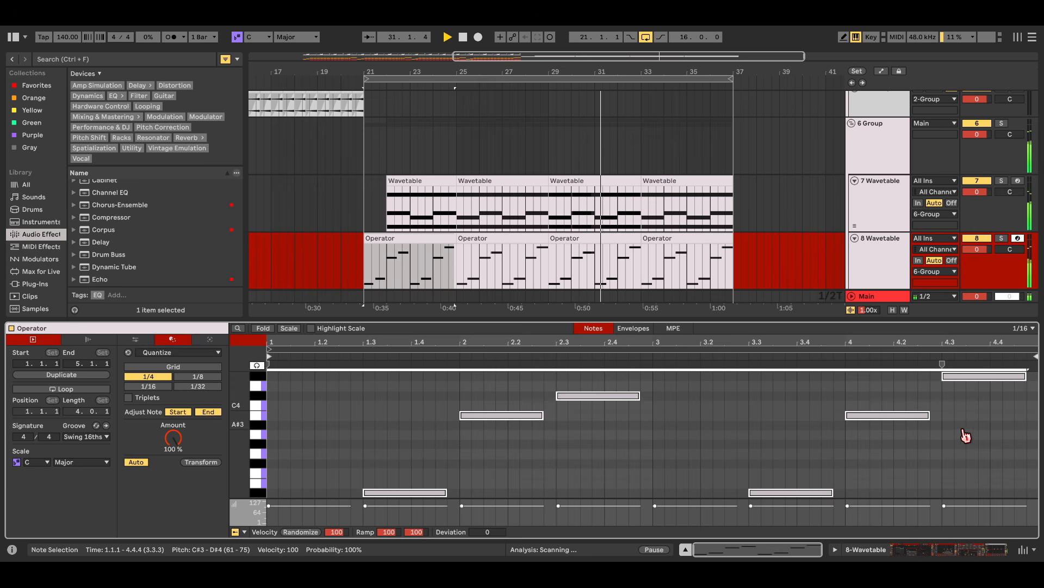
pyautogui.scroll(3, 932, 427)
pyautogui.scroll(-1, 447, 245)
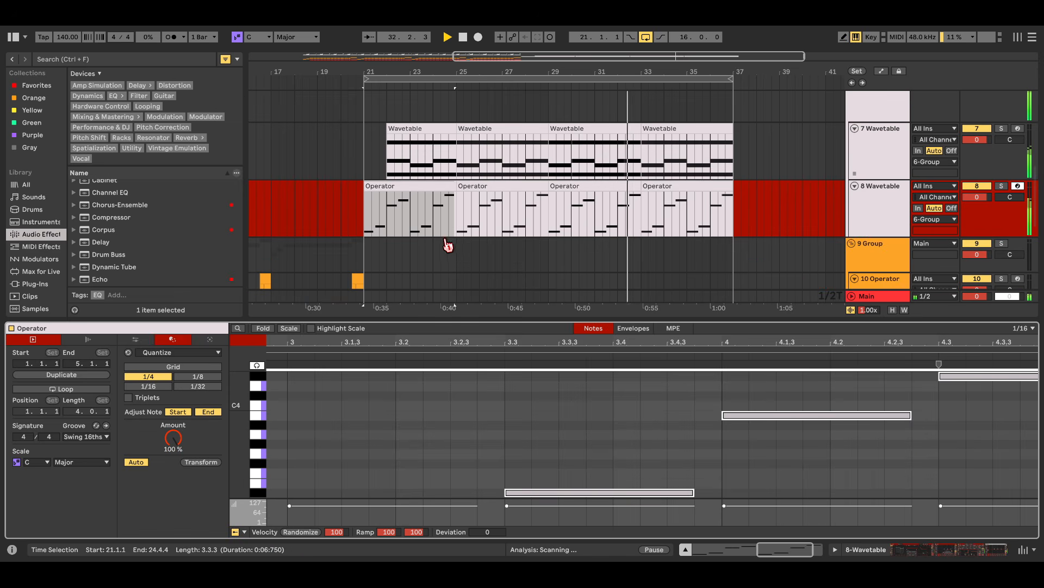
pyautogui.scroll(3, 466, 224)
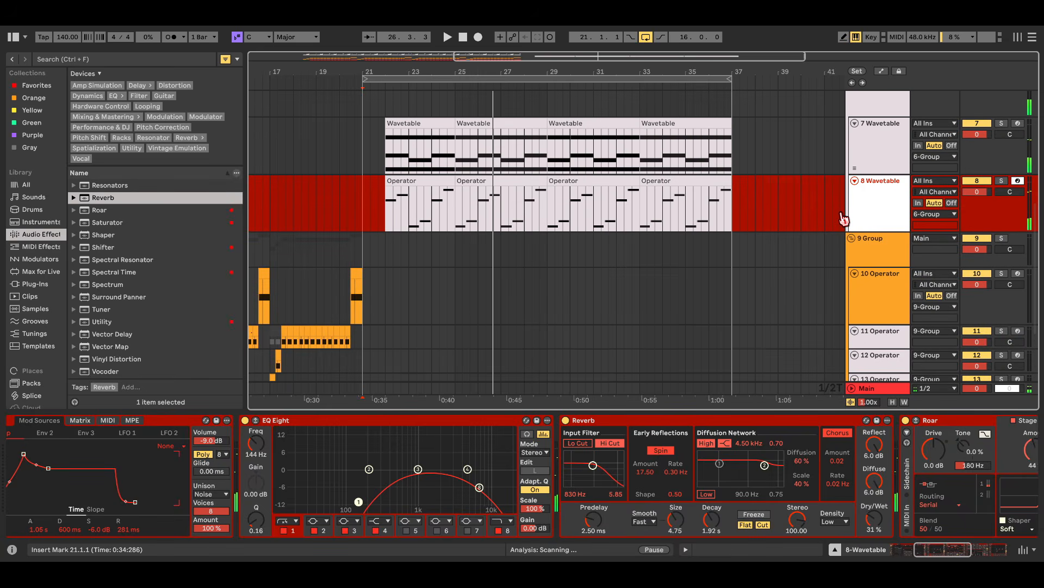
# - Insert a MIDI track below track 8 for a white-noise Operator and set its filter to band-pass at 18.5 kHz with 62% resonance
pyautogui.hotkey('ctrl', 'shift', 't')
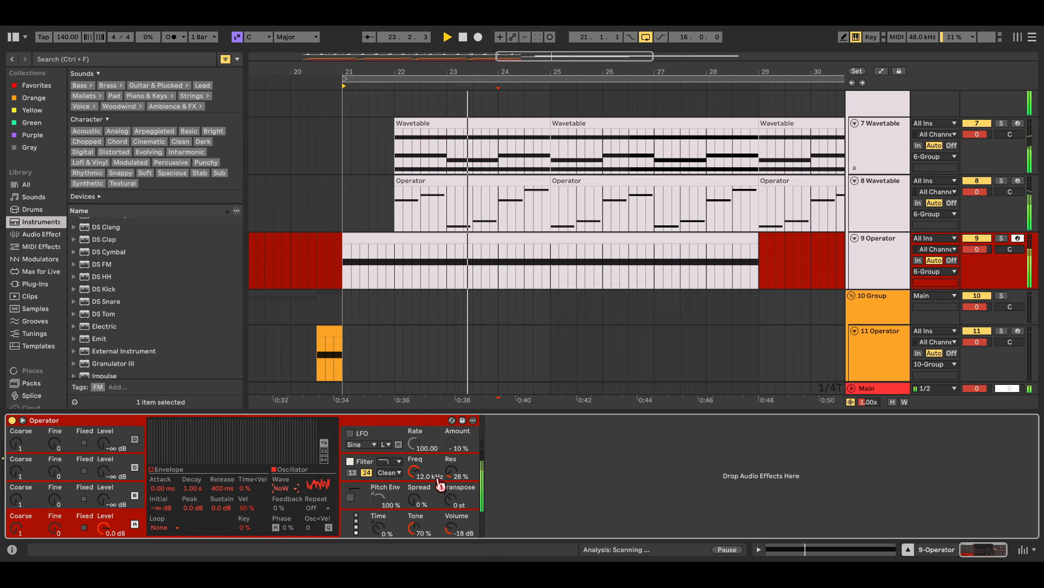
pyautogui.moveTo(415, 472); pyautogui.dragTo(414, 435)
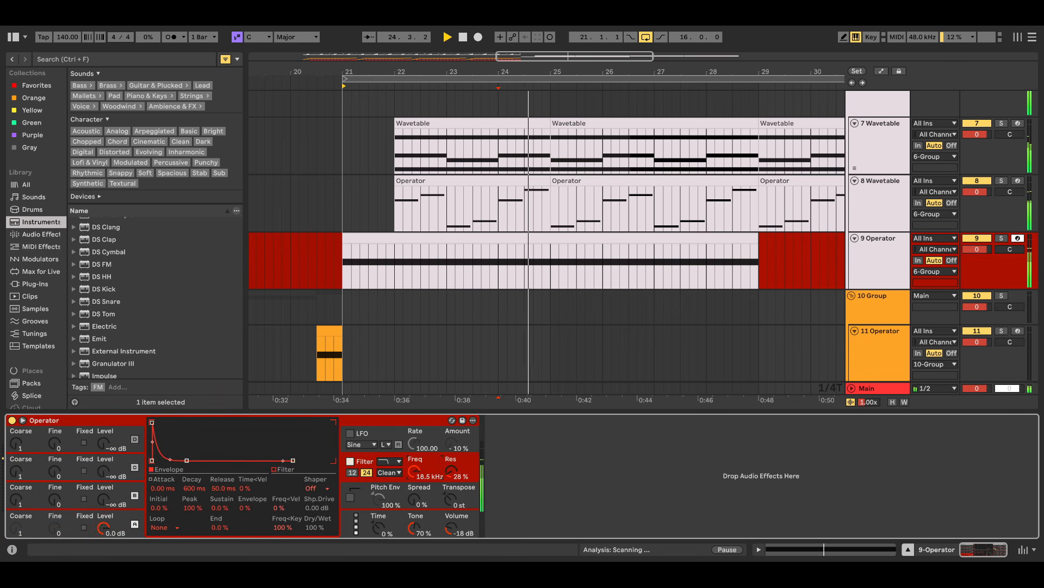
pyautogui.click(410, 493)
pyautogui.moveTo(415, 471); pyautogui.dragTo(415, 495)
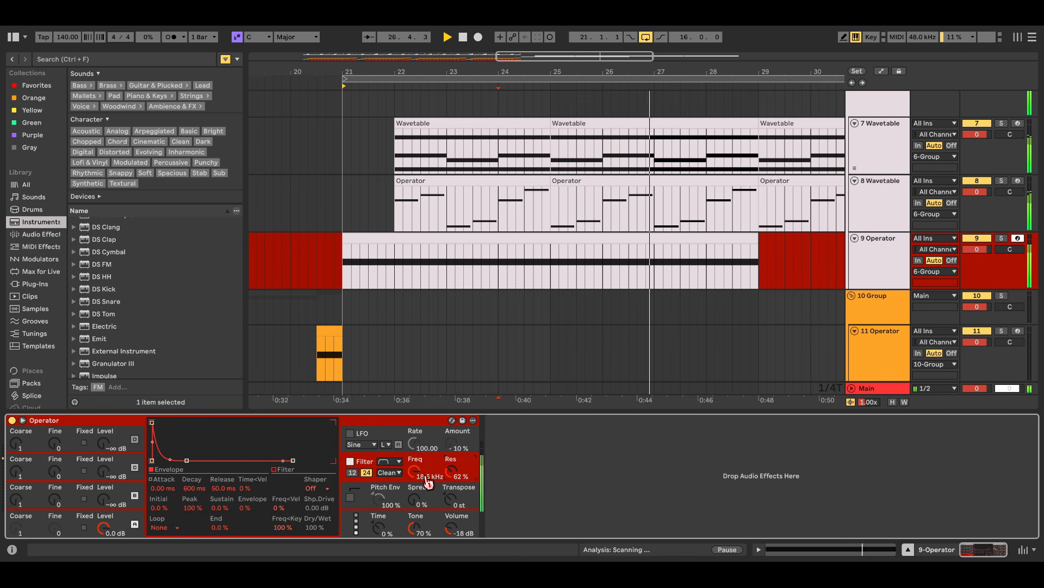
# - Set the noise Operator's filter to a 12 dB slope, 47% resonance and 9.50 kHz, and show the arrangement's automation lanes
pyautogui.moveTo(415, 471); pyautogui.dragTo(414, 419)
pyautogui.click(354, 472)
pyautogui.moveTo(451, 478); pyautogui.dragTo(415, 493)
pyautogui.press('space')
pyautogui.press('space')
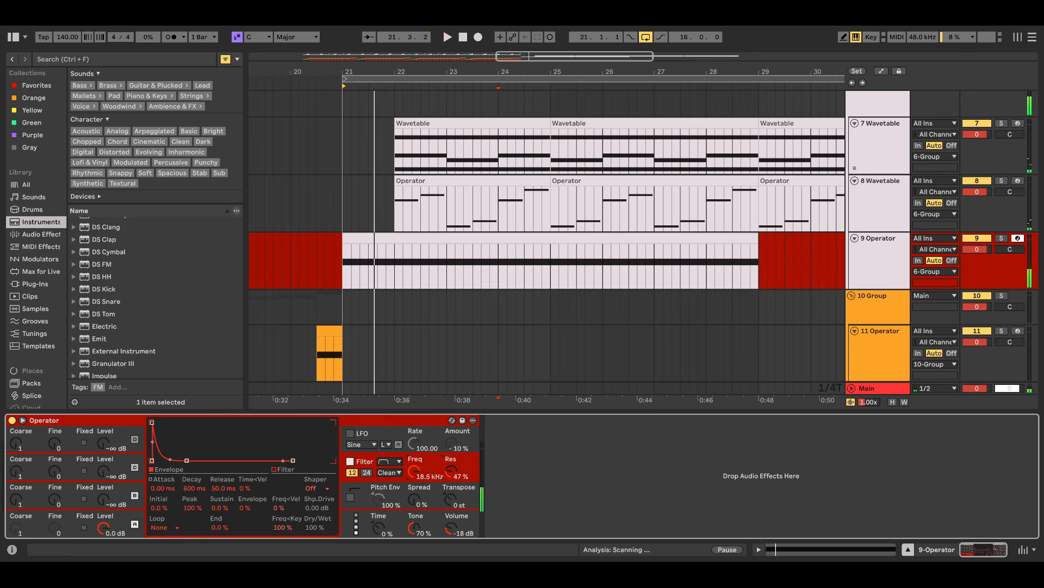
pyautogui.press('a')
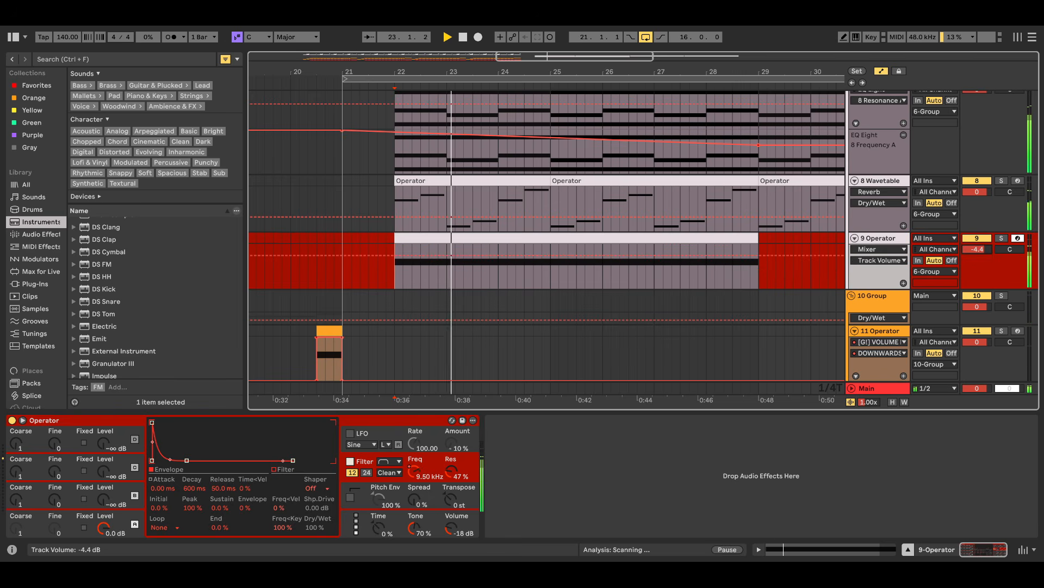
pyautogui.click(417, 476)
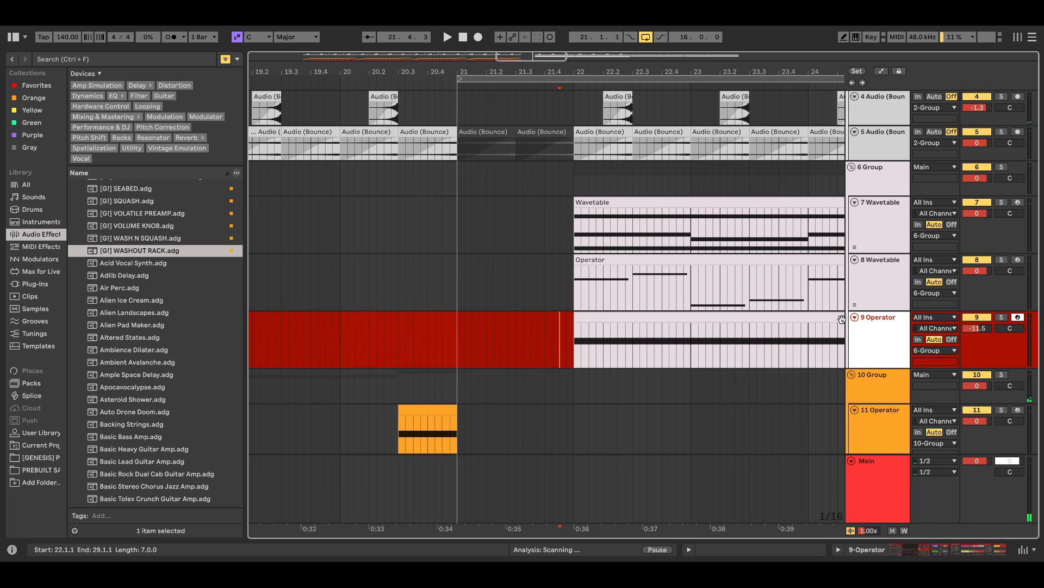
# - Insert an audio track below track 9 inside group 6, and colour the whole group and its tracks yellow
pyautogui.click(579, 346)
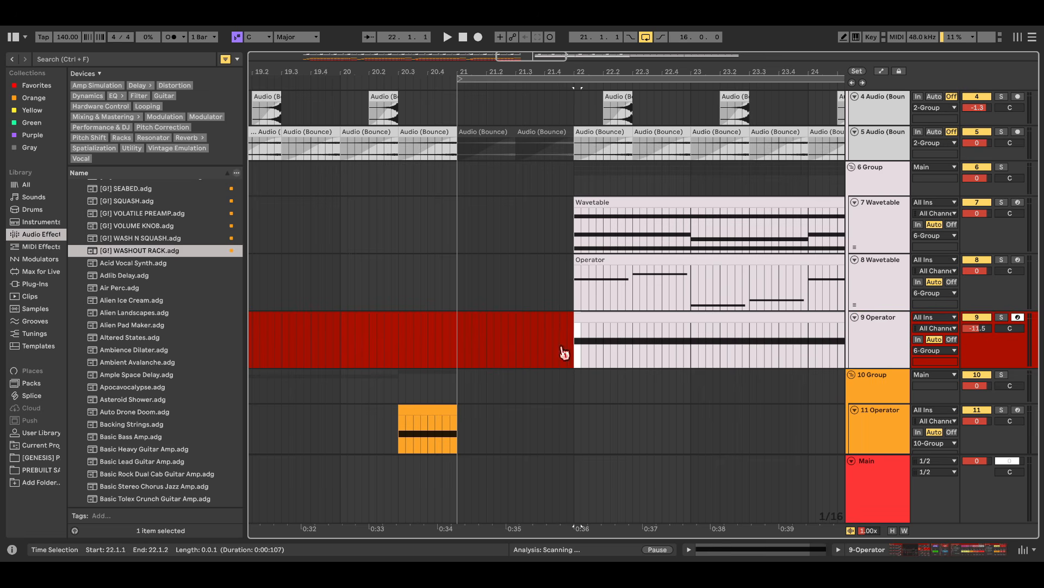
pyautogui.moveTo(579, 346); pyautogui.dragTo(392, 346)
pyautogui.moveTo(457, 346); pyautogui.dragTo(611, 346)
pyautogui.click(902, 340)
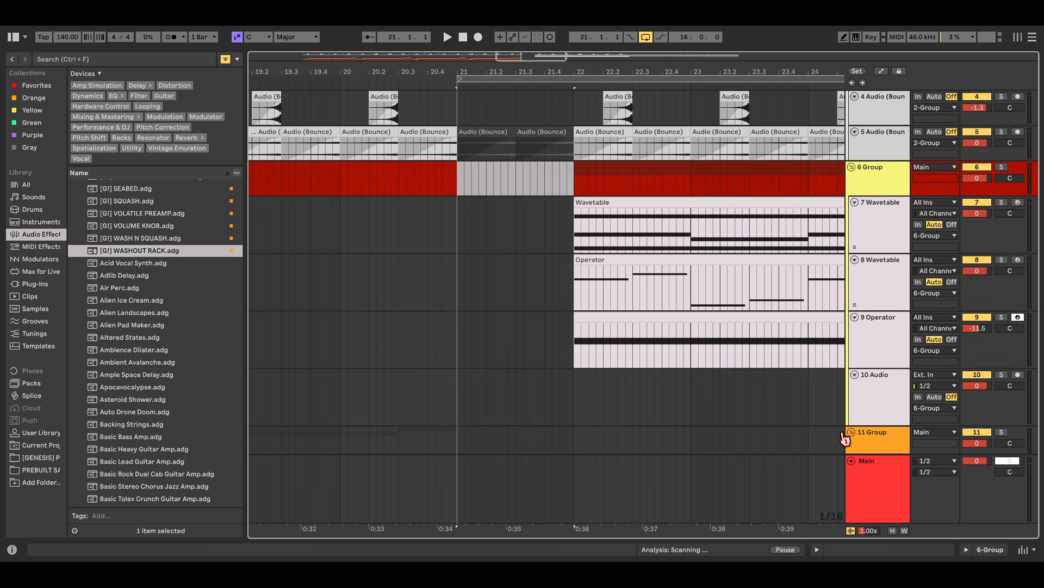
pyautogui.click(844, 434)
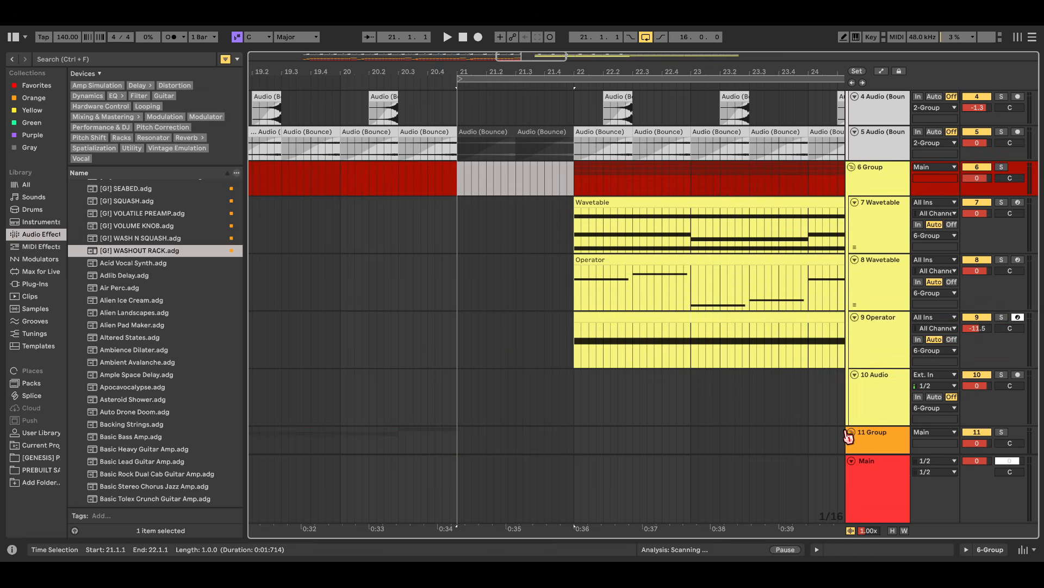
# - Arm track 10 with external input 1 and record an audio take from bar 21
pyautogui.click(1018, 375)
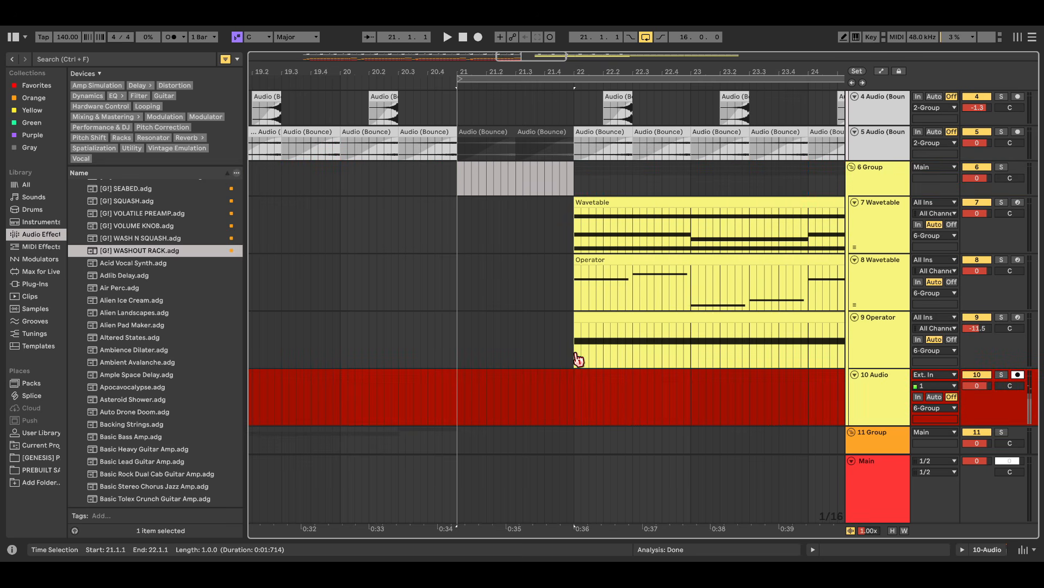
pyautogui.scroll(2, 483, 396)
pyautogui.click(417, 389)
pyautogui.press('space')
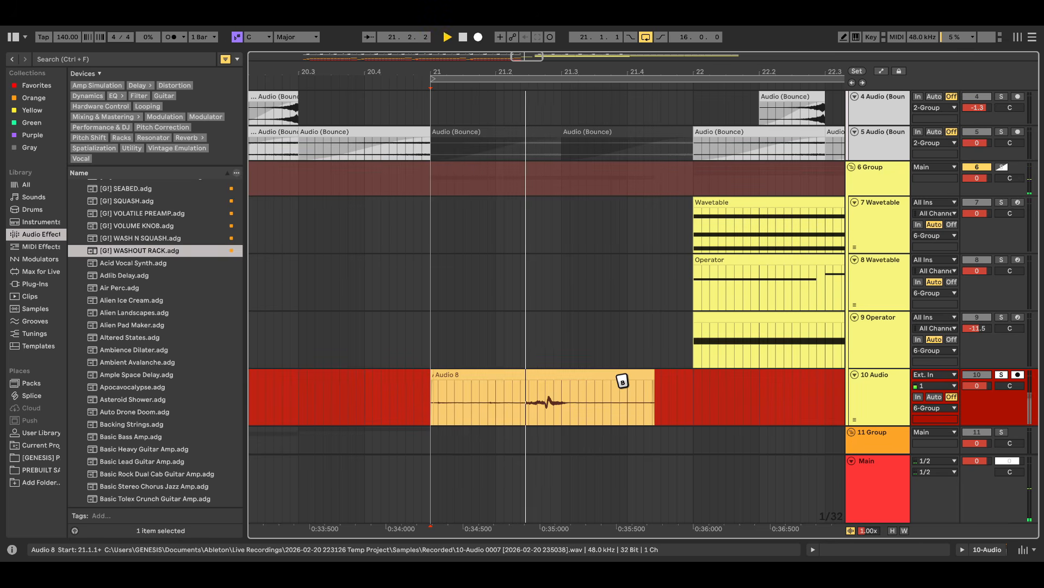
# - Shift the recorded take on track 10 to end at bar 22 and extend its start back to bar 21
pyautogui.press('space')
pyautogui.press('space')
pyautogui.moveTo(618, 376); pyautogui.dragTo(713, 383)
pyautogui.moveTo(561, 380); pyautogui.dragTo(430, 380)
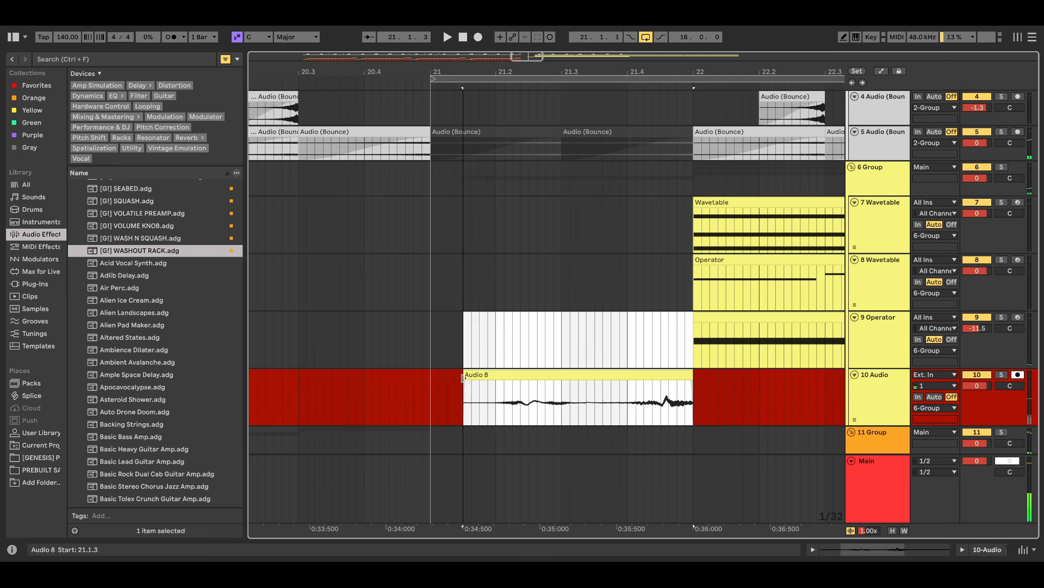
pyautogui.press('space')
# - Load the [G!] WASH N SQUASH rack onto audio track 10
pyautogui.doubleClick(550, 374)
pyautogui.press('space')
pyautogui.press('space')
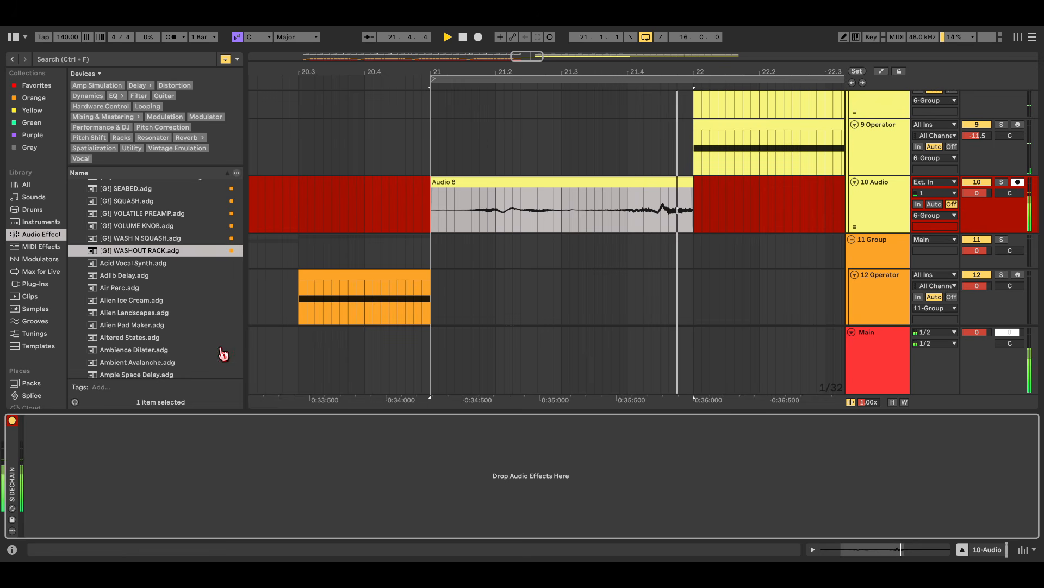
pyautogui.scroll(5, 223, 354)
pyautogui.moveTo(180, 303); pyautogui.dragTo(161, 430)
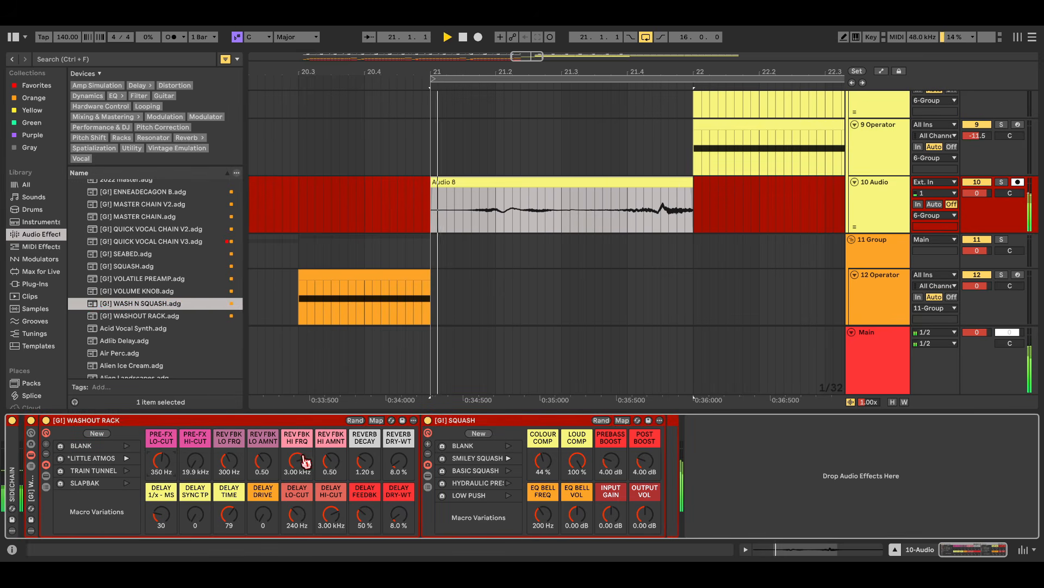
# - Switch the recorded clip's Beats warp transient loop mode to Loop Forward and audition it
pyautogui.click(552, 205)
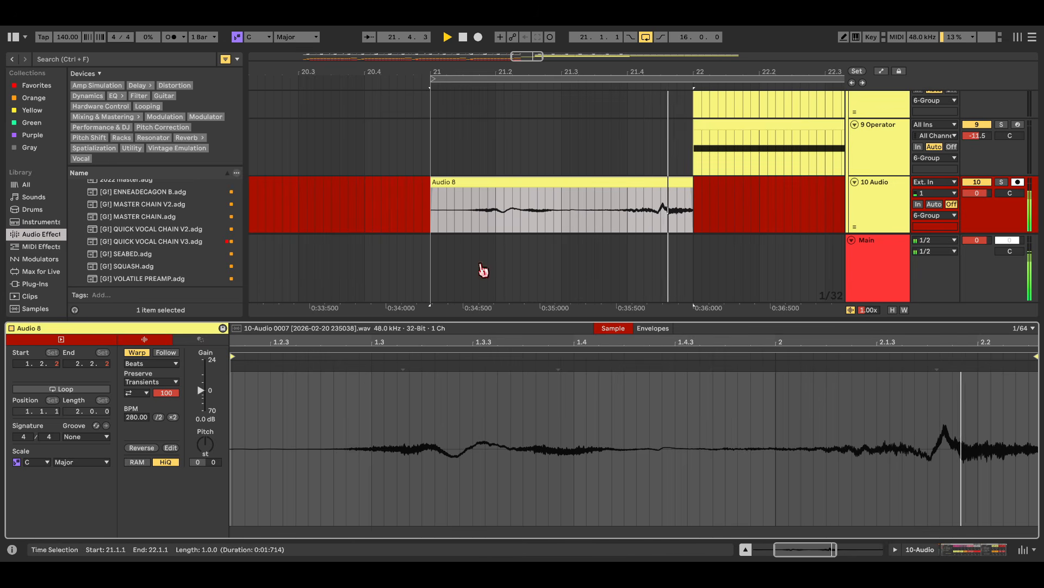
pyautogui.press('space')
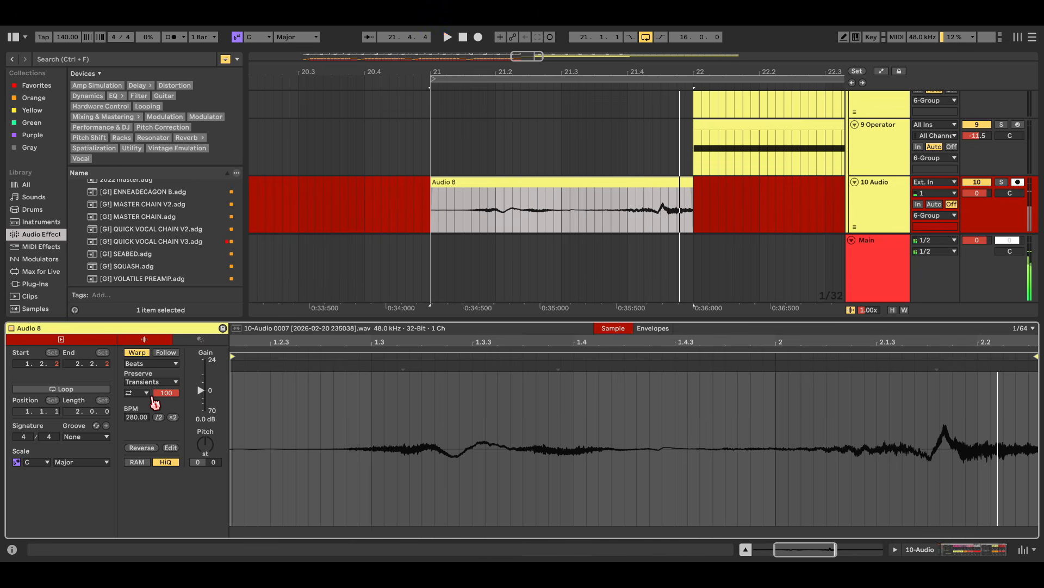
pyautogui.press('space')
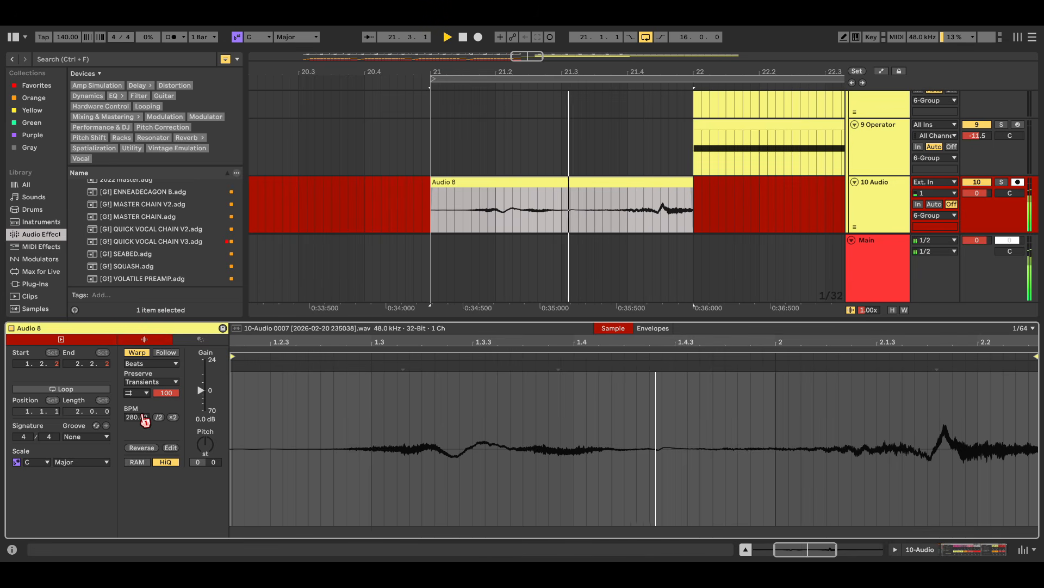
pyautogui.press('space')
pyautogui.press('space')
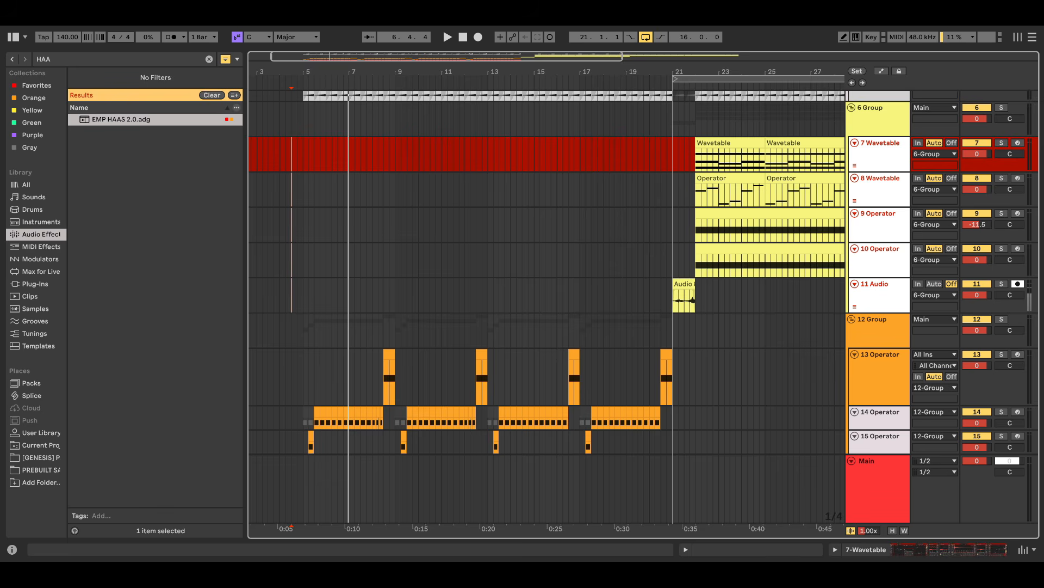
# - Apply group 12's orange colour to all of its Operator tracks
pyautogui.click(884, 322)
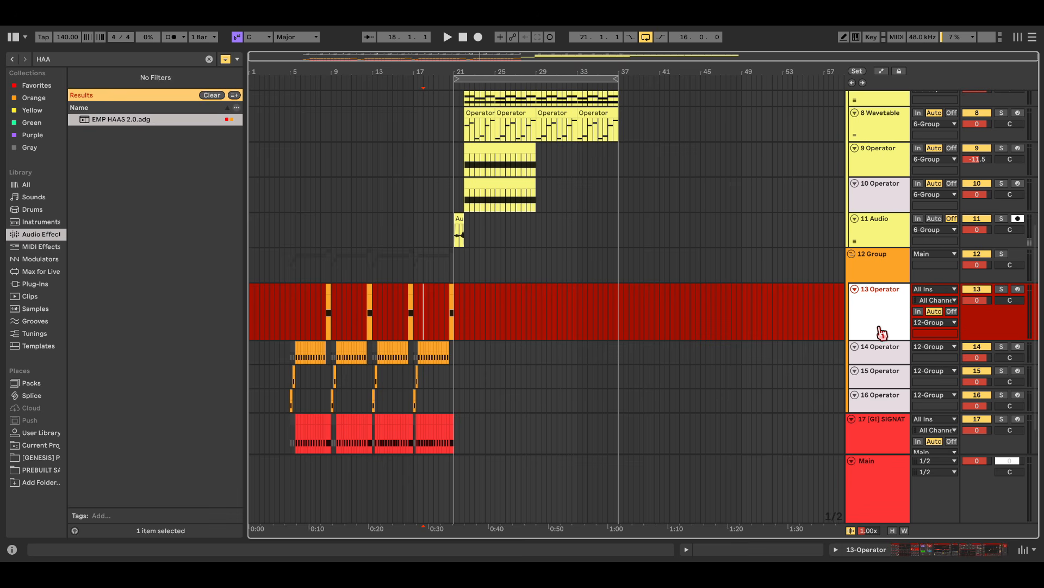
pyautogui.click(875, 264)
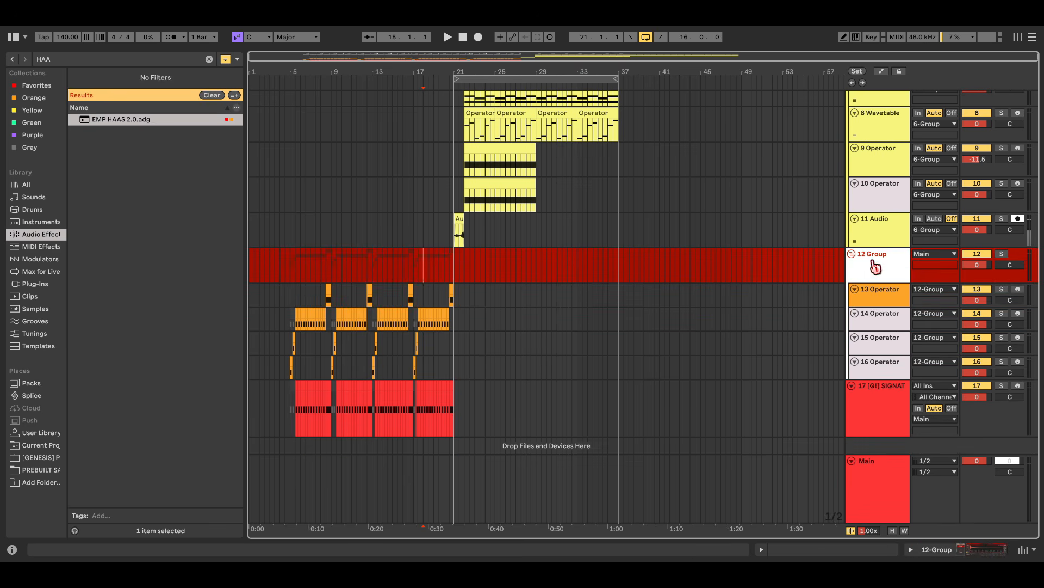
pyautogui.click(970, 519)
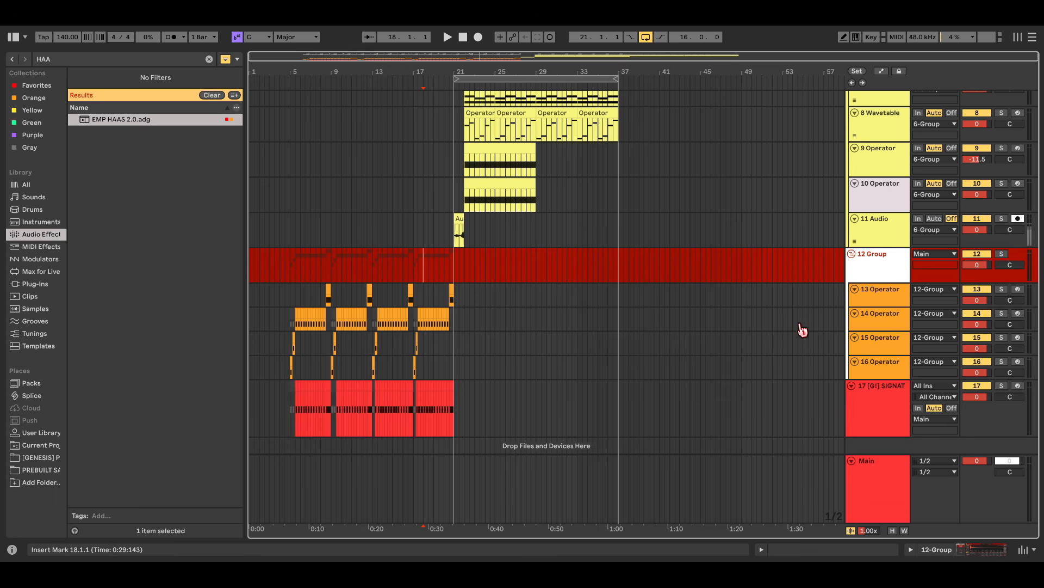
# - Colour track 10 Operator yellow like its group, and apply group 2's grey to its audio tracks
pyautogui.scroll(5, 803, 330)
pyautogui.click(890, 211)
pyautogui.click(798, 351)
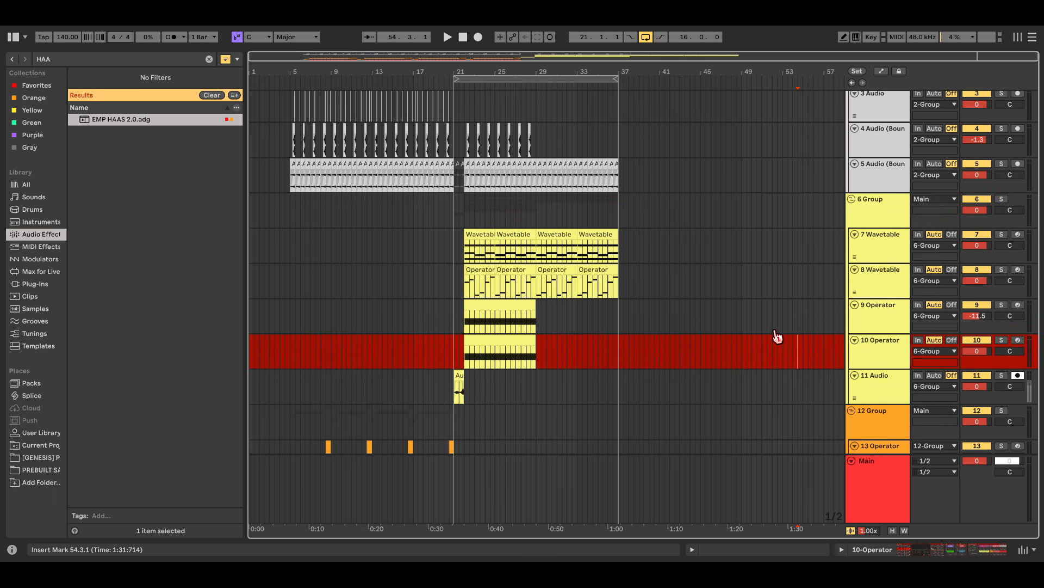
pyautogui.scroll(4, 871, 215)
pyautogui.click(882, 199)
pyautogui.moveTo(887, 204); pyautogui.dragTo(881, 181)
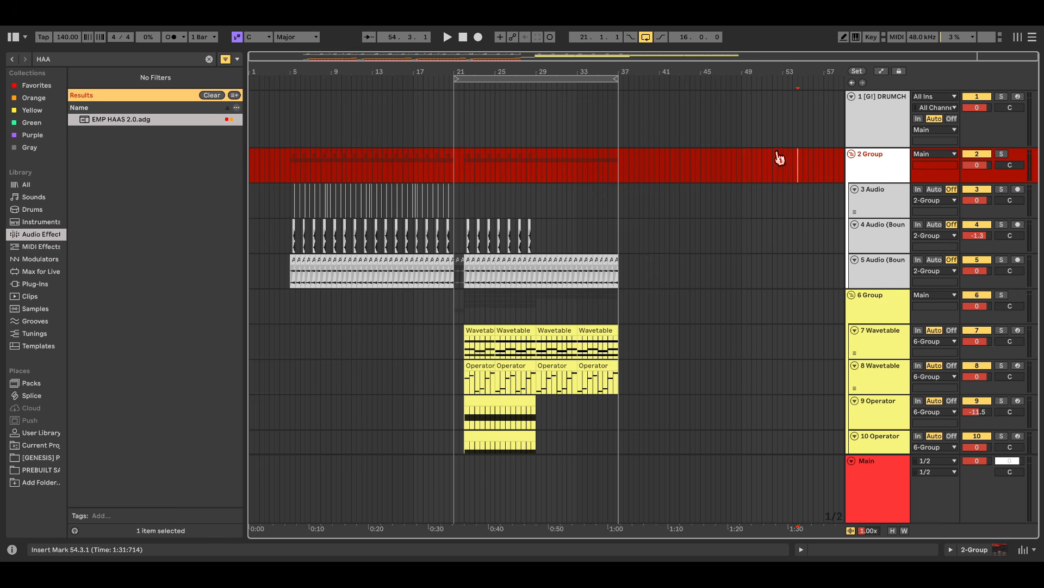
# - Place the insert marker at 4.1.1 on the 12 Group track, one bar before the drop
pyautogui.scroll(-8, 767, 163)
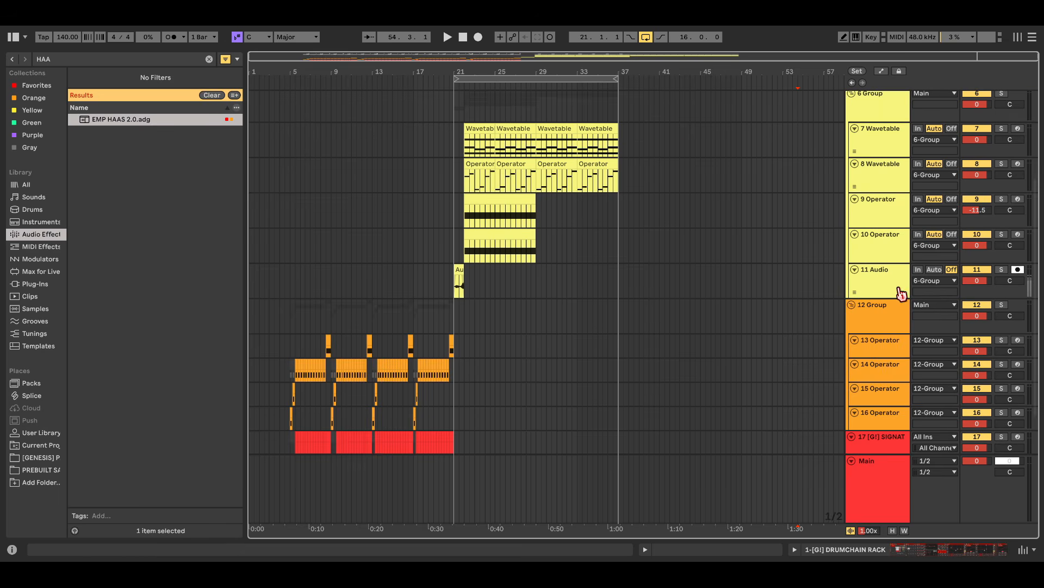
pyautogui.click(905, 292)
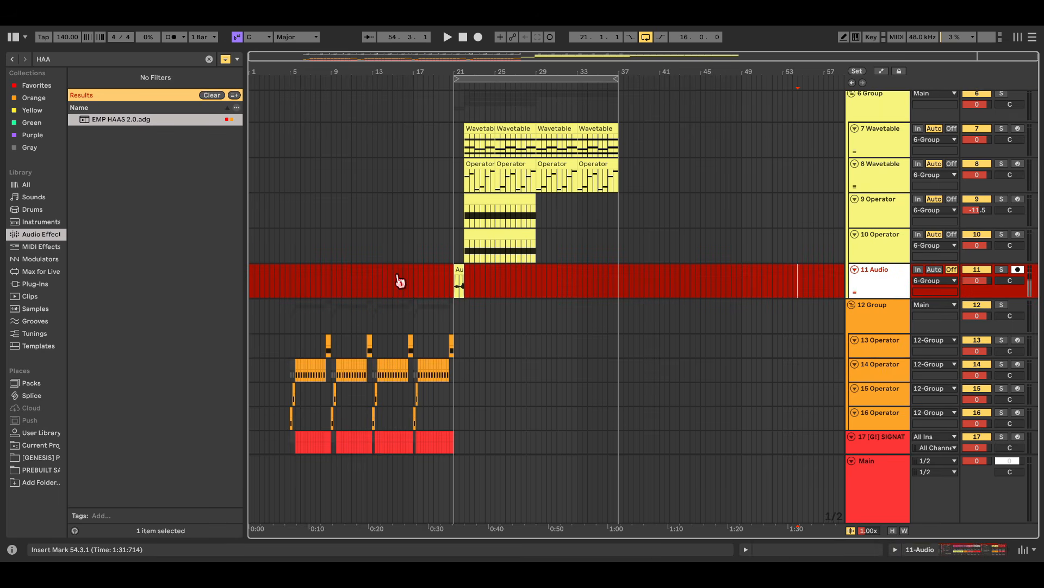
pyautogui.scroll(-4, 599, 312)
pyautogui.scroll(5, 289, 342)
pyautogui.click(281, 332)
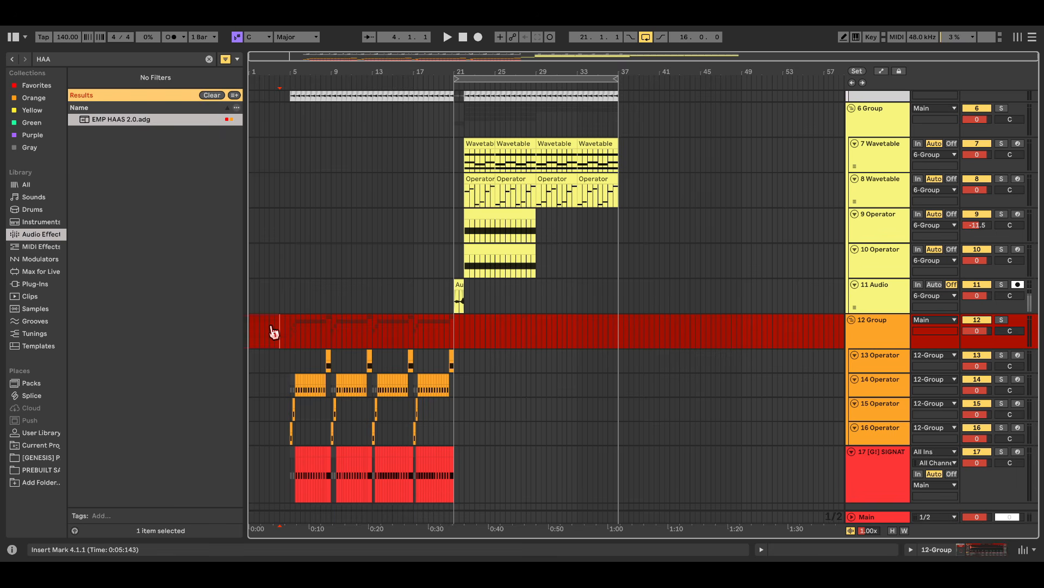
pyautogui.scroll(-1, 354, 343)
pyautogui.scroll(3, 348, 341)
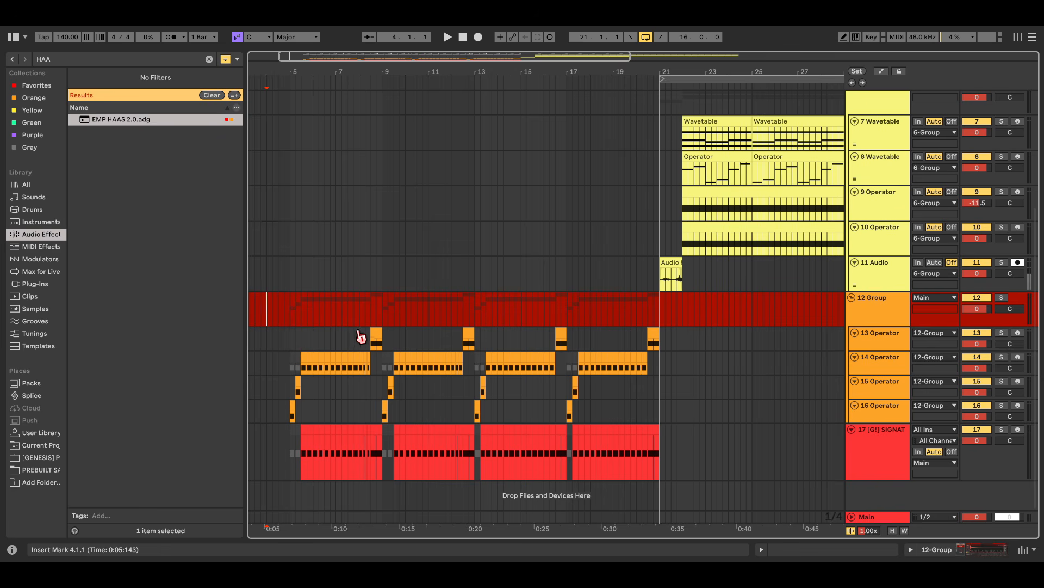
pyautogui.hscroll(-3, 414, 342)
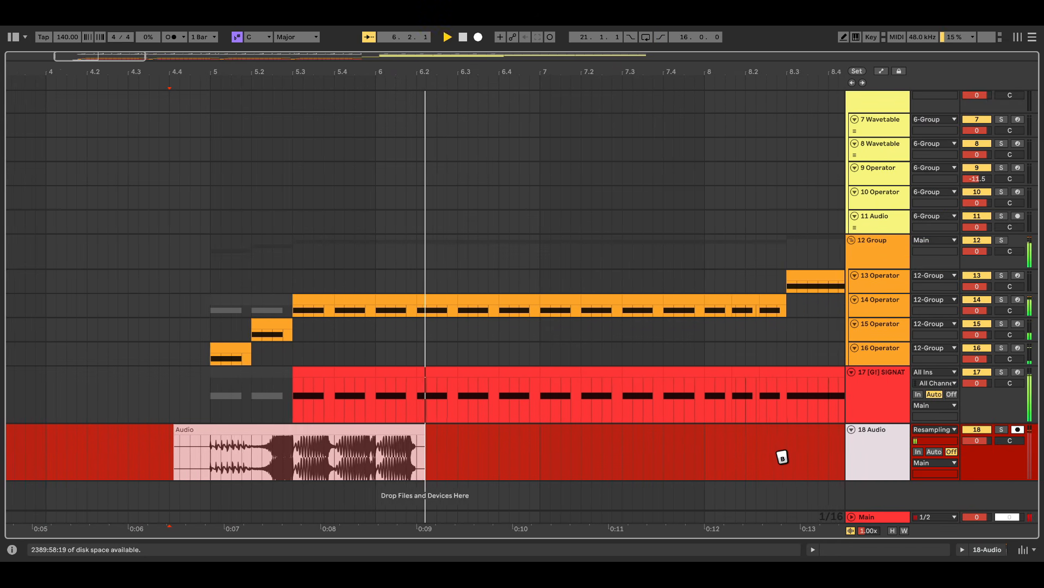
# - Resample the whole arrangement onto the 18 Audio track, stopping after bar 39 once the melodic section's tail has faded
pyautogui.scroll(1, 788, 459)
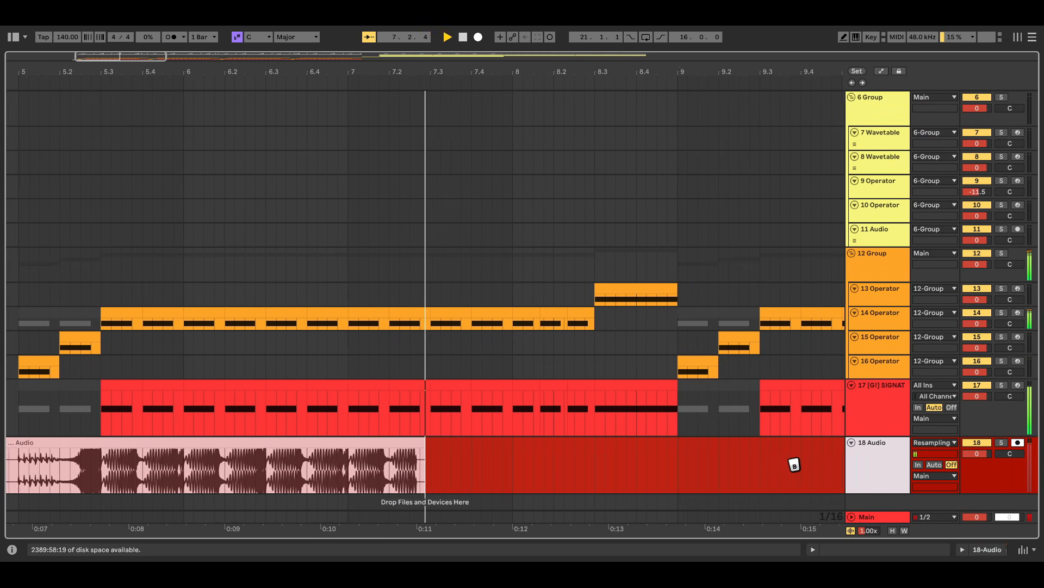
pyautogui.scroll(4, 794, 464)
pyautogui.scroll(4, 792, 463)
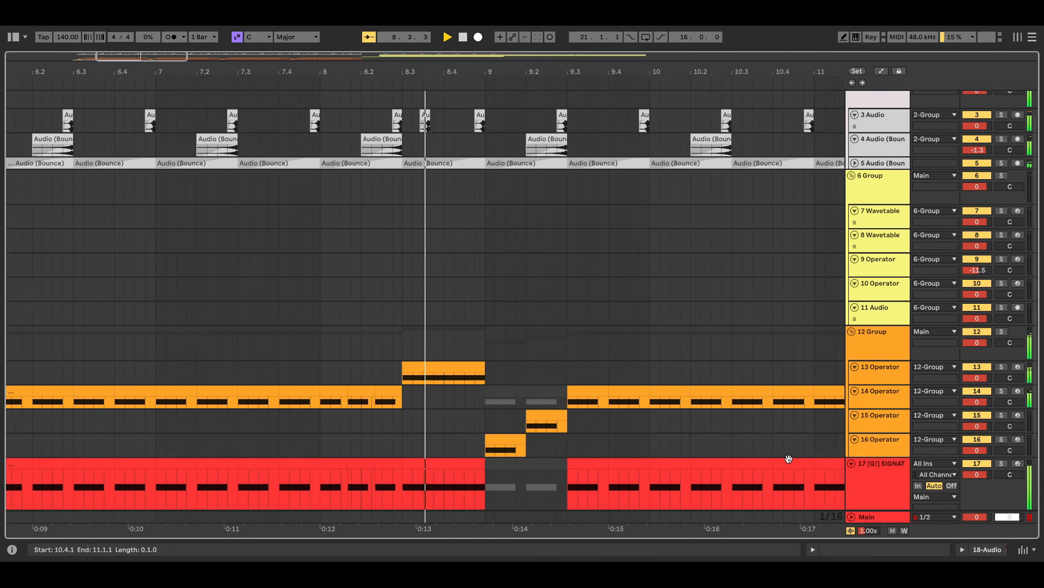
pyautogui.scroll(-8, 620, 405)
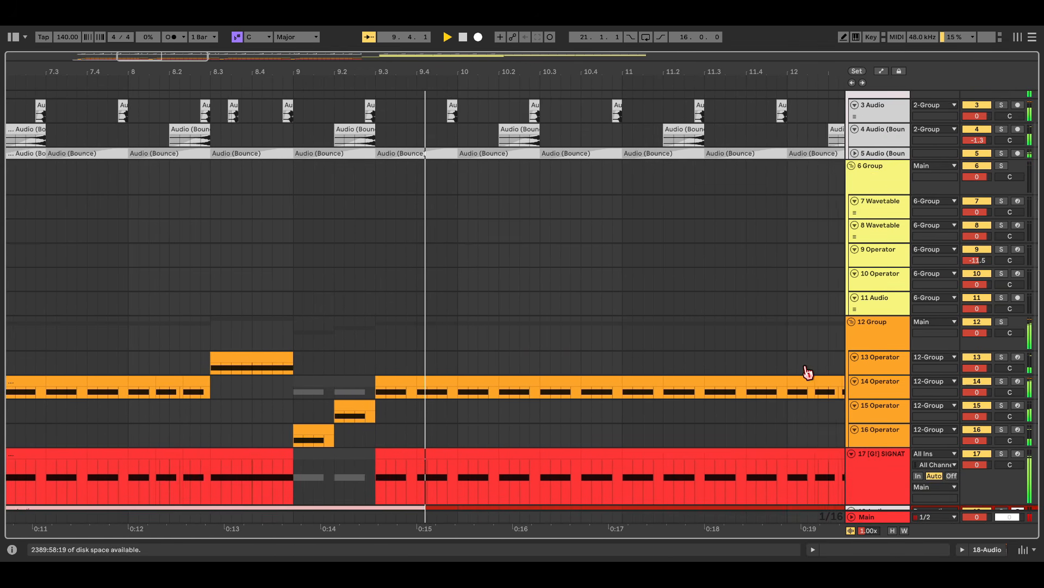
pyautogui.scroll(-1, 711, 277)
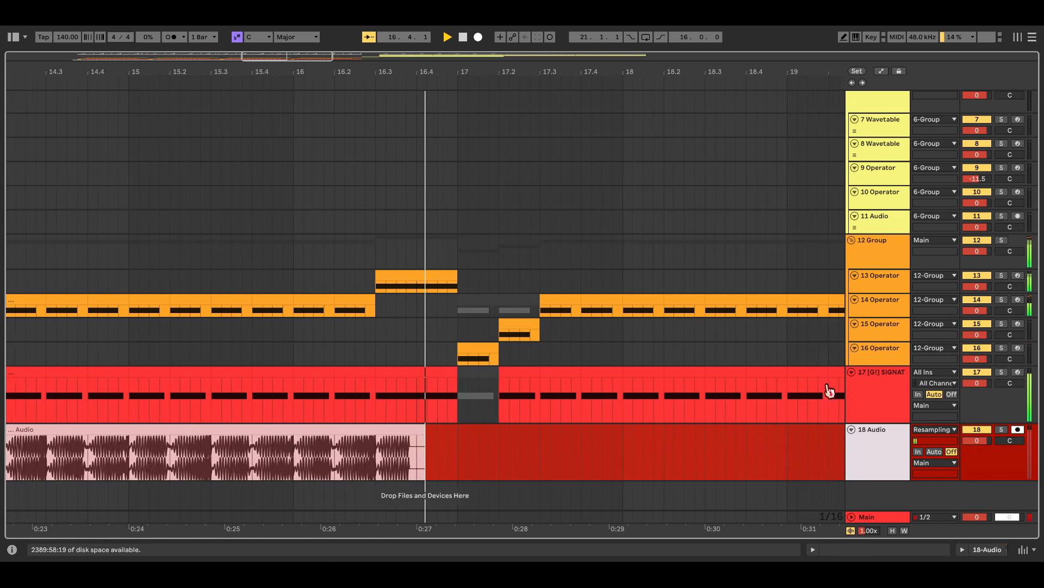
pyautogui.scroll(5, 783, 321)
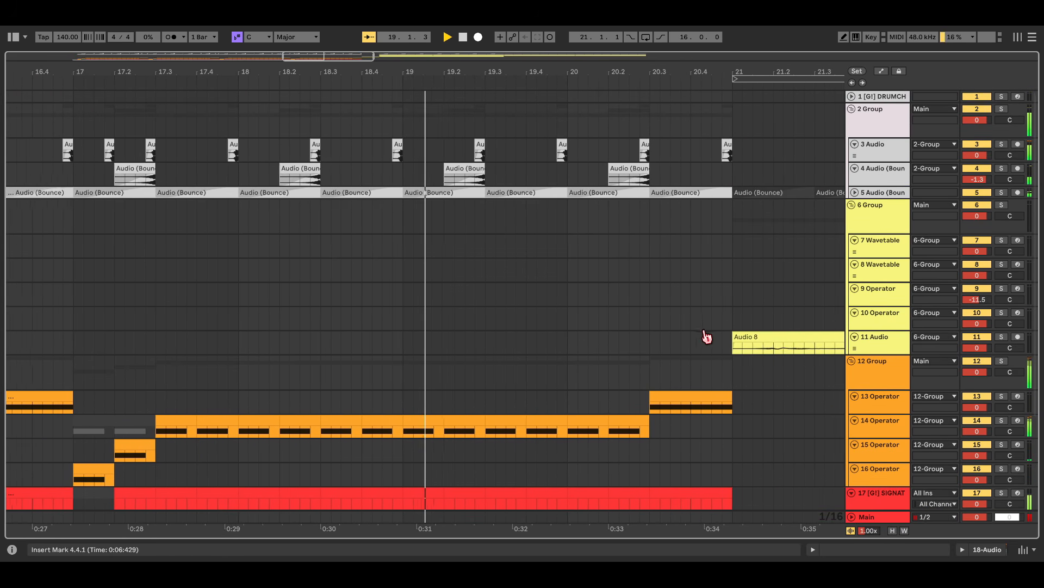
pyautogui.scroll(-2, 785, 406)
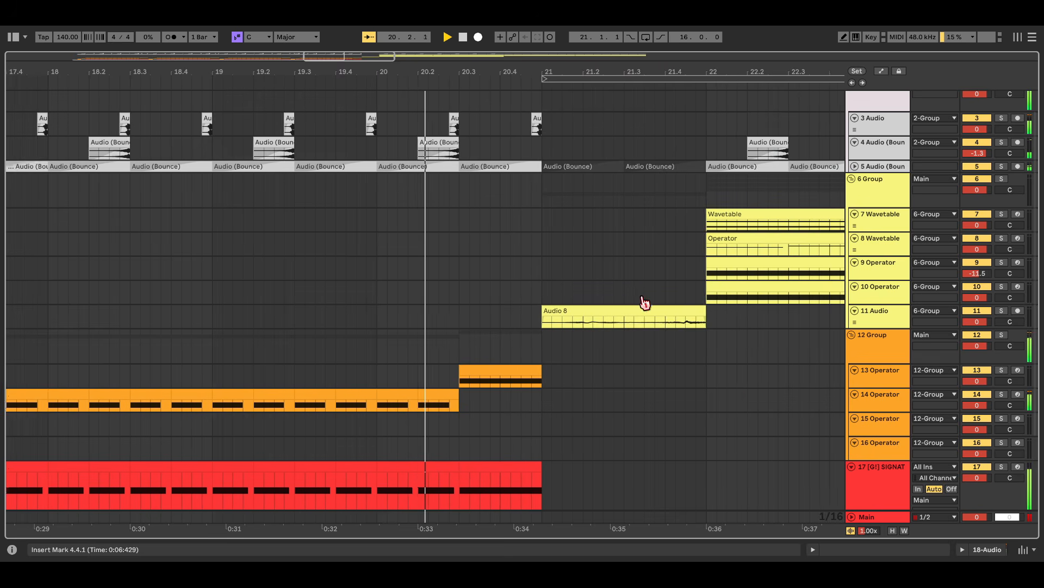
pyautogui.scroll(-1, 502, 366)
pyautogui.scroll(-6, 502, 366)
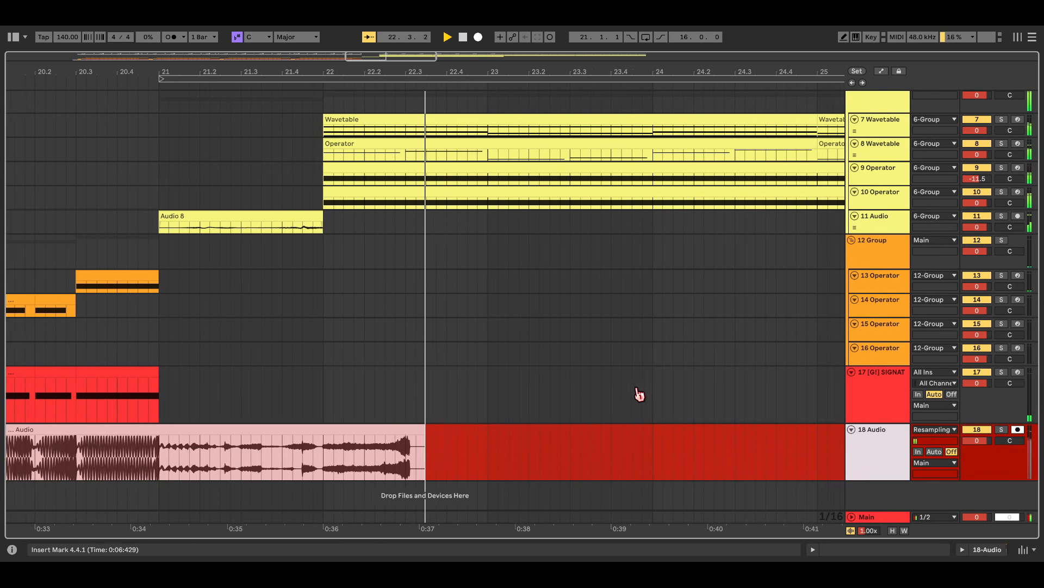
pyautogui.scroll(6, 776, 378)
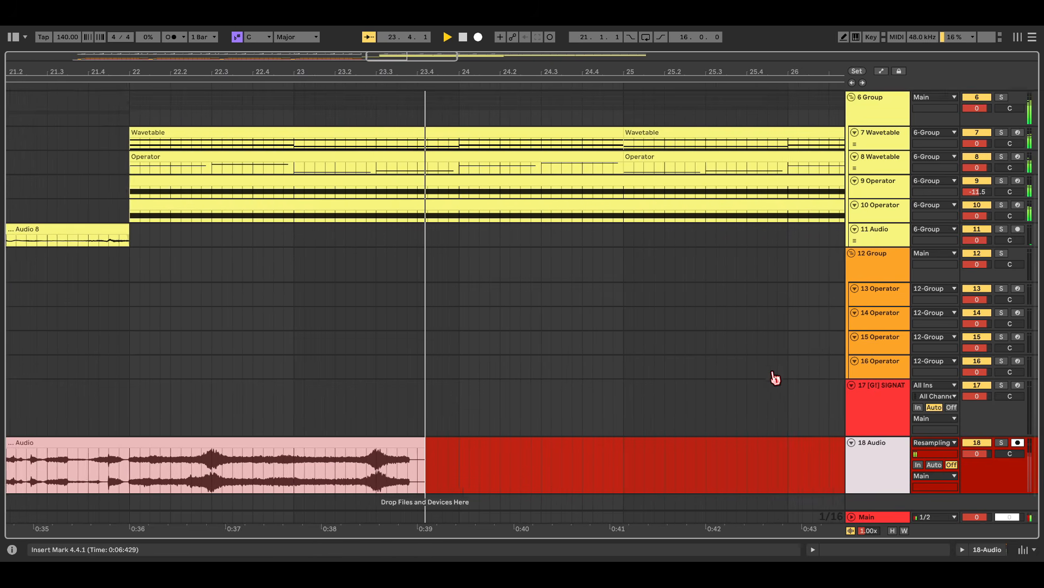
pyautogui.scroll(-3, 777, 378)
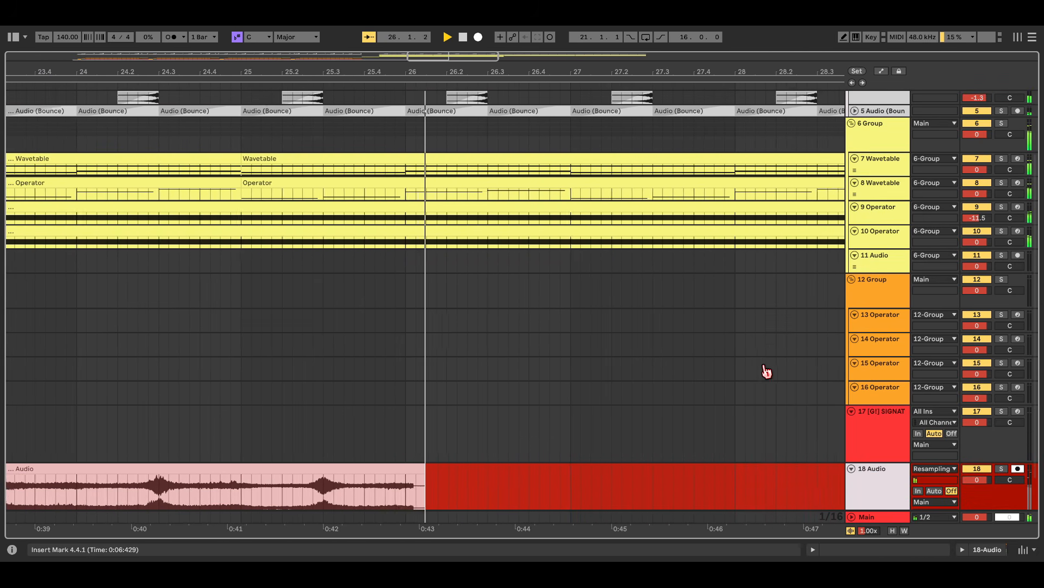
pyautogui.scroll(6, 768, 371)
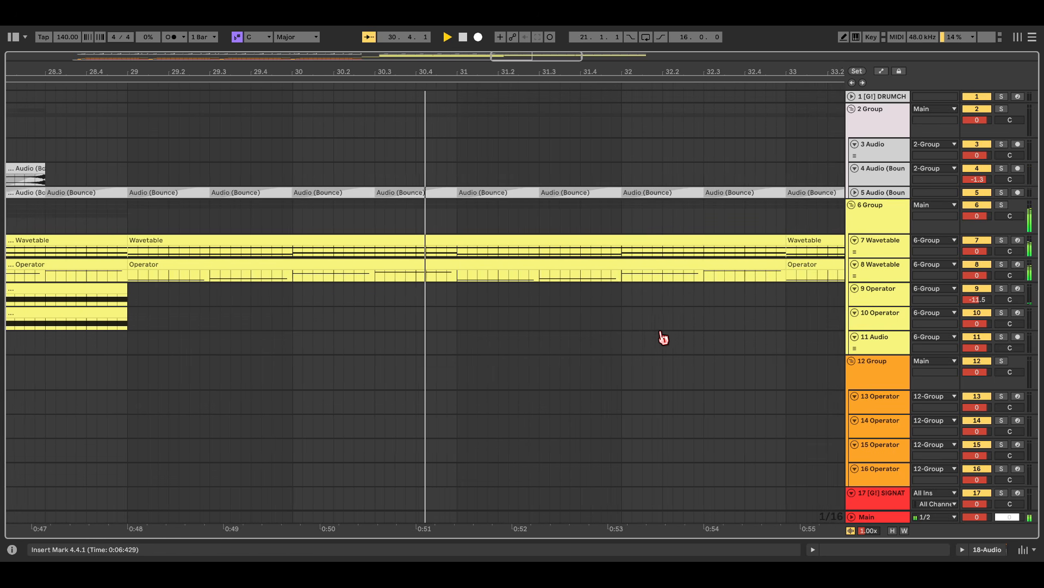
pyautogui.scroll(-3, 566, 333)
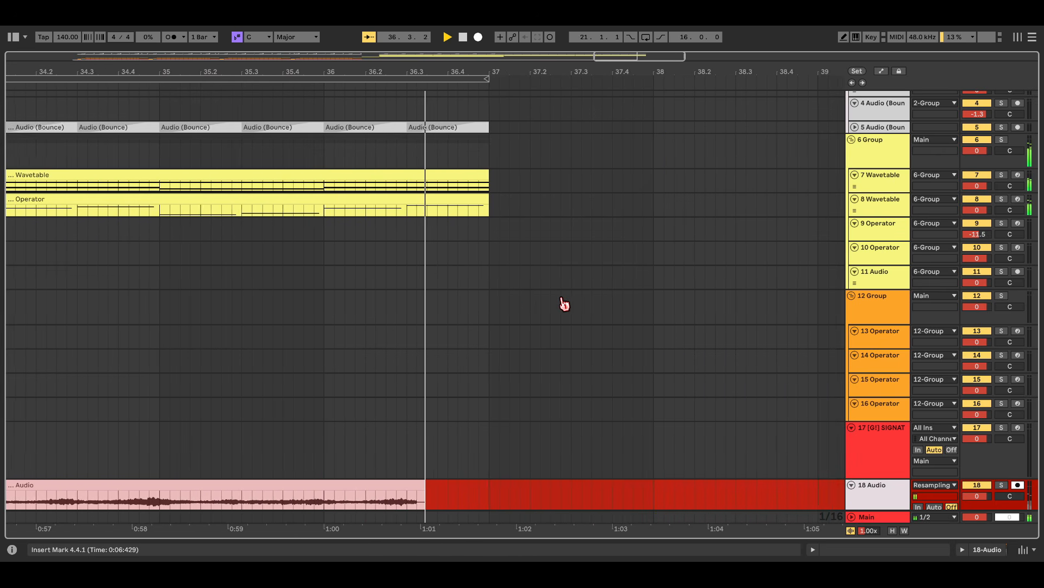
pyautogui.scroll(-3, 566, 306)
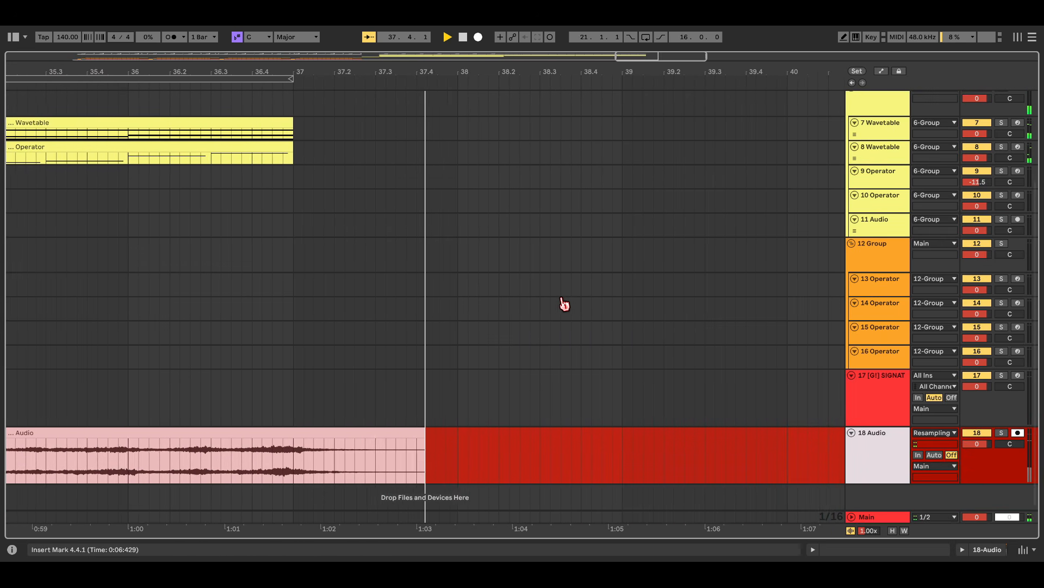
pyautogui.scroll(-10, 651, 419)
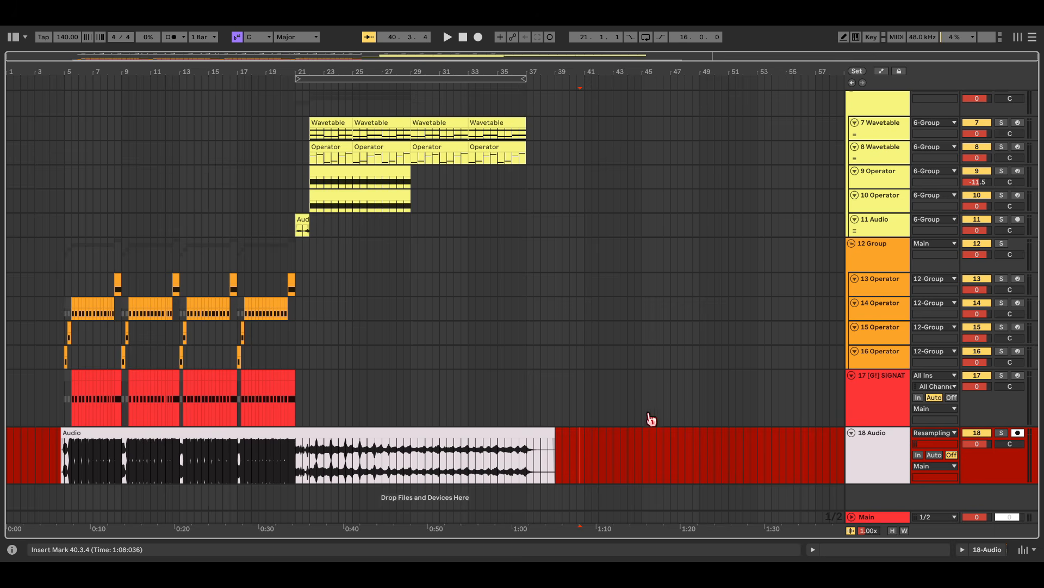
# - Trim the resampled clip on track 18 to start exactly at 5.1.1 by removing the audio before the drop
pyautogui.click(101, 458)
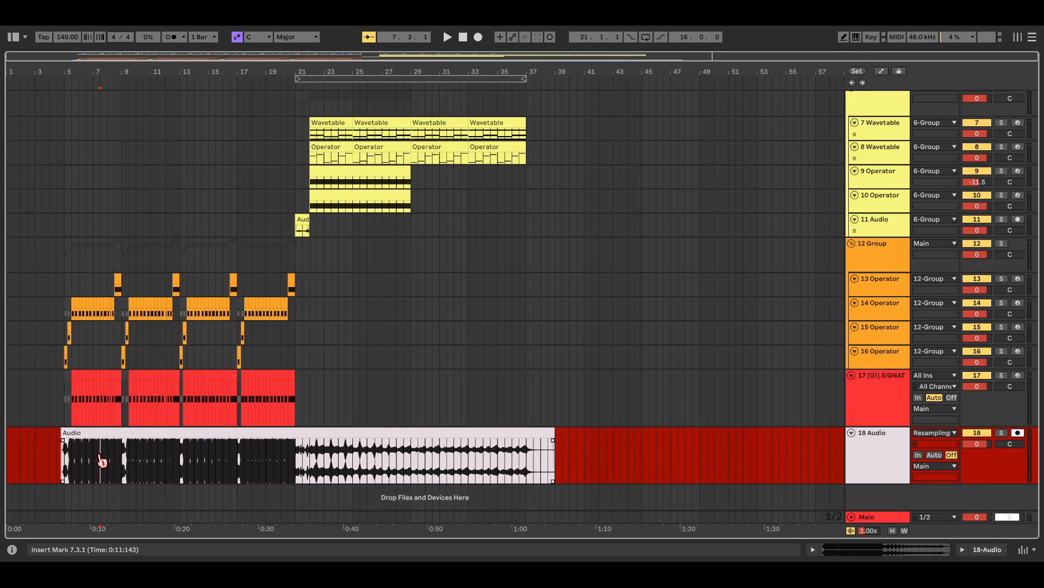
pyautogui.scroll(5, 65, 464)
pyautogui.press('Delete')
pyautogui.click(123, 433)
pyautogui.scroll(5, 83, 457)
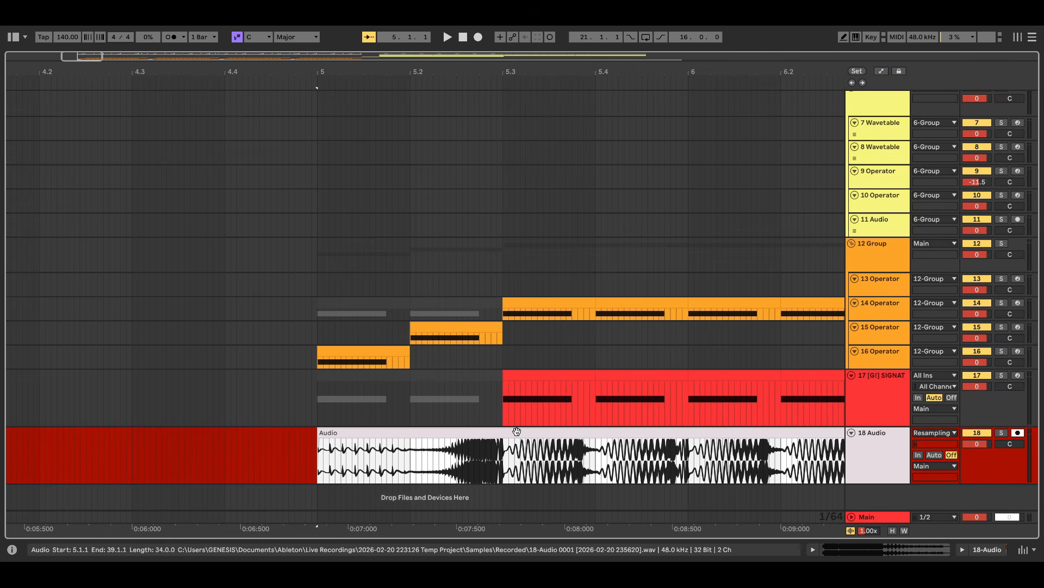
# - Reverse the resampled clip and move its start to 3.1.1, with track 18 enlarged, soloed and output to Ext. Out
pyautogui.click(517, 431)
pyautogui.scroll(-5, 181, 467)
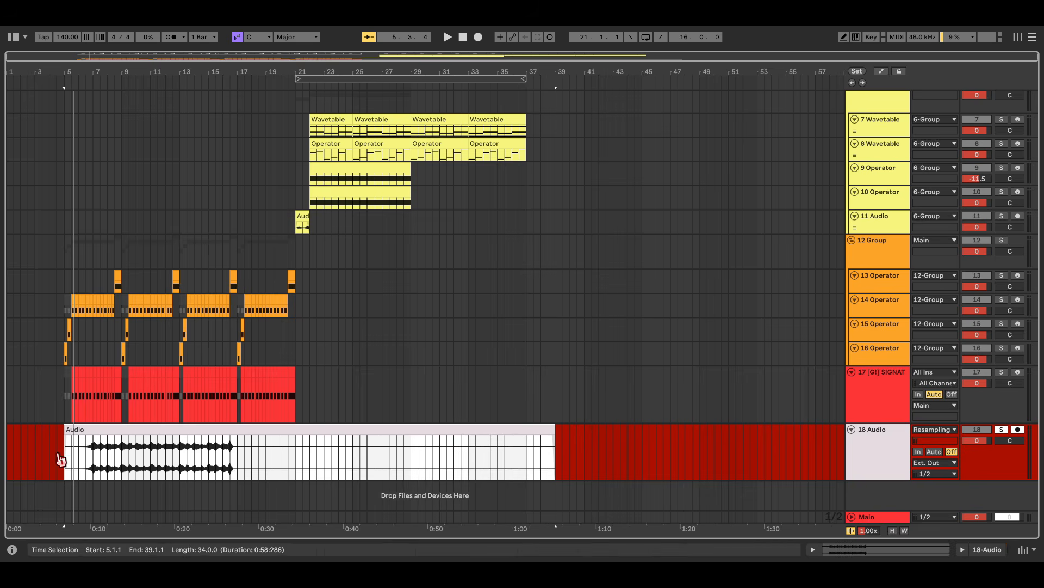
pyautogui.scroll(5, 55, 465)
pyautogui.click(895, 478)
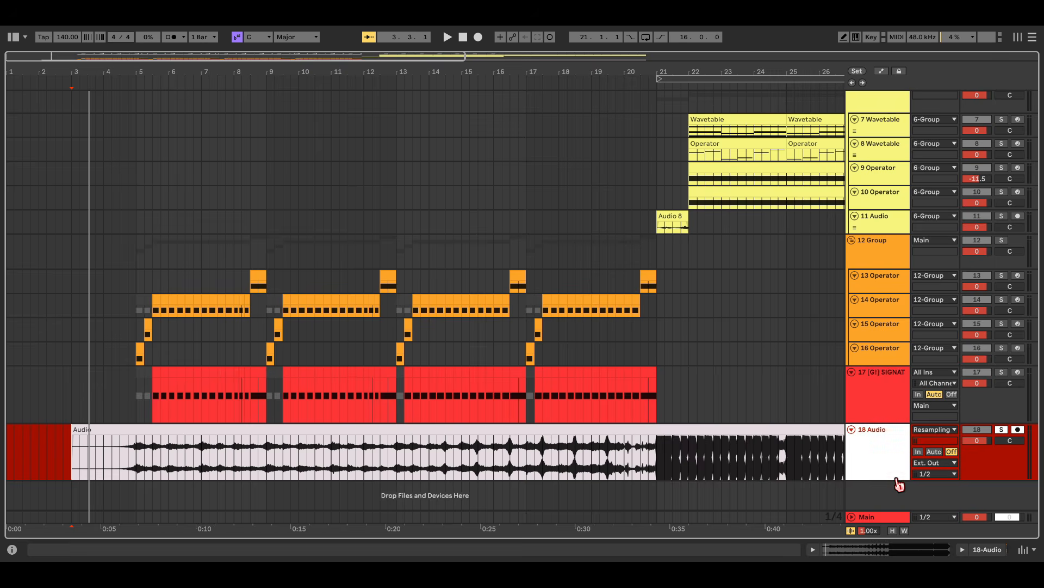
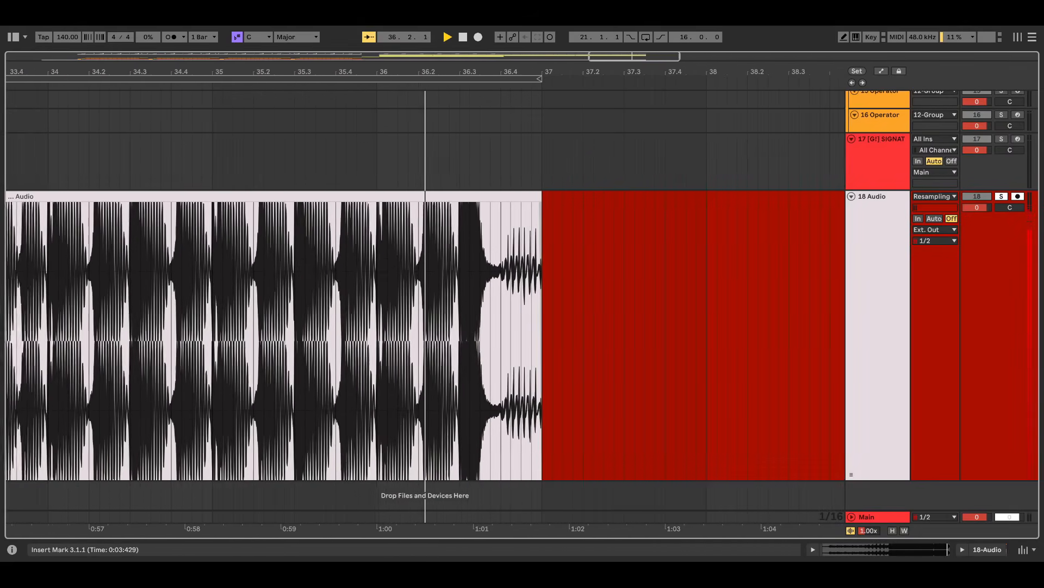
# - Stop the playthrough past the clip's end and examine the reversed bass hits between bars 21 and 25
pyautogui.click(768, 337)
pyautogui.scroll(-5, 761, 337)
pyautogui.press('space')
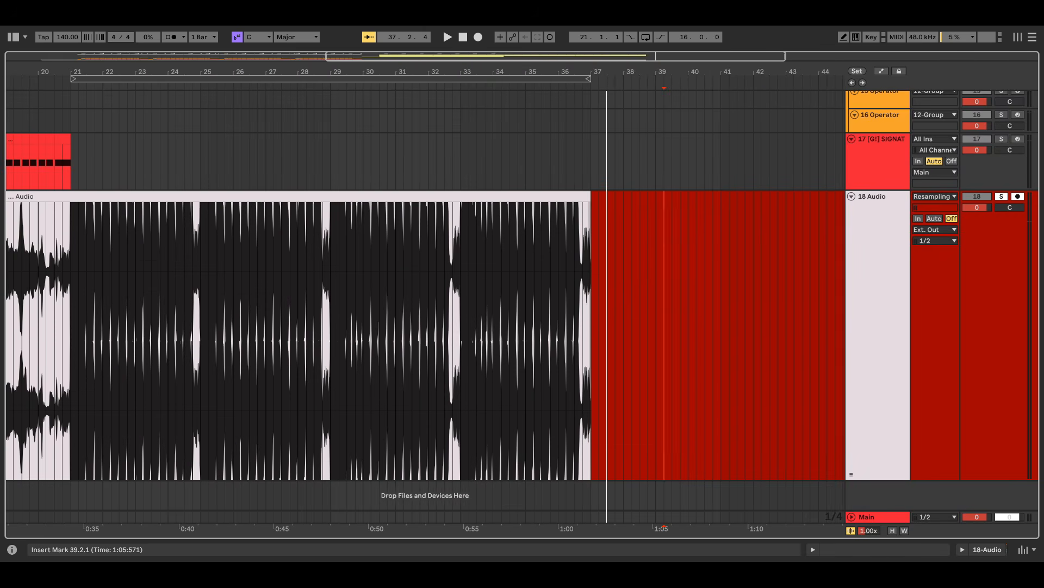
pyautogui.hscroll(-2, 761, 337)
pyautogui.scroll(4, 457, 332)
pyautogui.click(457, 331)
pyautogui.scroll(4, 366, 327)
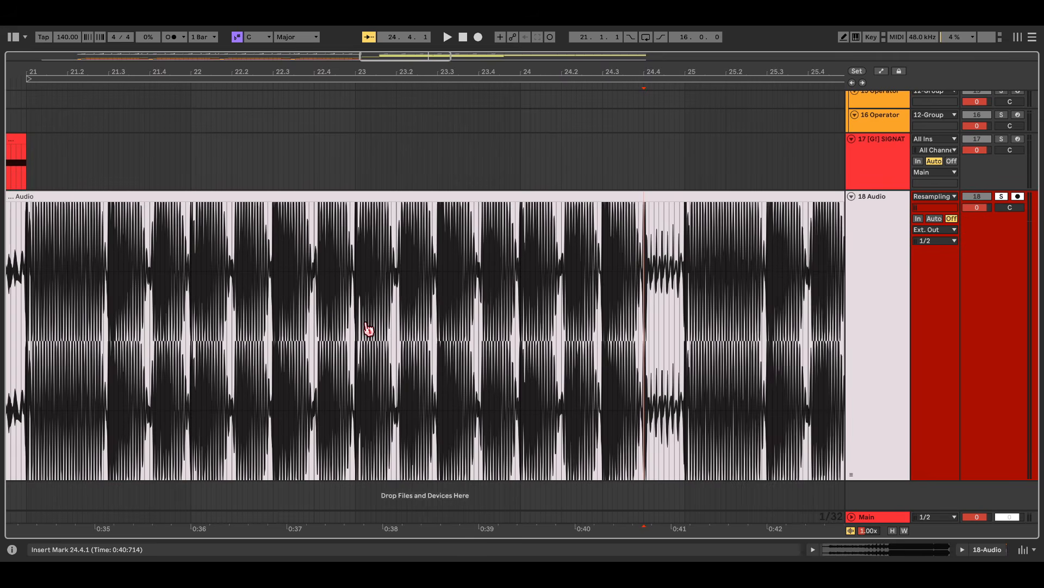
pyautogui.hscroll(-4, 218, 343)
pyautogui.click(110, 339)
pyautogui.press('space')
# - Examine the transition into bar 21 of the reversed clip and highlight the first bass cycles from 21.1.1
pyautogui.hscroll(-5, 348, 321)
pyautogui.scroll(8, 587, 305)
pyautogui.click(428, 305)
pyautogui.press('space')
pyautogui.moveTo(405, 330); pyautogui.dragTo(869, 371)
pyautogui.scroll(-5, 512, 346)
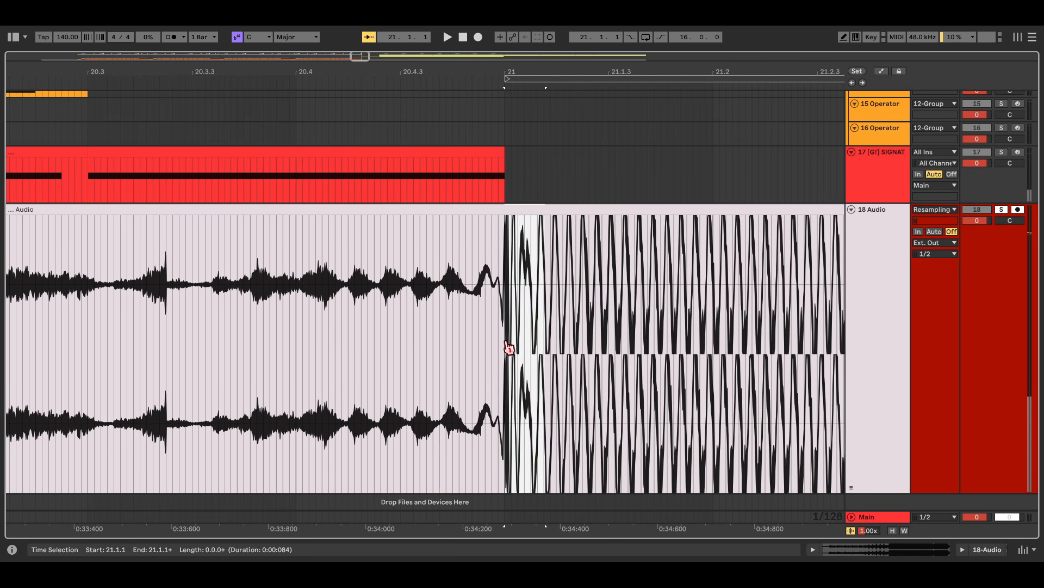
# - Audition the reversed clip from just after 20.4.1 across the transition into the bass hits of bars 21 and 22
pyautogui.click(315, 354)
pyautogui.press('space')
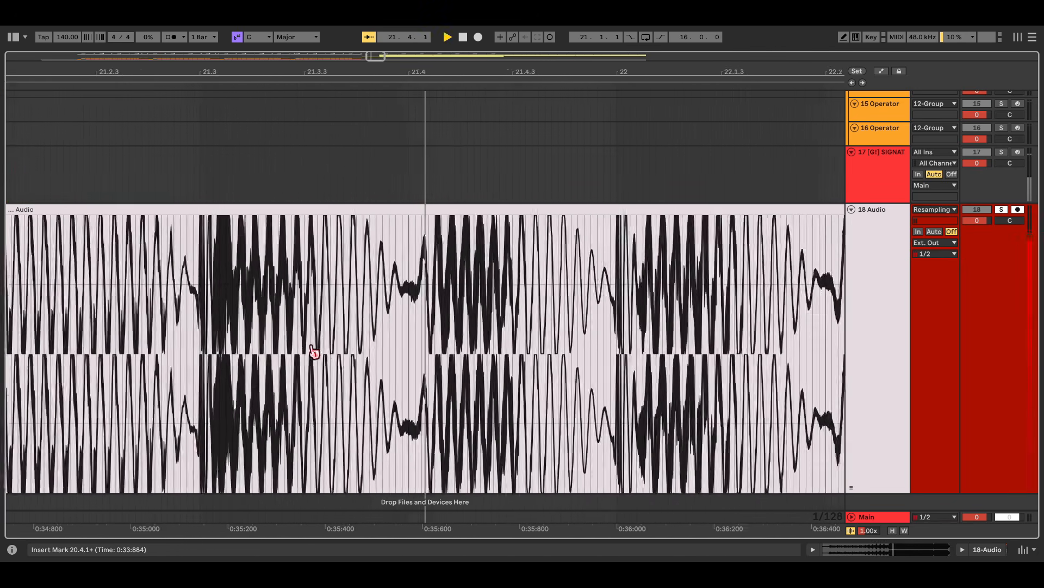
pyautogui.scroll(-5, 327, 351)
pyautogui.click(433, 317)
pyautogui.press('space')
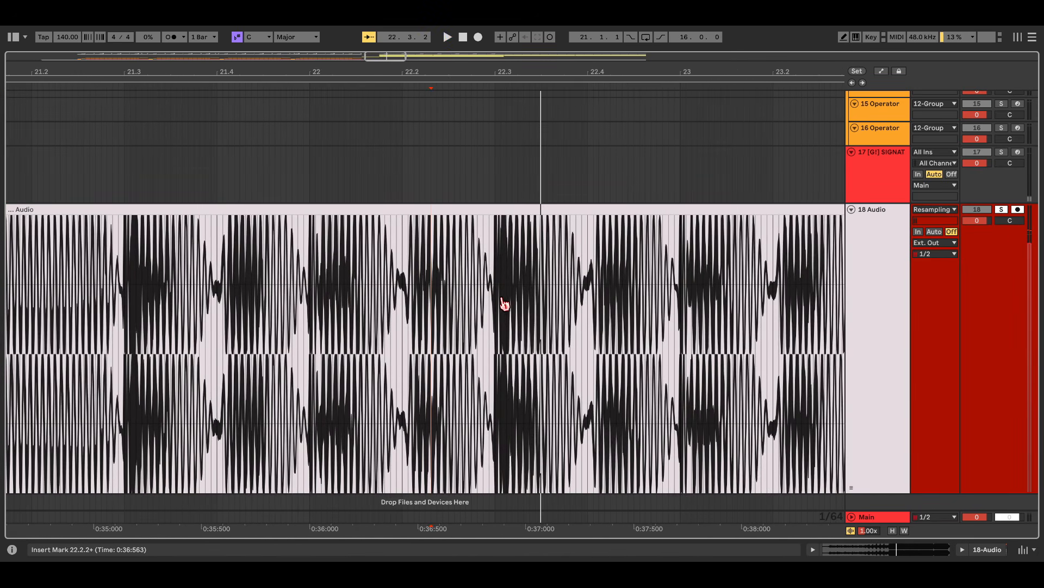
# - Audition the reversed bass from just before 21.3 into bar 23, and highlight the single hit at 23.2 for inspection
pyautogui.hscroll(-2, 283, 329)
pyautogui.scroll(10, 231, 327)
pyautogui.click(237, 322)
pyautogui.press('space')
pyautogui.scroll(-5, 407, 324)
pyautogui.scroll(-5, 402, 327)
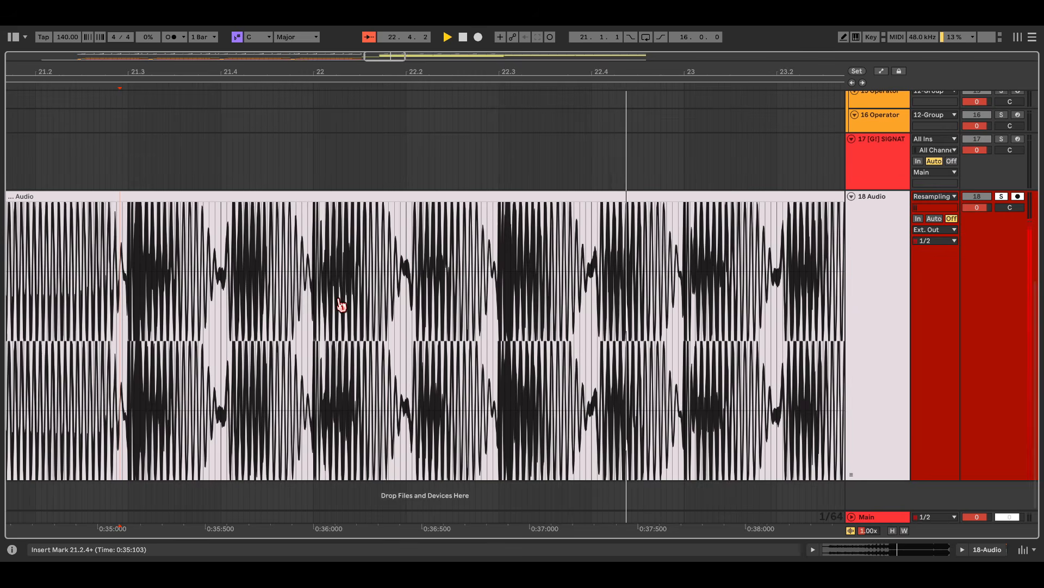
pyautogui.hscroll(3, 413, 328)
pyautogui.press('space')
pyautogui.scroll(10, 632, 284)
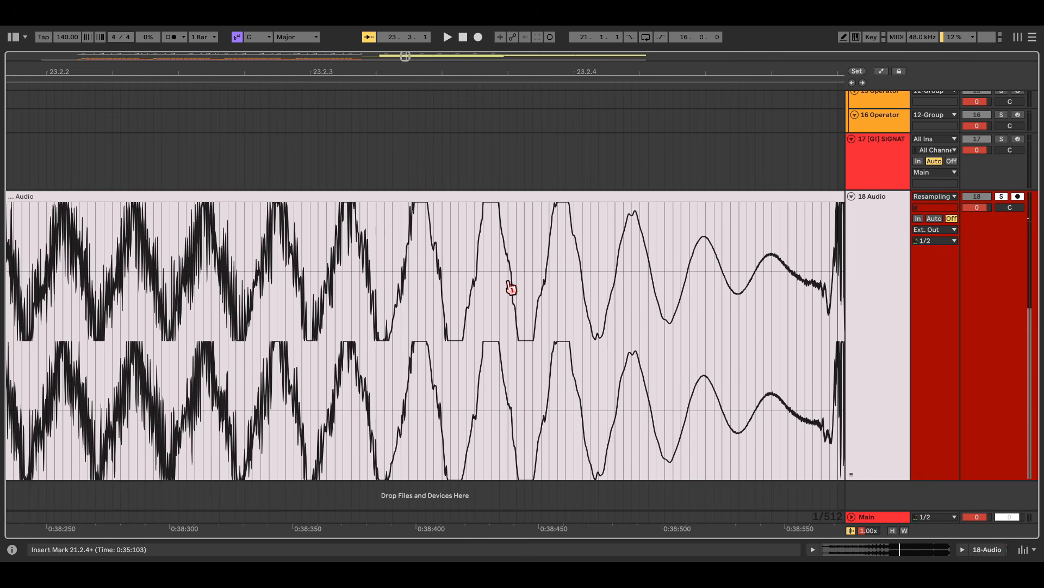
pyautogui.scroll(-3, 521, 285)
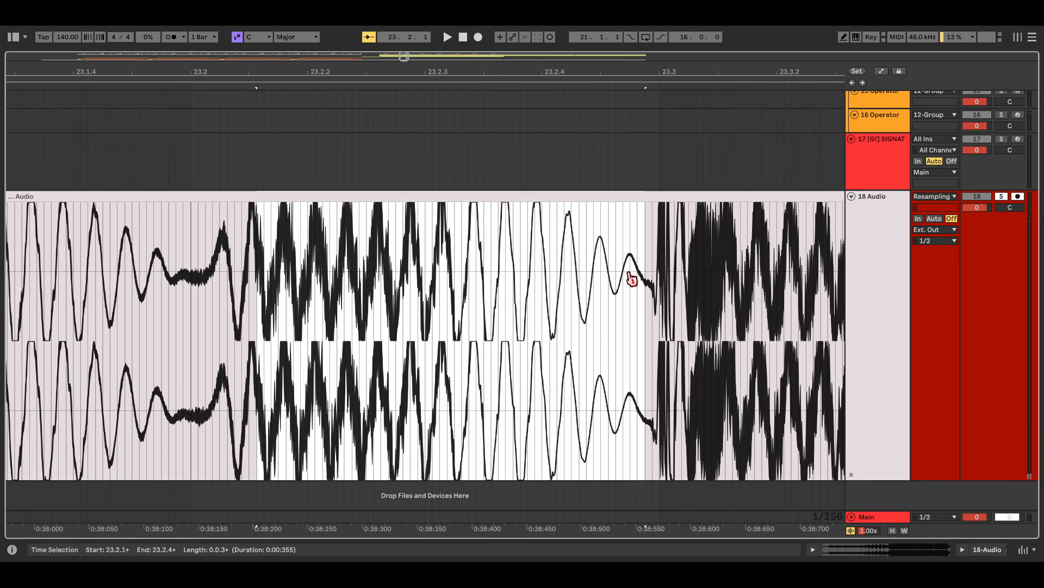
pyautogui.scroll(-8, 647, 279)
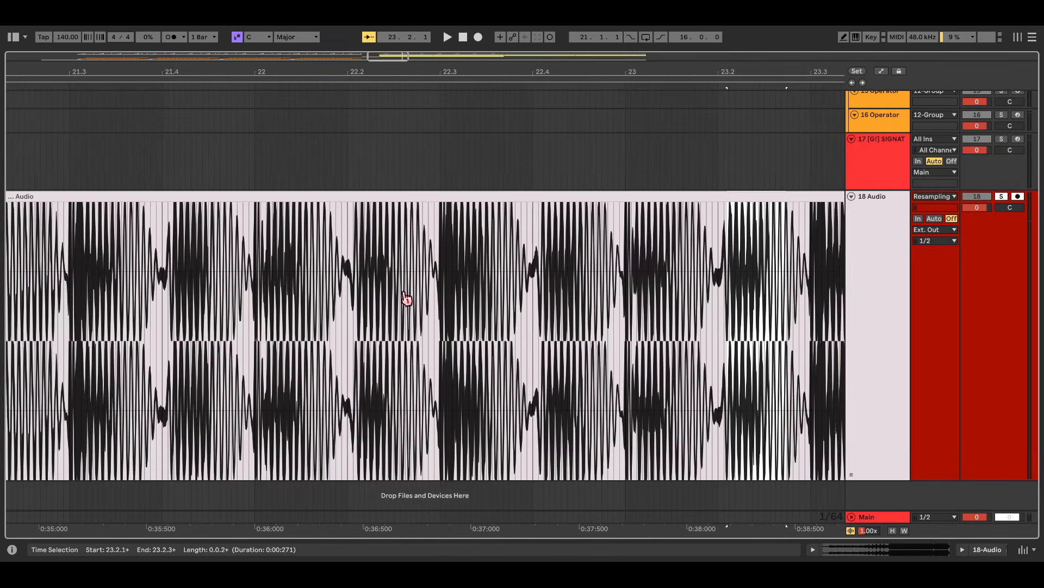
# - Check the original bass clip on the 14 Operator track, and play the reversed resample from 21.2.3
pyautogui.scroll(-6, 579, 303)
pyautogui.scroll(5, 231, 246)
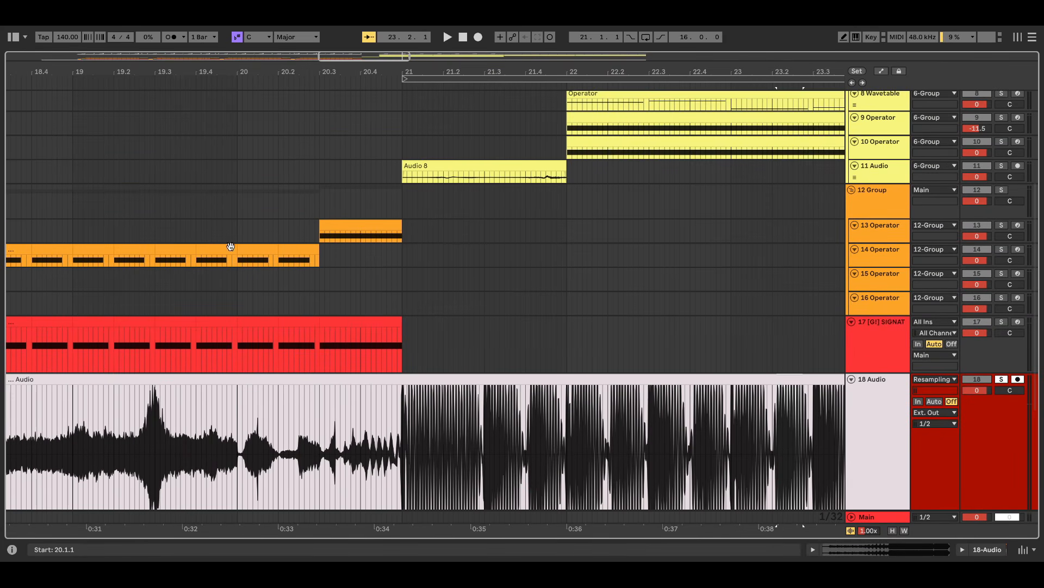
pyautogui.hscroll(-2, 230, 246)
pyautogui.click(145, 248)
pyautogui.scroll(-5, 490, 355)
pyautogui.click(525, 298)
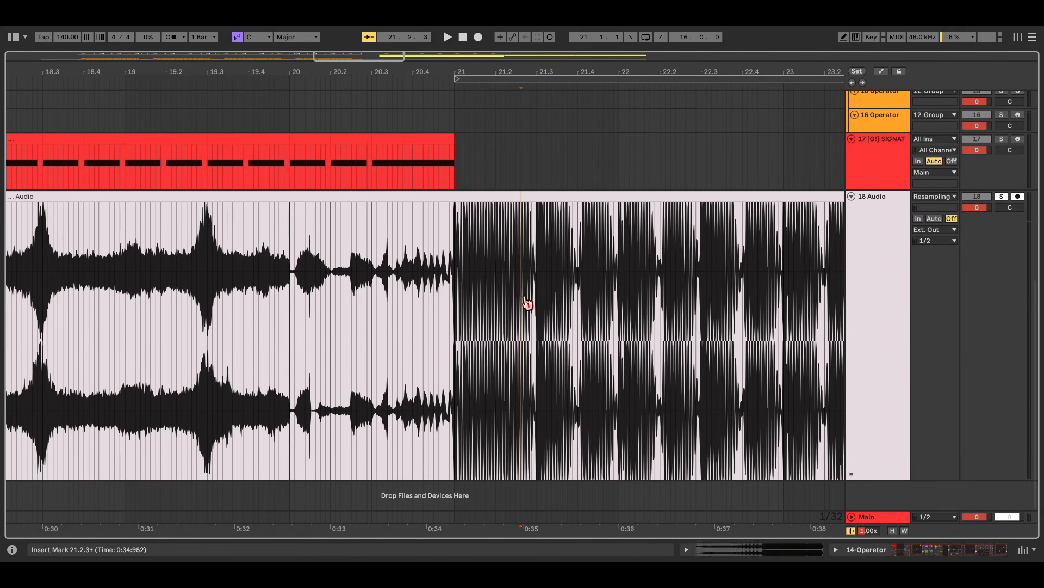
pyautogui.press('space')
# - Follow the reversed bass waveform closely through bar 24 and highlight the clipped cycles between 25.1.1 and 25.1.3
pyautogui.scroll(15, 599, 307)
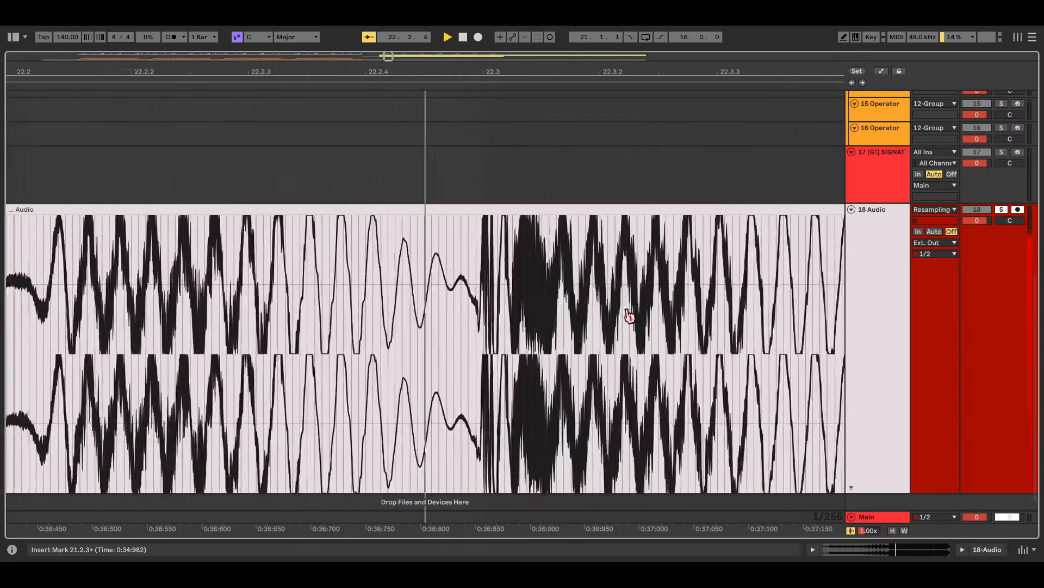
pyautogui.scroll(-1, 626, 315)
pyautogui.scroll(-5, 560, 310)
pyautogui.scroll(-3, 524, 305)
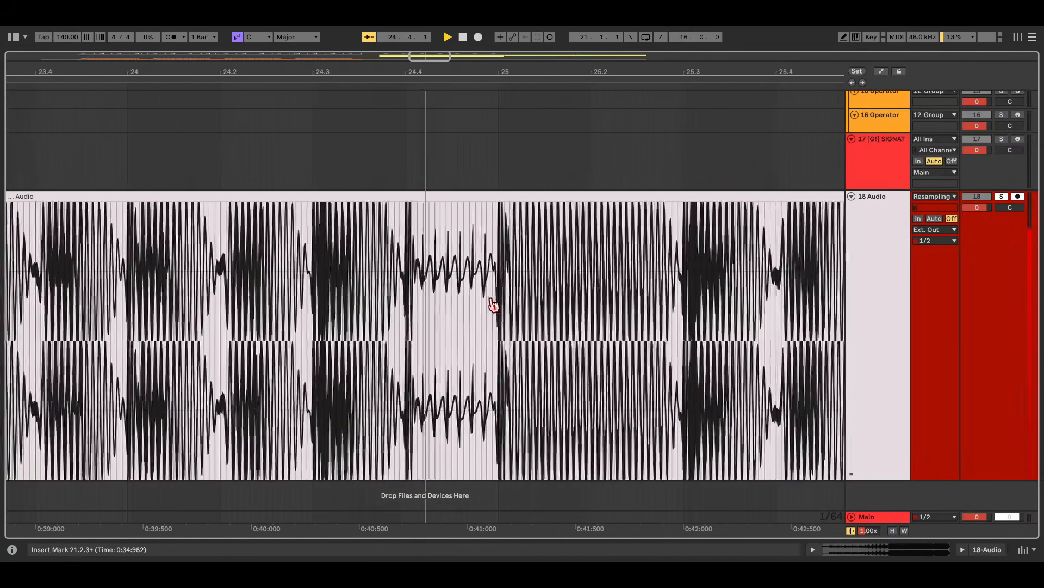
pyautogui.scroll(3, 366, 317)
pyautogui.press('space')
pyautogui.scroll(6, 234, 328)
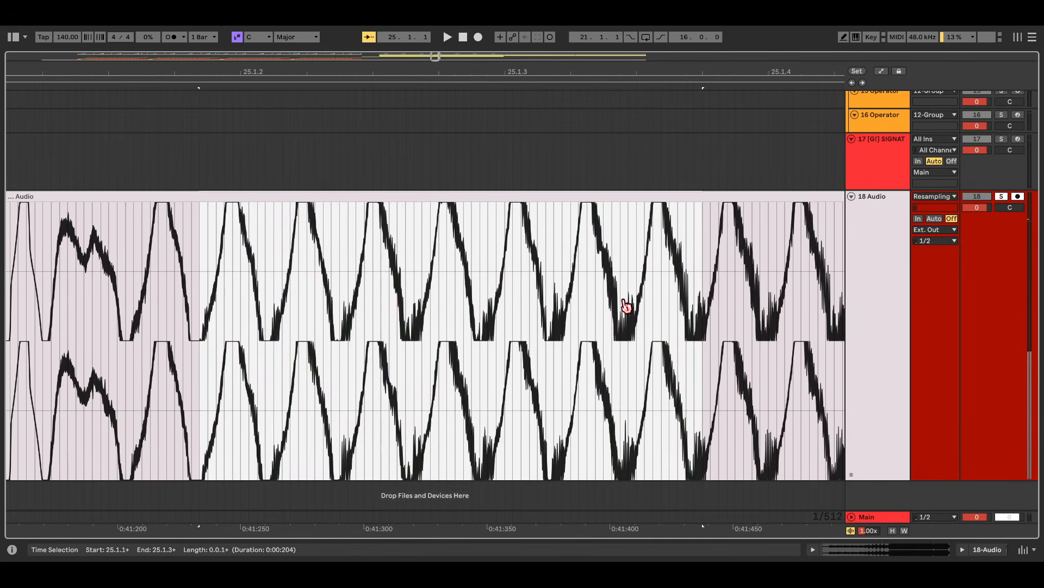
# - Replay the reversed clip from 20.4.4 into bar 21 to compare the long opening bass note with the hits following it
pyautogui.scroll(-10, 624, 306)
pyautogui.scroll(6, 472, 300)
pyautogui.click(481, 298)
pyautogui.press('space')
pyautogui.scroll(2, 597, 297)
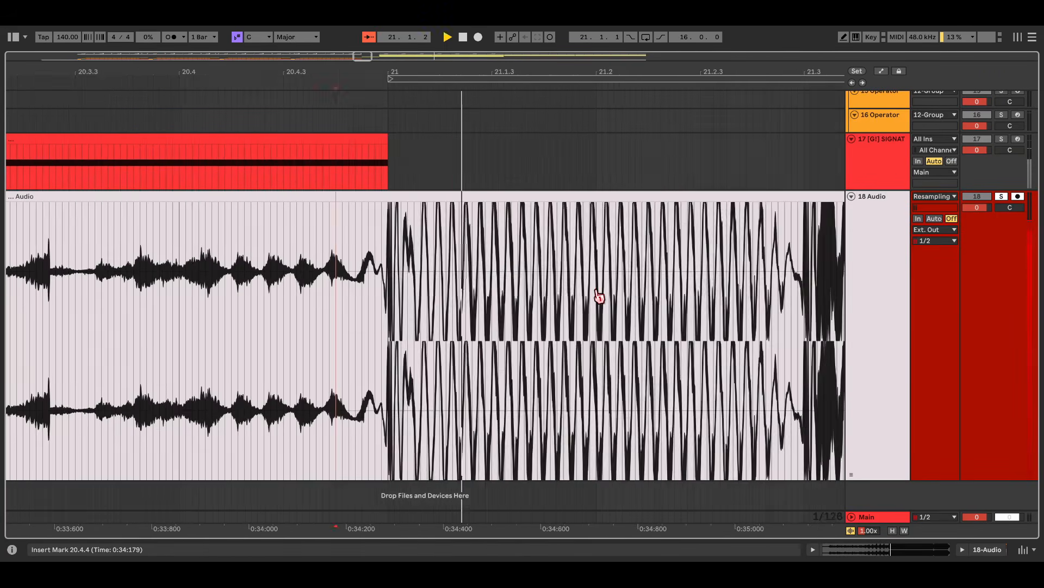
pyautogui.scroll(2, 599, 297)
pyautogui.press('space')
pyautogui.scroll(-2, 295, 305)
pyautogui.hscroll(1, 303, 308)
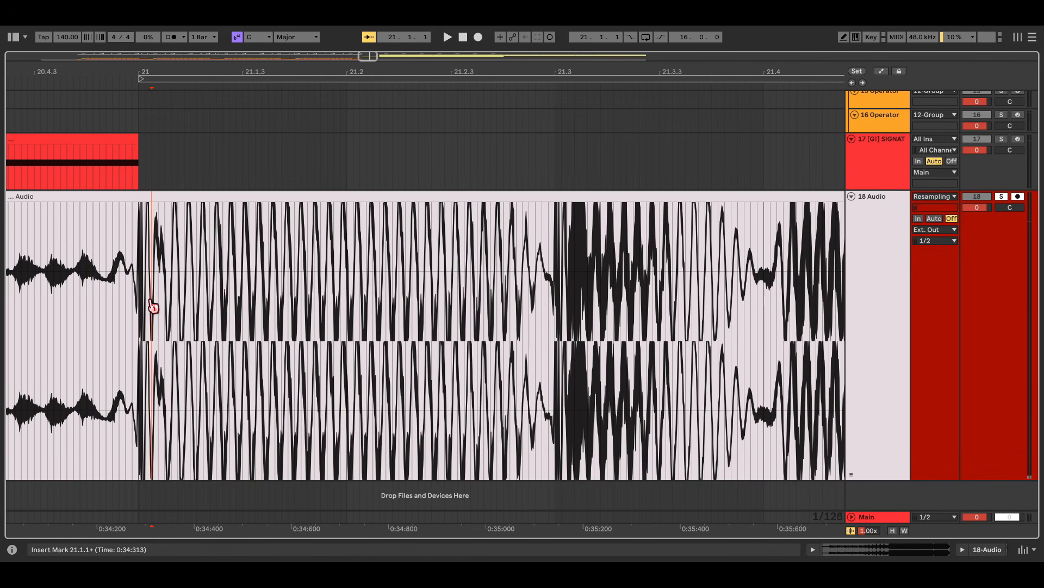
pyautogui.press('space')
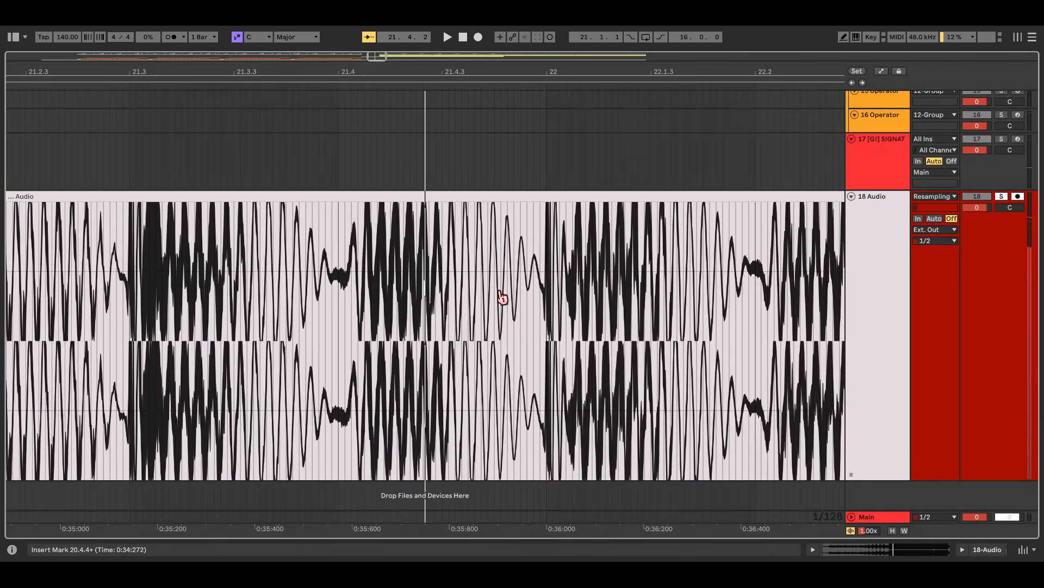
# - Play the reversed clip from 20.4.4 once more and inspect the bass hits across bars 21 to 24
pyautogui.scroll(-2, 502, 297)
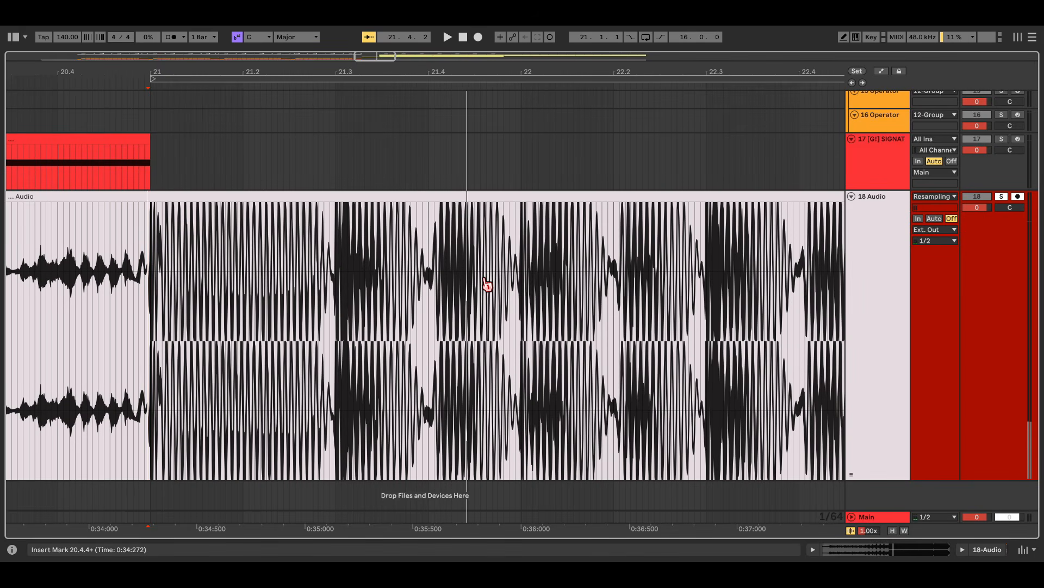
pyautogui.click(863, 169)
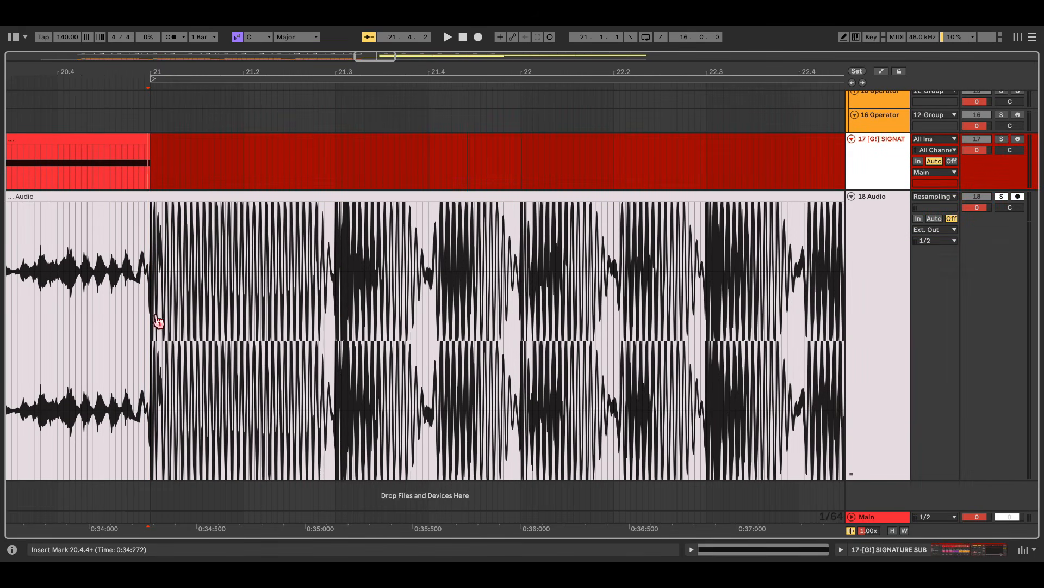
pyautogui.click(139, 297)
pyautogui.press('space')
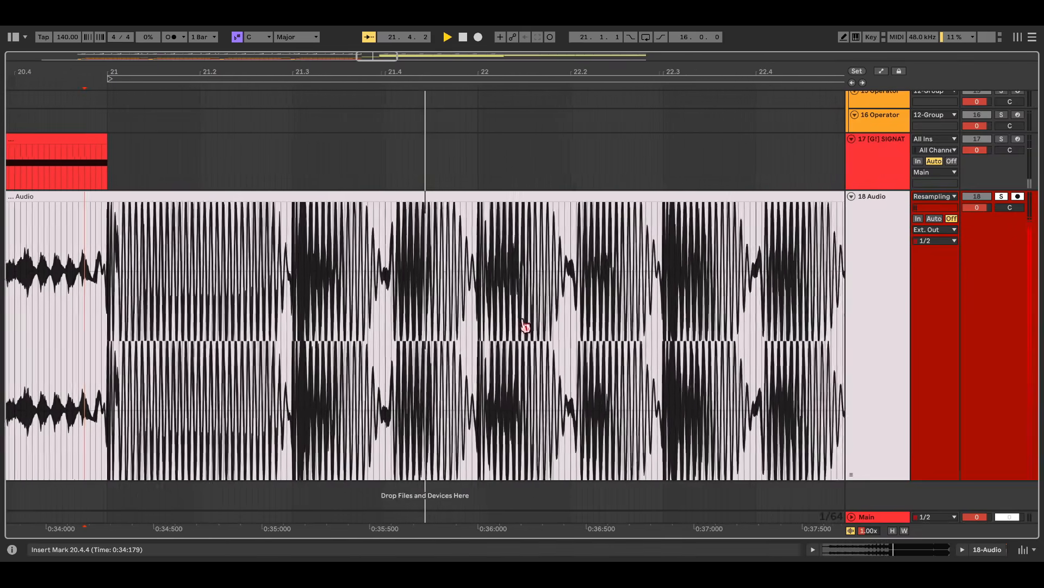
pyautogui.scroll(3, 555, 349)
pyautogui.hscroll(-4, 171, 367)
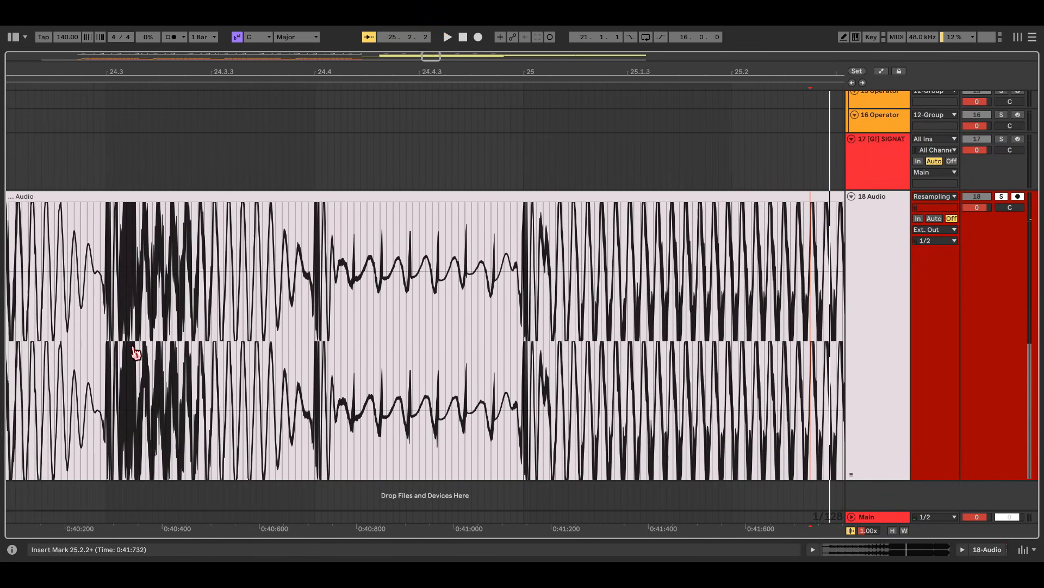
# - Play the reversed clip from 24.2.4 and inspect its waveform up to the end at bar 37
pyautogui.click(128, 345)
pyautogui.press('space')
pyautogui.press('space')
pyautogui.press('space')
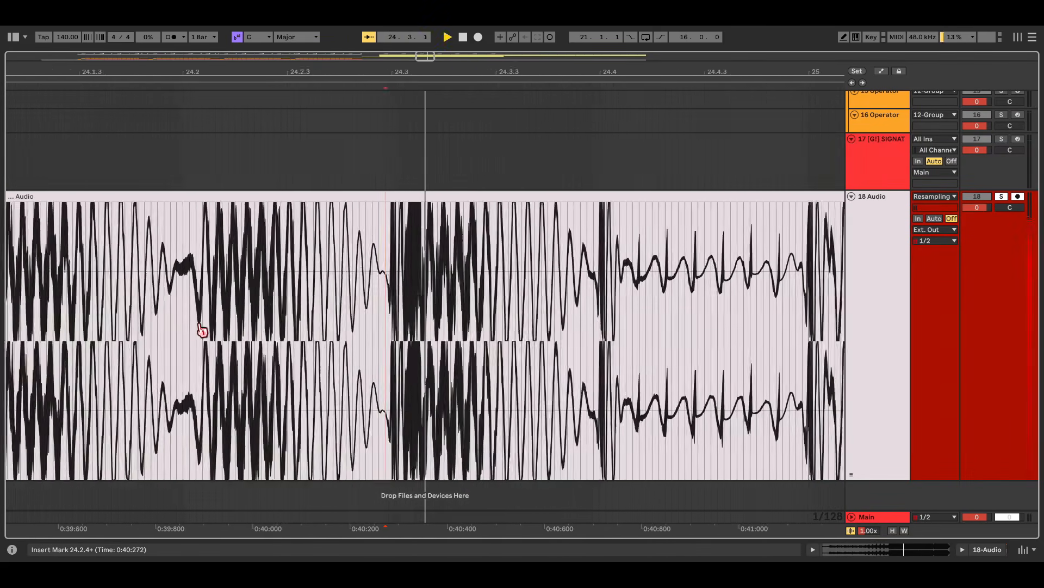
pyautogui.scroll(-5, 203, 330)
pyautogui.scroll(4, 489, 338)
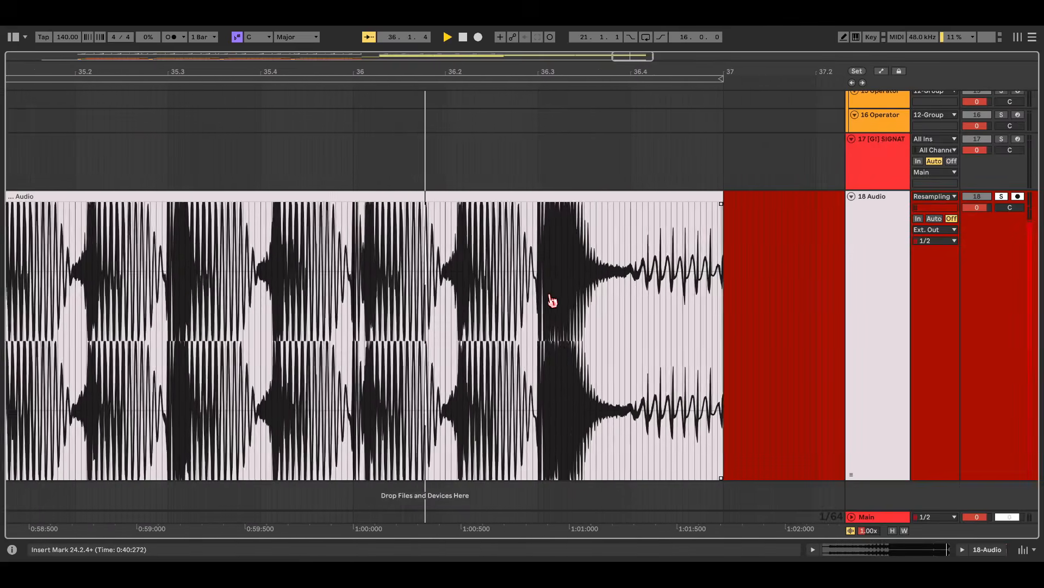
# - Return to the start of the original drop and select the whole resampled clip on the 18 Audio track
pyautogui.scroll(5, 556, 300)
pyautogui.scroll(-10, 555, 301)
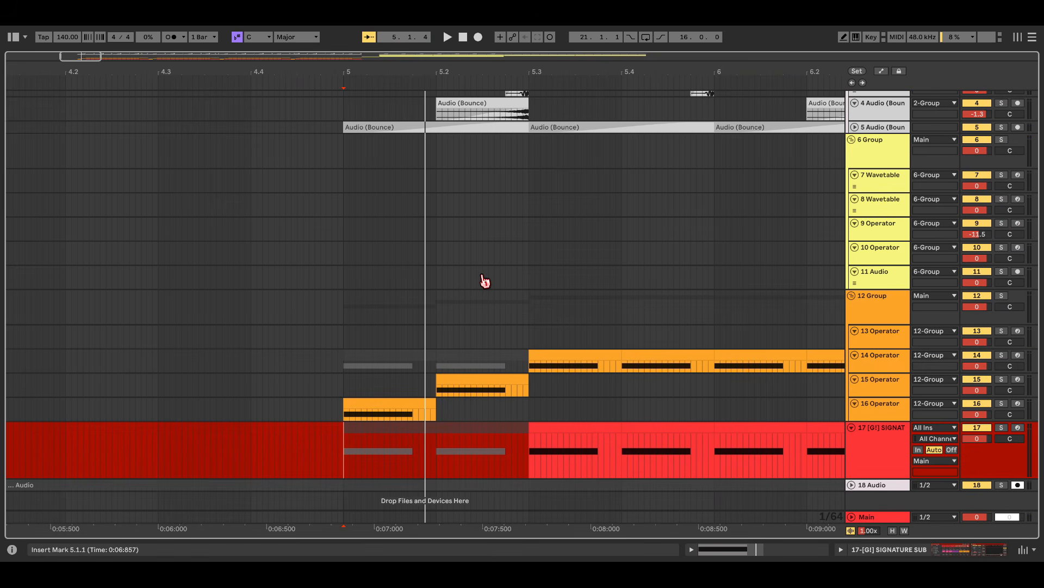
pyautogui.hscroll(1, 490, 302)
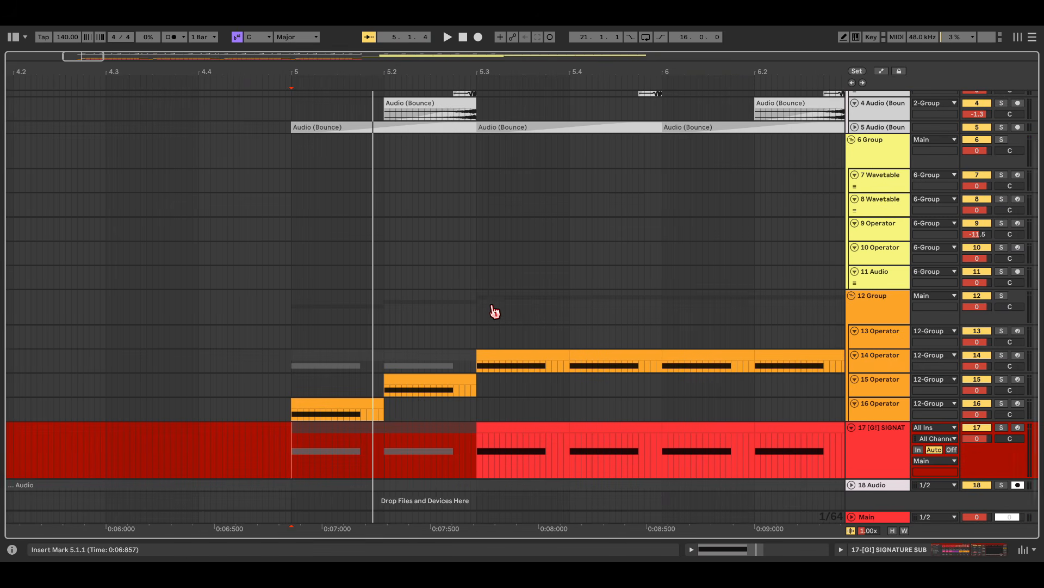
pyautogui.scroll(-2, 494, 305)
pyautogui.click(679, 474)
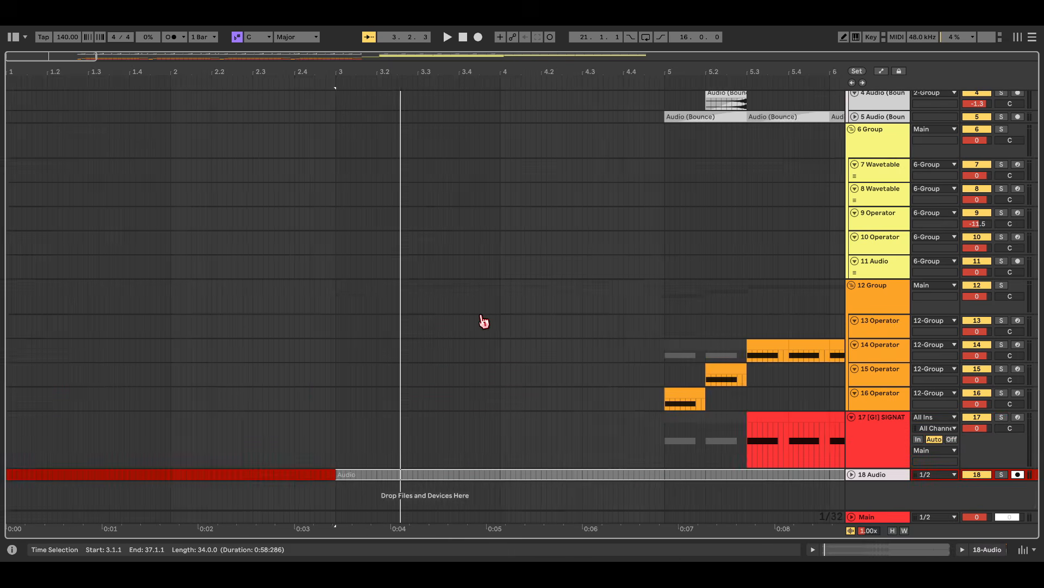
# - Try to shift the start of the short reversed clip ending at 5.3 on the 3 Audio track, and undo it
pyautogui.scroll(-3, 480, 316)
pyautogui.scroll(3, 248, 305)
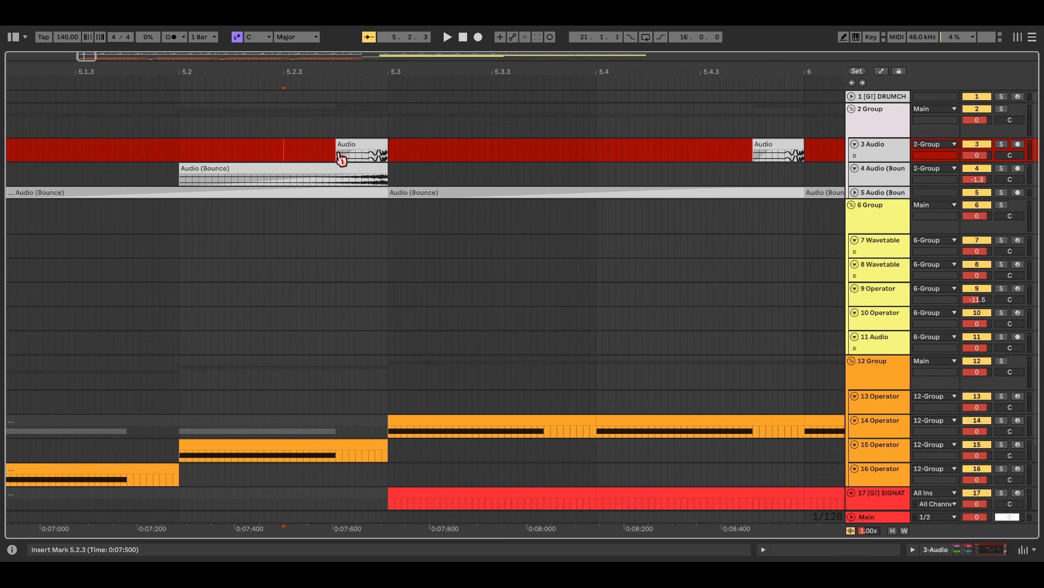
pyautogui.moveTo(336, 149); pyautogui.dragTo(342, 147)
pyautogui.hotkey('ctrl', 'z')
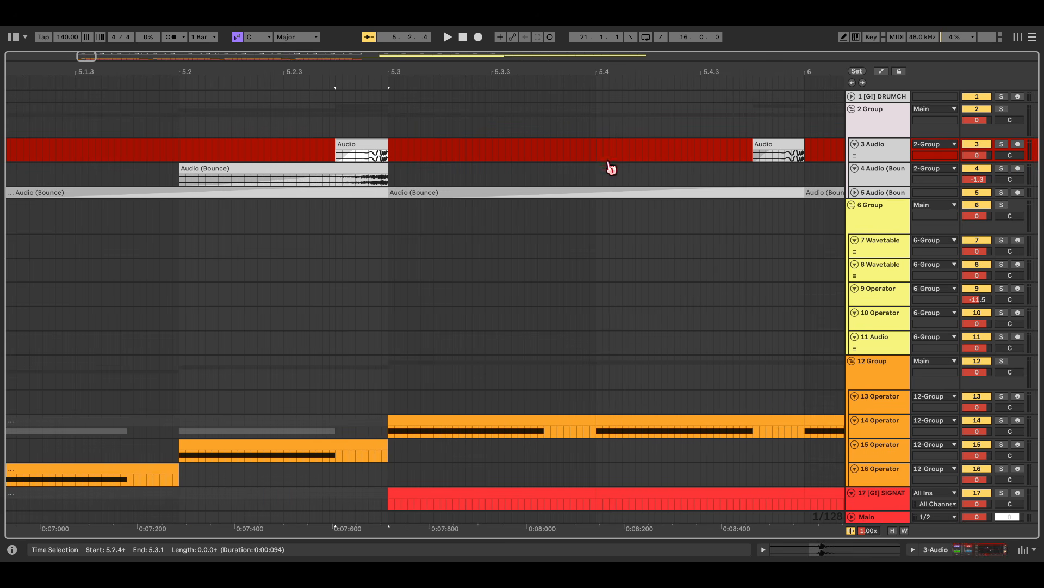
# - Resample the drum hit at 4.3 onto the 3 Audio track and enlarge the track to show its waveform
pyautogui.click(886, 151)
pyautogui.scroll(-5, 596, 172)
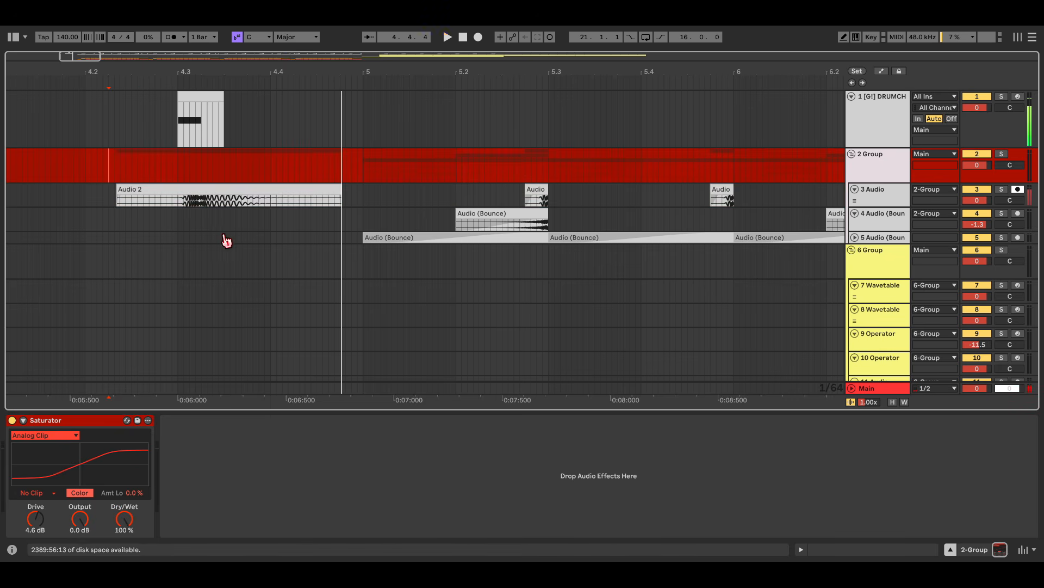
pyautogui.press('space')
pyautogui.moveTo(882, 206); pyautogui.dragTo(882, 250)
pyautogui.scroll(10, 185, 233)
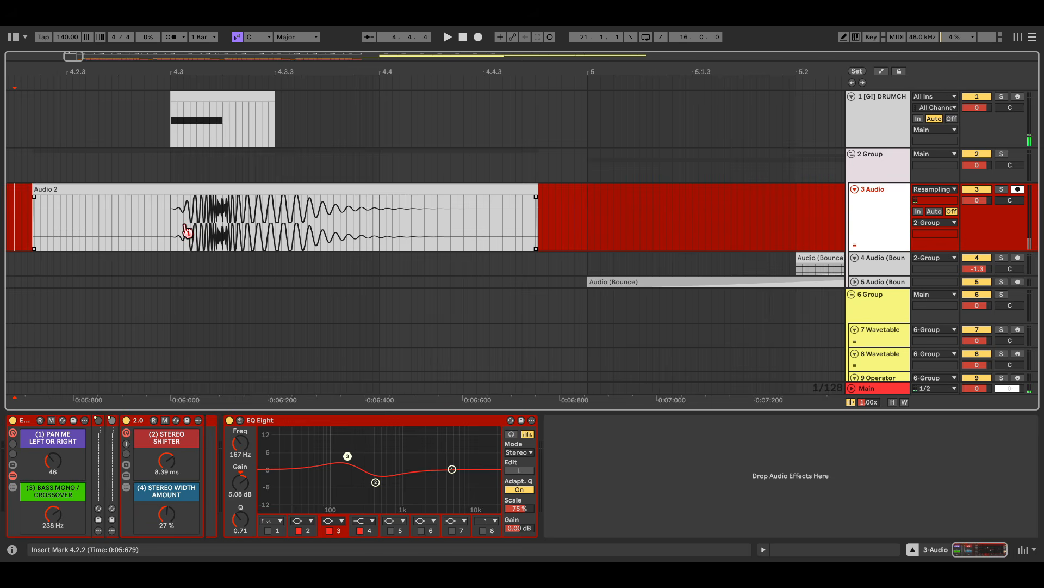
pyautogui.click(359, 223)
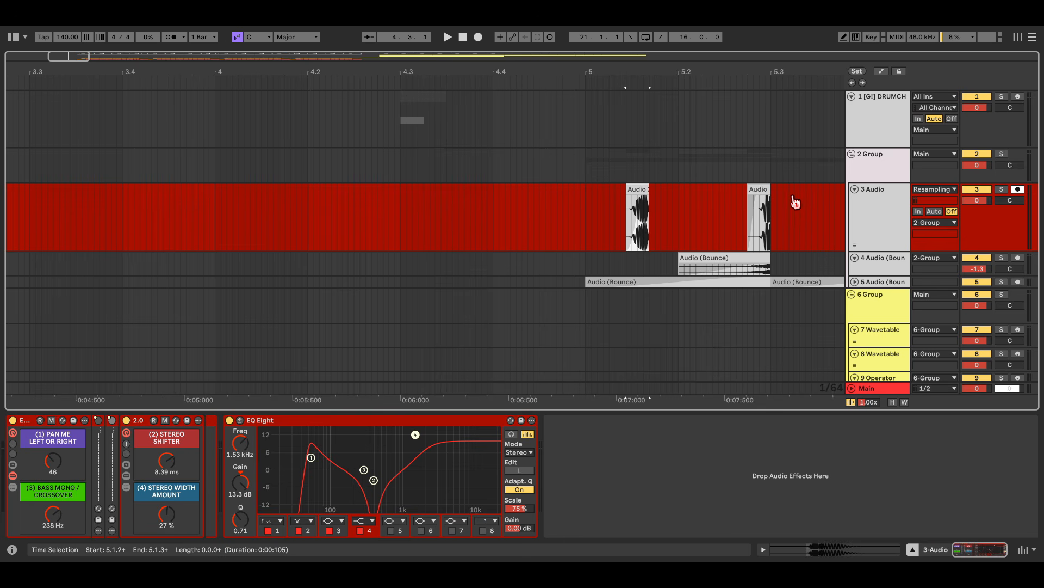
# - Move the old reversed hit from before 5.3 to 4.3 and place the new reversed hit at 5.2.4, ending at 5.3
pyautogui.click(759, 188)
pyautogui.moveTo(759, 189); pyautogui.dragTo(412, 204)
pyautogui.moveTo(451, 192); pyautogui.dragTo(574, 195)
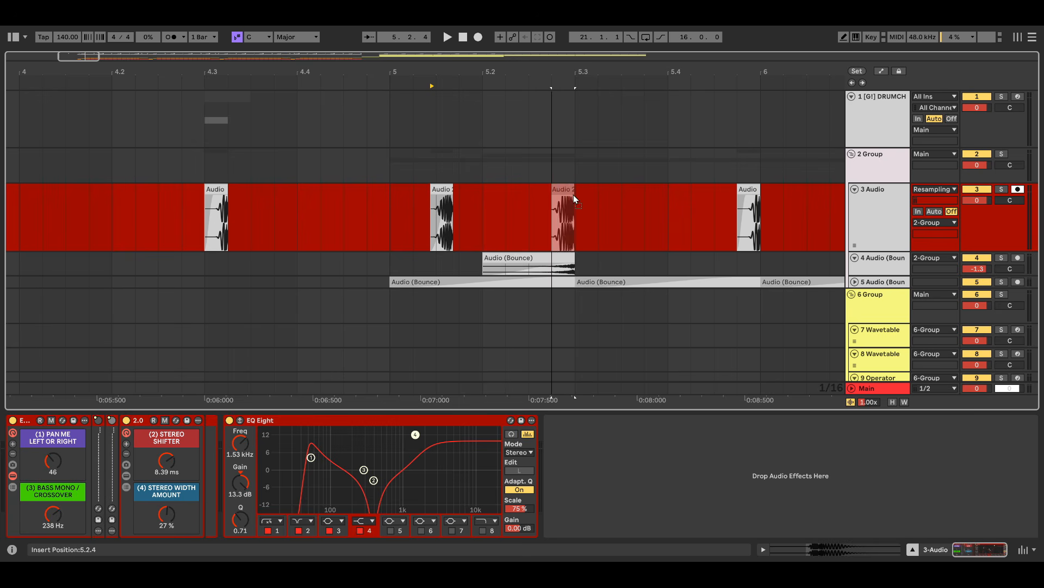
pyautogui.moveTo(574, 224); pyautogui.dragTo(389, 224)
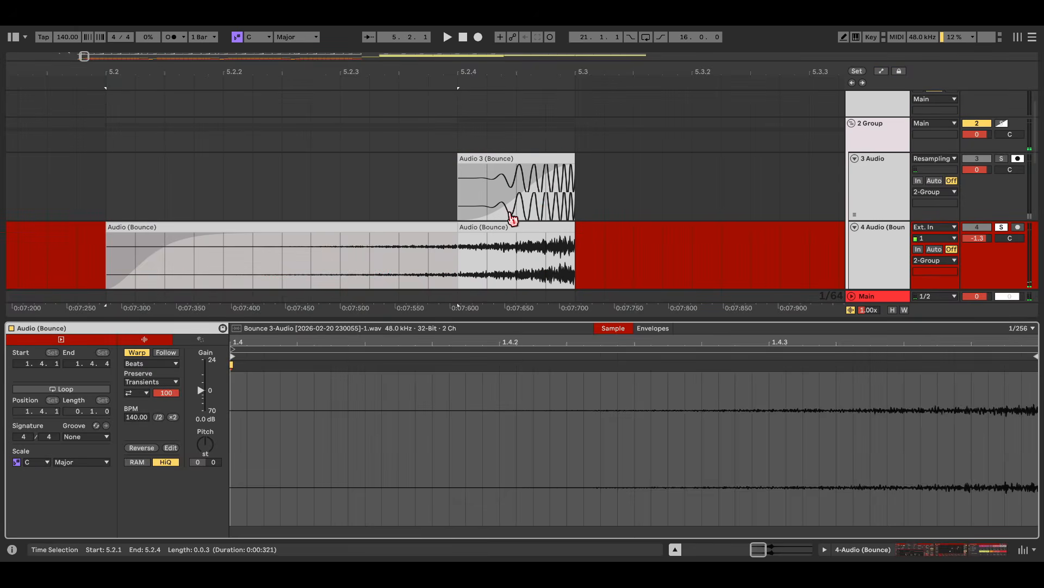
# - Raise the bounced clip at 5.2.1 to 11.5 dB, crossfade it into the following piece up to 5.3, and set that piece's gain to 0.3 dB
pyautogui.click(408, 240)
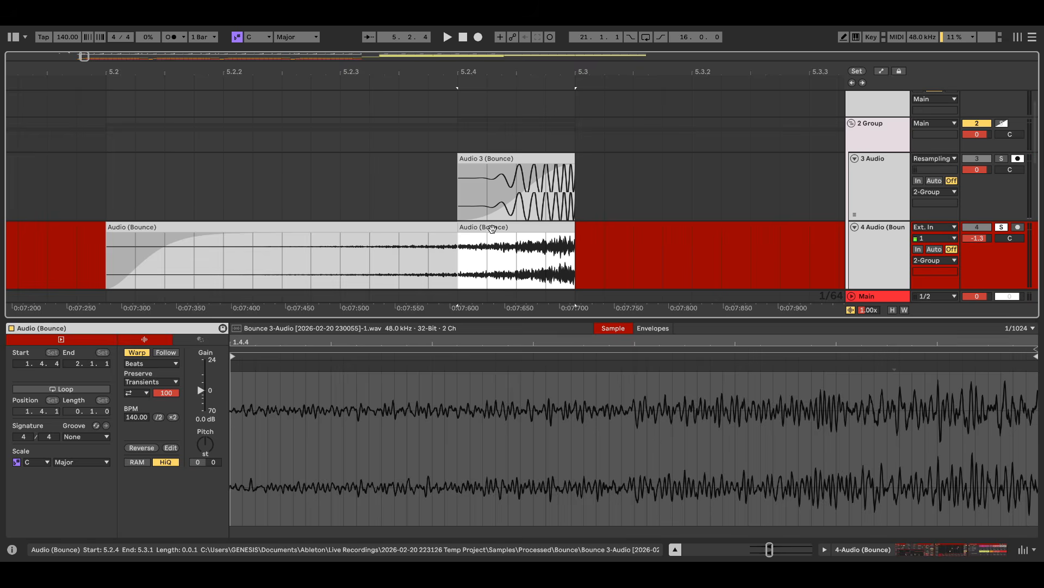
pyautogui.moveTo(202, 390); pyautogui.dragTo(202, 376)
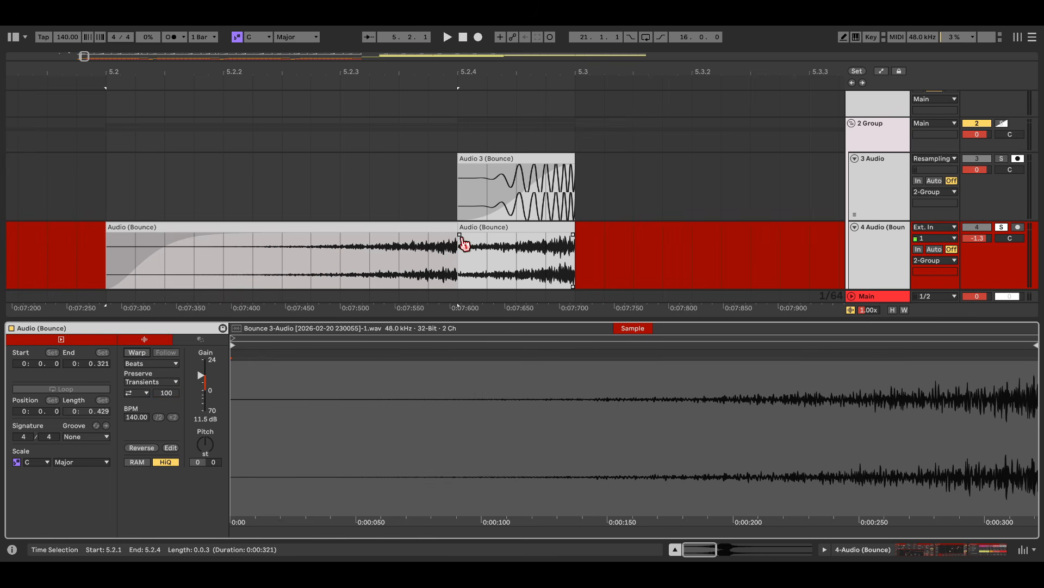
pyautogui.moveTo(460, 235); pyautogui.dragTo(575, 235)
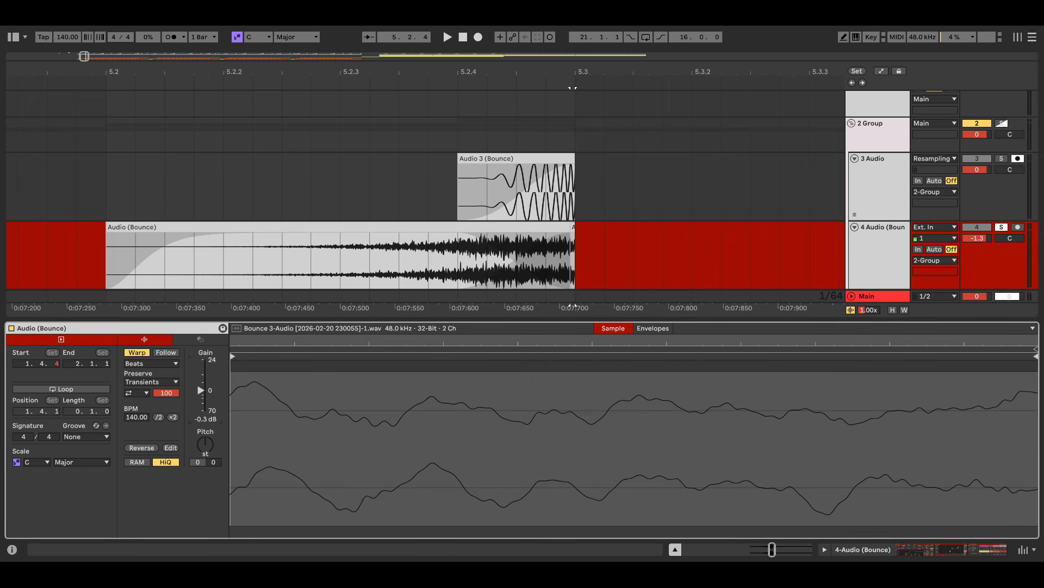
pyautogui.moveTo(201, 392); pyautogui.dragTo(201, 390)
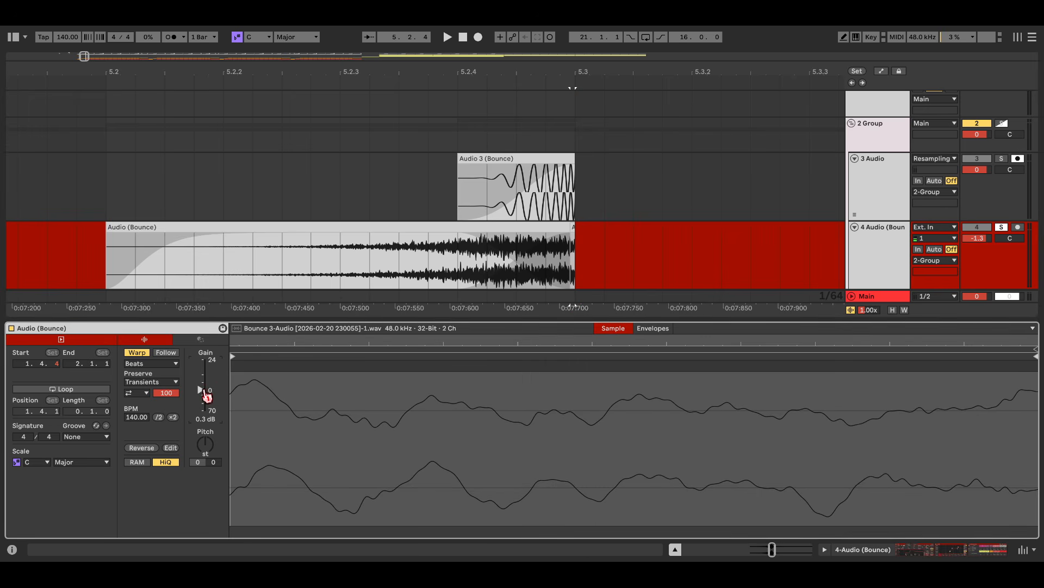
# - Start the crossfade between the two bounced pieces earlier, before 5.2.4, adjust its curve, and audition the swell from 5.2.1
pyautogui.click(456, 235)
pyautogui.moveTo(459, 235); pyautogui.dragTo(404, 234)
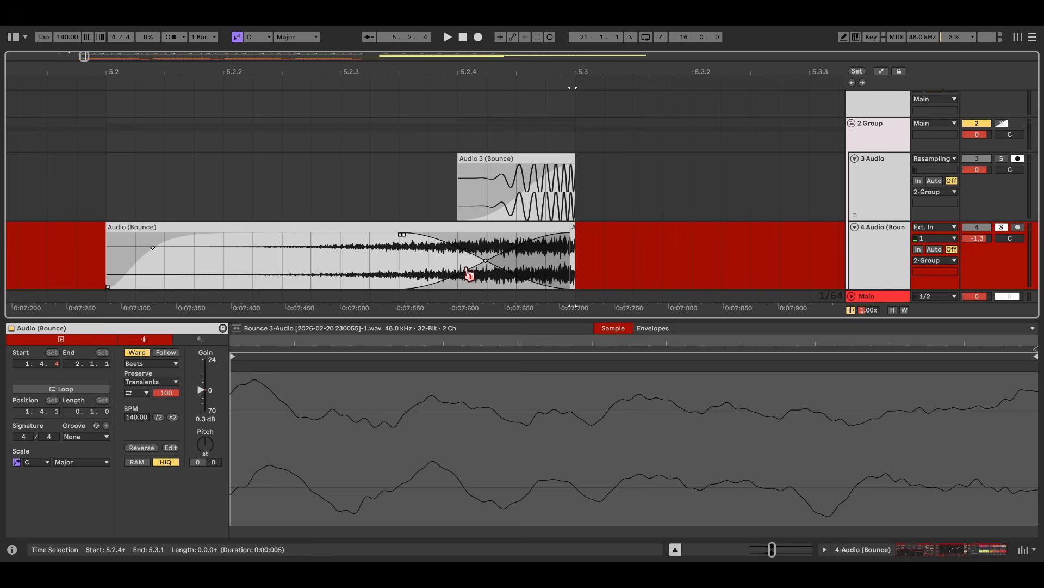
pyautogui.click(485, 259)
pyautogui.click(487, 259)
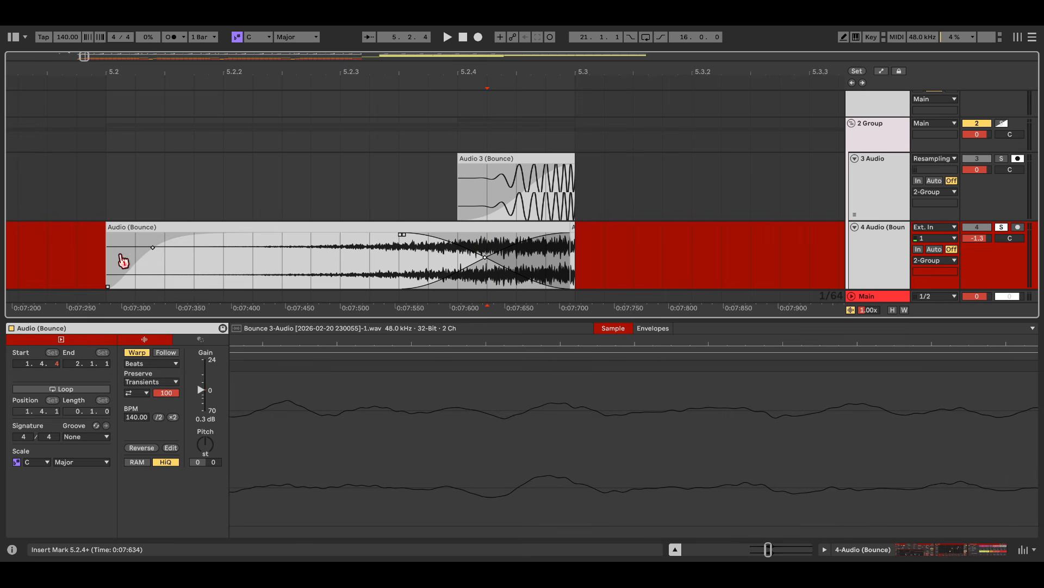
pyautogui.click(123, 261)
pyautogui.press('space')
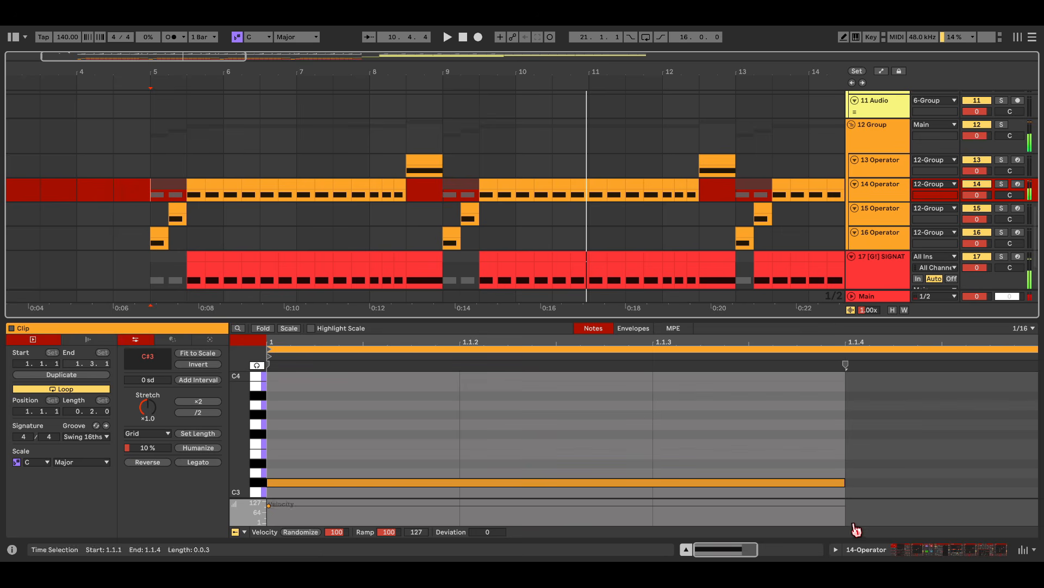
# - Hide the clip editor and show the track delay settings for the bass tracks of the 12 Group and the signature sub
pyautogui.click(687, 549)
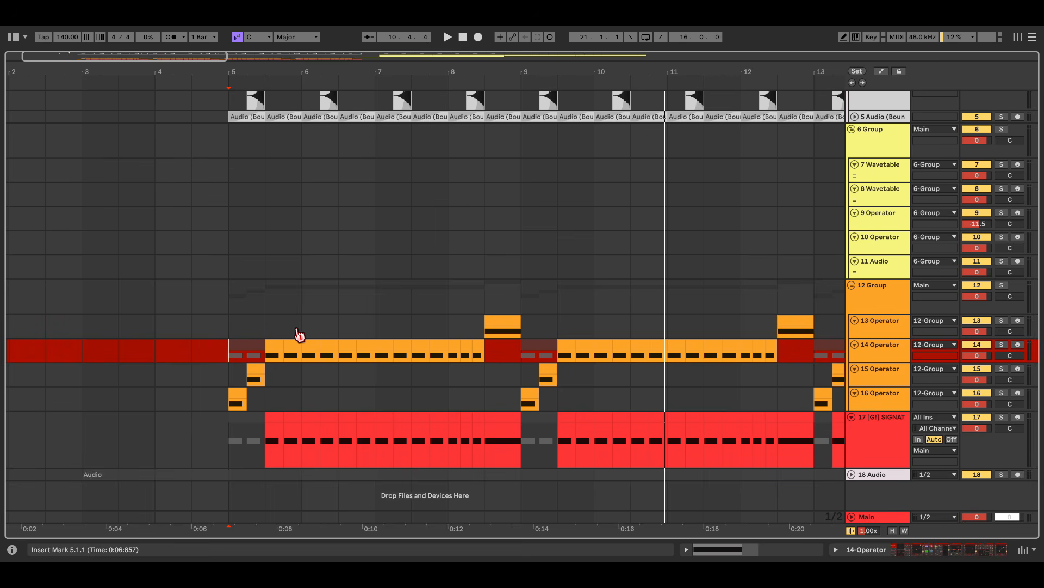
pyautogui.click(902, 296)
pyautogui.click(884, 454)
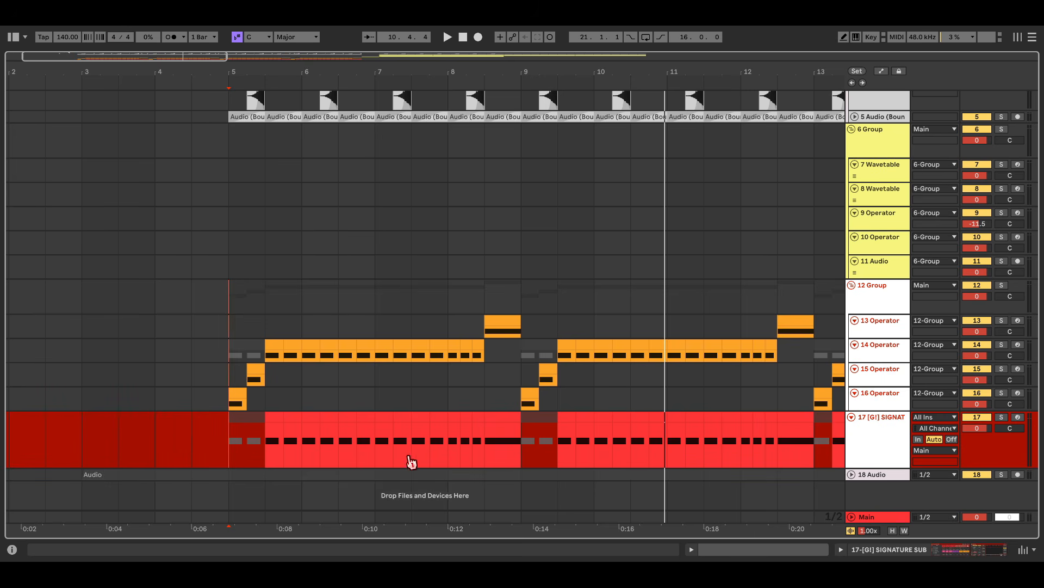
pyautogui.hotkey('ctrl', 'alt', 'd')
pyautogui.click(840, 305)
pyautogui.scroll(1, 859, 227)
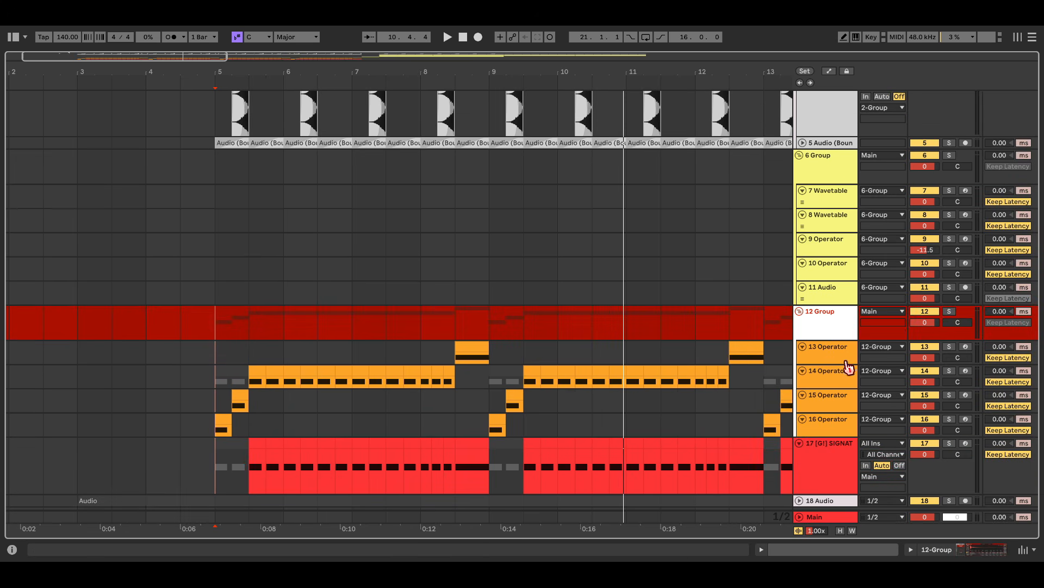
# - Set the track delay of 13 Operator to -60 ms
pyautogui.click(837, 431)
pyautogui.click(1006, 348)
pyautogui.write('-')
# - Check the effects on the 12 Group, including its Hybrid Reverb, and hide the device view again
pyautogui.click(826, 383)
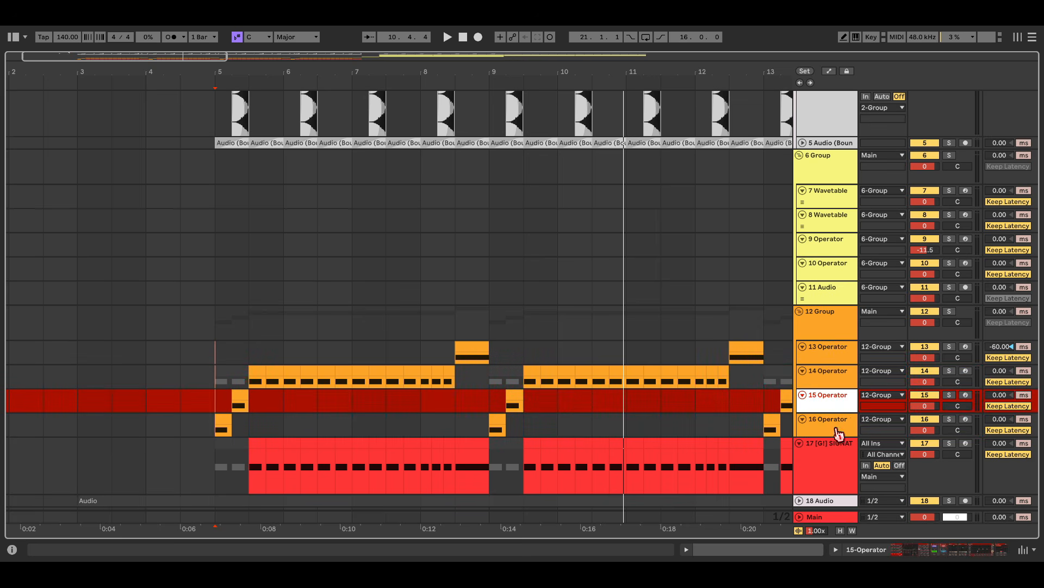
pyautogui.click(832, 329)
pyautogui.click(978, 552)
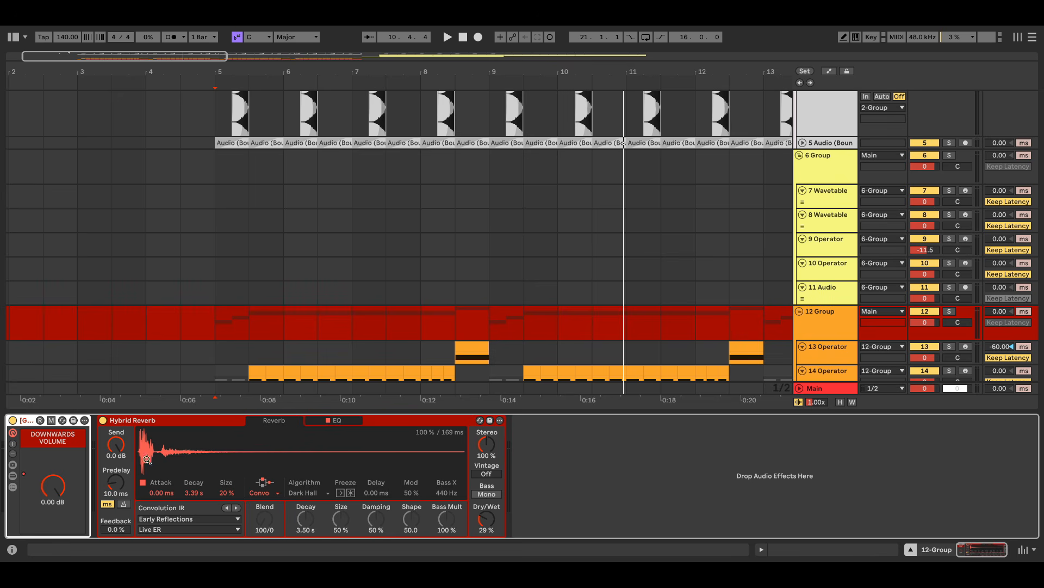
pyautogui.click(911, 550)
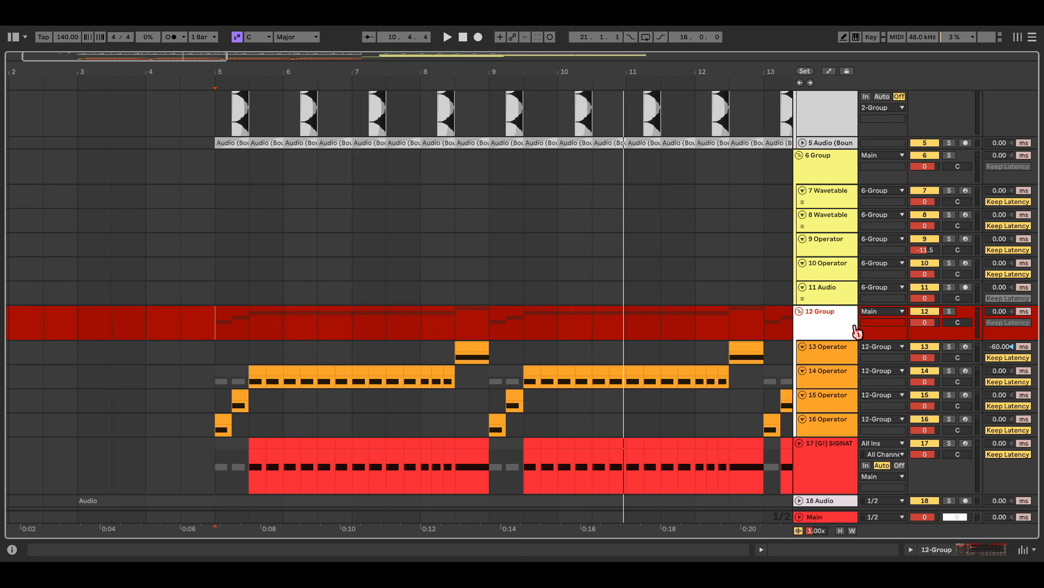
# - Set the track delay to -60 ms on 14 Operator, 15 Operator, 16 Operator and the 17 signature sub track
pyautogui.click(825, 373)
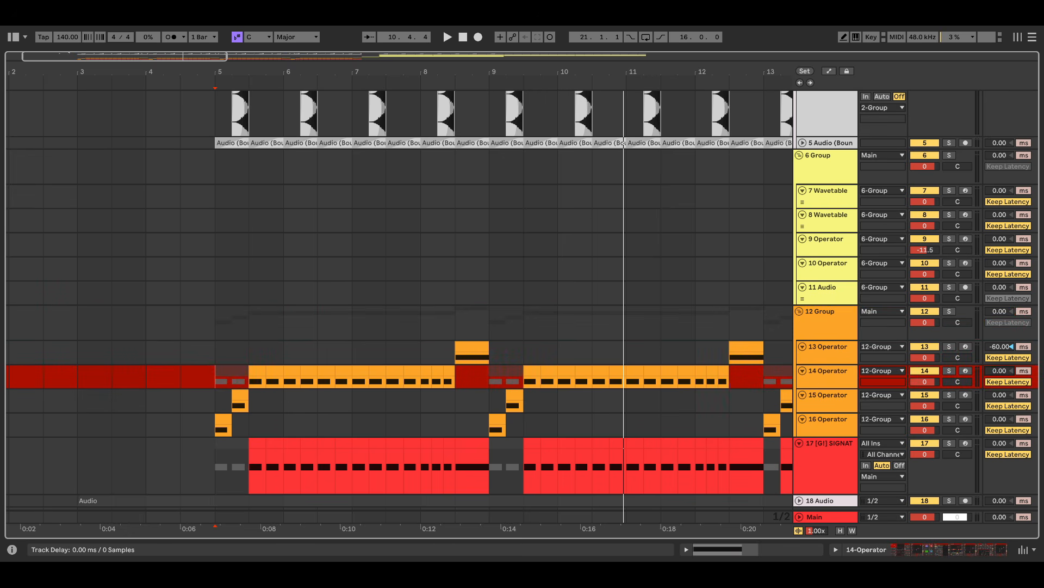
pyautogui.write('-60')
pyautogui.press('Return')
pyautogui.click(997, 395)
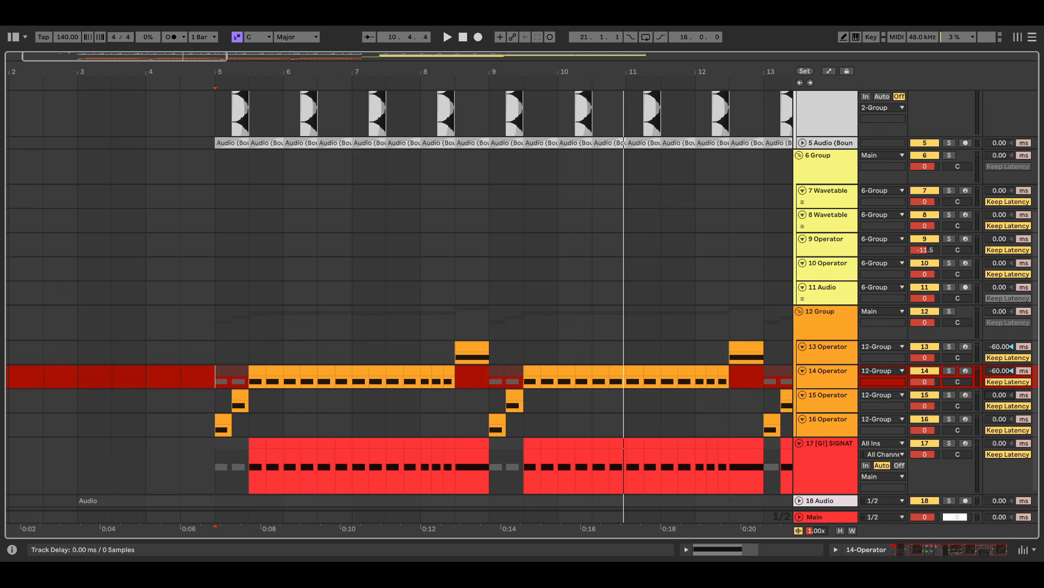
pyautogui.write('-60')
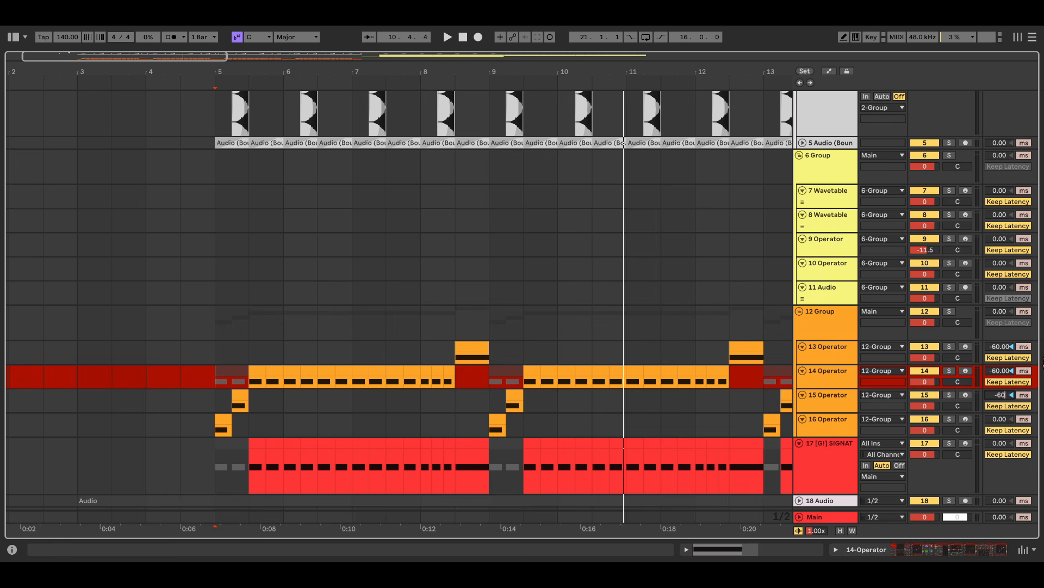
pyautogui.click(999, 418)
pyautogui.write('-60')
pyautogui.click(999, 442)
pyautogui.write('-60')
# - Play the drop from 5.1.1 to audition the basses with the new track delays
pyautogui.click(213, 379)
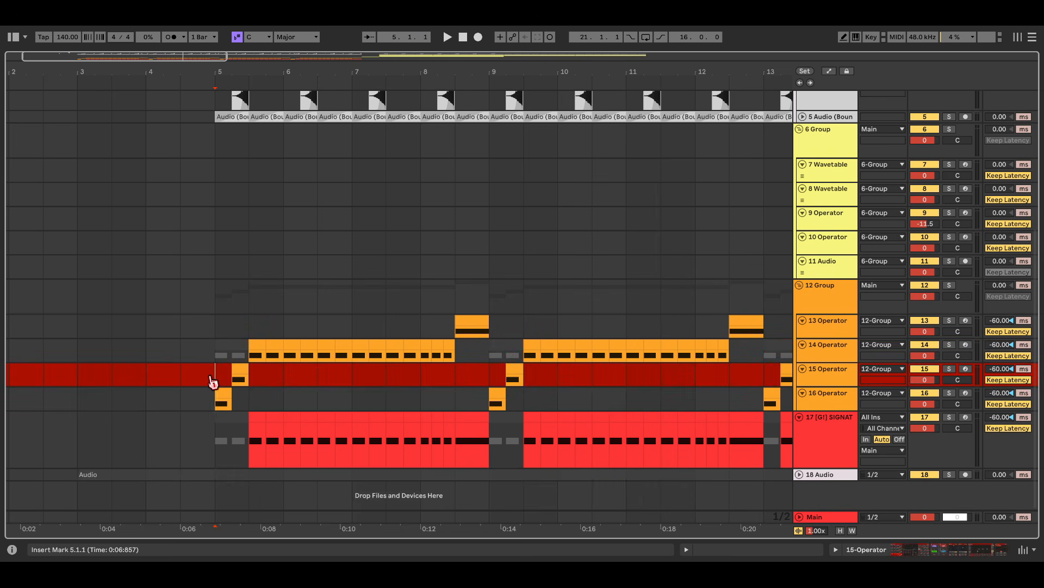
pyautogui.press('space')
pyautogui.scroll(5, 215, 384)
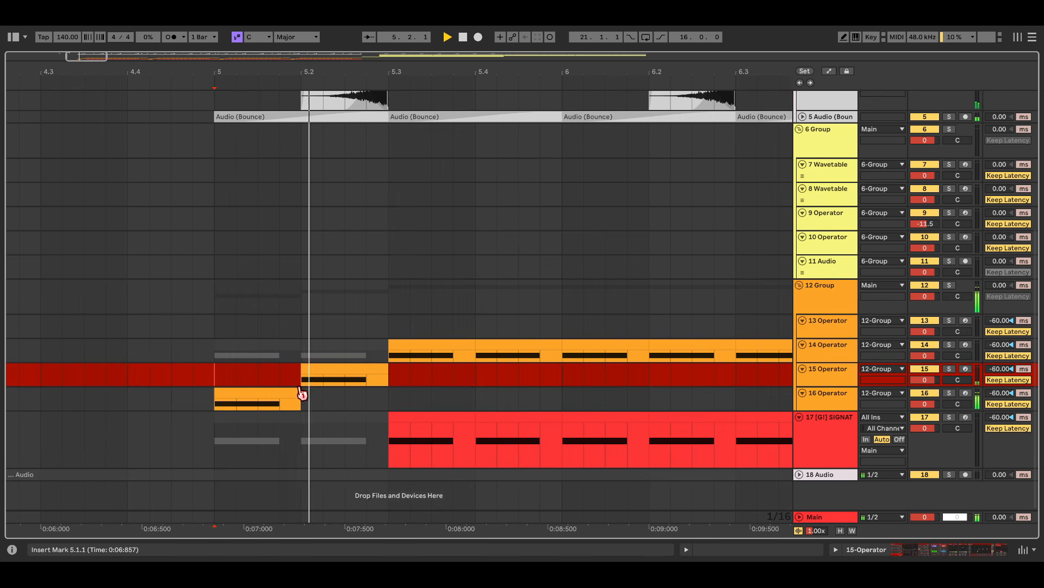
pyautogui.scroll(3, 388, 391)
pyautogui.scroll(-8, 402, 392)
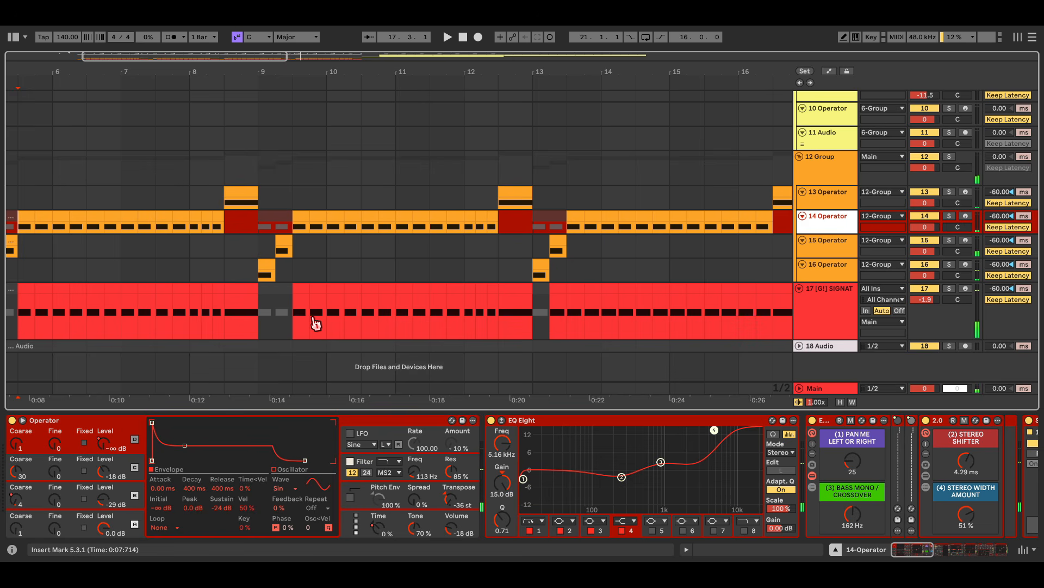
# - Check the mastering chain on the Main track and return to the orange bass tracks around bar 5
pyautogui.click(843, 403)
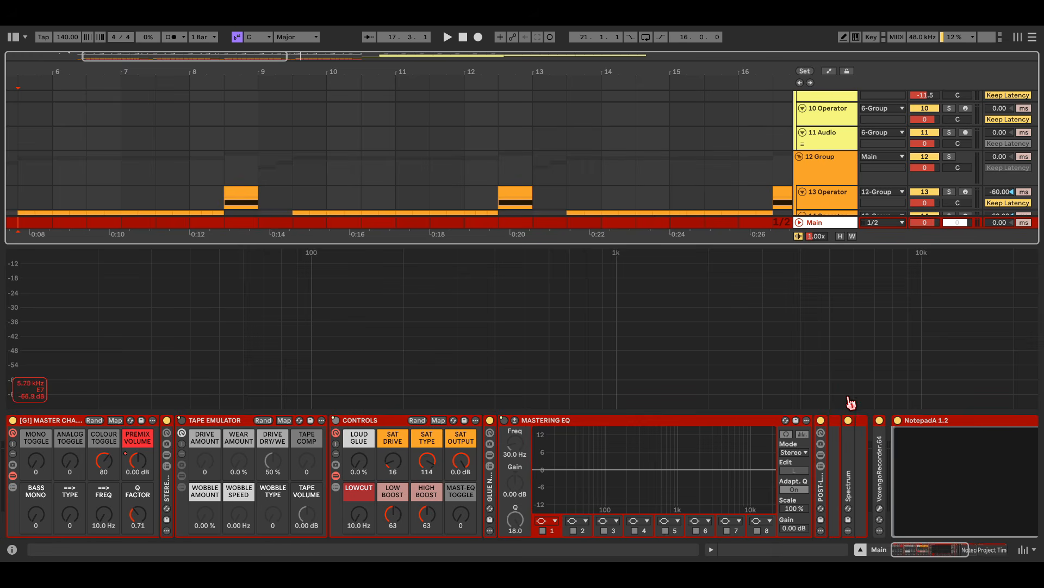
pyautogui.scroll(-5, 373, 303)
pyautogui.scroll(5, 86, 296)
pyautogui.hscroll(-5, 263, 308)
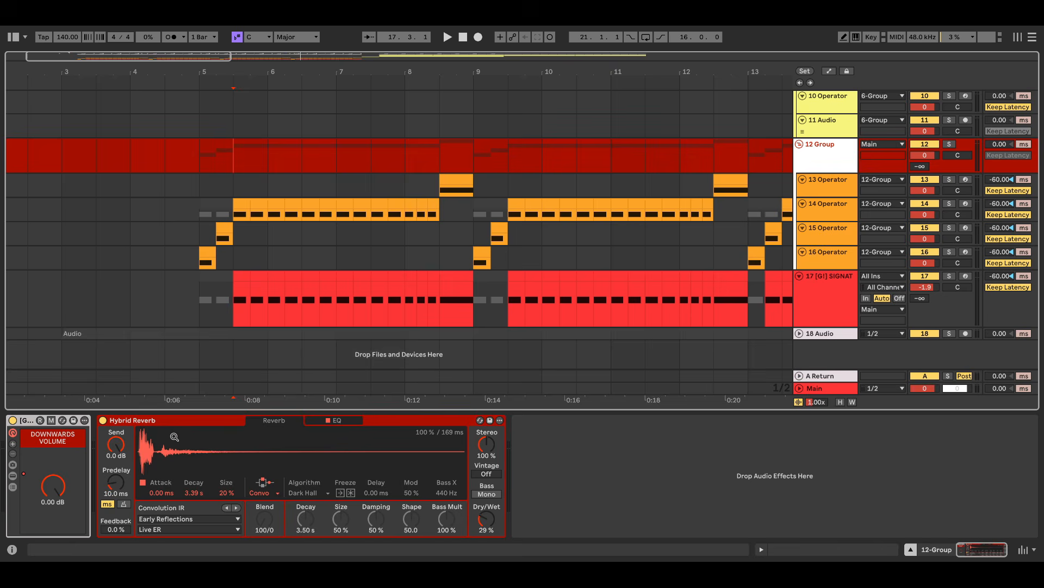
# - Play the drop with 12 Group soloed and set its Hybrid Reverb Dry/Wet to 100%
pyautogui.click(175, 437)
pyautogui.press('space')
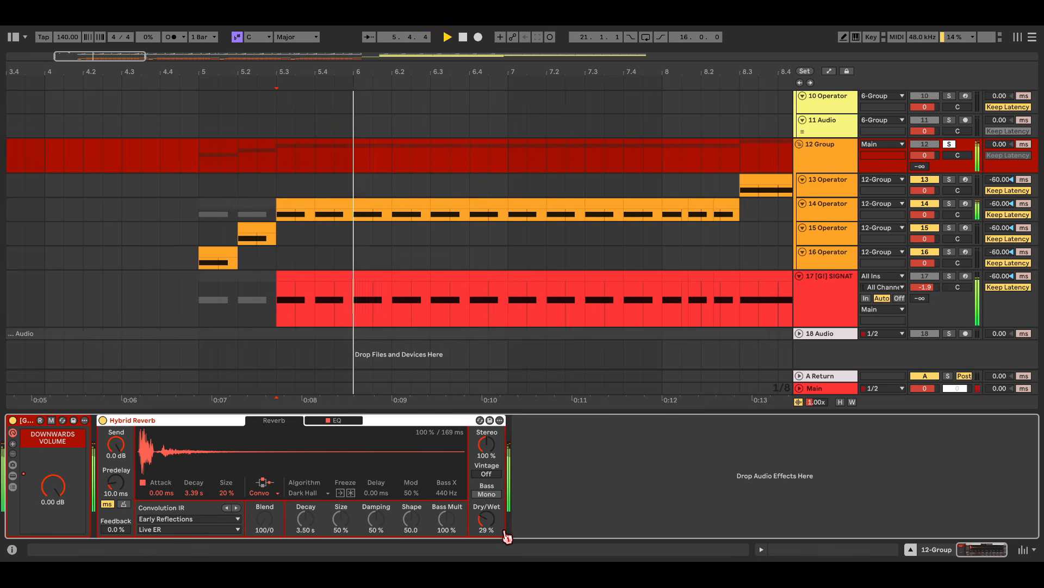
pyautogui.moveTo(492, 524); pyautogui.dragTo(492, 484)
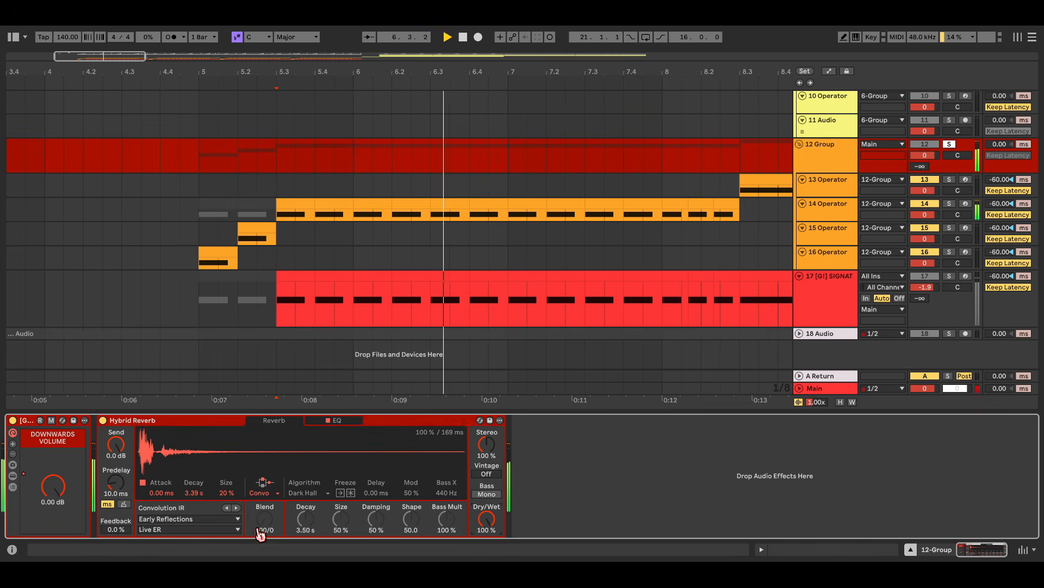
# - Audition other convolution impulse responses in the Hybrid Reverb and choose Non Linear 2.8s from Textures with a 38% size
pyautogui.click(238, 508)
pyautogui.click(237, 508)
pyautogui.click(237, 508)
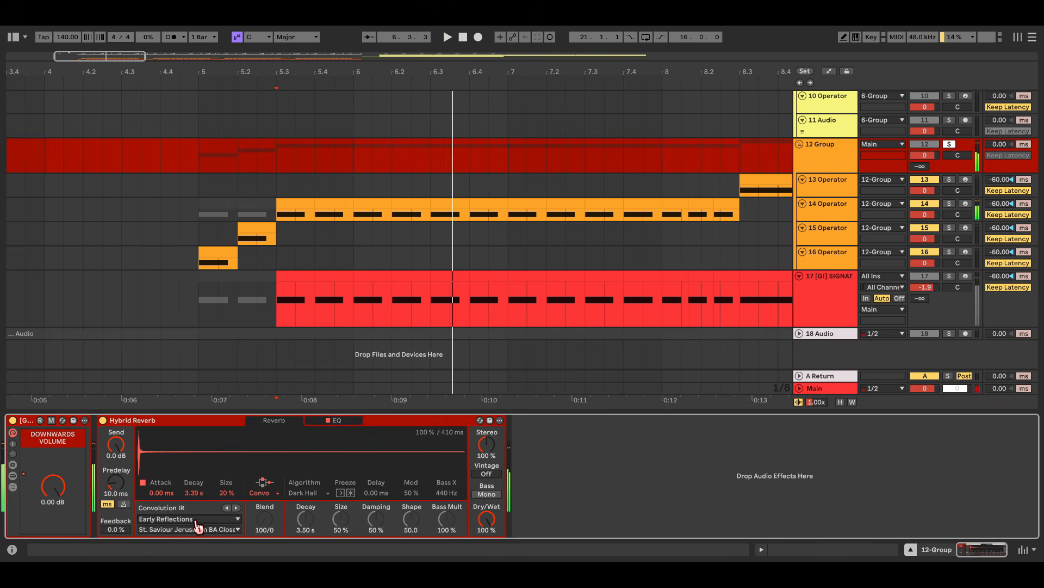
pyautogui.press('Down')
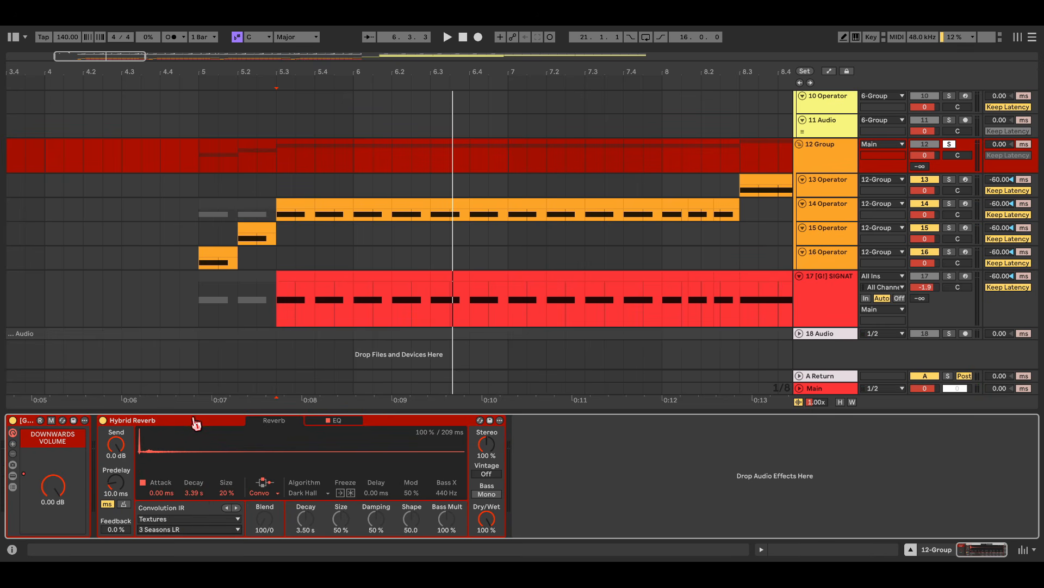
pyautogui.press('Down')
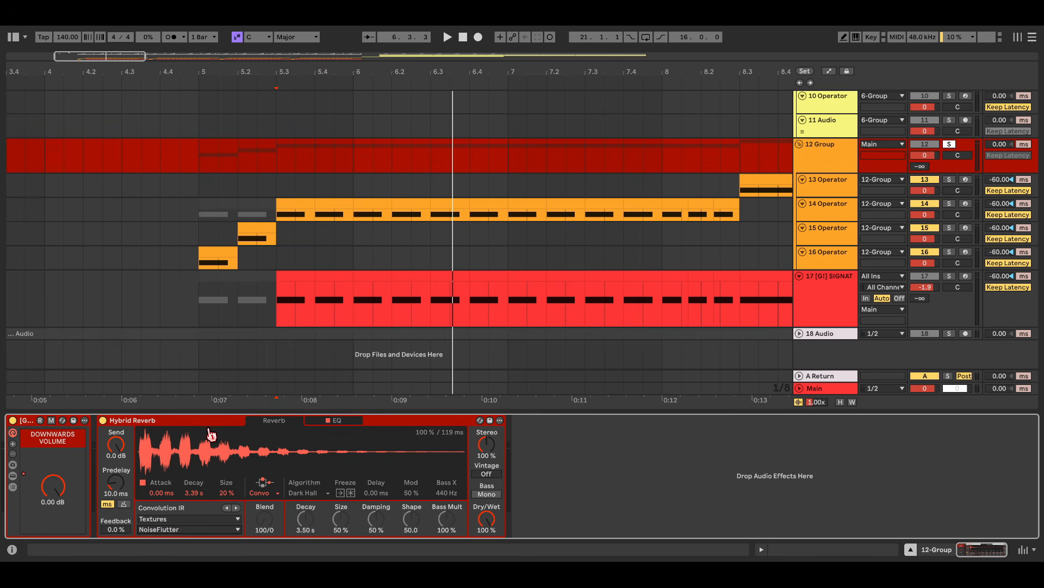
pyautogui.press('space')
# - Move the Hybrid Reverb from 12 Group to return track A
pyautogui.moveTo(179, 420); pyautogui.dragTo(833, 378)
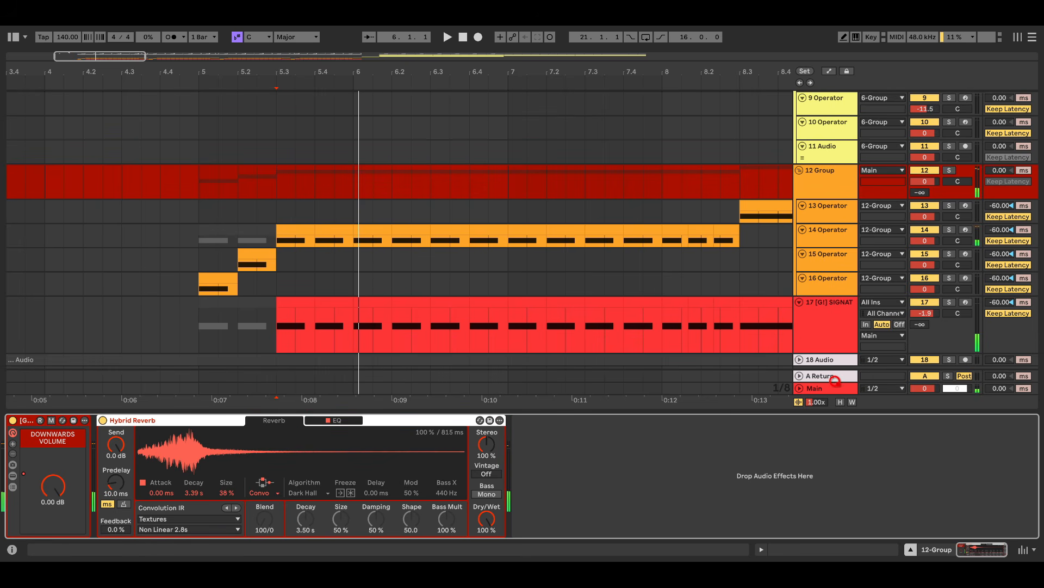
pyautogui.press('space')
pyautogui.press('space')
# - Raise 12 Group's send to the Hybrid Reverb return to 0 dB and play the drop from 5.3.1
pyautogui.moveTo(990, 172); pyautogui.dragTo(990, 119)
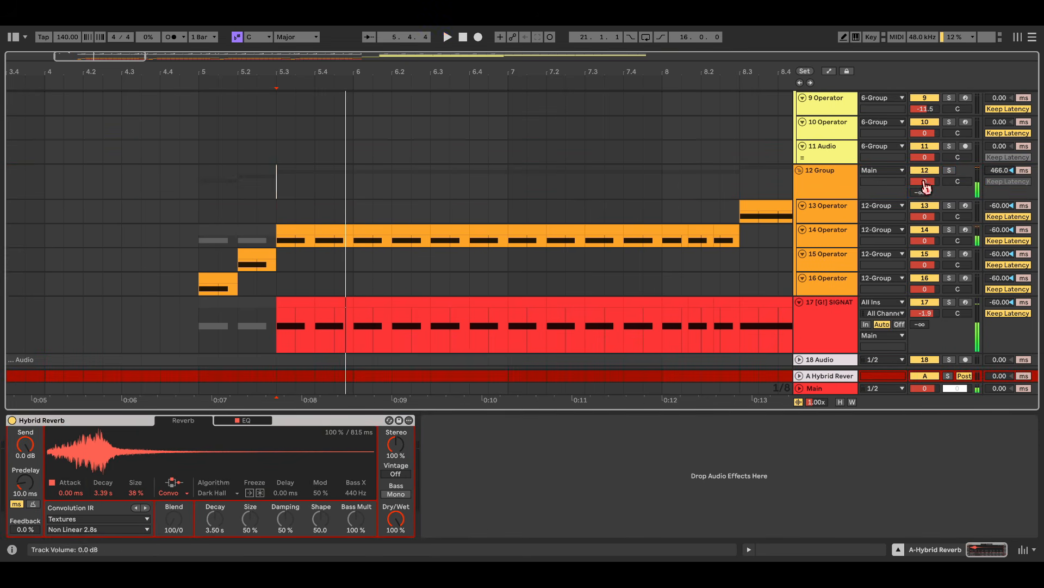
pyautogui.press('space')
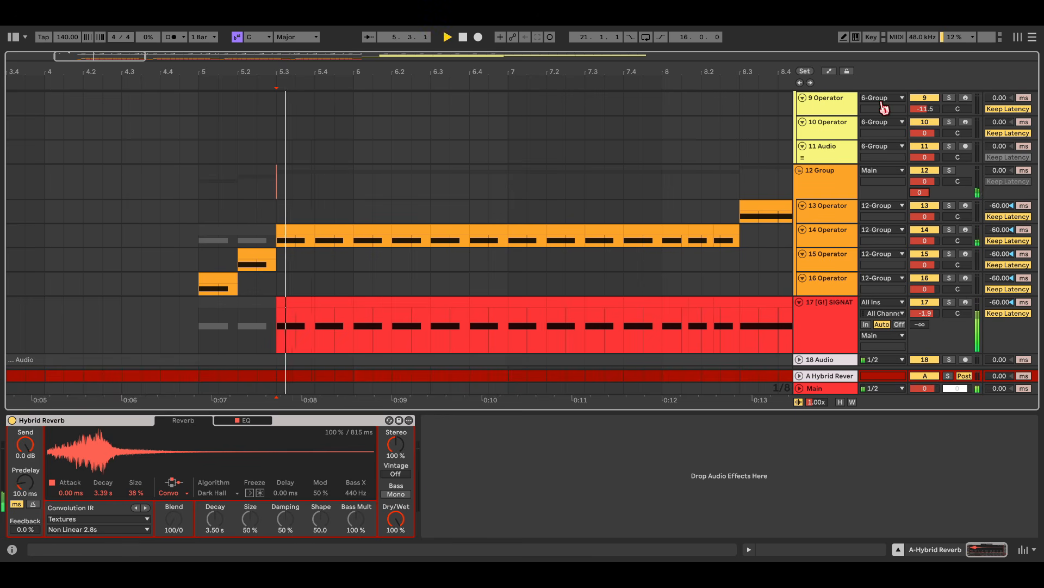
pyautogui.press('space')
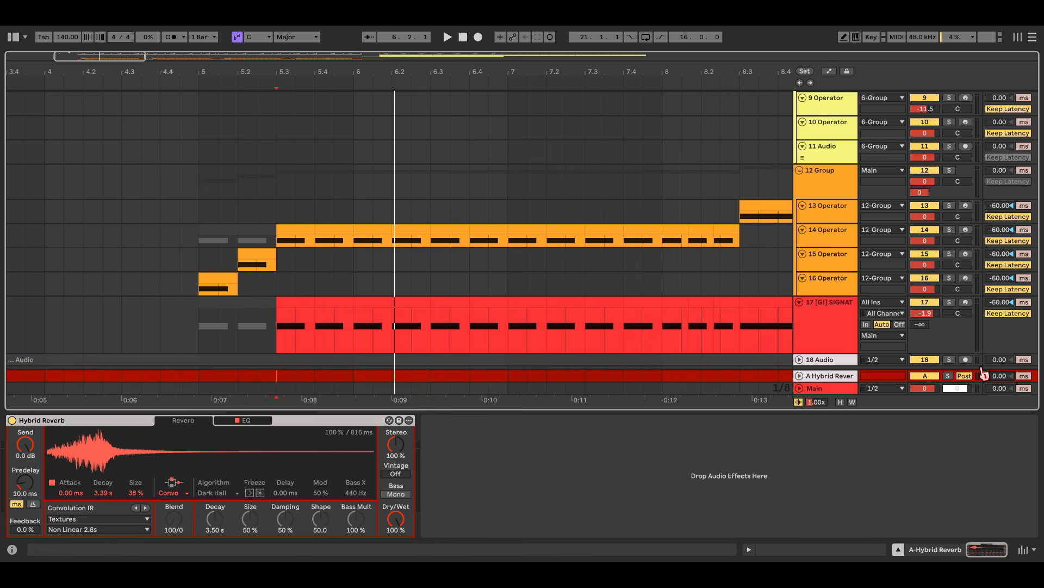
# - Set the Hybrid Reverb return's track delay to -200 ms and 12 Group's send to it to -12.8 dB
pyautogui.press('space')
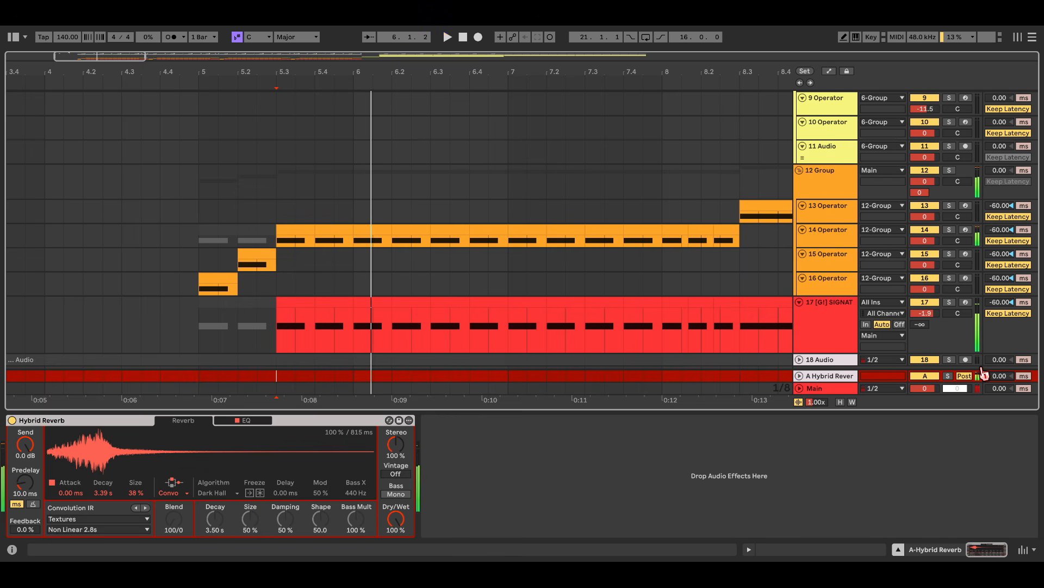
pyautogui.press('Return')
pyautogui.press('space')
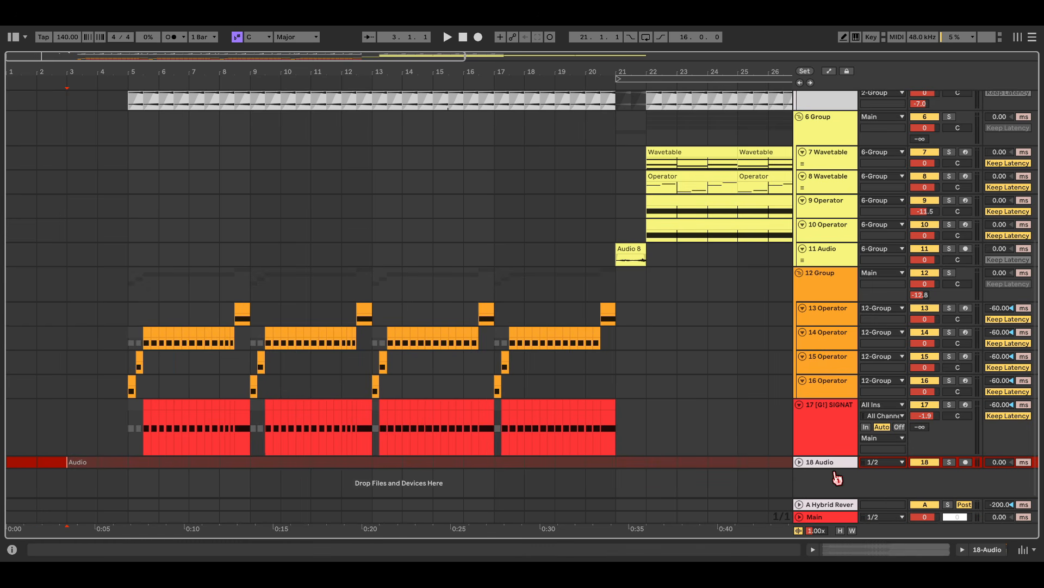
# - Add an audio track below 18 Audio and record the arrangement from 3.1.1 to 37.1.4 into it by resampling
pyautogui.click(838, 465)
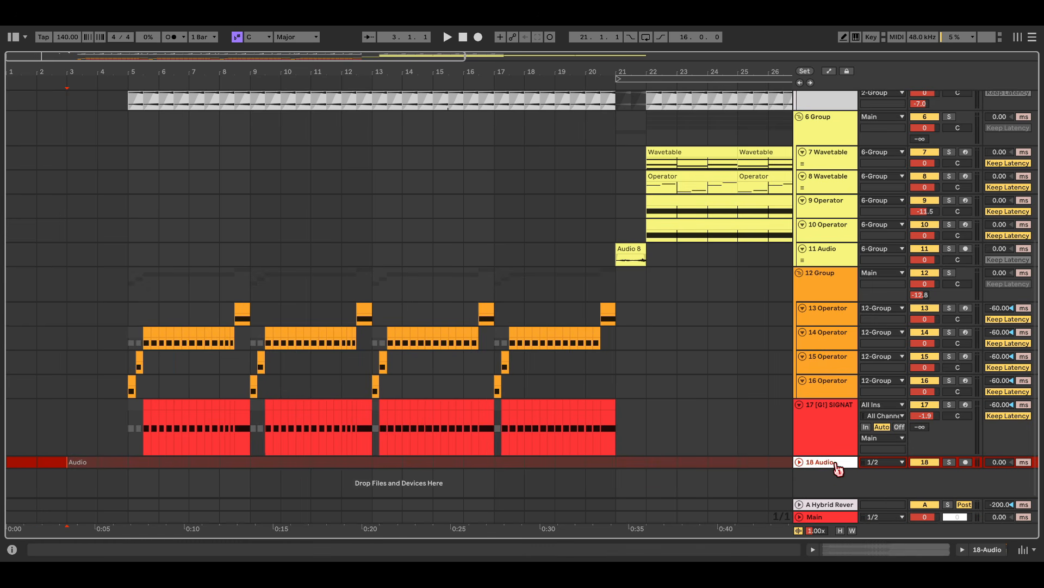
pyautogui.hotkey('ctrl', 't')
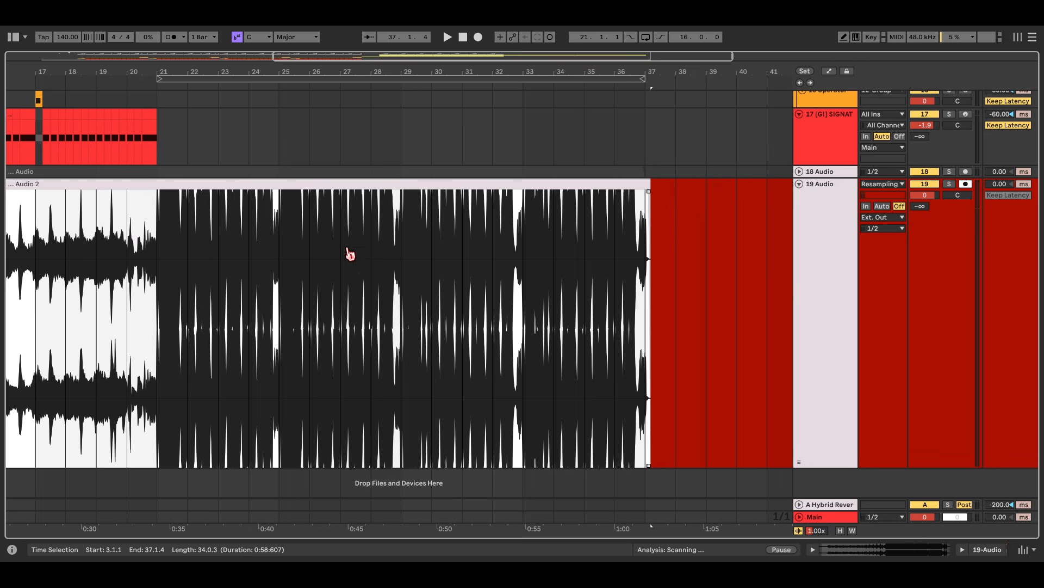
# - Solo 19 Audio and play the new resample from 3.1.1 with Follow turned on
pyautogui.scroll(-2, 348, 252)
pyautogui.scroll(4, 63, 257)
pyautogui.hscroll(-1, 65, 257)
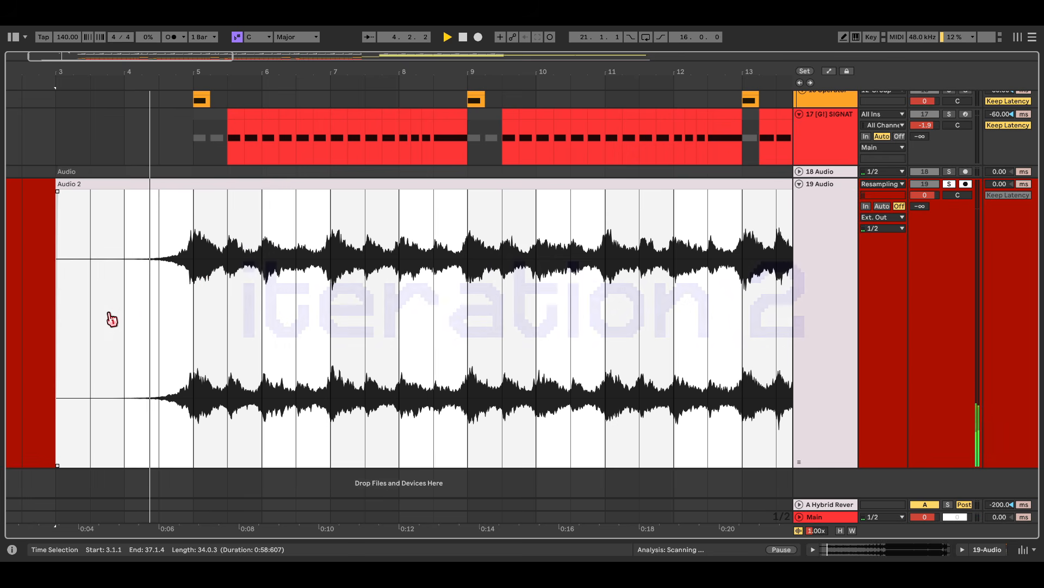
pyautogui.click(368, 38)
pyautogui.scroll(2, 341, 316)
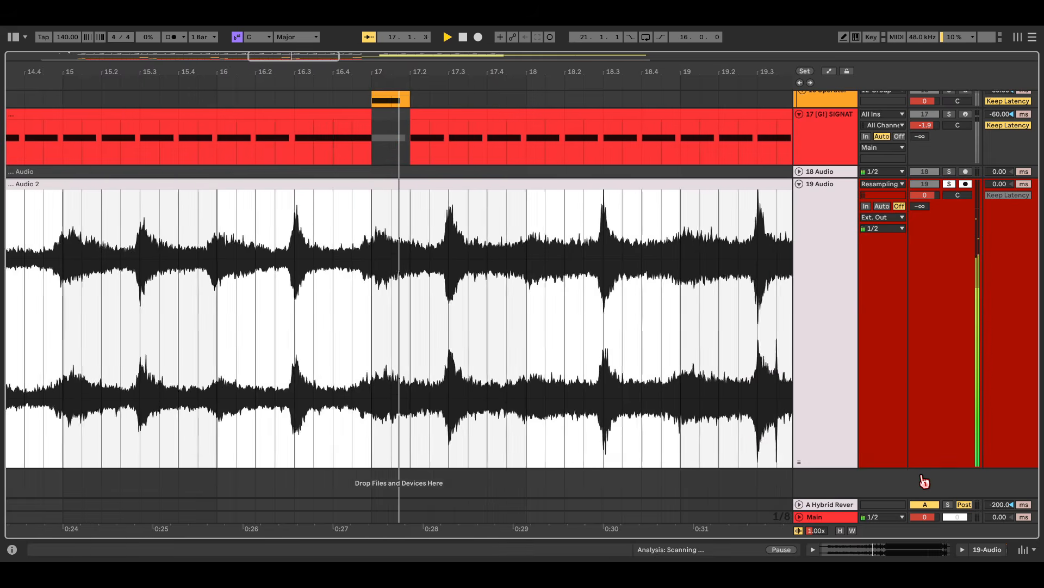
pyautogui.scroll(1, 626, 397)
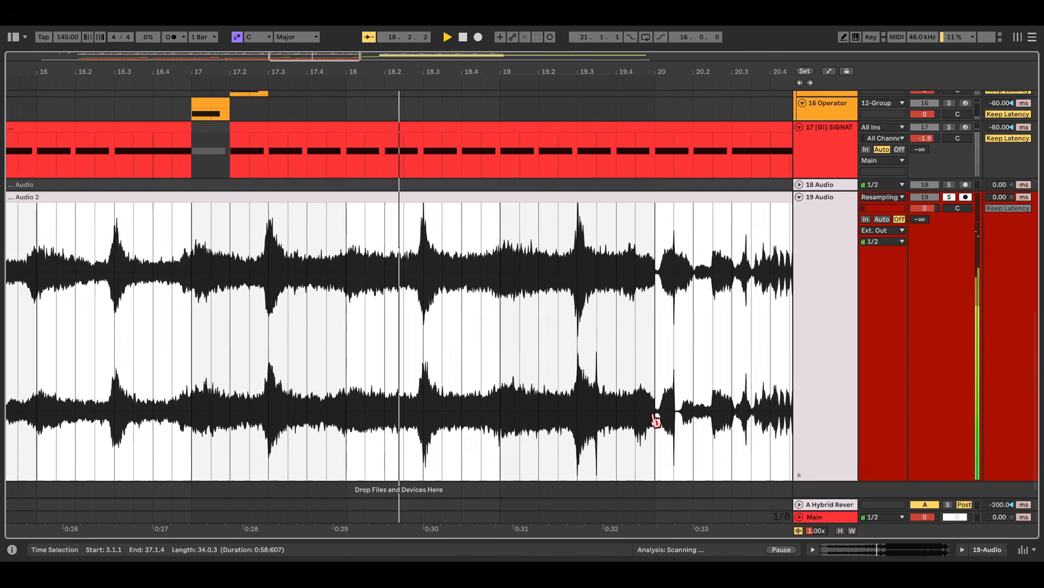
pyautogui.scroll(1, 767, 408)
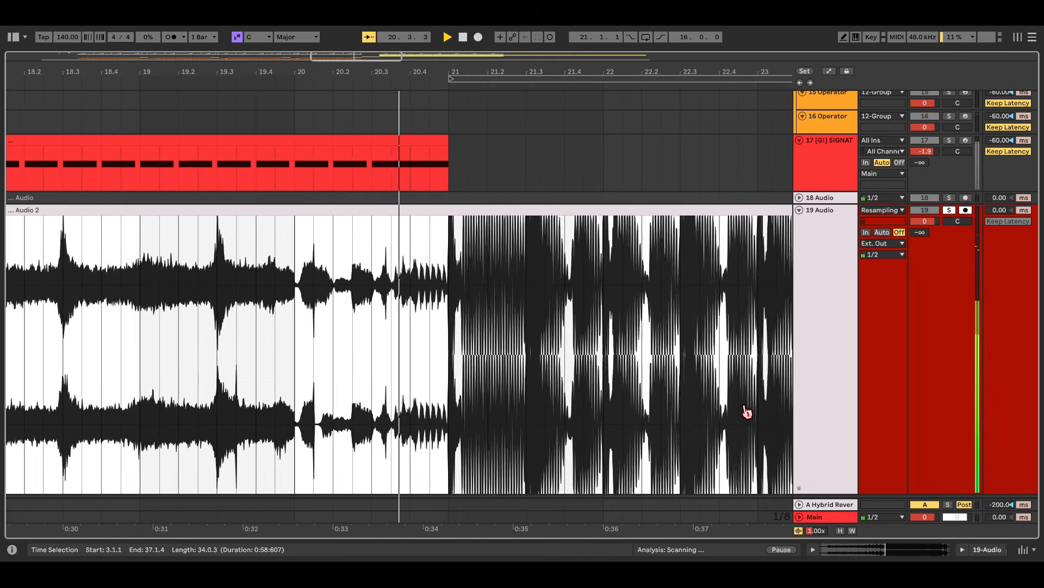
pyautogui.scroll(-2, 670, 405)
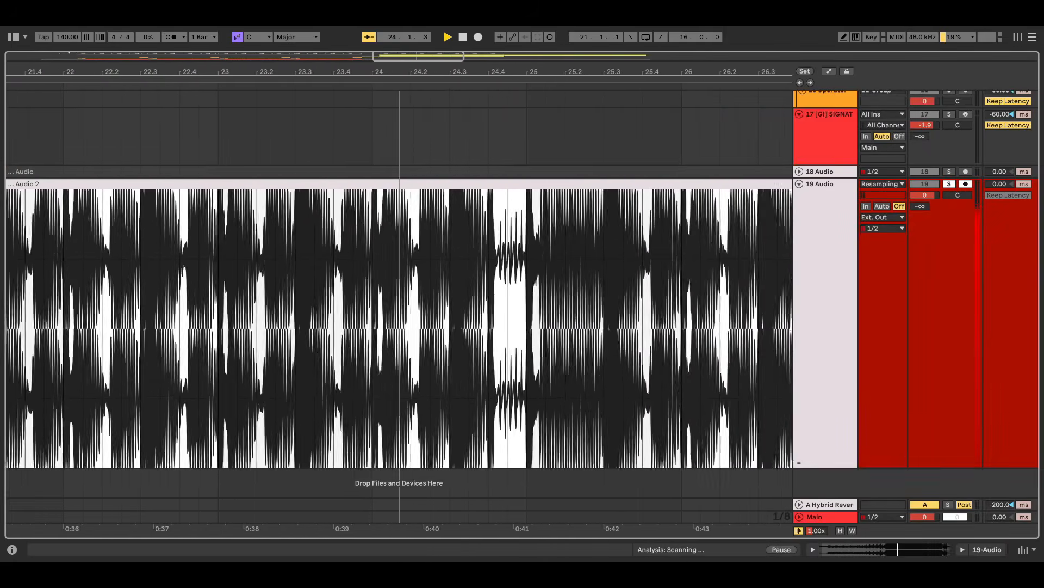
pyautogui.press('space')
# - Play the soloed resample again from 19.1.1 through the loud section
pyautogui.scroll(-5, 566, 272)
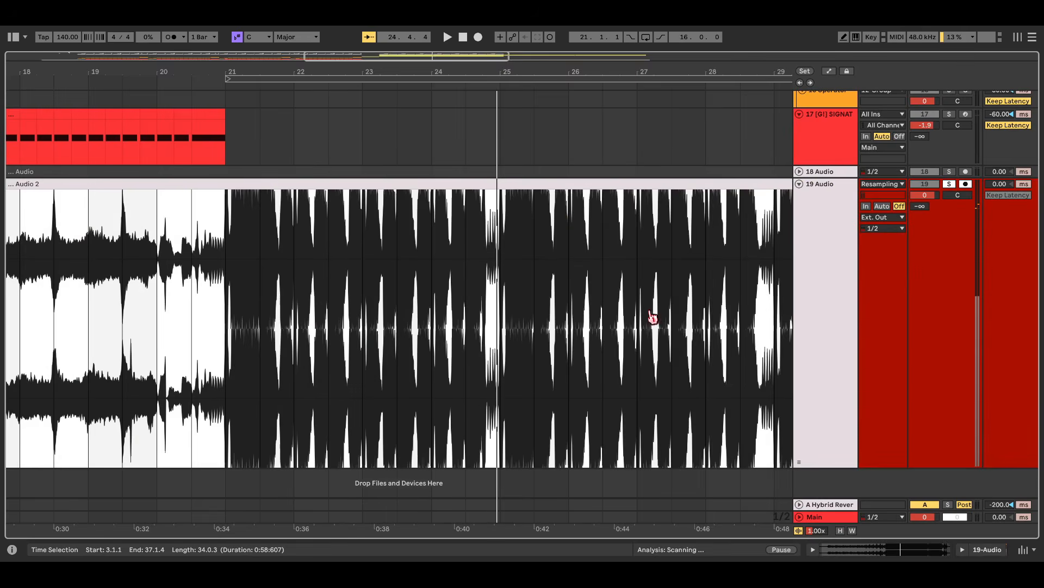
pyautogui.hscroll(-5, 658, 320)
pyautogui.click(337, 298)
pyautogui.scroll(3, 340, 301)
pyautogui.scroll(-2, 435, 354)
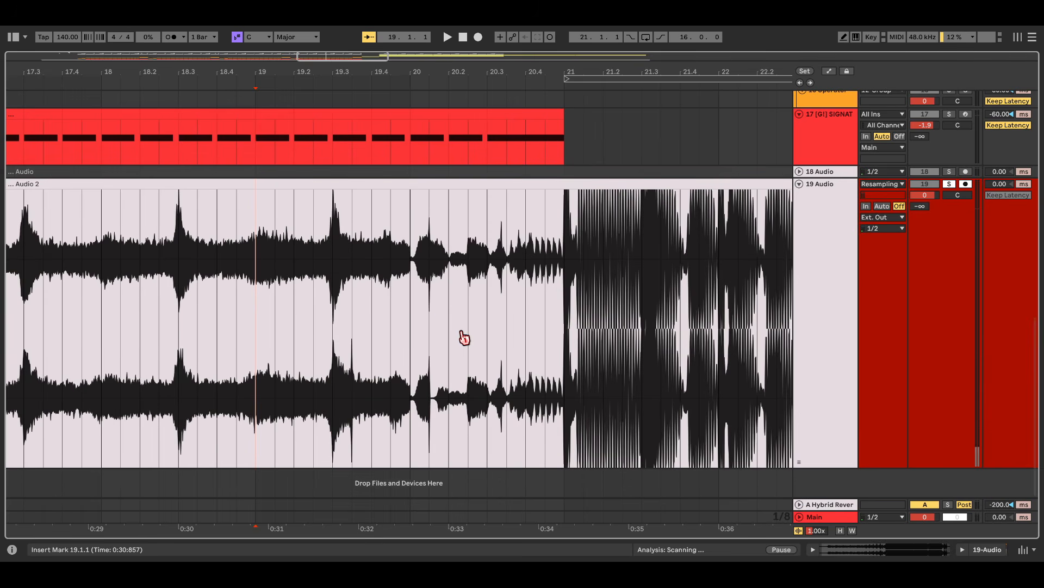
pyautogui.press('space')
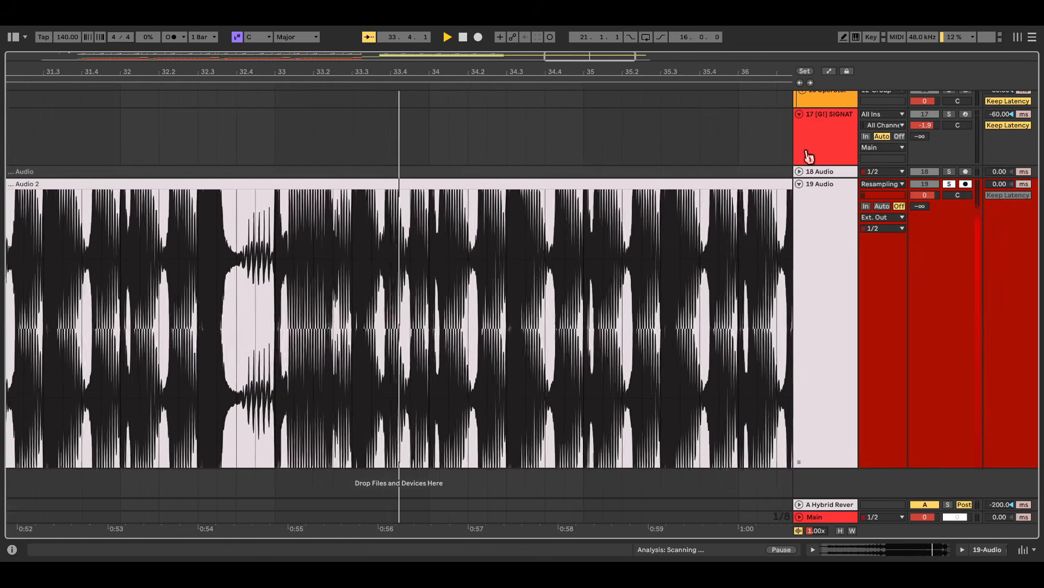
pyautogui.scroll(-5, 642, 282)
pyautogui.scroll(-3, 507, 265)
pyautogui.press('space')
# - Solo 16 Operator and audition its first bass hit at 5.1.1
pyautogui.click(368, 184)
pyautogui.scroll(3, 186, 238)
pyautogui.hscroll(-4, 261, 244)
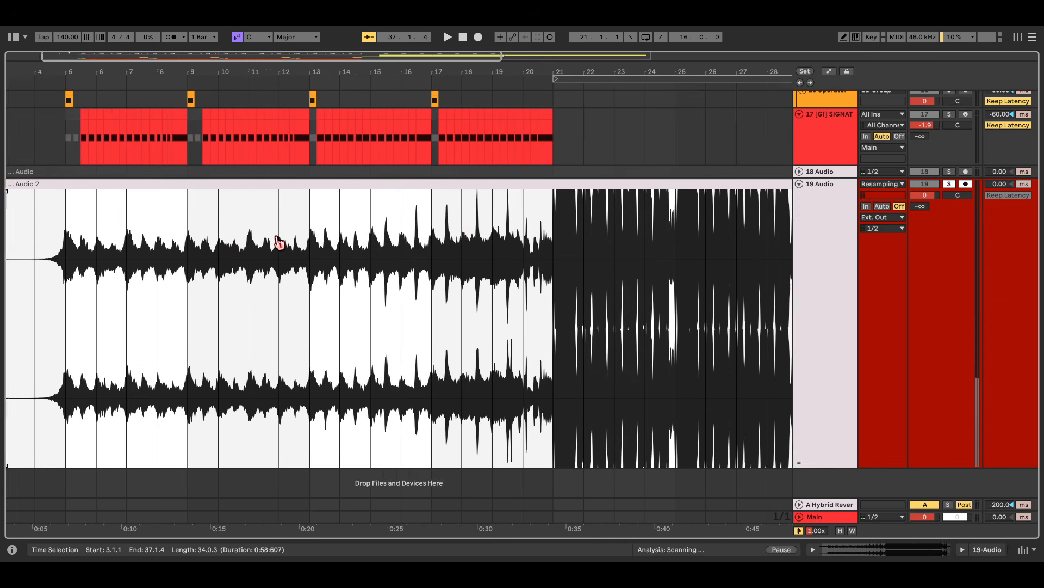
pyautogui.scroll(8, 525, 202)
pyautogui.click(126, 311)
pyautogui.scroll(5, 127, 311)
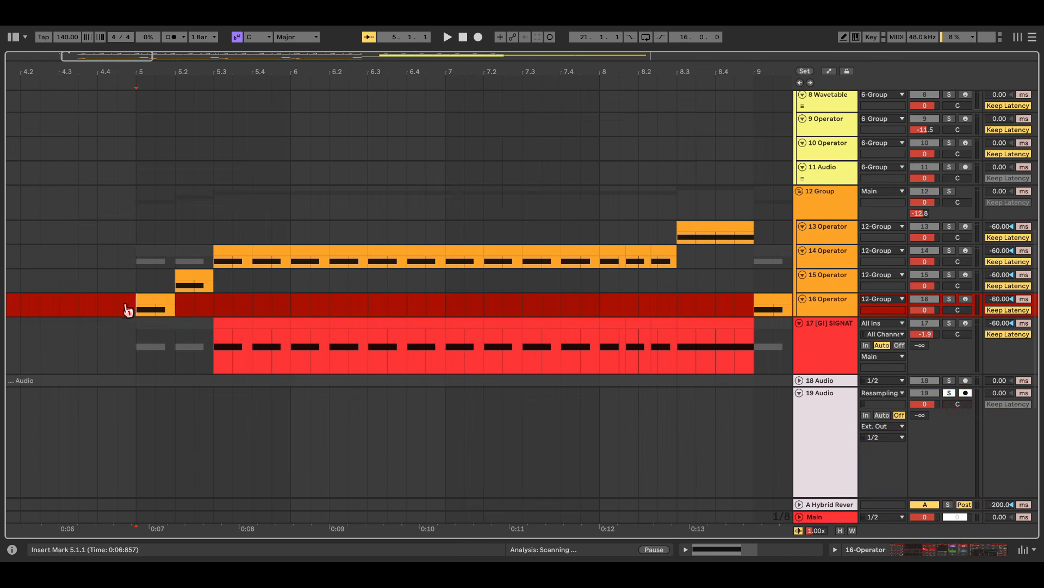
pyautogui.click(153, 301)
pyautogui.press('s')
pyautogui.press('space')
pyautogui.press('space')
# - Solo 15 Operator and play its bass hit at 5.2.1
pyautogui.click(401, 272)
pyautogui.press('s')
pyautogui.press('space')
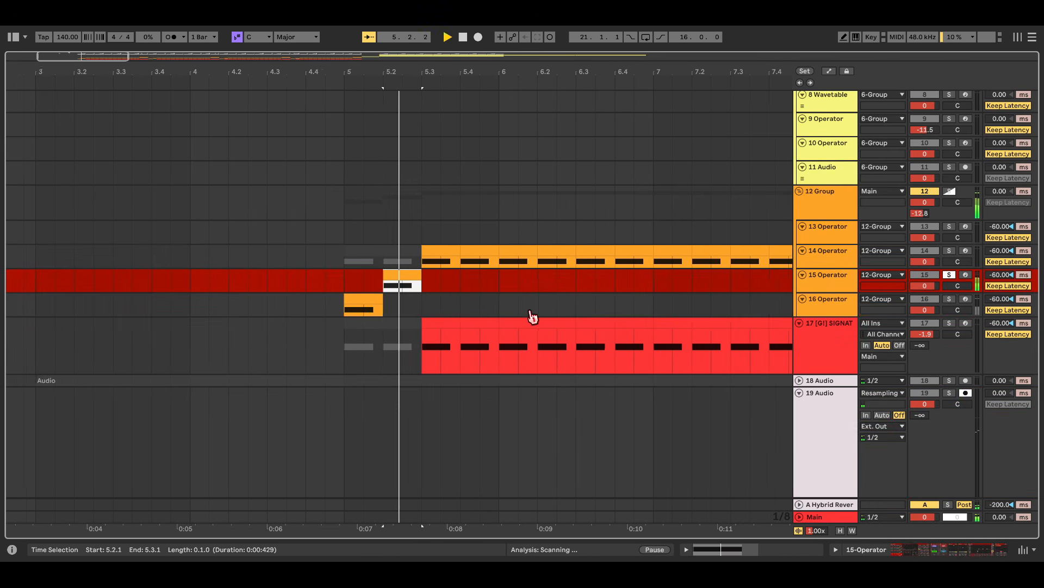
# - Add the [G!] WASH N SQUASH rack after the Erosion devices on 15 Operator and audition the hit with it
pyautogui.click(862, 551)
pyautogui.press('space')
pyautogui.press('space')
pyautogui.press('space')
pyautogui.press('space')
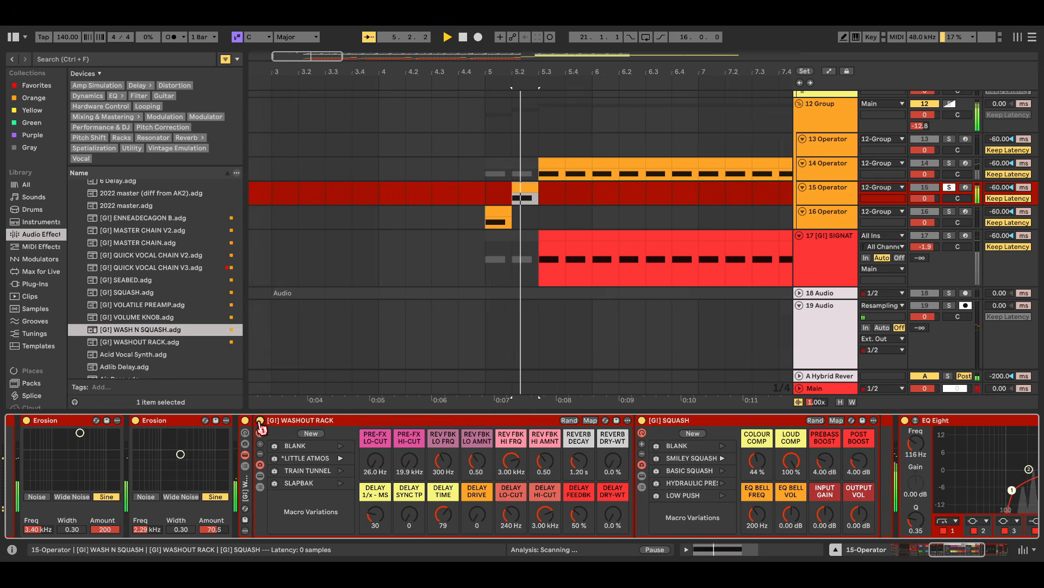
# - Adjust 15 Operator's Erosion Frequency automation at 17.2 and its Operator B Coarse automation to 2 near 5.3
pyautogui.scroll(1, 266, 429)
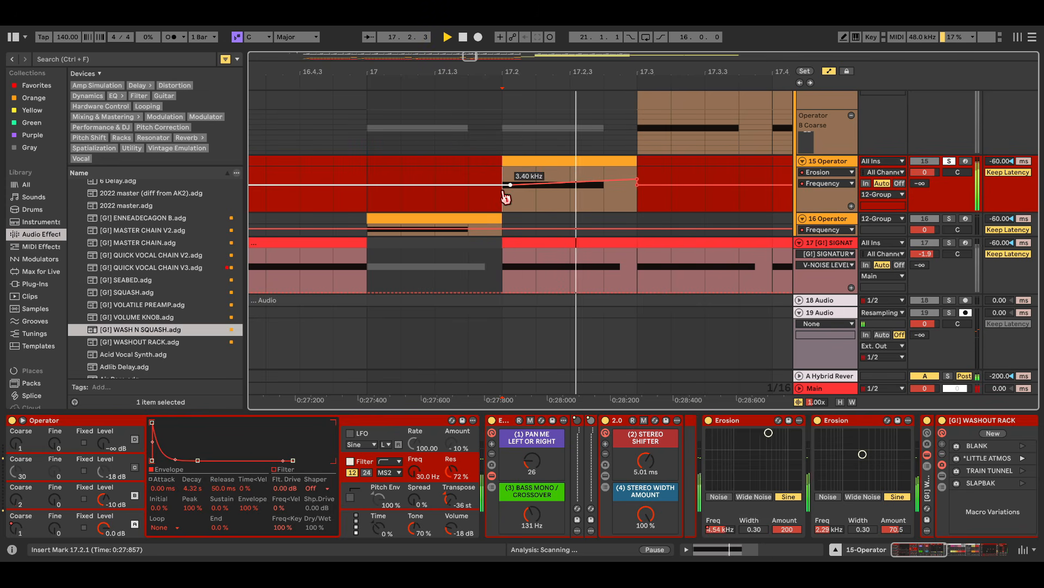
pyautogui.click(434, 185)
pyautogui.moveTo(510, 185); pyautogui.dragTo(604, 185)
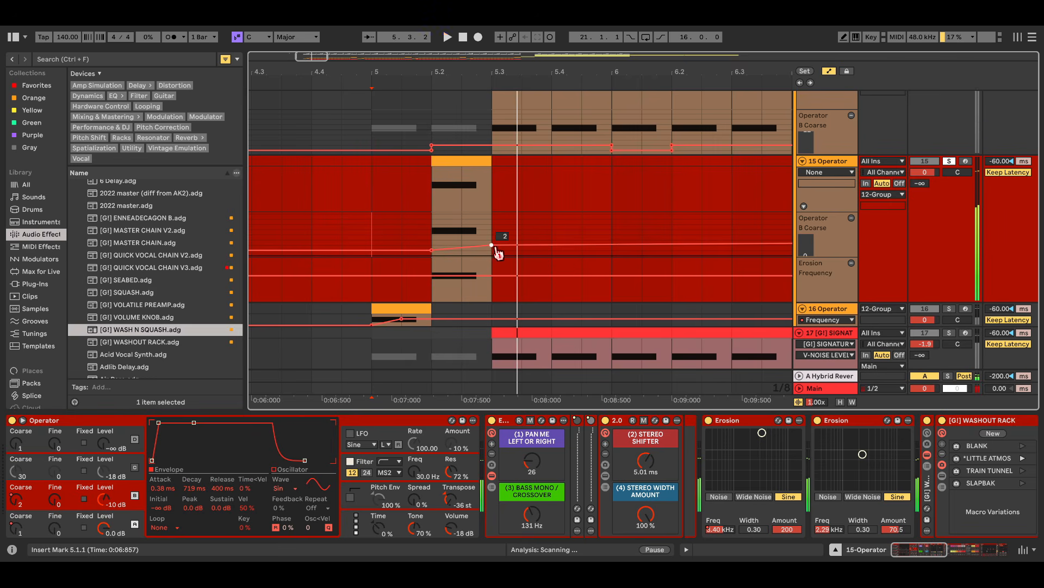
pyautogui.moveTo(492, 245); pyautogui.dragTo(476, 245)
pyautogui.press('space')
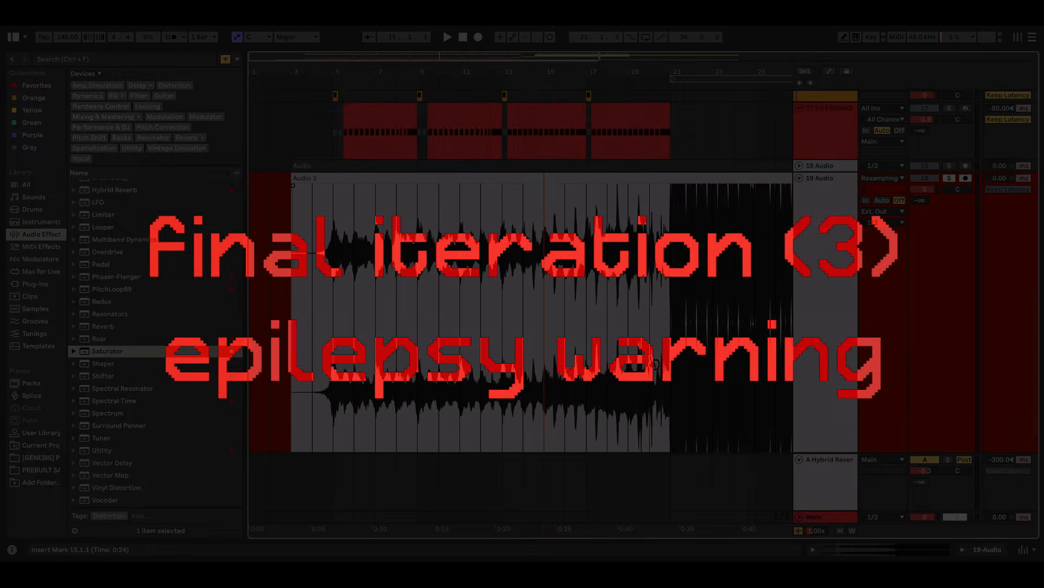
# - Play the third resample from 13.1.1 with Follow on, hiding the browser and folding the Hybrid Reverb return
pyautogui.moveTo(276, 279); pyautogui.dragTo(685, 278)
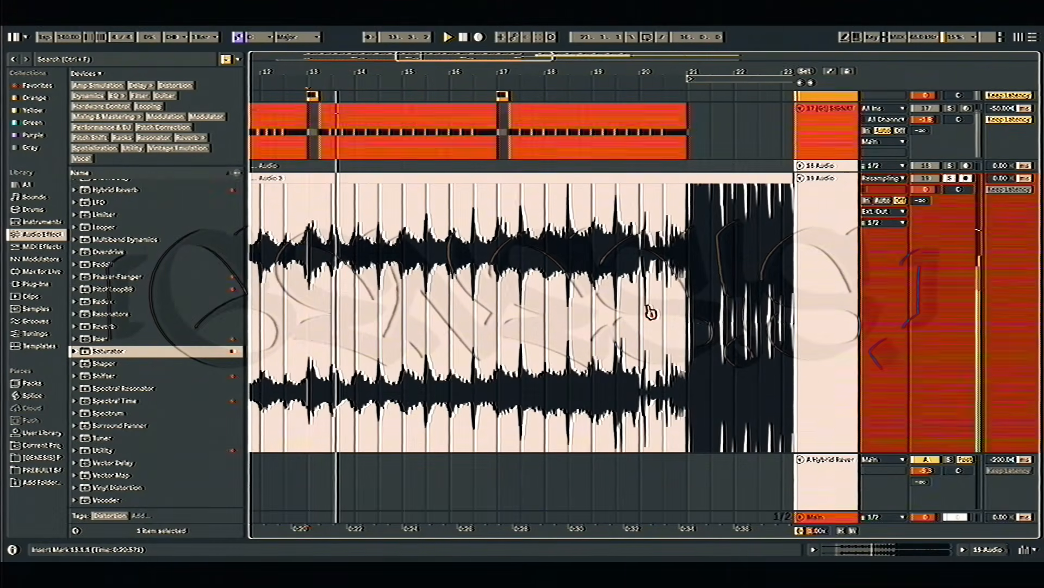
pyautogui.scroll(-1, 647, 310)
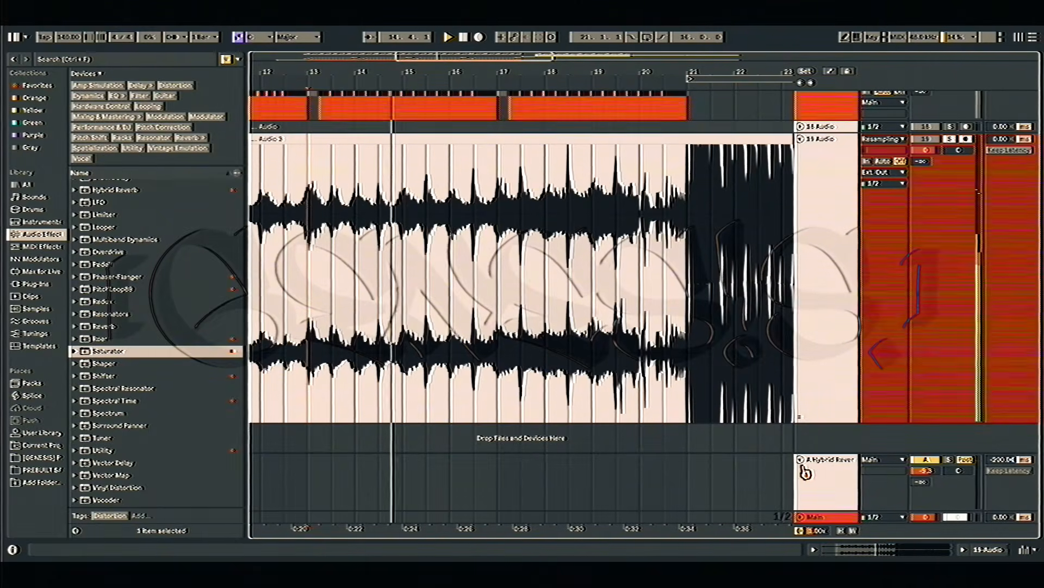
pyautogui.click(369, 36)
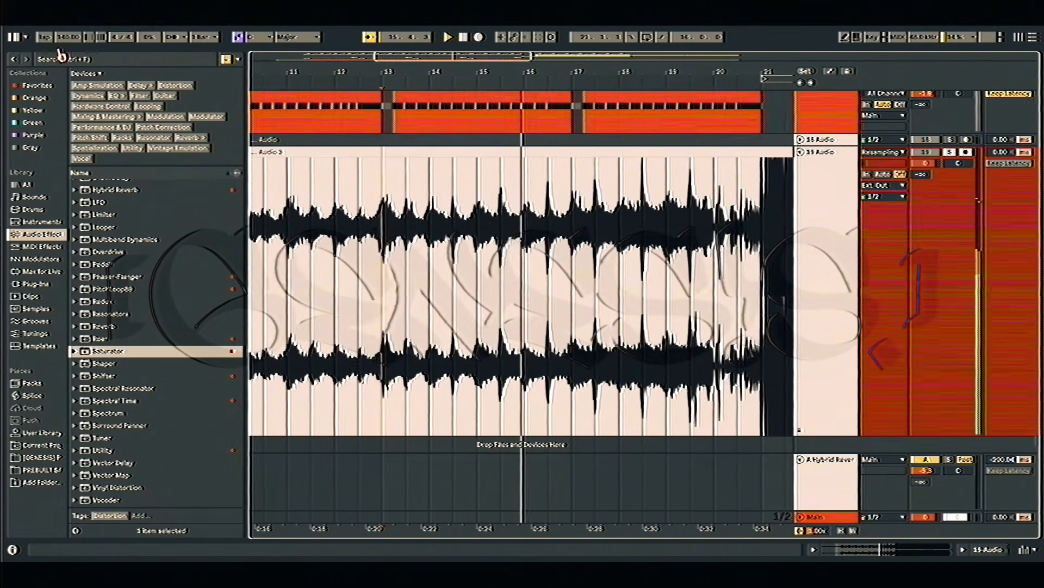
pyautogui.click(14, 38)
pyautogui.scroll(1, 692, 427)
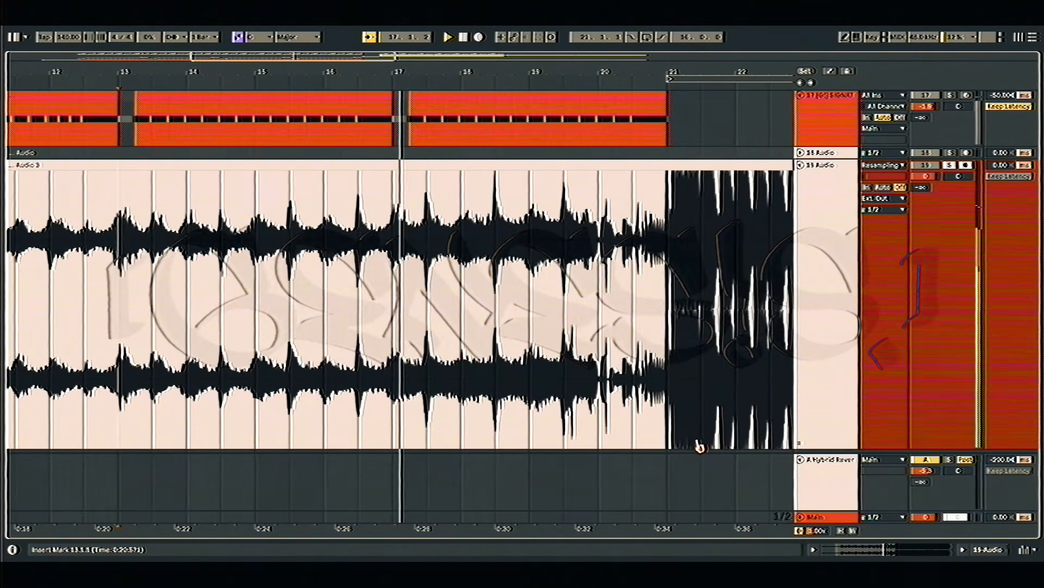
pyautogui.click(801, 459)
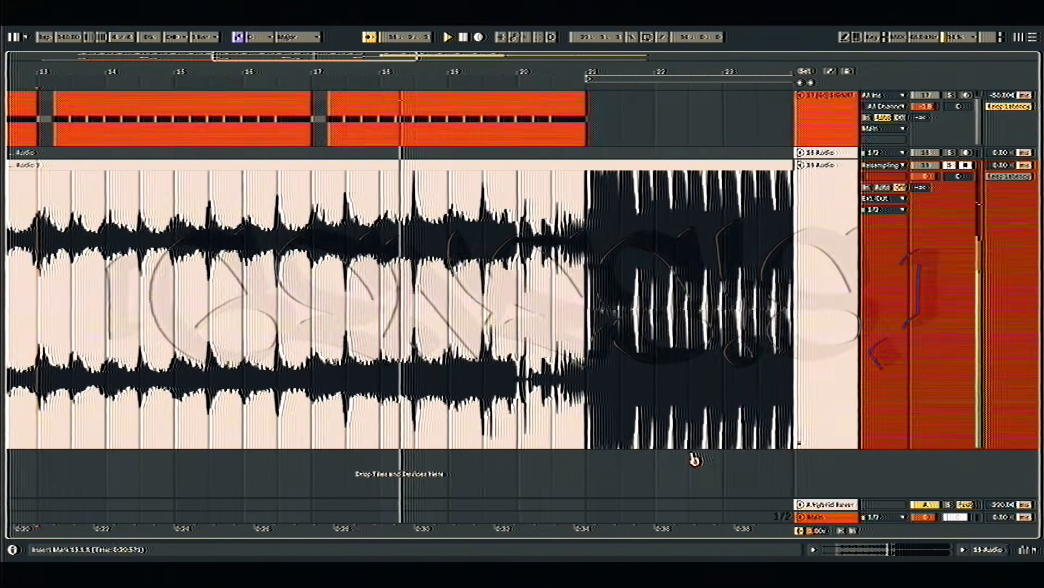
# - Mark the drop start at 21.1.1 in the Audio 3 resample and examine the waveform of its first bars closely
pyautogui.scroll(2, 689, 461)
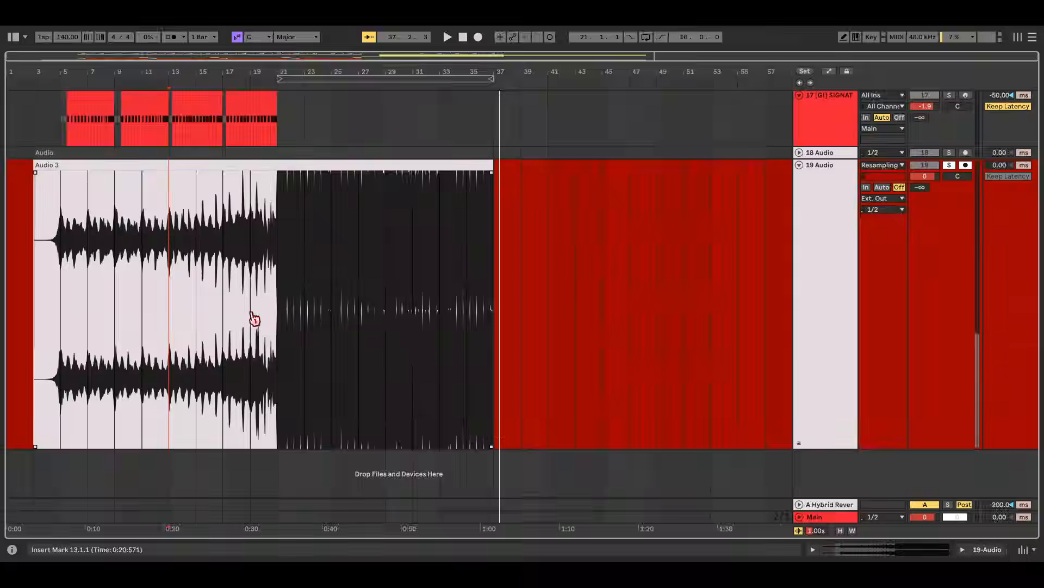
pyautogui.click(276, 299)
pyautogui.press('+')
pyautogui.press('+')
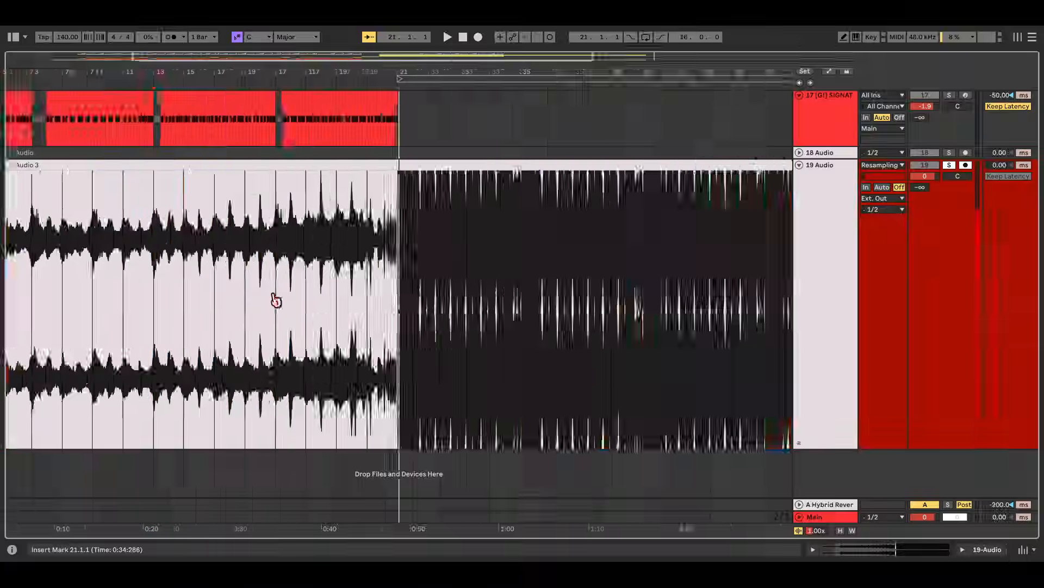
pyautogui.press('+')
pyautogui.press('+')
pyautogui.click(403, 270)
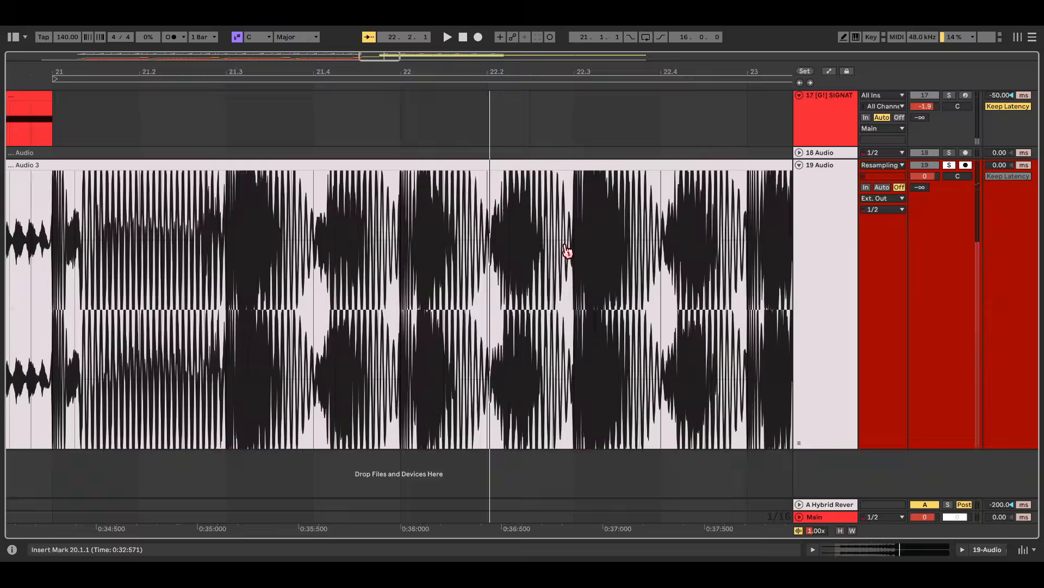
# - Set the insert mark to 21.1.1 and compare the Audio 3 build-up waveform before bar 21 with the drop after it
pyautogui.hscroll(-2, 299, 294)
pyautogui.scroll(3, 258, 303)
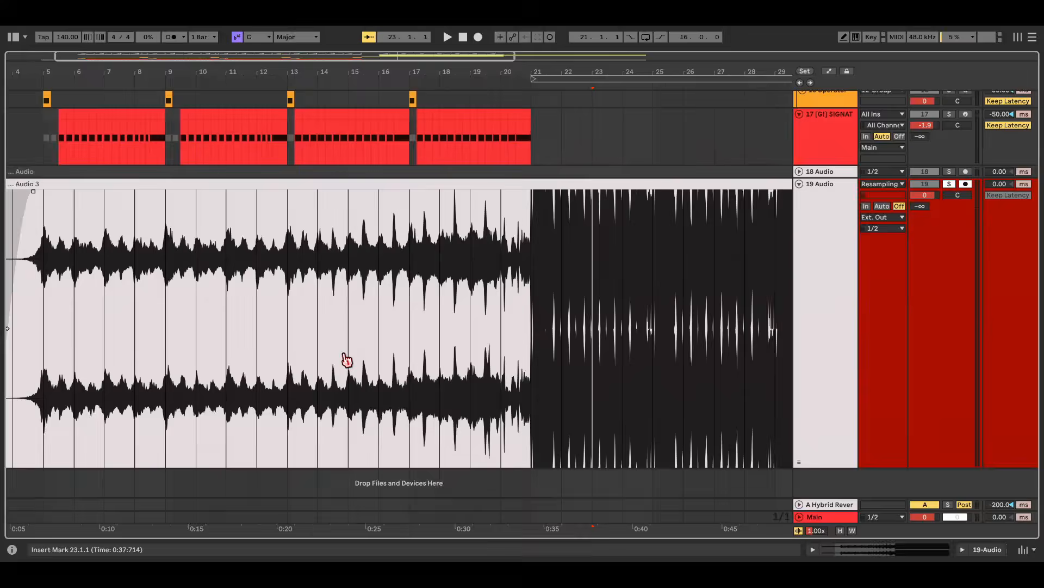
pyautogui.hscroll(-3, 345, 362)
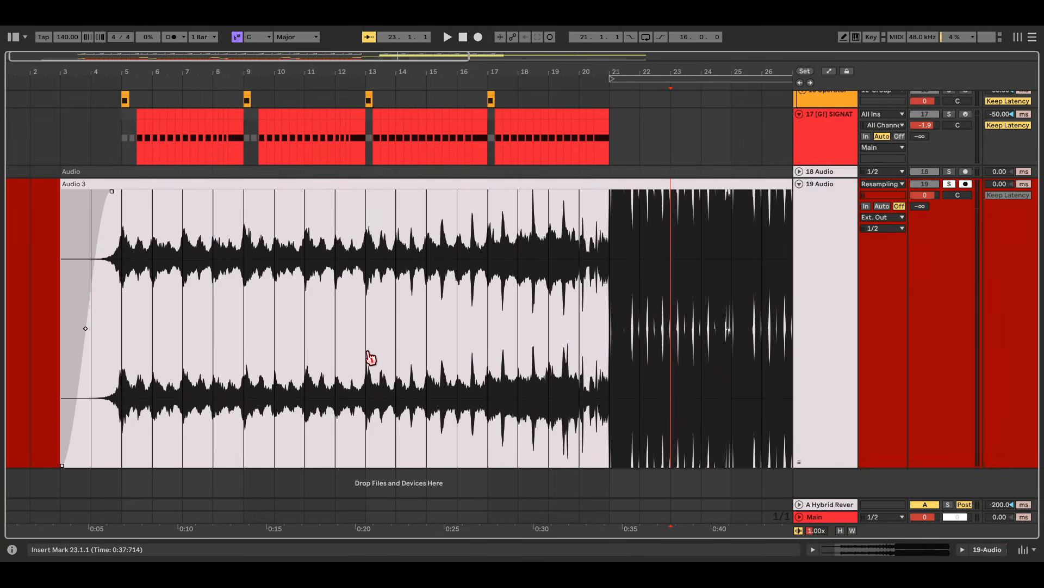
pyautogui.click(617, 308)
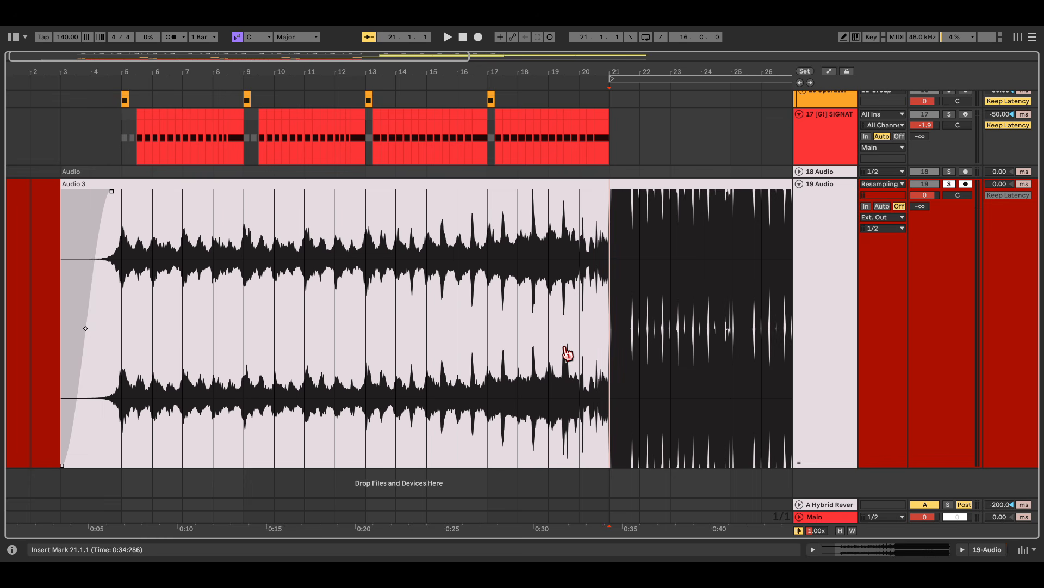
pyautogui.scroll(3, 357, 354)
pyautogui.hscroll(-2, 435, 348)
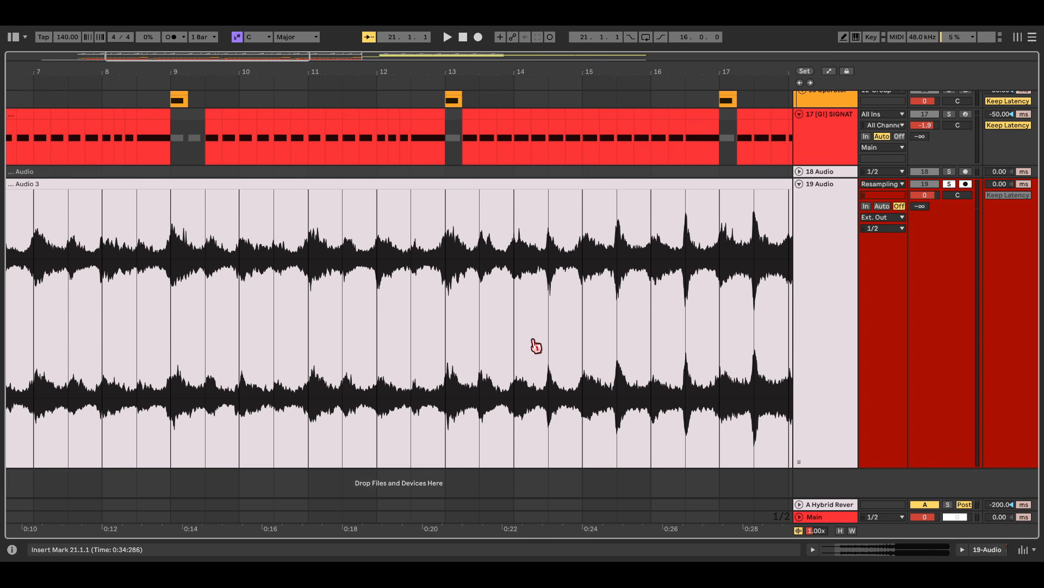
pyautogui.hscroll(-2, 519, 333)
pyautogui.scroll(3, 517, 334)
pyautogui.scroll(-4, 561, 351)
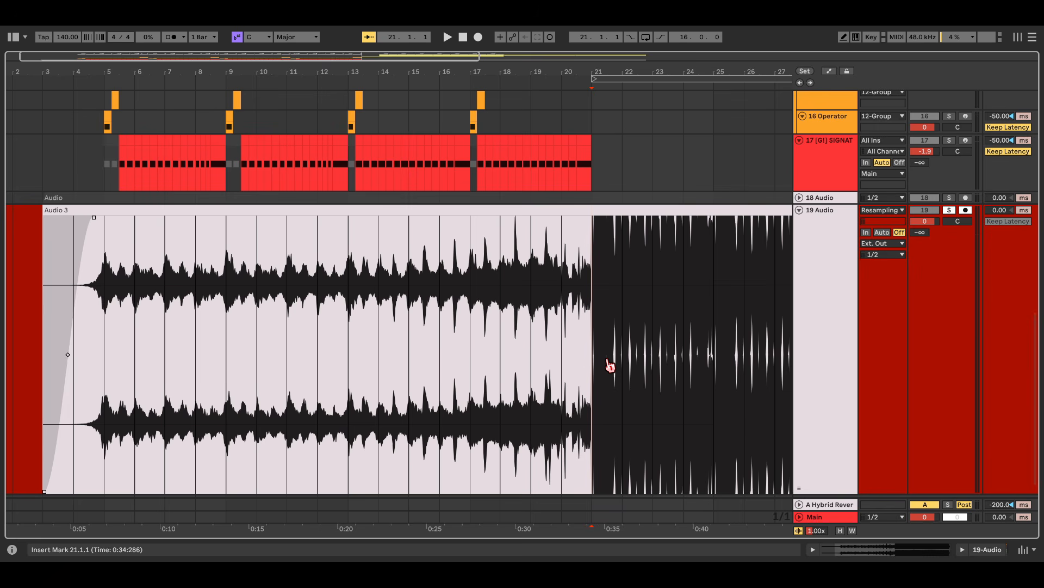
pyautogui.hscroll(3, 273, 391)
pyautogui.scroll(-2, 289, 385)
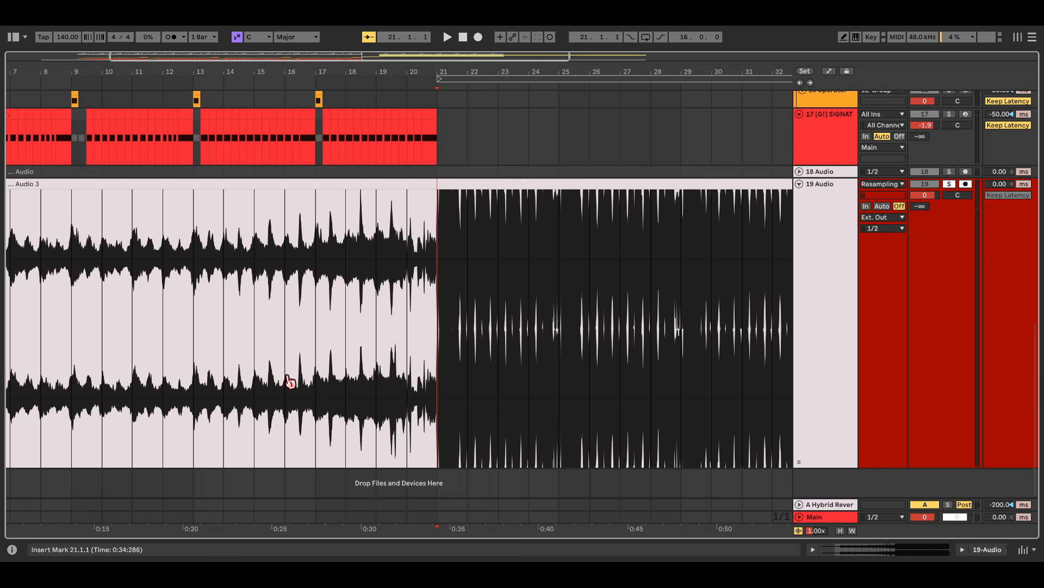